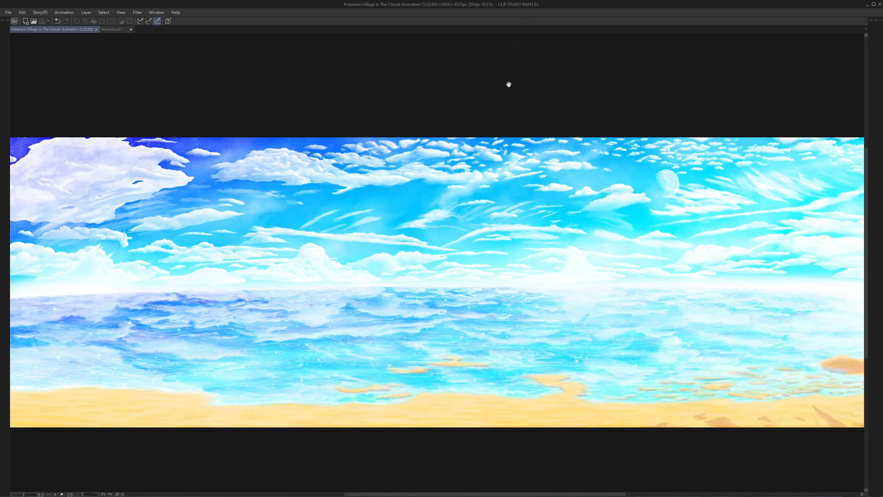
# - Survey the painted sky and cloud formations across the panorama
pyautogui.moveTo(549, 246); pyautogui.dragTo(543, 229)
pyautogui.scroll(8, 543, 251)
pyautogui.moveTo(464, 323); pyautogui.dragTo(736, 395)
pyautogui.moveTo(426, 312); pyautogui.dragTo(651, 345)
pyautogui.moveTo(380, 309); pyautogui.dragTo(725, 331)
pyautogui.moveTo(405, 194); pyautogui.dragTo(238, 207)
pyautogui.moveTo(664, 254); pyautogui.dragTo(322, 261)
pyautogui.moveTo(598, 271); pyautogui.dragTo(322, 276)
pyautogui.moveTo(520, 274); pyautogui.dragTo(344, 278)
pyautogui.moveTo(629, 261); pyautogui.dragTo(481, 232)
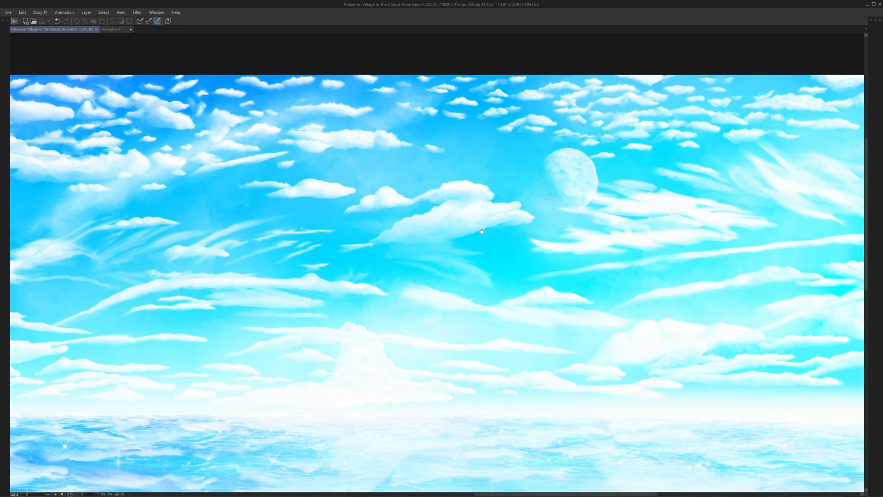
# - Examine the moon's crater texture, its shaded edge and the way it blends into the surrounding sky
pyautogui.scroll(6, 590, 176)
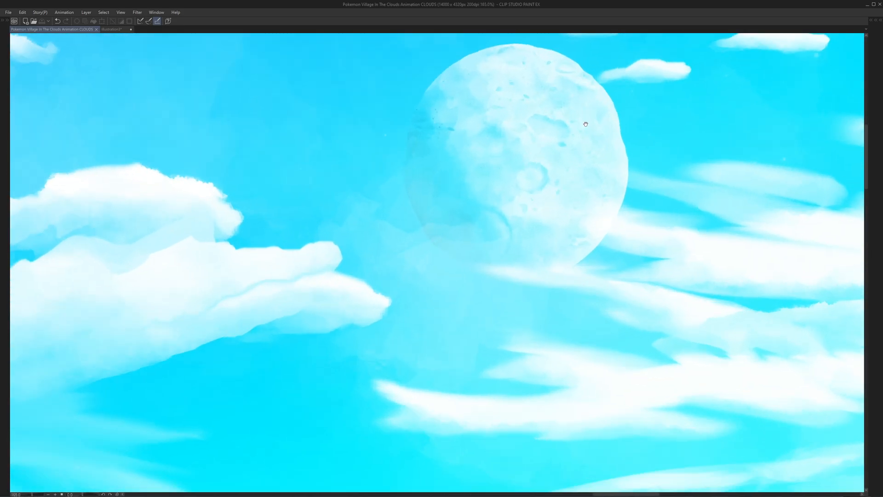
pyautogui.moveTo(586, 125); pyautogui.dragTo(577, 186)
pyautogui.scroll(6, 545, 97)
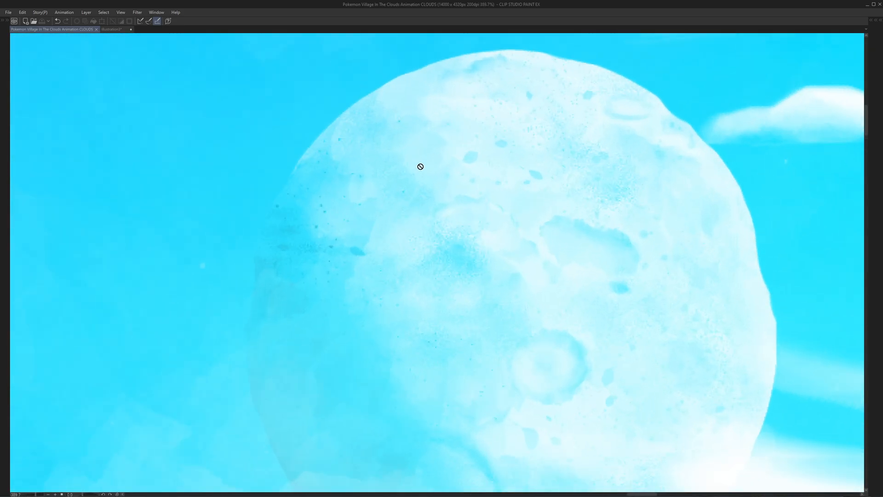
pyautogui.scroll(-2, 346, 234)
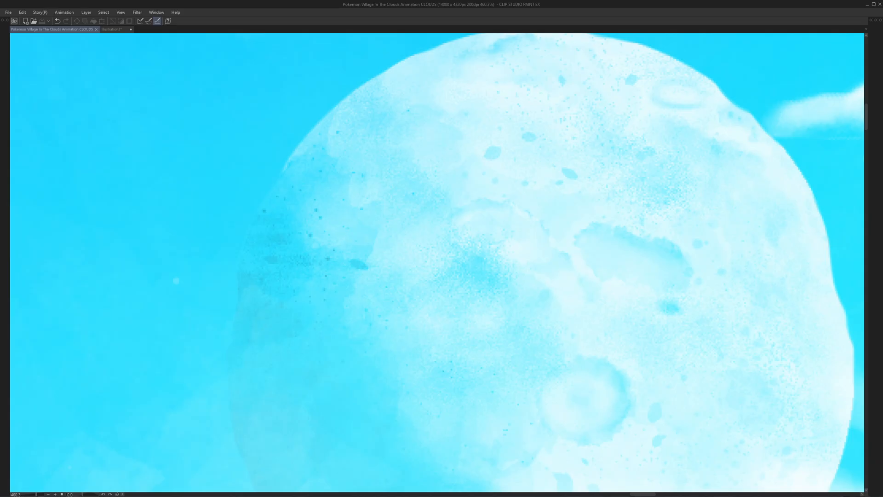
pyautogui.scroll(-1, 526, 191)
pyautogui.scroll(2, 533, 207)
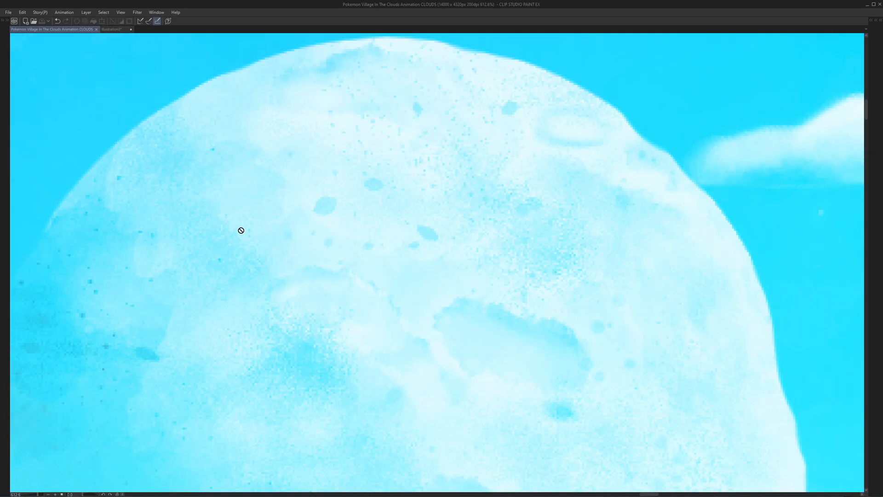
pyautogui.scroll(-2, 276, 233)
pyautogui.scroll(-2, 483, 308)
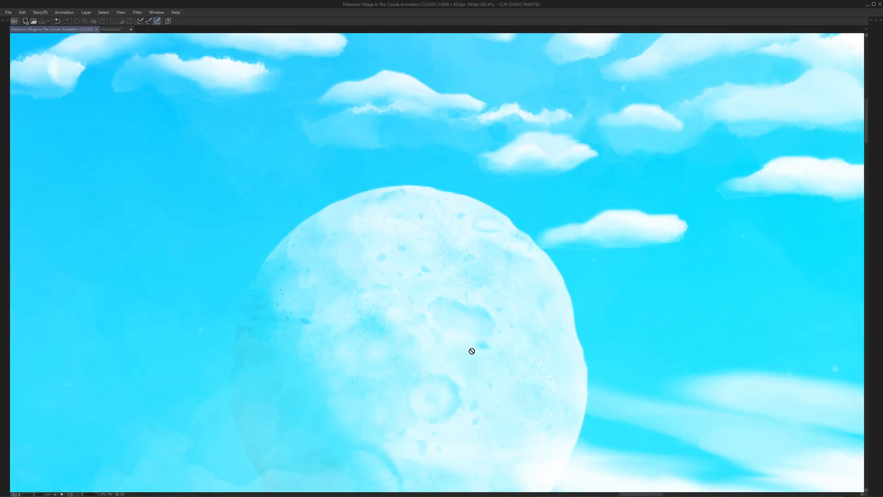
pyautogui.moveTo(472, 351); pyautogui.dragTo(509, 229)
pyautogui.scroll(3, 487, 322)
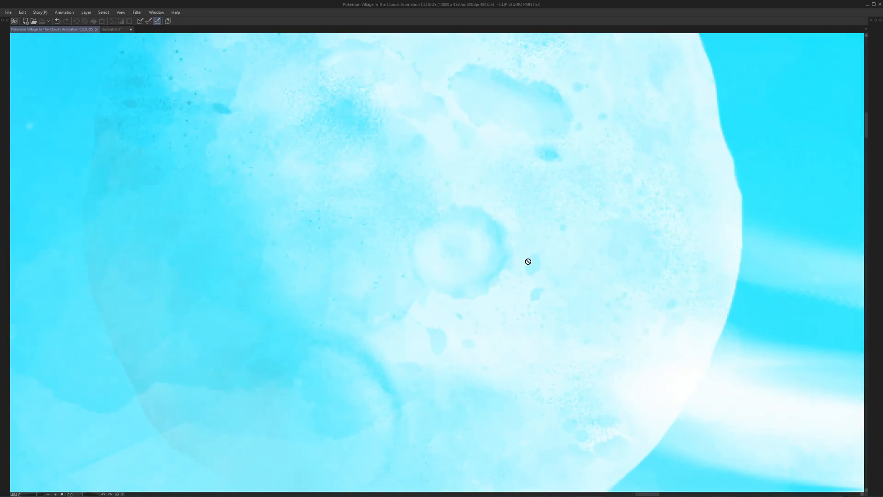
pyautogui.scroll(-1, 537, 256)
pyautogui.scroll(-2, 555, 177)
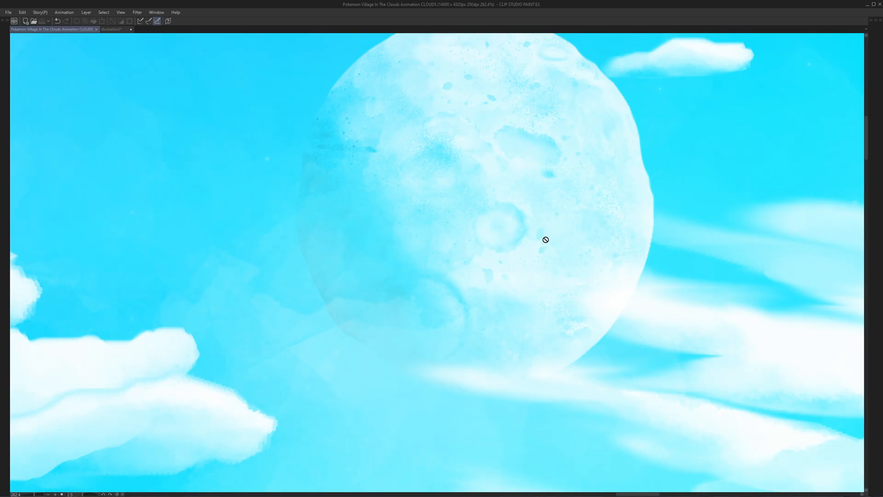
pyautogui.moveTo(490, 226); pyautogui.dragTo(503, 279)
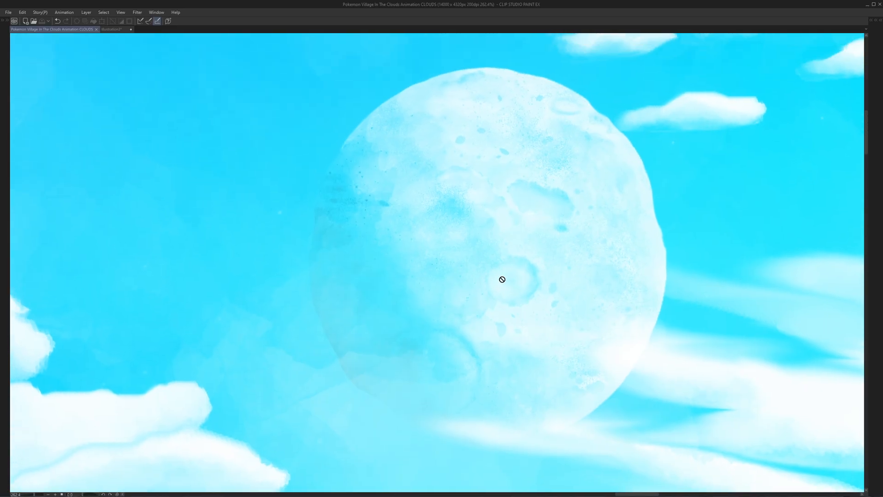
pyautogui.scroll(-3, 502, 280)
pyautogui.scroll(-5, 406, 327)
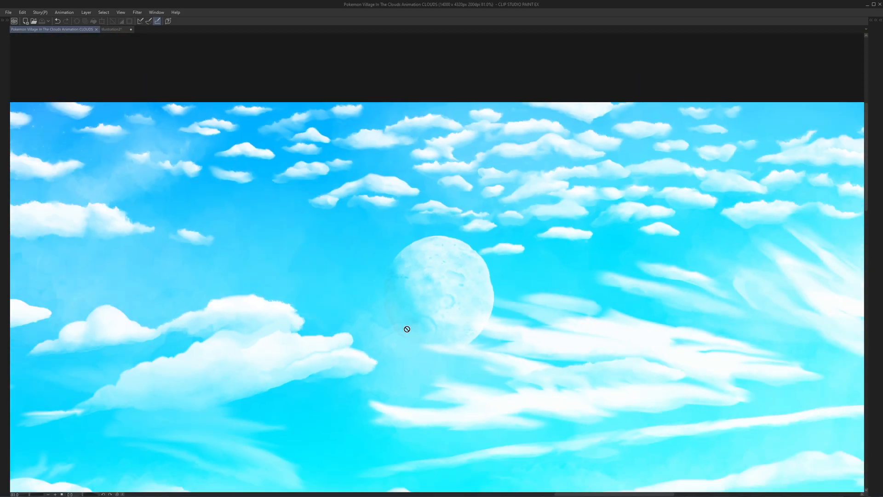
# - Inspect the sea's sparkles, ripple lines and cloud reflections close to the horizon
pyautogui.scroll(-1, 414, 335)
pyautogui.moveTo(414, 335); pyautogui.dragTo(516, 184)
pyautogui.scroll(2, 457, 331)
pyautogui.moveTo(345, 304); pyautogui.dragTo(550, 289)
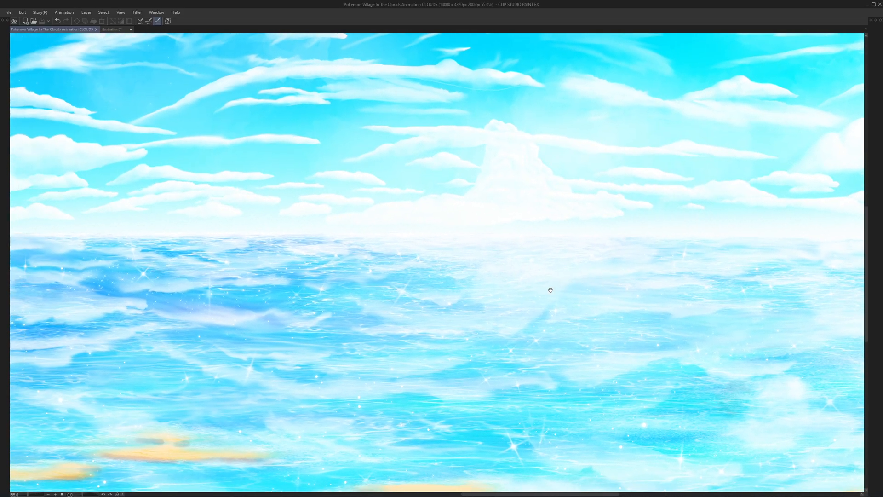
pyautogui.moveTo(387, 281); pyautogui.dragTo(559, 299)
pyautogui.scroll(4, 560, 300)
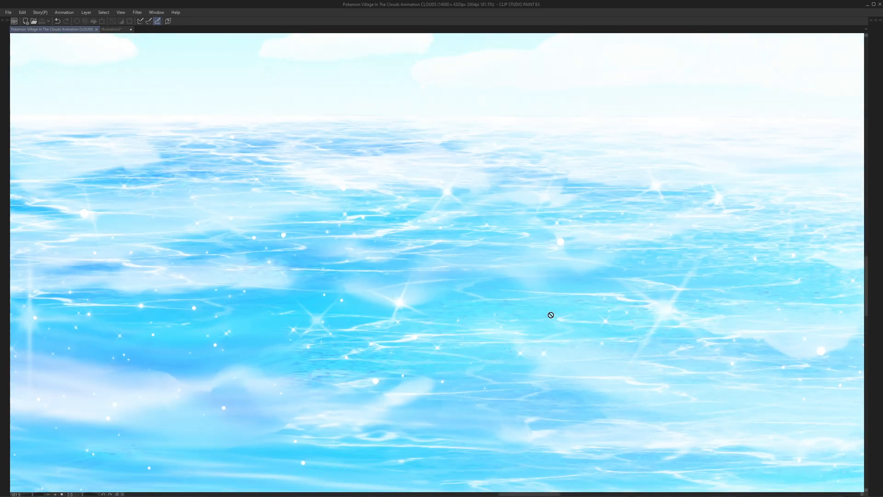
pyautogui.scroll(-4, 549, 315)
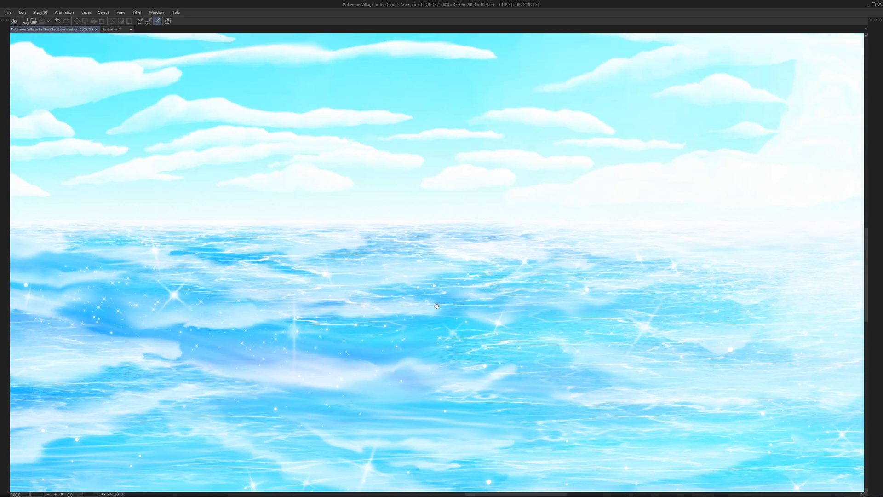
pyautogui.moveTo(538, 317); pyautogui.dragTo(442, 348)
pyautogui.scroll(4, 443, 348)
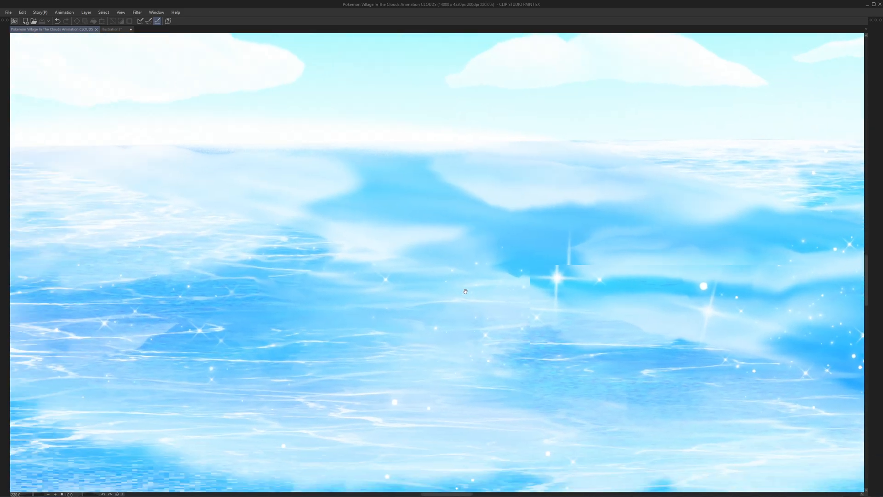
pyautogui.scroll(4, 625, 290)
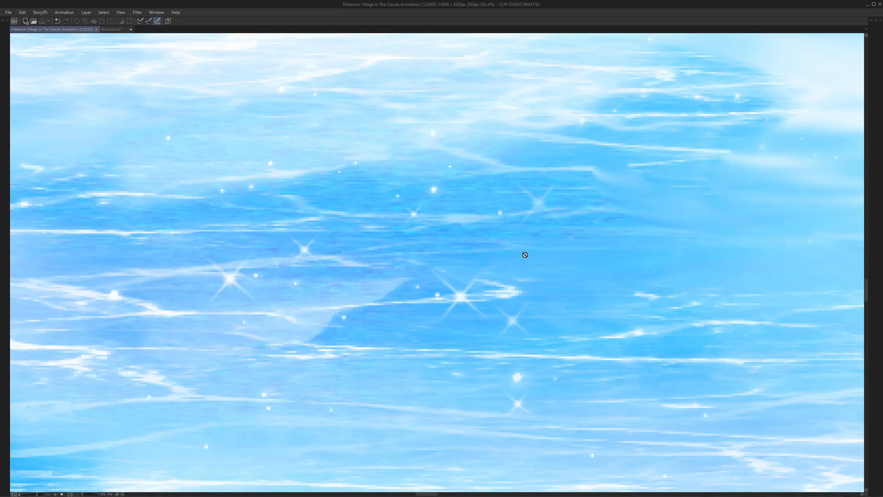
pyautogui.scroll(-9, 522, 254)
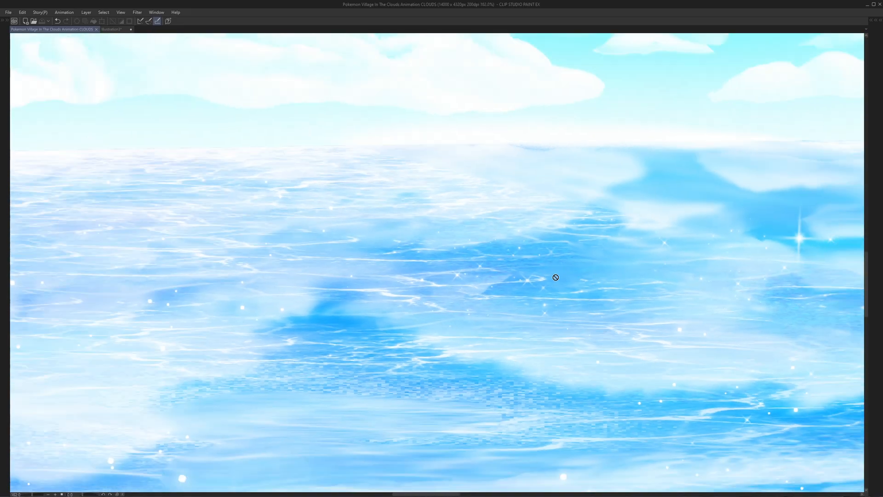
pyautogui.scroll(-1, 538, 308)
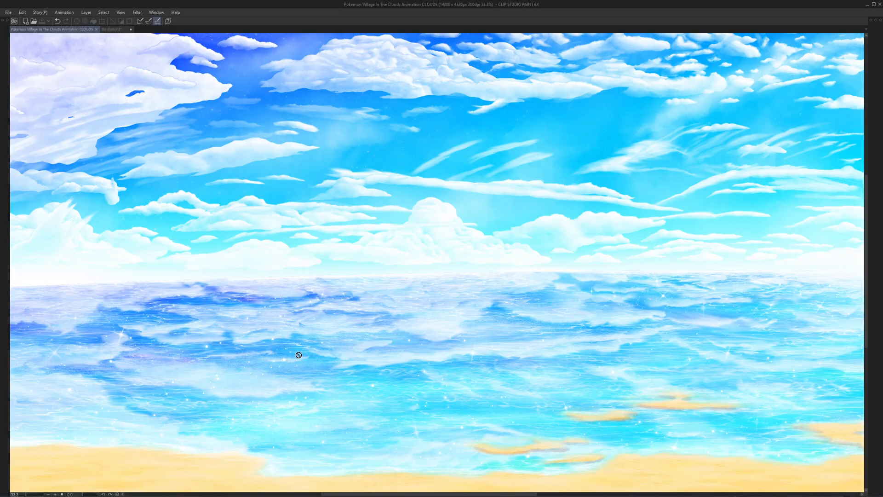
# - Compare the water along the whole shoreline, then study the cloud reflections beneath the large cumulus cloud
pyautogui.moveTo(244, 335); pyautogui.dragTo(342, 312)
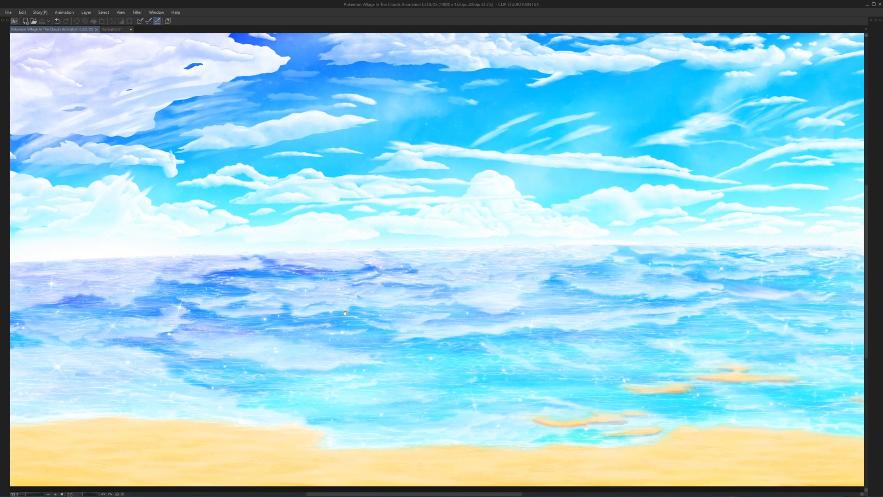
pyautogui.moveTo(739, 334); pyautogui.dragTo(392, 330)
pyautogui.moveTo(802, 321); pyautogui.dragTo(612, 335)
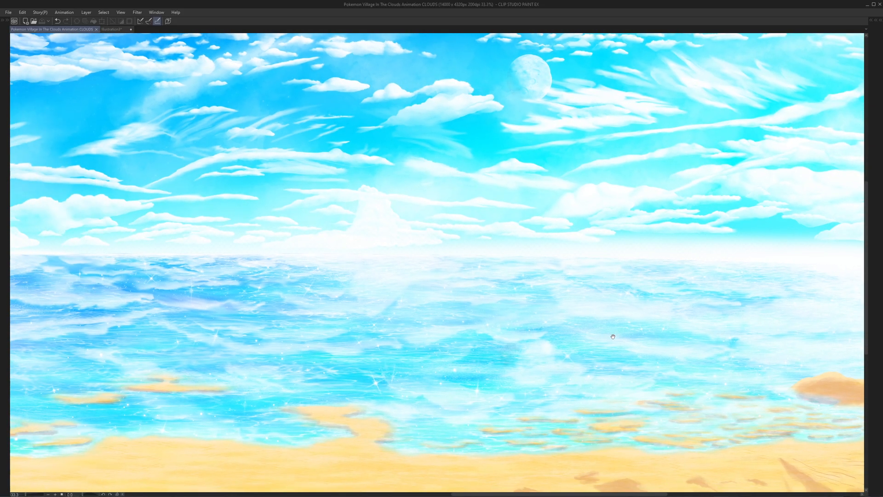
pyautogui.scroll(-5, 503, 352)
pyautogui.moveTo(384, 345); pyautogui.dragTo(575, 355)
pyautogui.scroll(4, 483, 338)
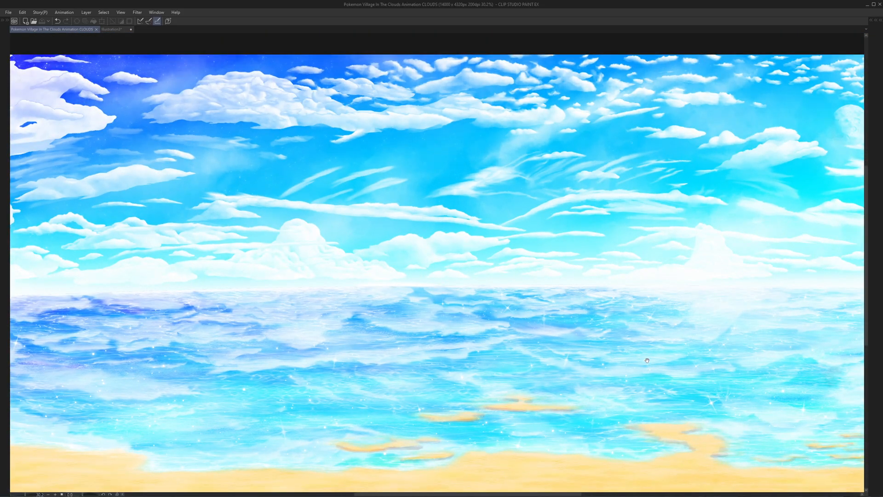
pyautogui.scroll(3, 496, 302)
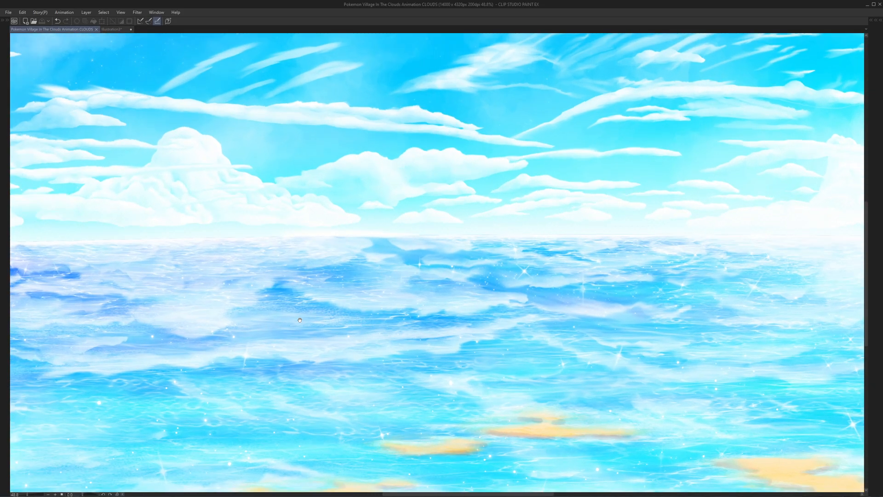
pyautogui.scroll(2, 300, 320)
pyautogui.scroll(1, 322, 280)
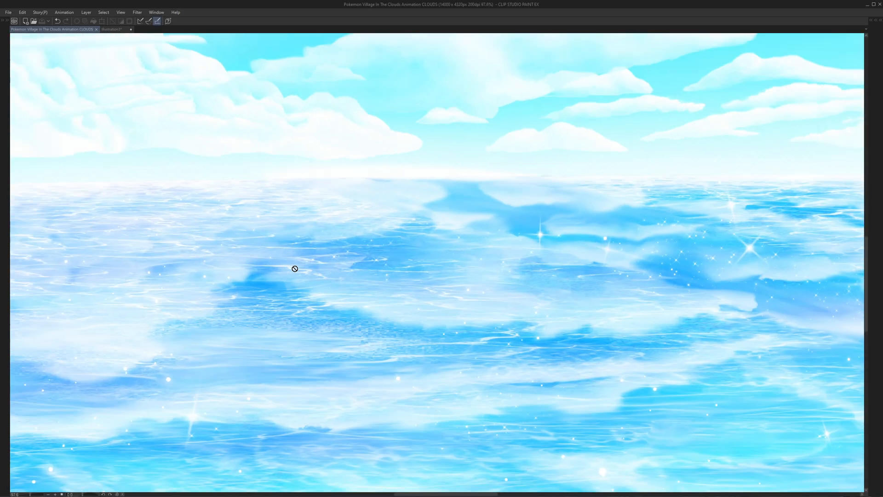
pyautogui.scroll(1, 295, 269)
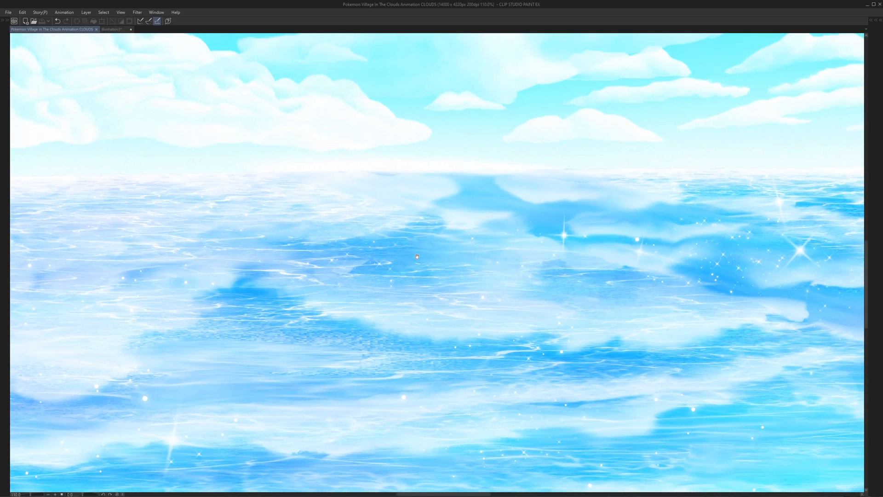
pyautogui.scroll(3, 516, 201)
pyautogui.scroll(-5, 530, 198)
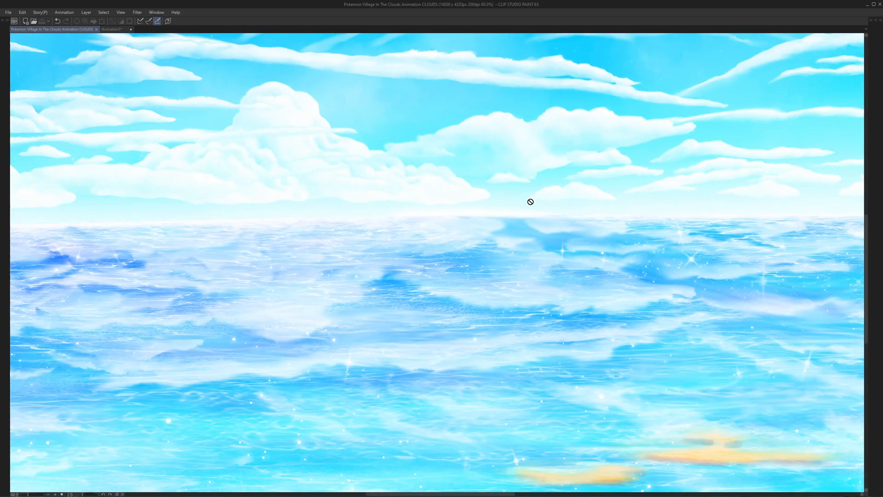
# - Add the text "Transparency?" just above the horizon, below the middle cloud bank
pyautogui.moveTo(533, 201); pyautogui.dragTo(502, 299)
pyautogui.moveTo(510, 181); pyautogui.dragTo(494, 284)
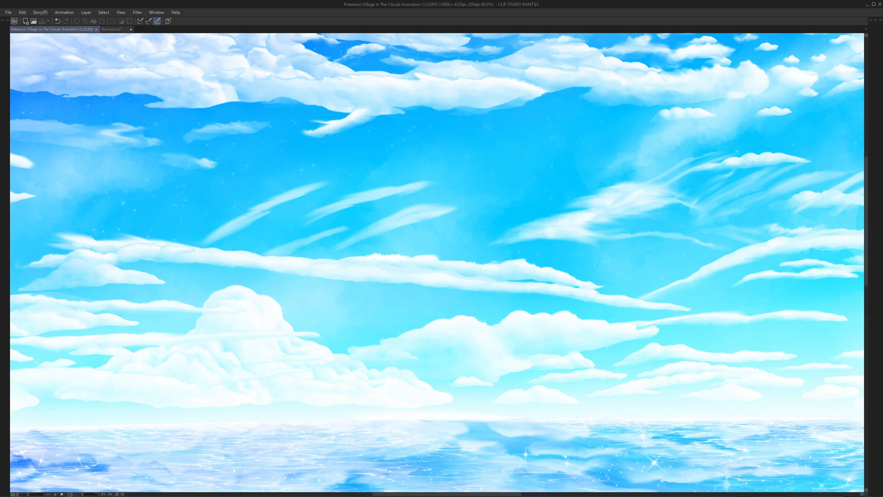
pyautogui.scroll(2, 474, 363)
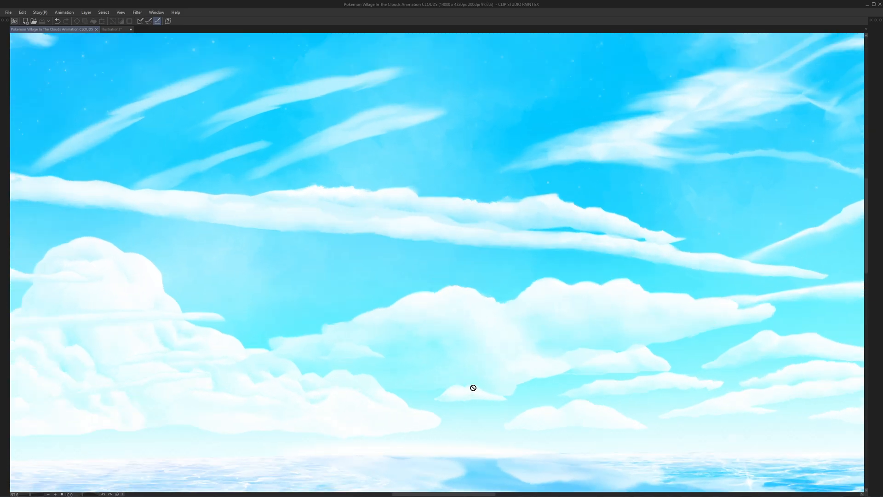
pyautogui.click(472, 399)
pyautogui.write('Transparency?')
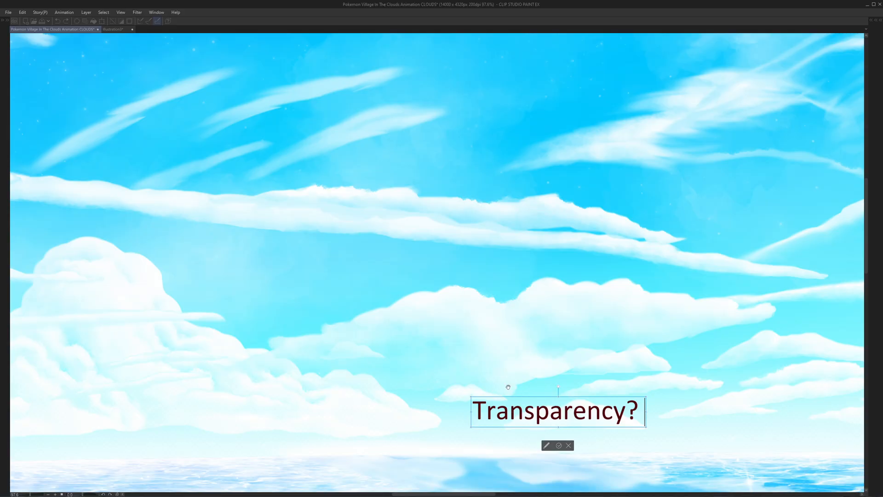
pyautogui.click(559, 445)
# - Examine the transparent shallows, sandbars and beach toward the painting's right end, and the hazy water above them
pyautogui.press('space')
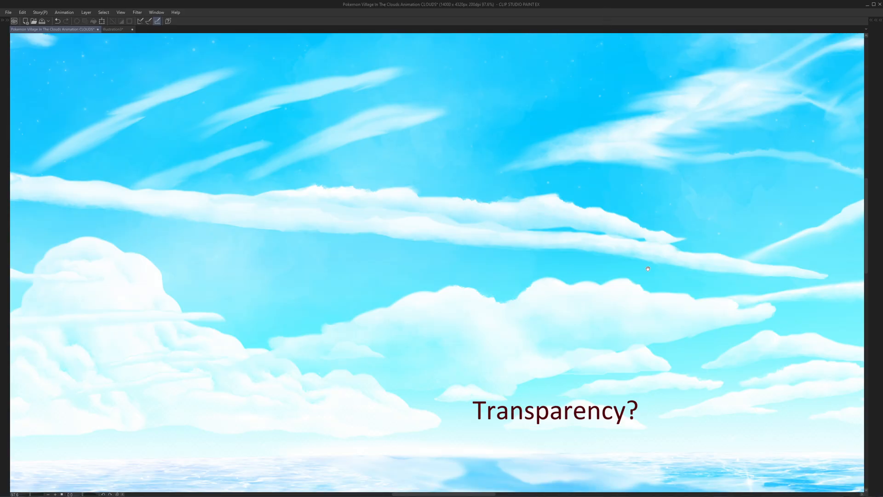
pyautogui.moveTo(649, 386)
pyautogui.mouseDown()
pyautogui.moveTo(366, 79)
pyautogui.moveTo(420, 147)
pyautogui.mouseUp()
pyautogui.moveTo(548, 227); pyautogui.dragTo(392, 237)
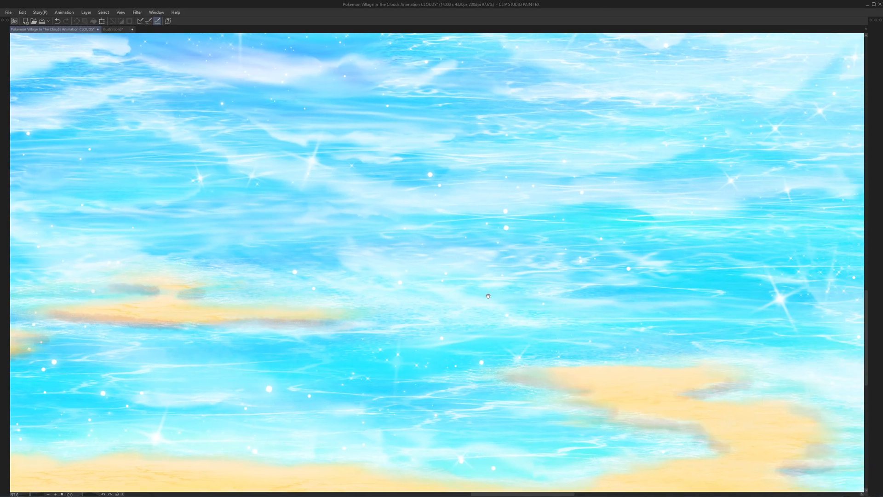
pyautogui.moveTo(489, 296); pyautogui.dragTo(344, 305)
pyautogui.scroll(-2, 582, 363)
pyautogui.moveTo(619, 379); pyautogui.dragTo(398, 330)
pyautogui.moveTo(569, 358); pyautogui.dragTo(316, 329)
pyautogui.moveTo(473, 345); pyautogui.dragTo(233, 347)
pyautogui.moveTo(517, 328)
pyautogui.mouseDown()
pyautogui.moveTo(278, 351)
pyautogui.moveTo(337, 340)
pyautogui.mouseUp()
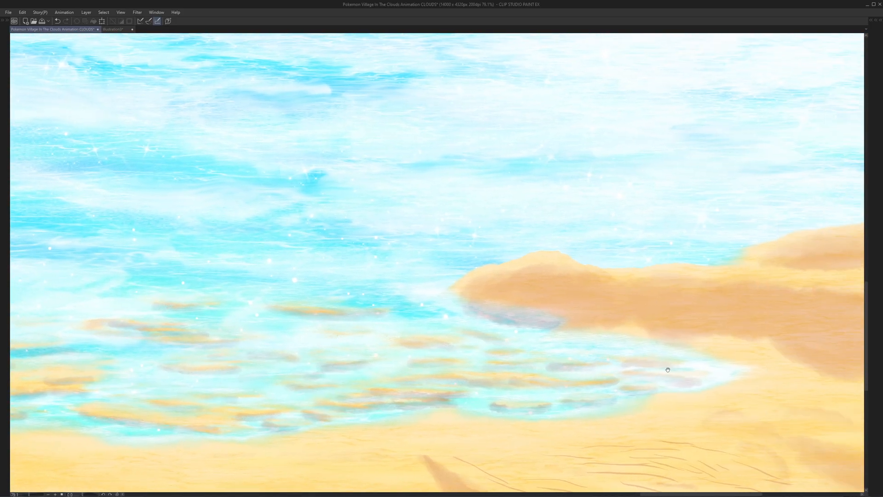
pyautogui.scroll(3, 668, 370)
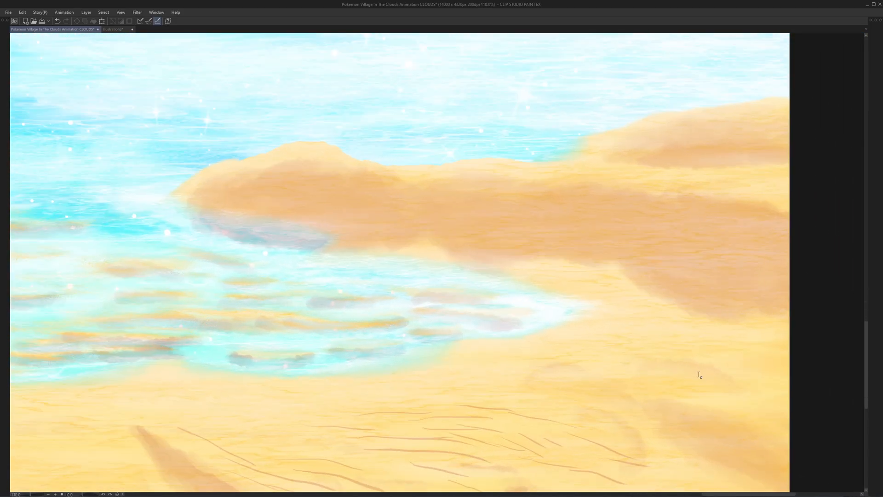
pyautogui.scroll(-5, 699, 375)
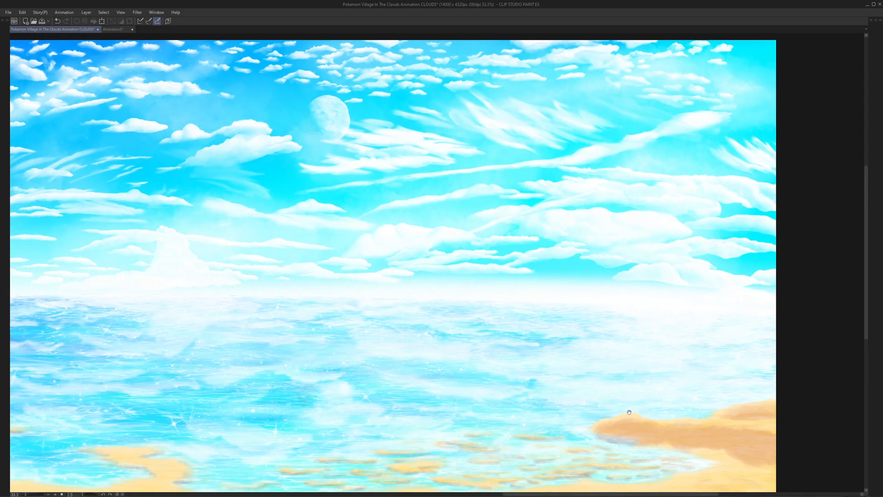
pyautogui.scroll(1, 264, 312)
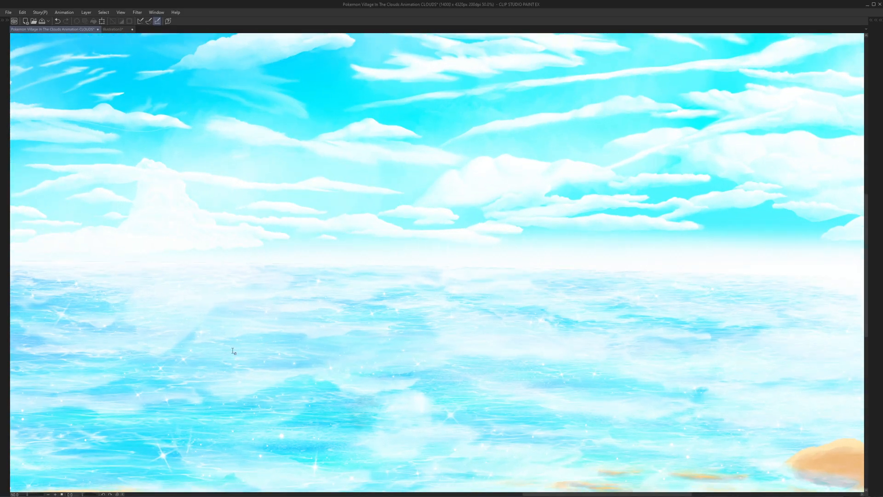
pyautogui.moveTo(429, 374); pyautogui.dragTo(357, 371)
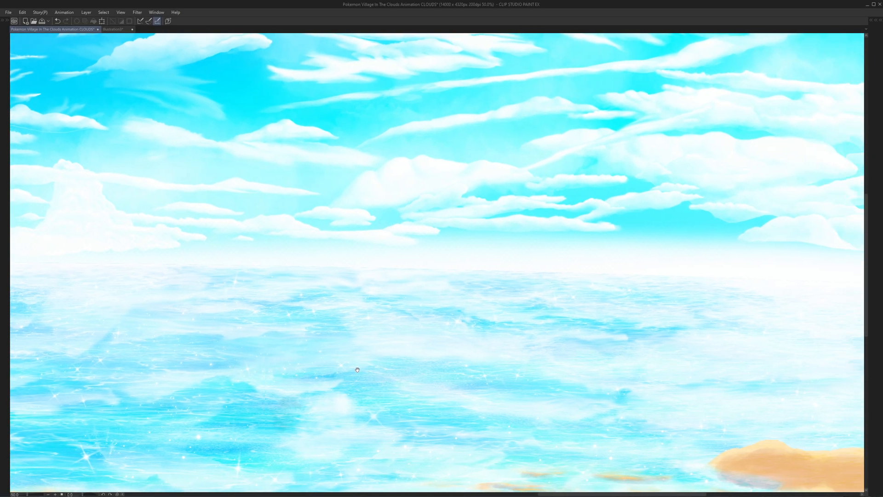
pyautogui.moveTo(513, 349); pyautogui.dragTo(547, 253)
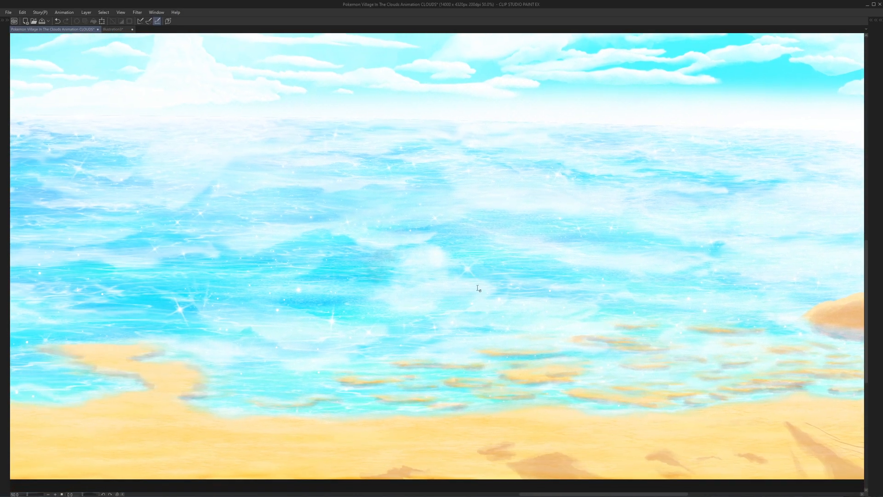
pyautogui.scroll(-4, 478, 288)
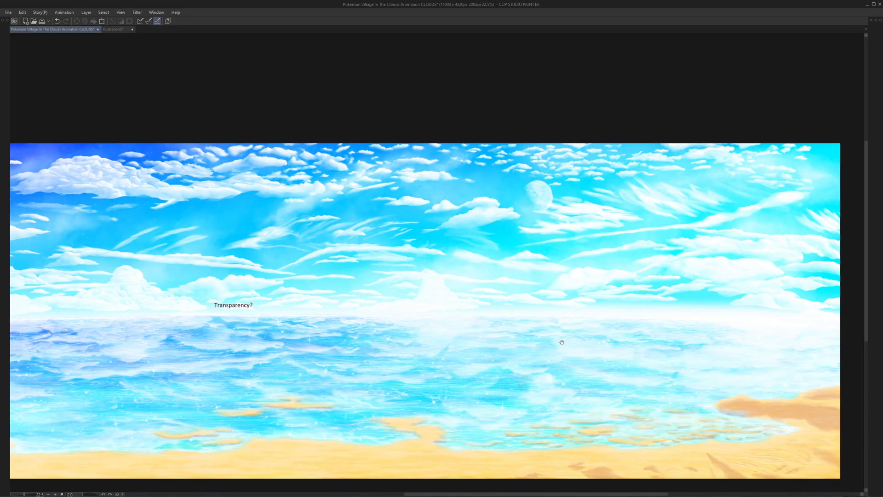
# - Review the sky and sea around the "Transparency?" label, from the violet cloud bank across to the moon
pyautogui.scroll(1, 562, 343)
pyautogui.scroll(-2, 458, 214)
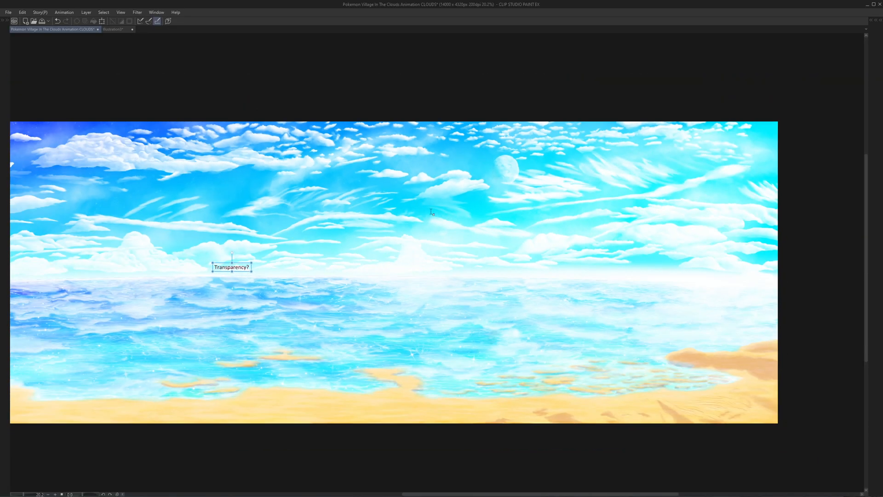
pyautogui.moveTo(254, 212); pyautogui.dragTo(479, 253)
pyautogui.scroll(1, 479, 253)
pyautogui.scroll(1, 479, 252)
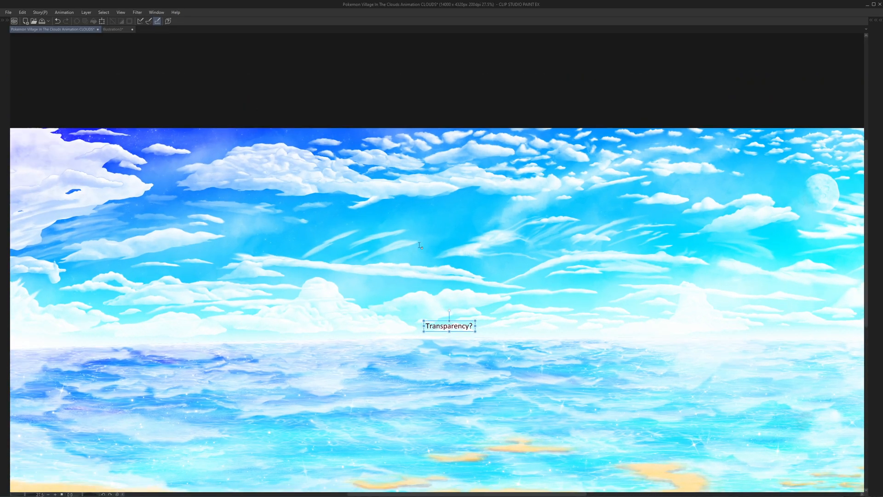
pyautogui.moveTo(376, 231); pyautogui.dragTo(281, 186)
pyautogui.moveTo(404, 198); pyautogui.dragTo(259, 179)
pyautogui.moveTo(524, 195); pyautogui.dragTo(405, 234)
# - Bring back the hidden palettes, then hide the Land folder and delete the BEACH folder
pyautogui.press('Tab')
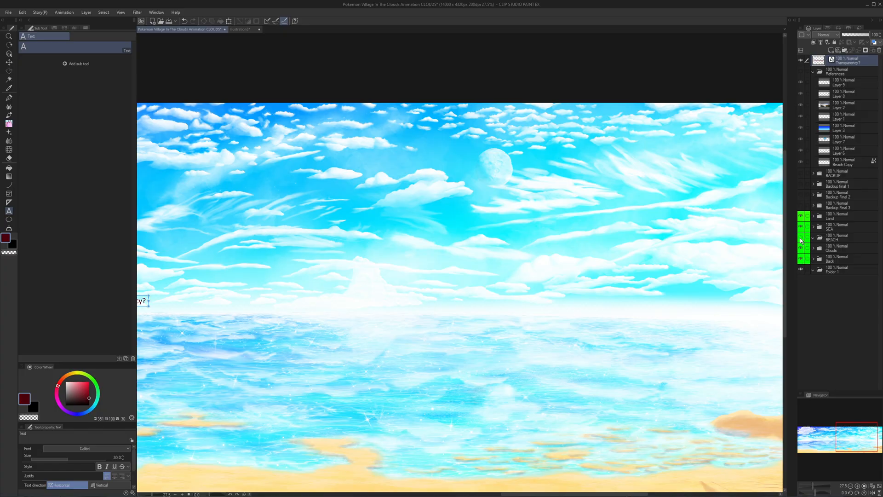
pyautogui.click(801, 216)
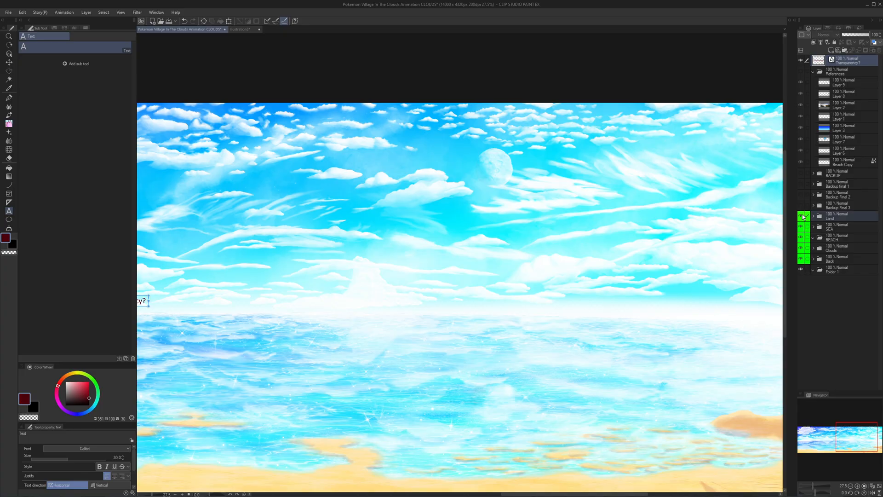
pyautogui.click(825, 242)
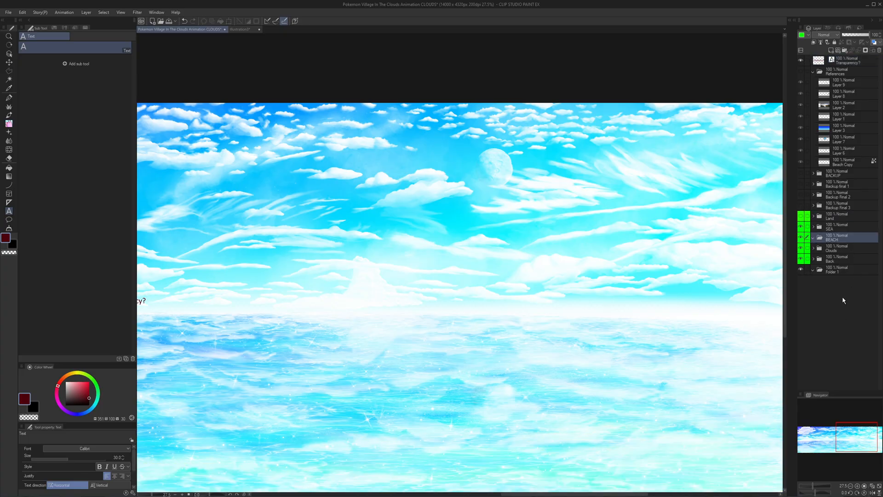
pyautogui.press('Delete')
# - Examine the sky and the open water without the beach, including the sparkles and ripples below the hazy horizon
pyautogui.moveTo(311, 332); pyautogui.dragTo(381, 268)
pyautogui.scroll(-2, 416, 209)
pyautogui.moveTo(193, 150); pyautogui.dragTo(310, 170)
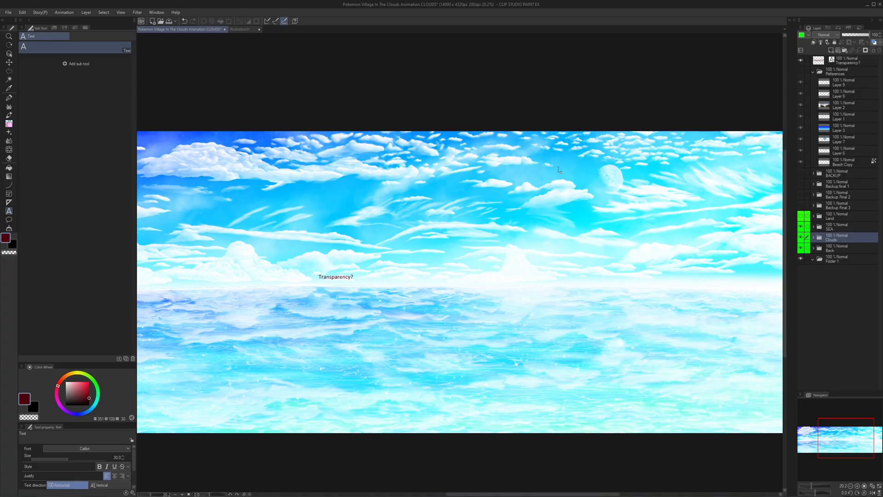
pyautogui.moveTo(580, 146); pyautogui.dragTo(498, 161)
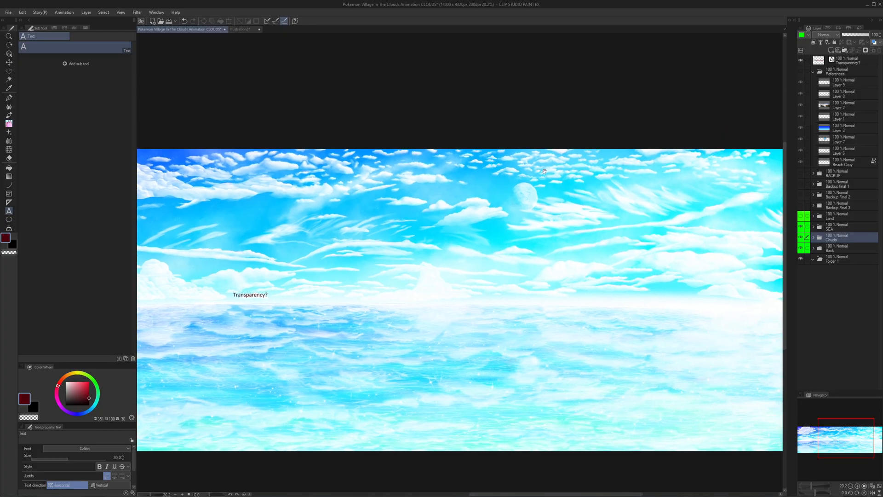
pyautogui.moveTo(595, 192); pyautogui.dragTo(547, 213)
pyautogui.scroll(2, 584, 208)
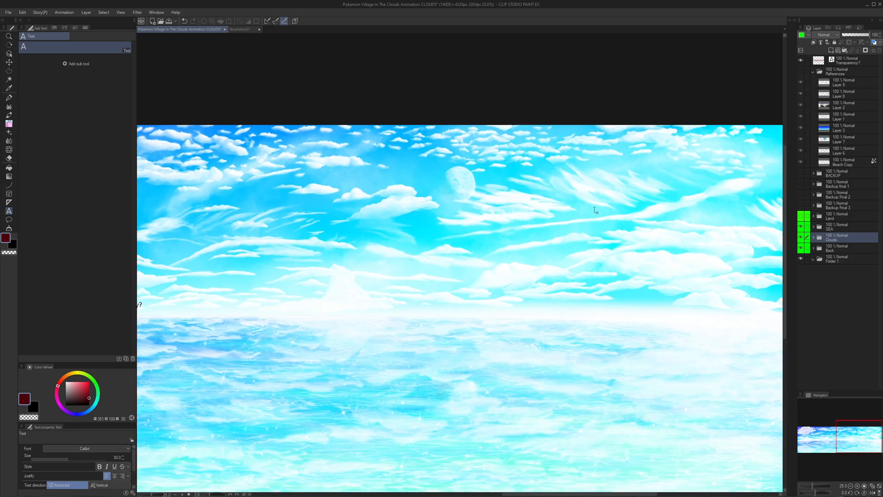
pyautogui.moveTo(480, 208); pyautogui.dragTo(309, 181)
pyautogui.scroll(2, 311, 421)
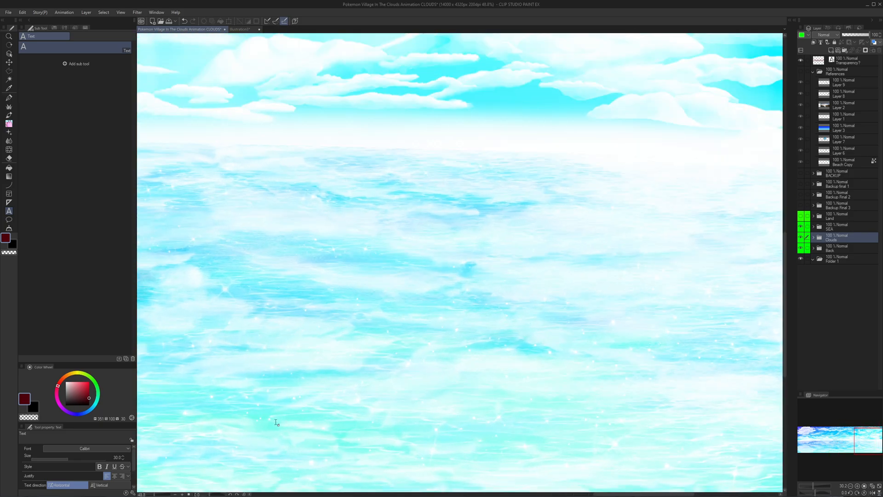
pyautogui.scroll(2, 278, 418)
pyautogui.scroll(-3, 420, 320)
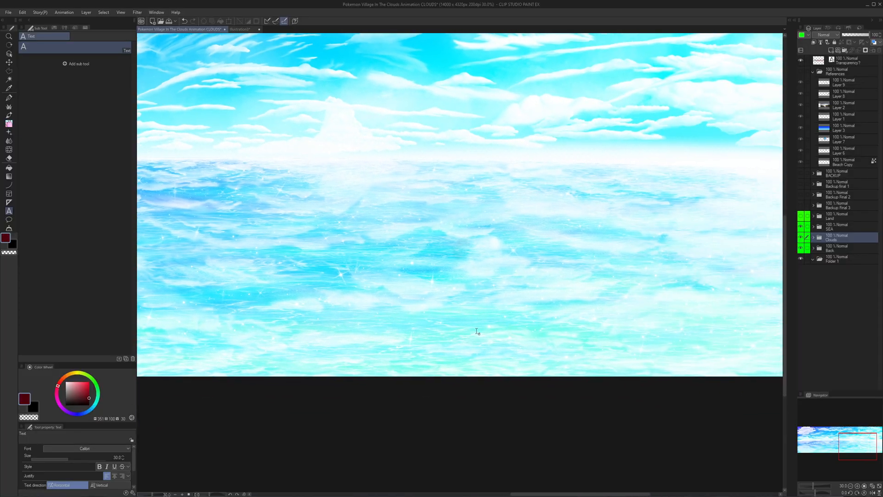
# - Compare the pale water near the painting's edge with the sea under the label, then inspect the clouds around the moon
pyautogui.moveTo(518, 333); pyautogui.dragTo(394, 321)
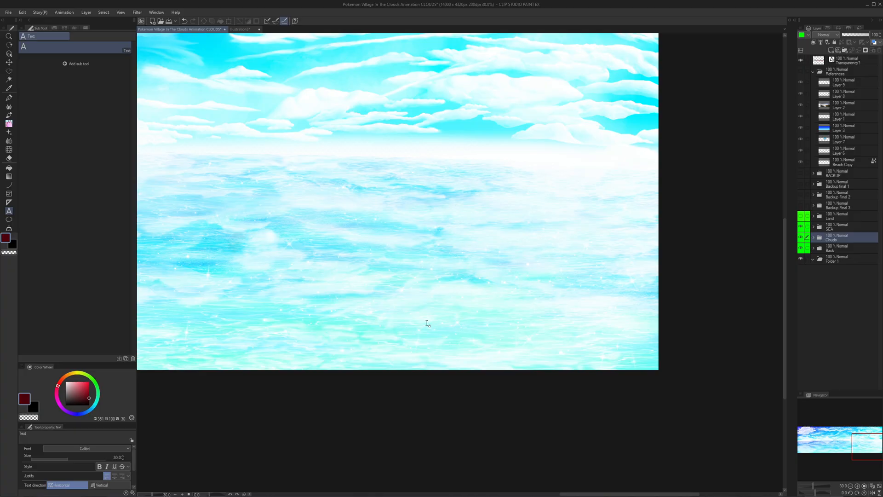
pyautogui.moveTo(365, 208); pyautogui.dragTo(627, 248)
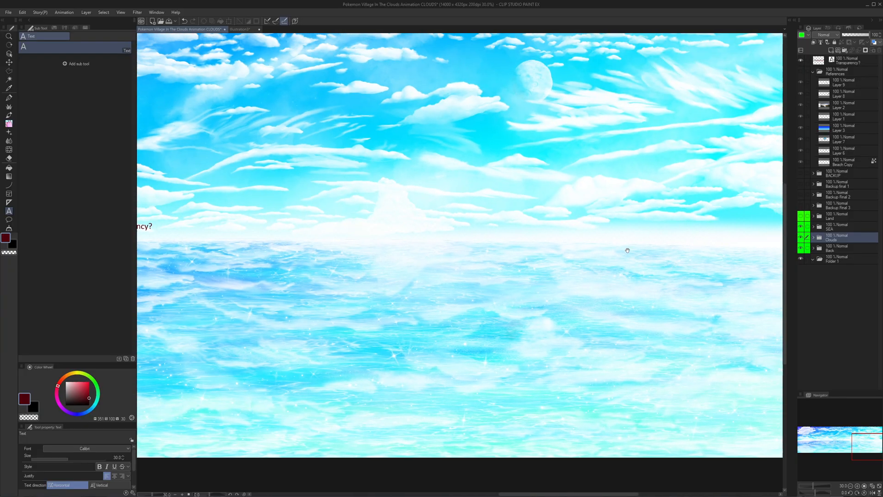
pyautogui.moveTo(406, 192); pyautogui.dragTo(627, 279)
pyautogui.moveTo(421, 254); pyautogui.dragTo(612, 177)
pyautogui.moveTo(661, 231); pyautogui.dragTo(302, 246)
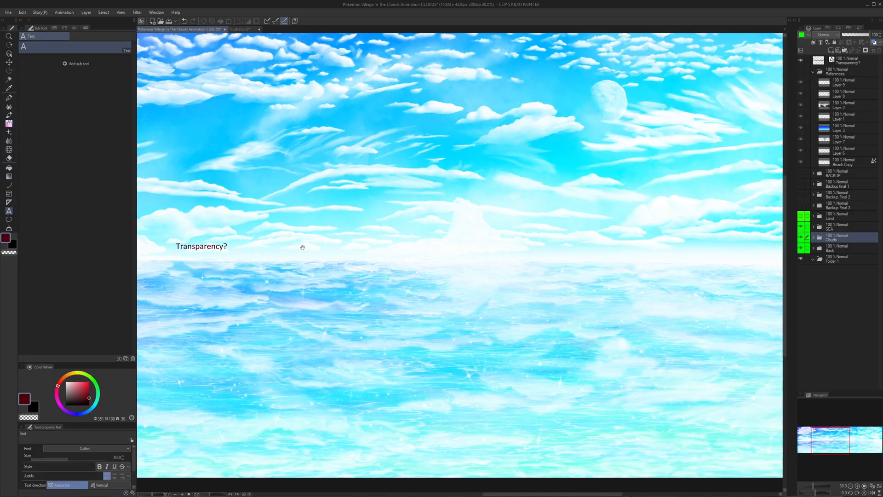
pyautogui.moveTo(671, 198); pyautogui.dragTo(607, 266)
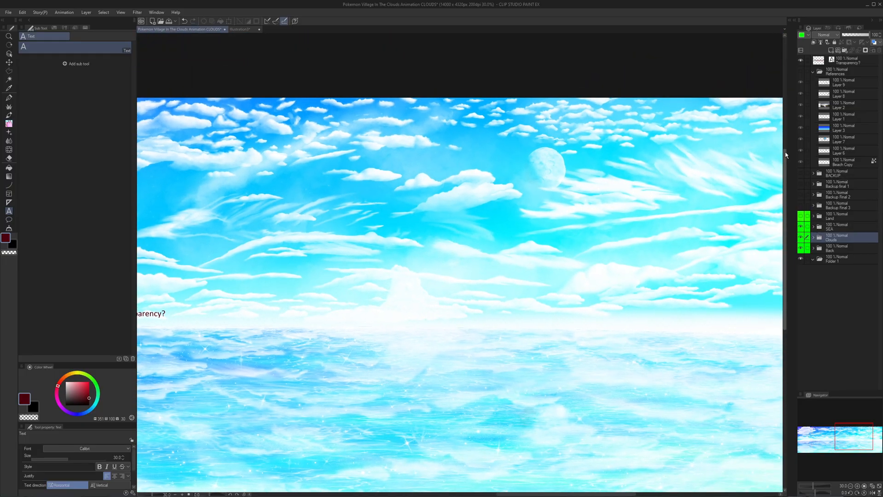
pyautogui.moveTo(646, 157); pyautogui.dragTo(605, 173)
pyautogui.scroll(4, 605, 172)
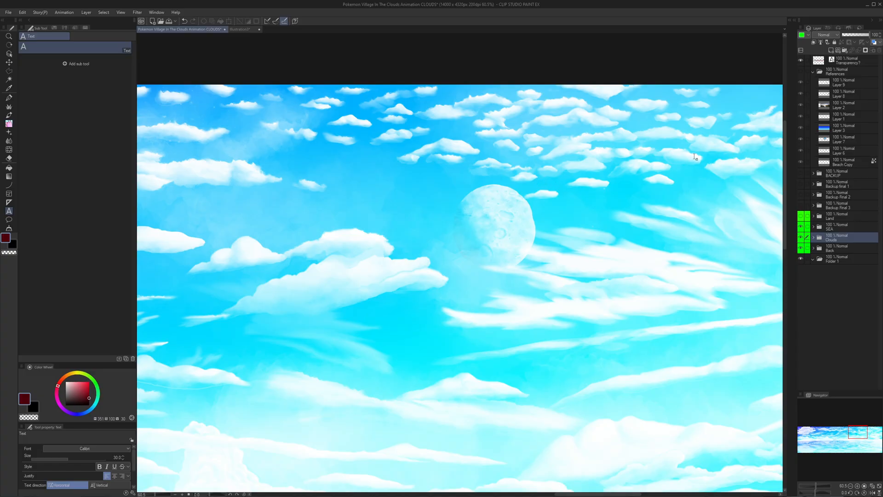
# - Show the References folder and look over the sunset valley photo's pink clouds and fog
pyautogui.click(800, 71)
pyautogui.scroll(-3, 569, 199)
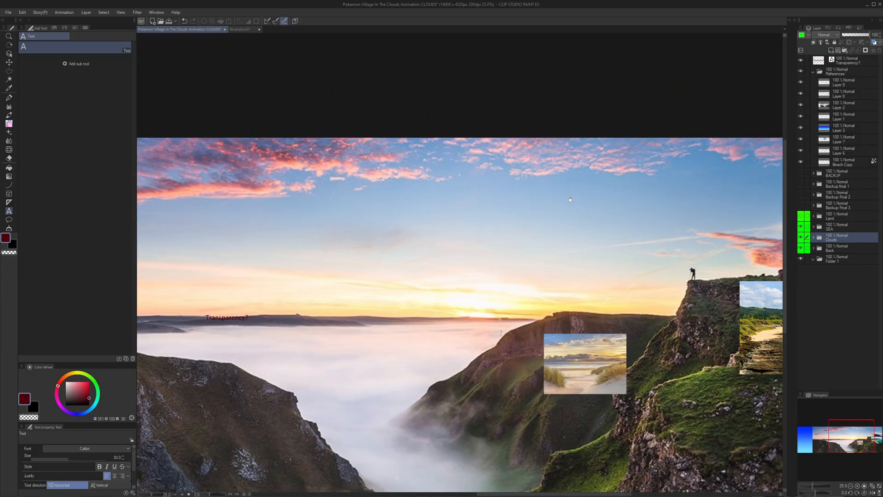
pyautogui.moveTo(571, 199); pyautogui.dragTo(730, 175)
pyautogui.moveTo(500, 130); pyautogui.dragTo(594, 148)
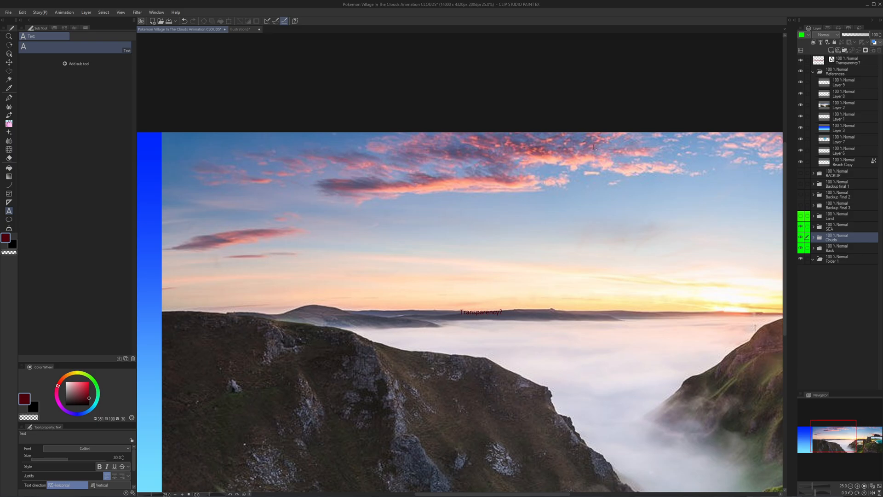
pyautogui.moveTo(777, 256); pyautogui.dragTo(560, 259)
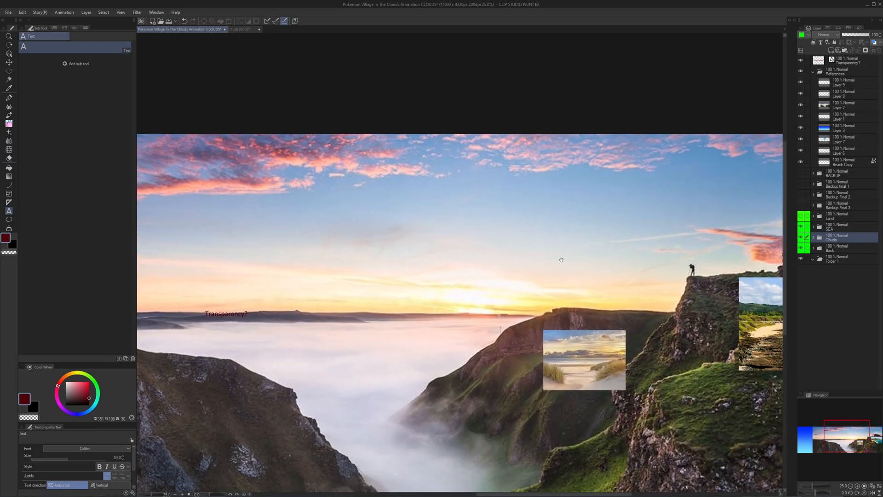
# - Study the rocky coastline reference photo with its sandy beach and turquoise surf up close
pyautogui.scroll(2, 580, 285)
pyautogui.moveTo(637, 359); pyautogui.dragTo(257, 366)
pyautogui.scroll(5, 575, 331)
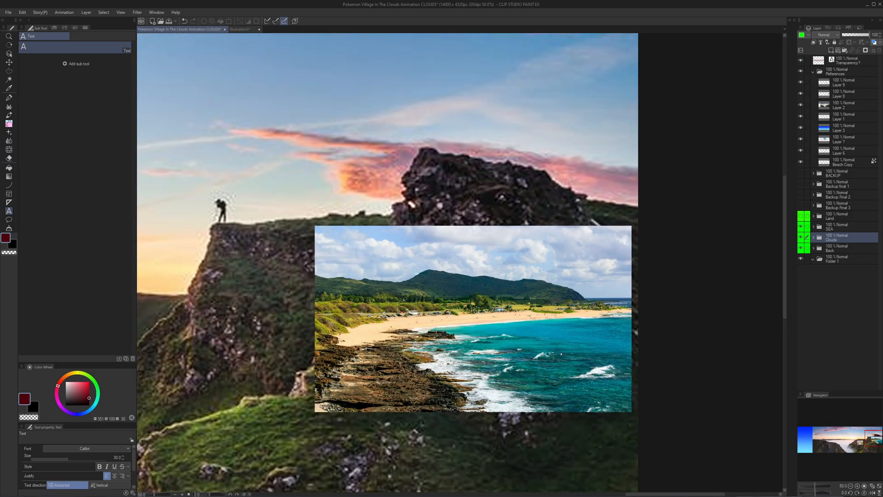
pyautogui.scroll(-3, 608, 309)
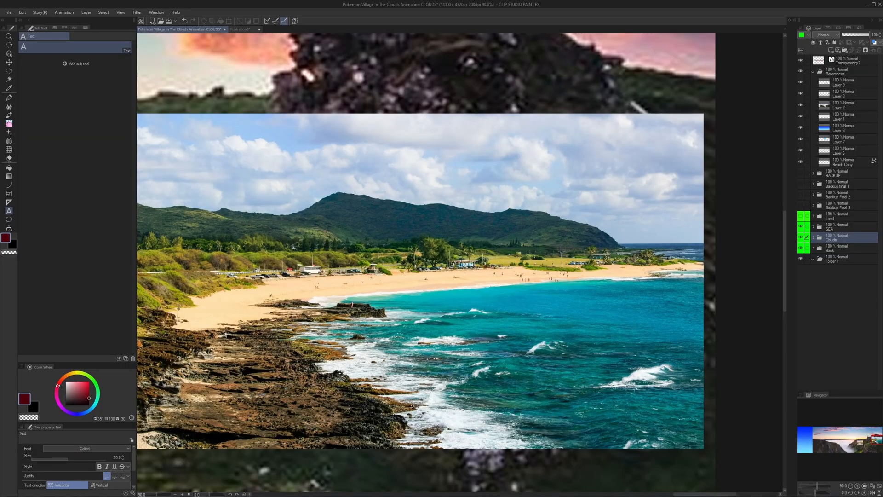
pyautogui.scroll(-5, 417, 314)
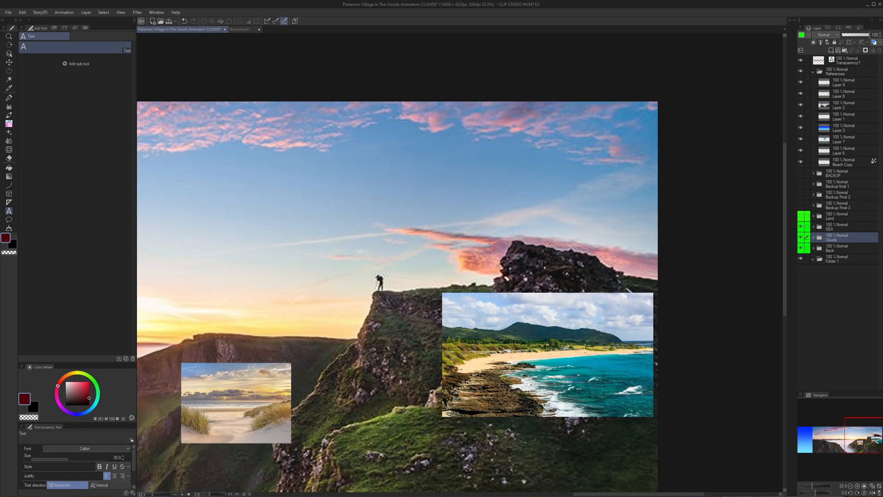
pyautogui.scroll(-2, 544, 268)
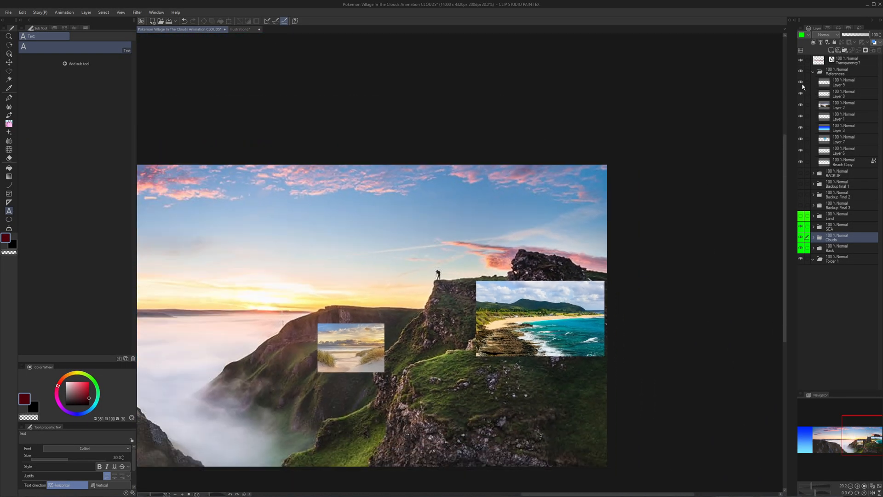
# - Check Layer 9's visibility, then hide the sunset photo on Layer 2 and the blue gradient on Layer 3
pyautogui.click(802, 84)
pyautogui.click(802, 84)
pyautogui.click(801, 106)
pyautogui.moveTo(508, 225); pyautogui.dragTo(695, 183)
pyautogui.click(801, 129)
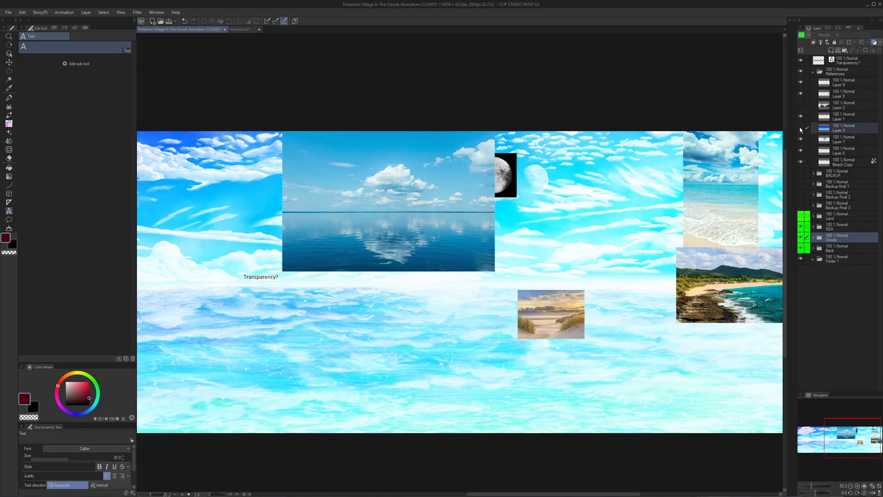
# - Study the calm-sea and sandy-shore reference photos and compare their reflections and sparkles with the painted water
pyautogui.scroll(3, 506, 191)
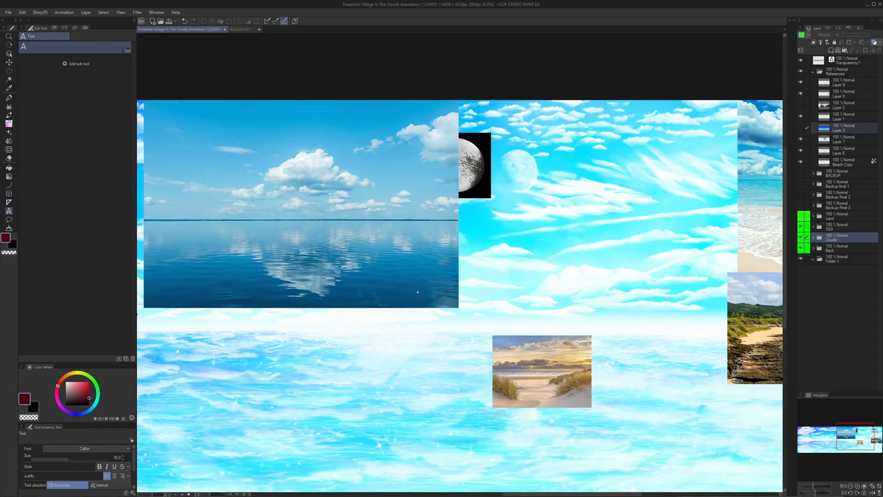
pyautogui.moveTo(704, 156); pyautogui.dragTo(648, 157)
pyautogui.moveTo(754, 186); pyautogui.dragTo(635, 194)
pyautogui.scroll(10, 635, 194)
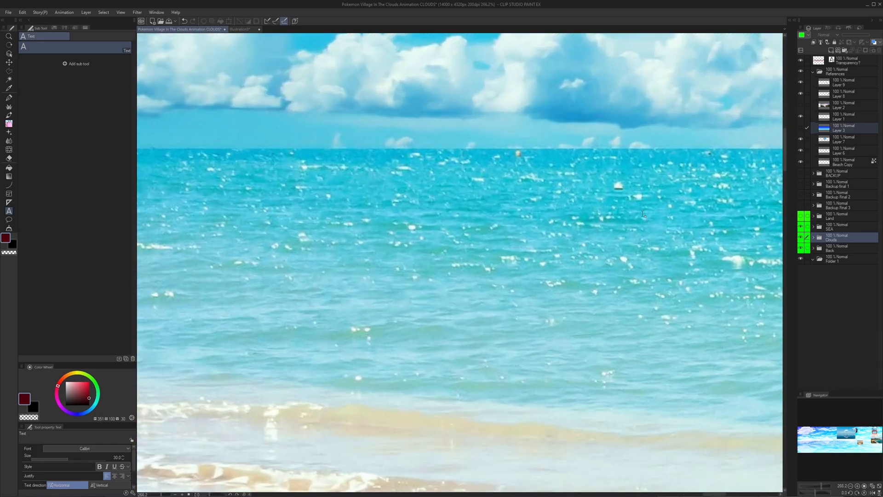
pyautogui.scroll(-10, 643, 214)
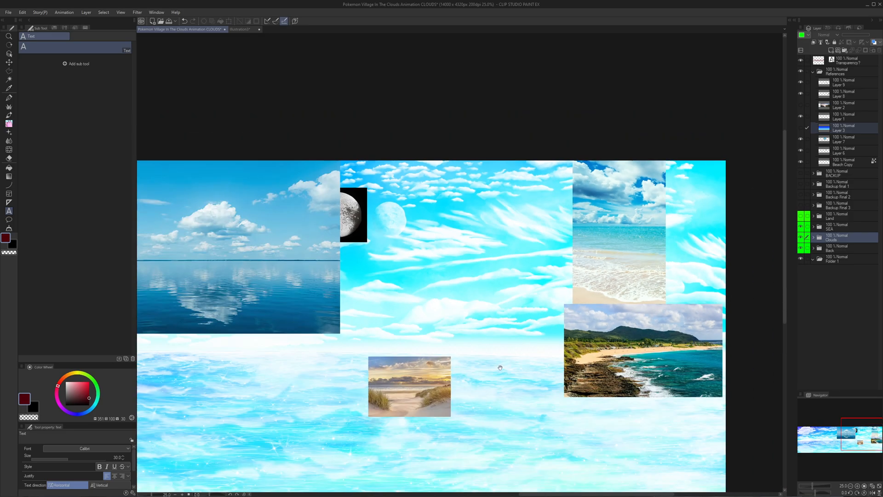
pyautogui.moveTo(500, 367); pyautogui.dragTo(571, 304)
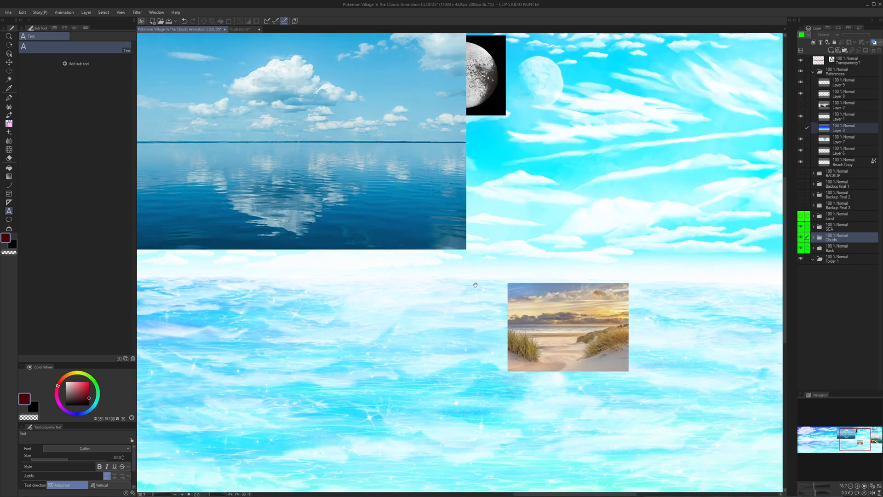
pyautogui.moveTo(464, 286); pyautogui.dragTo(211, 294)
pyautogui.moveTo(140, 303); pyautogui.dragTo(533, 214)
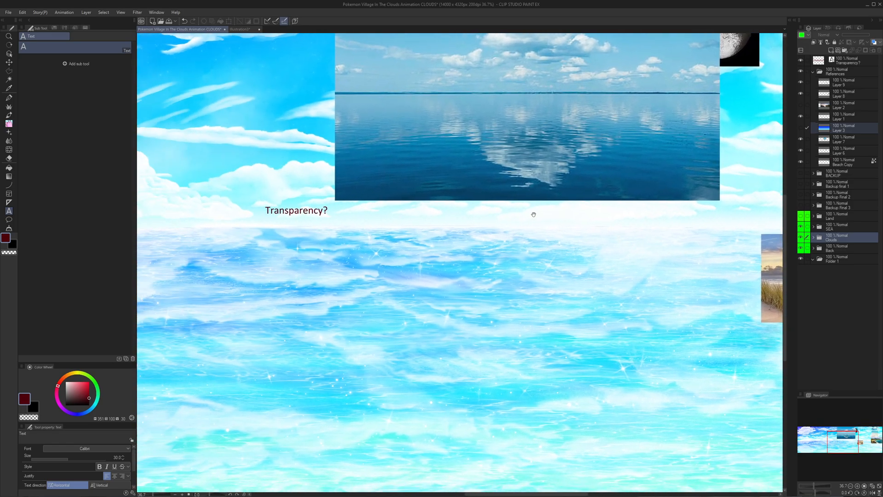
# - Show the sunset valley photo on Layer 2 again and look over it against the painting
pyautogui.click(800, 106)
pyautogui.scroll(-6, 637, 169)
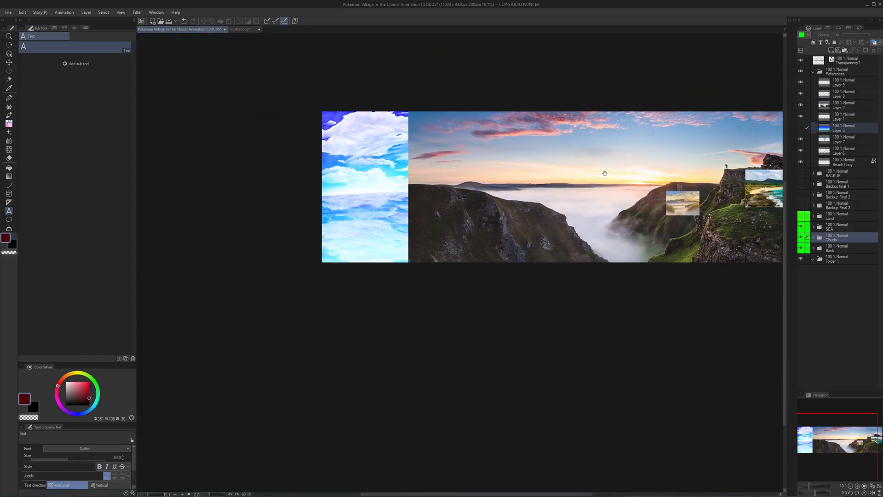
pyautogui.moveTo(605, 173); pyautogui.dragTo(575, 221)
pyautogui.moveTo(639, 206); pyautogui.dragTo(526, 207)
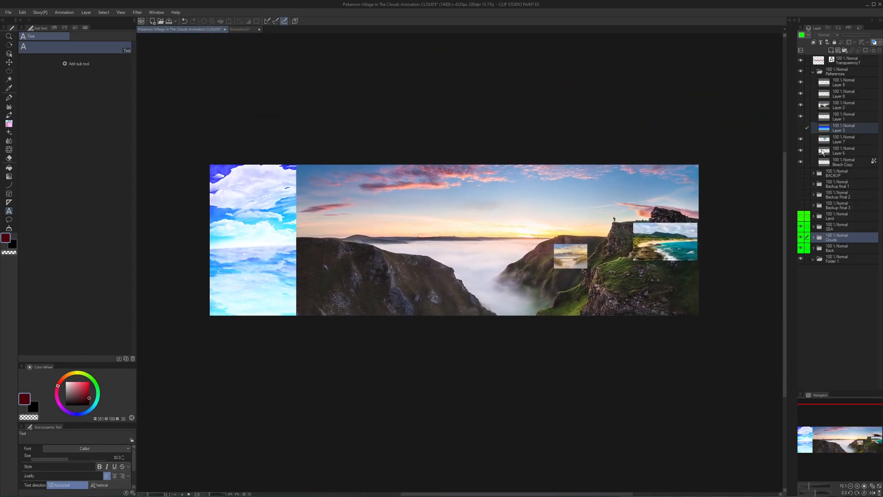
pyautogui.scroll(2, 414, 235)
pyautogui.scroll(1, 435, 255)
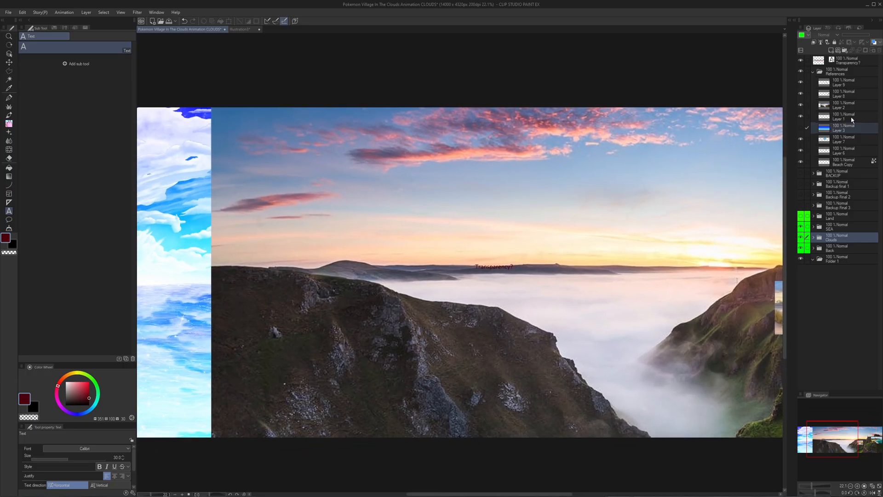
# - Hide the other reference layers and move the sunset photo's Layer 2 between the Clouds and Back folders
pyautogui.click(848, 107)
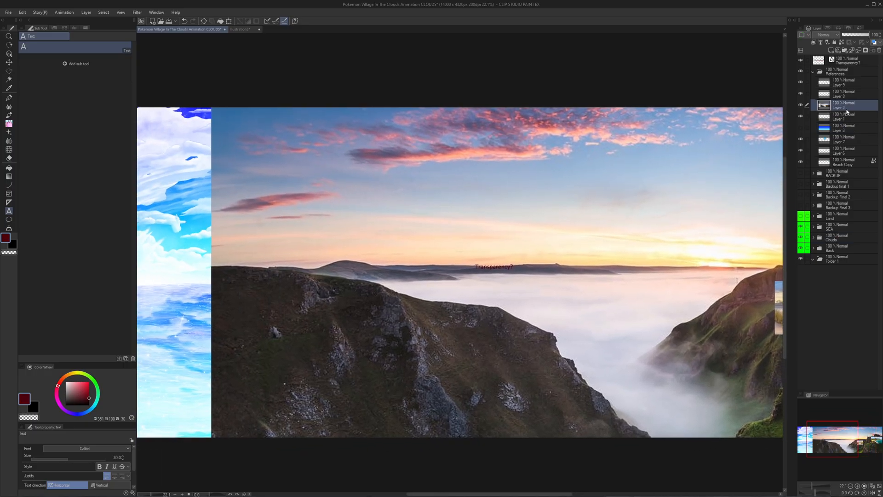
pyautogui.click(801, 94)
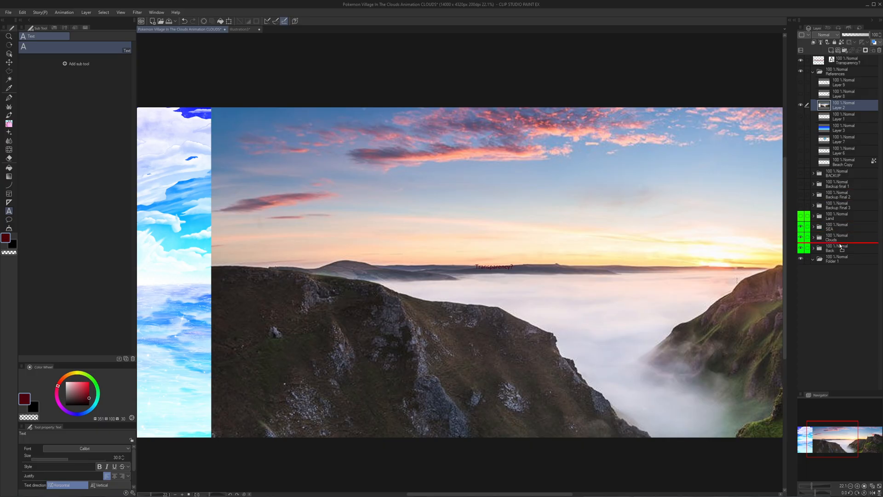
pyautogui.moveTo(841, 246); pyautogui.dragTo(827, 244)
# - Inspect how the painted clouds and sea sit over the sunset photo, from the label to the cliffs
pyautogui.moveTo(582, 173); pyautogui.dragTo(524, 189)
pyautogui.scroll(2, 552, 119)
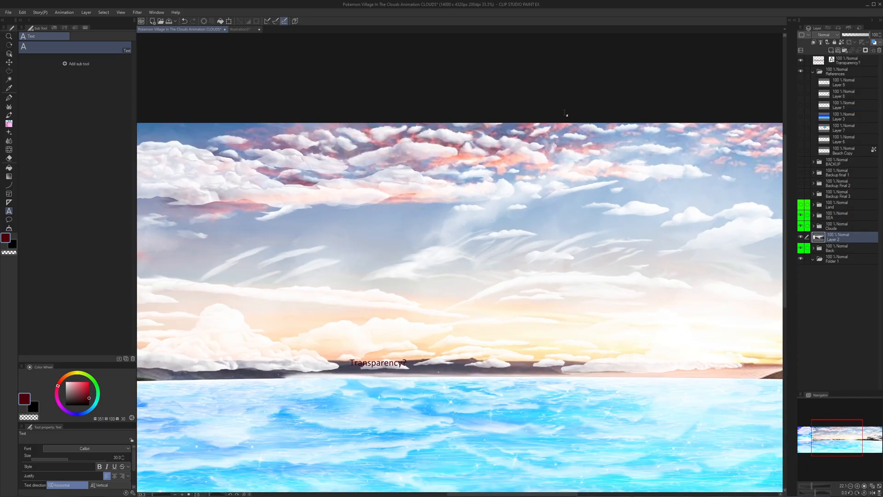
pyautogui.moveTo(727, 134); pyautogui.dragTo(517, 166)
pyautogui.moveTo(608, 181); pyautogui.dragTo(446, 179)
pyautogui.scroll(-3, 460, 186)
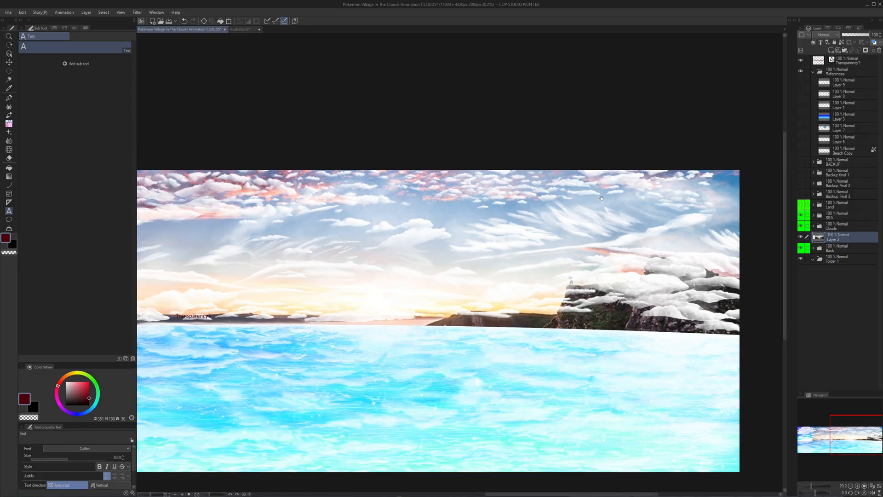
# - Try to transform the sunset photo on Layer 2, lowering it to the canvas's upper edge and scaling it slightly smaller
pyautogui.moveTo(678, 188)
pyautogui.mouseDown()
pyautogui.moveTo(624, 192)
pyautogui.moveTo(653, 199)
pyautogui.moveTo(615, 204)
pyautogui.mouseUp()
pyautogui.scroll(3, 637, 194)
pyautogui.hotkey('ctrl', 't')
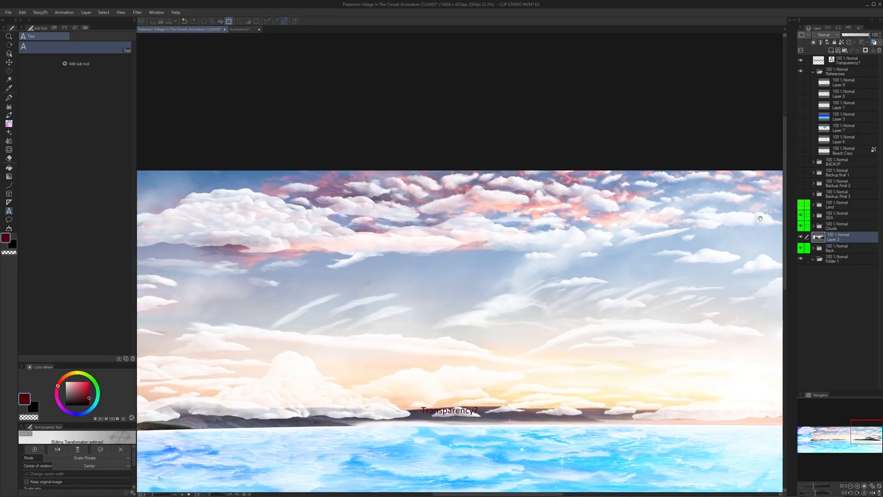
pyautogui.moveTo(473, 221); pyautogui.dragTo(627, 202)
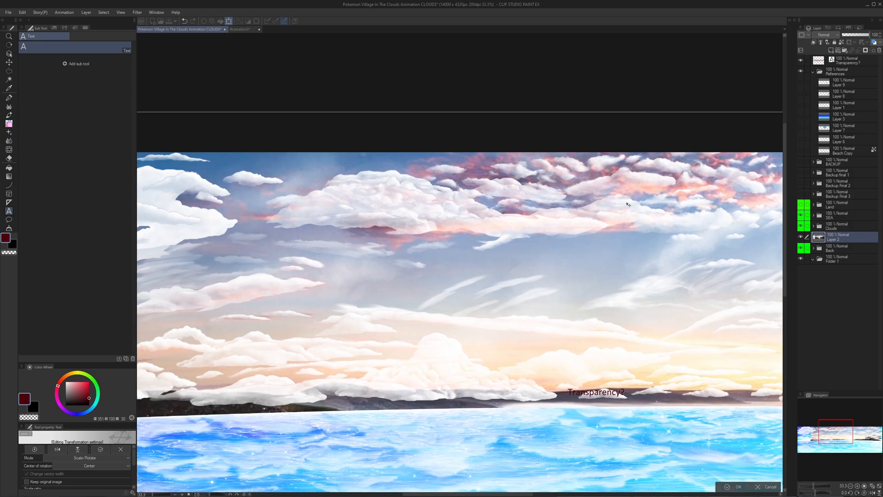
pyautogui.scroll(-2, 627, 203)
pyautogui.moveTo(750, 214); pyautogui.dragTo(575, 216)
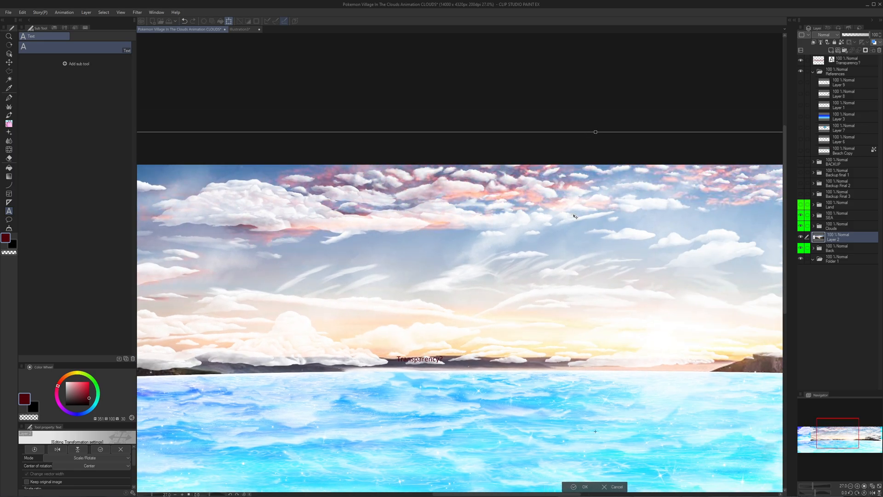
pyautogui.scroll(2, 575, 217)
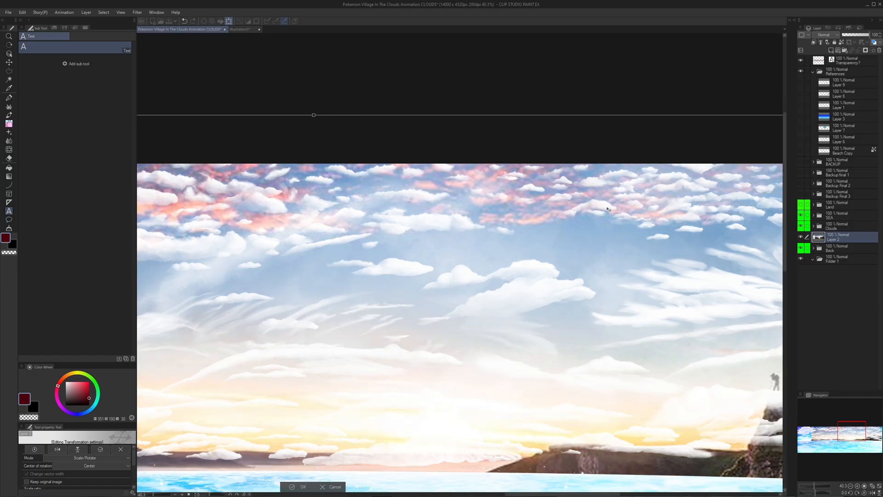
pyautogui.moveTo(600, 207); pyautogui.dragTo(642, 243)
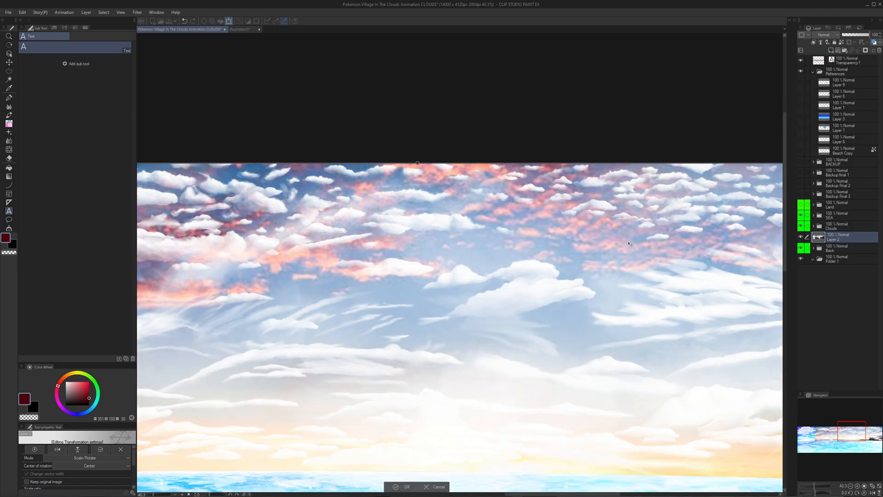
pyautogui.scroll(-2, 626, 246)
pyautogui.scroll(-5, 625, 247)
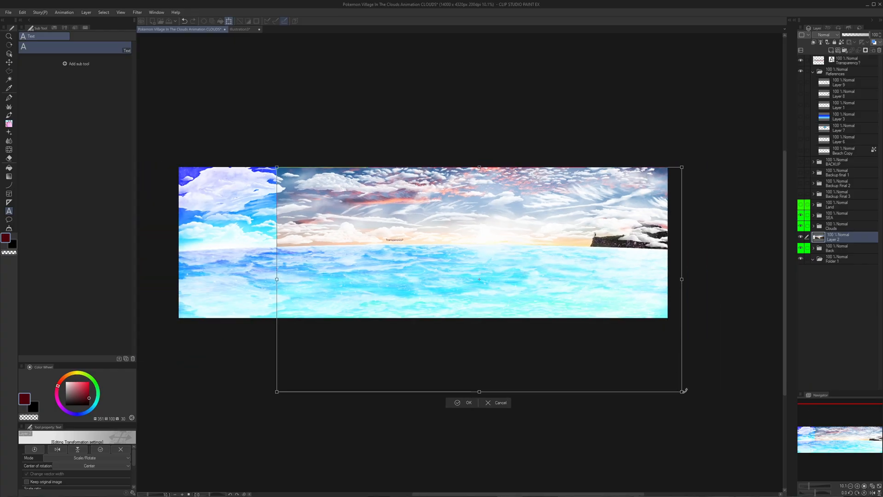
pyautogui.moveTo(681, 391); pyautogui.dragTo(664, 375)
# - Undo the sunset photo's transformation and its layer move, returning Layer 2 to the References folder
pyautogui.hotkey('ctrl', 'z')
pyautogui.hotkey('ctrl', 'z')
pyautogui.hotkey('ctrl', 'z')
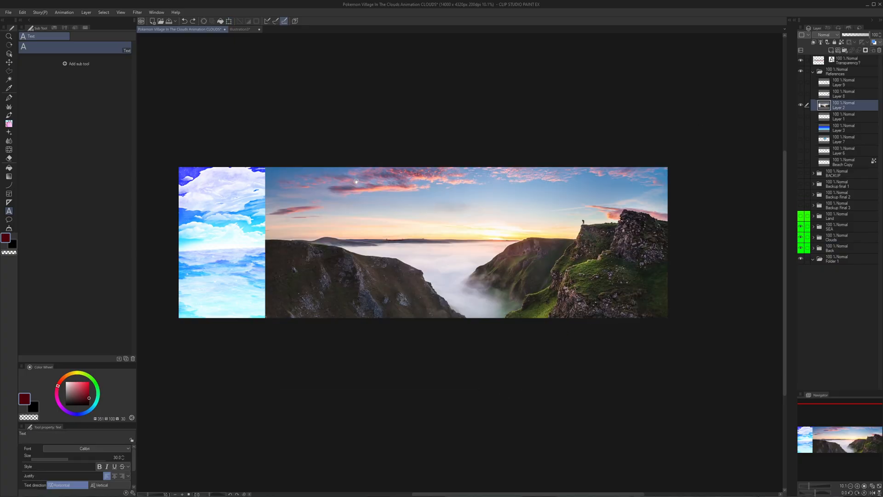
# - Study the sunset photo's sky closely, from the pink cloud patches to the streaks above the cliff
pyautogui.scroll(4, 322, 189)
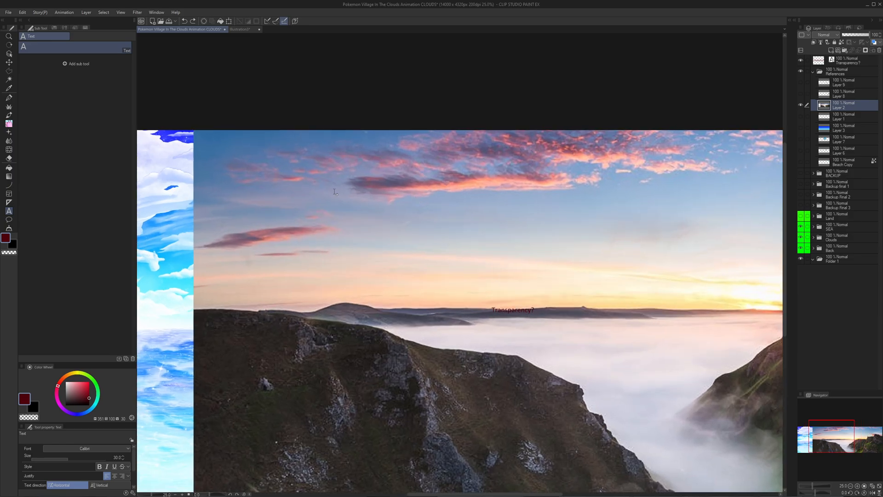
pyautogui.scroll(4, 335, 191)
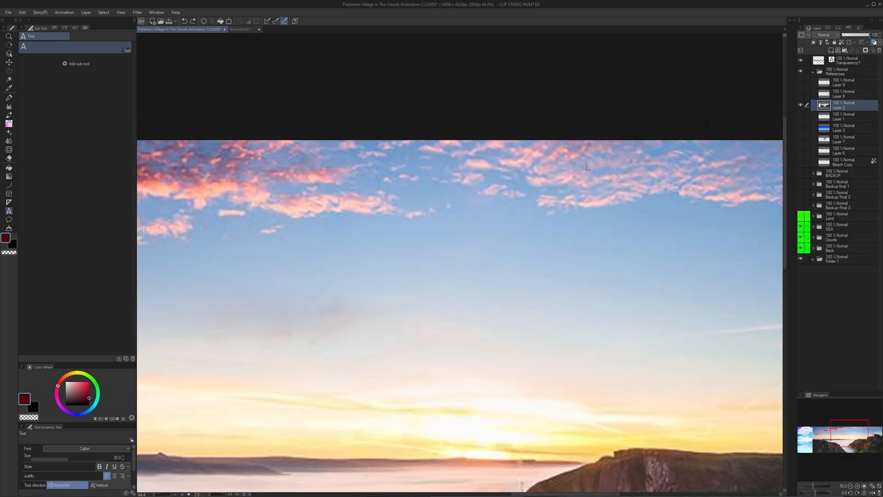
pyautogui.scroll(5, 587, 168)
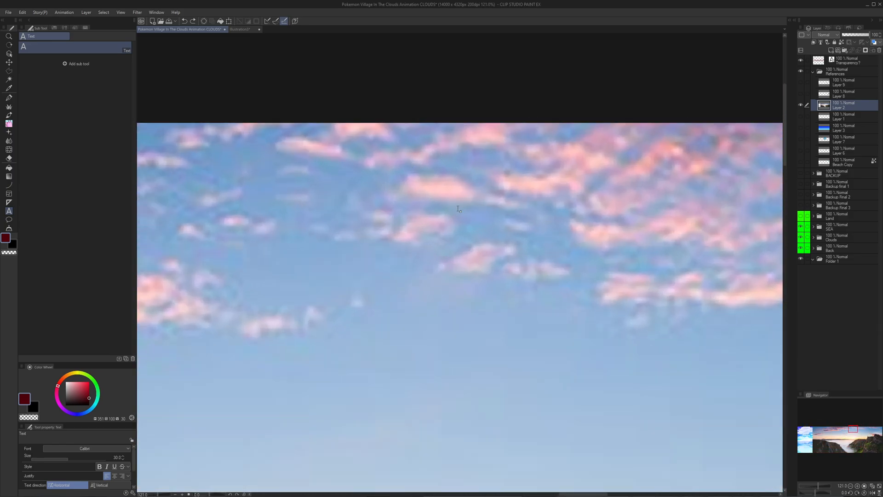
pyautogui.scroll(-4, 458, 209)
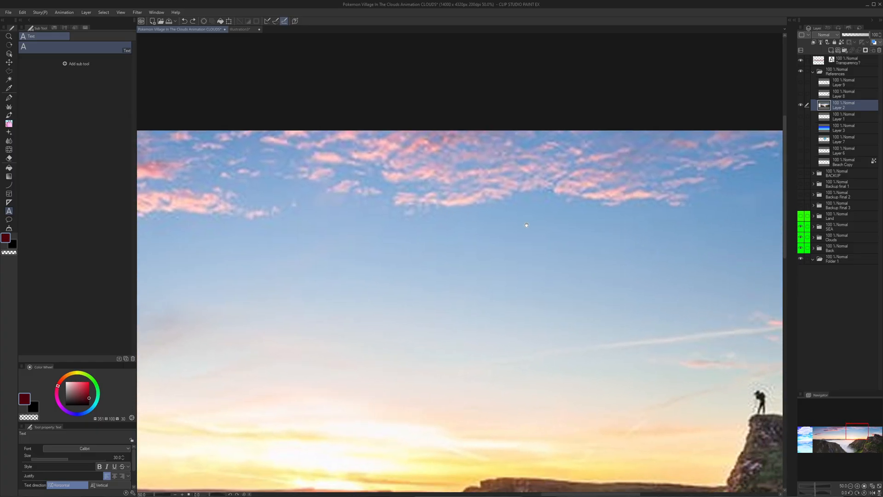
pyautogui.moveTo(526, 225); pyautogui.dragTo(392, 172)
pyautogui.scroll(-3, 573, 201)
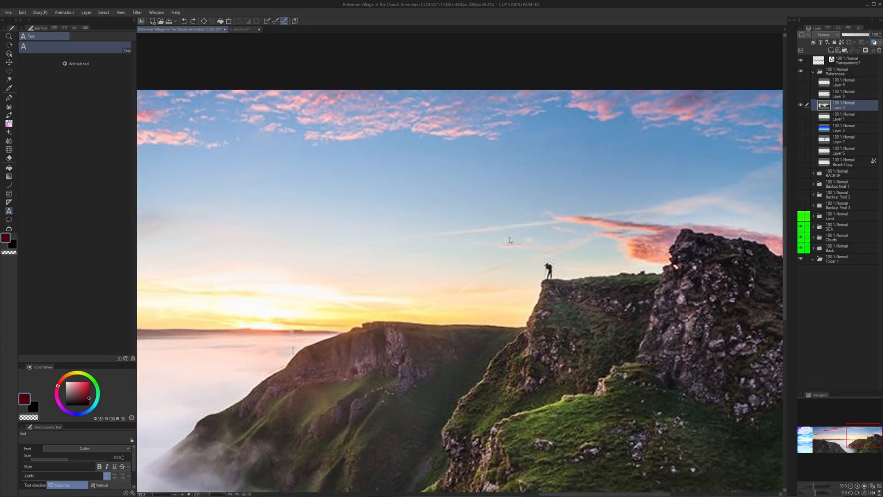
pyautogui.moveTo(510, 240)
pyautogui.mouseDown()
pyautogui.moveTo(656, 203)
pyautogui.moveTo(570, 223)
pyautogui.mouseUp()
# - Hide the sunset photo on Layer 2 and look over the painted clouds, closing in on the large cumulus
pyautogui.click(801, 106)
pyautogui.moveTo(658, 207); pyautogui.dragTo(528, 221)
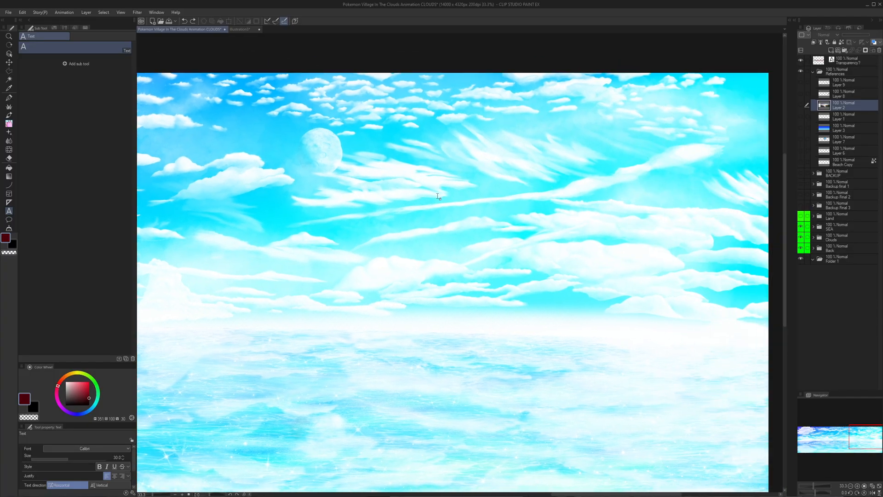
pyautogui.moveTo(390, 232); pyautogui.dragTo(854, 226)
pyautogui.moveTo(349, 231); pyautogui.dragTo(610, 234)
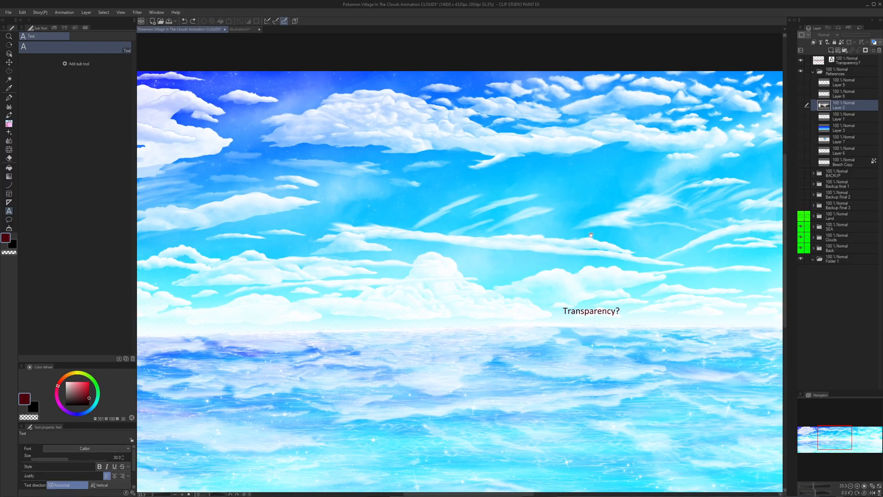
pyautogui.scroll(4, 374, 227)
pyautogui.scroll(2, 374, 227)
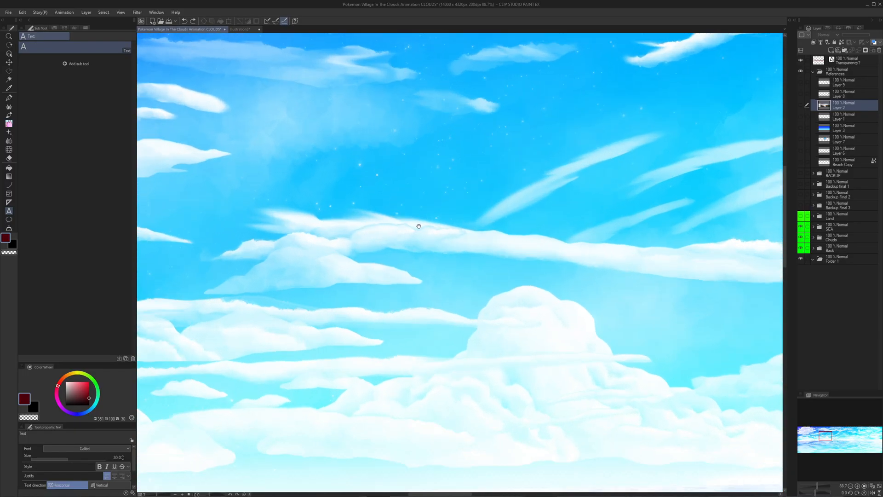
pyautogui.scroll(-3, 419, 226)
pyautogui.moveTo(762, 224); pyautogui.dragTo(305, 329)
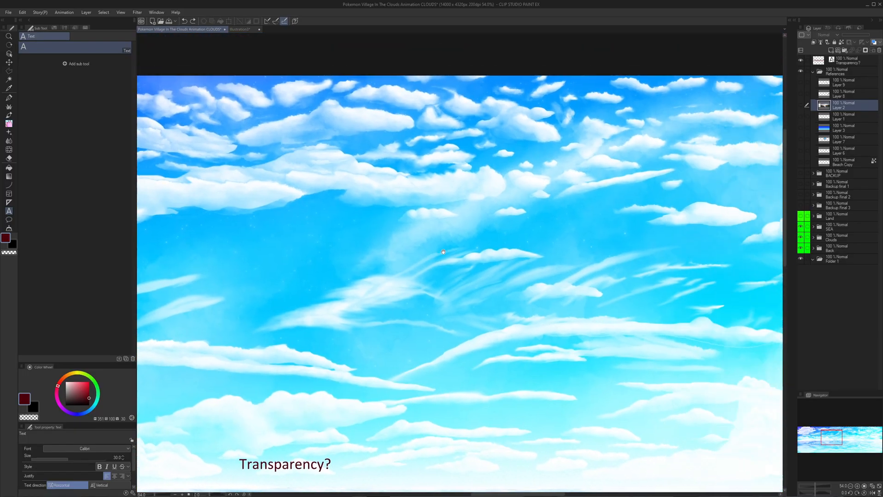
pyautogui.moveTo(218, 215); pyautogui.dragTo(530, 219)
pyautogui.moveTo(307, 149); pyautogui.dragTo(453, 171)
pyautogui.scroll(5, 453, 171)
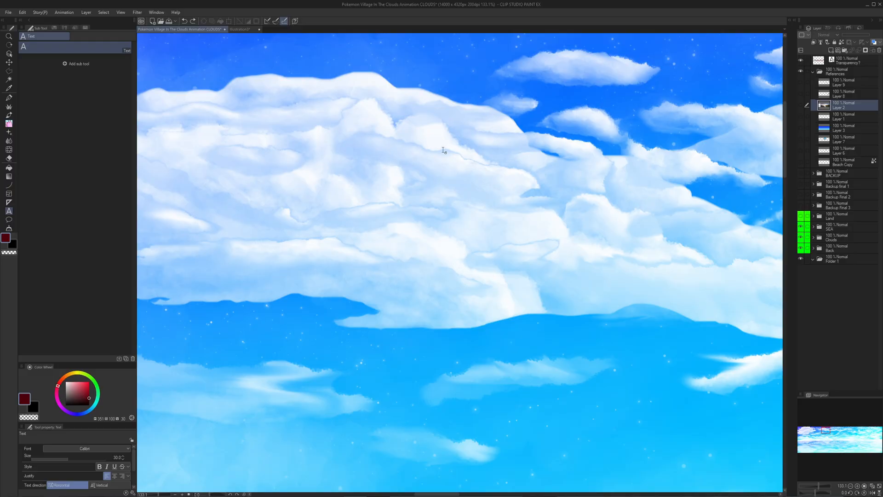
pyautogui.scroll(4, 428, 139)
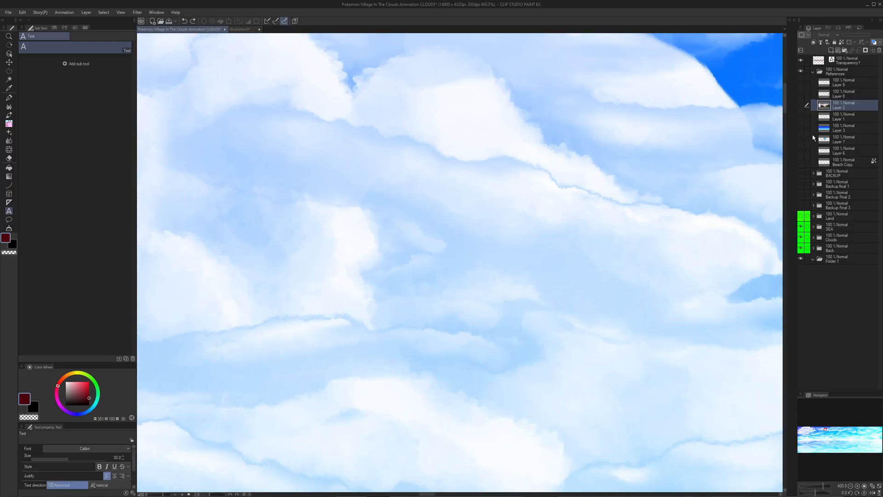
# - Expand the SEA folder to view its layers and collapse it again
pyautogui.click(815, 229)
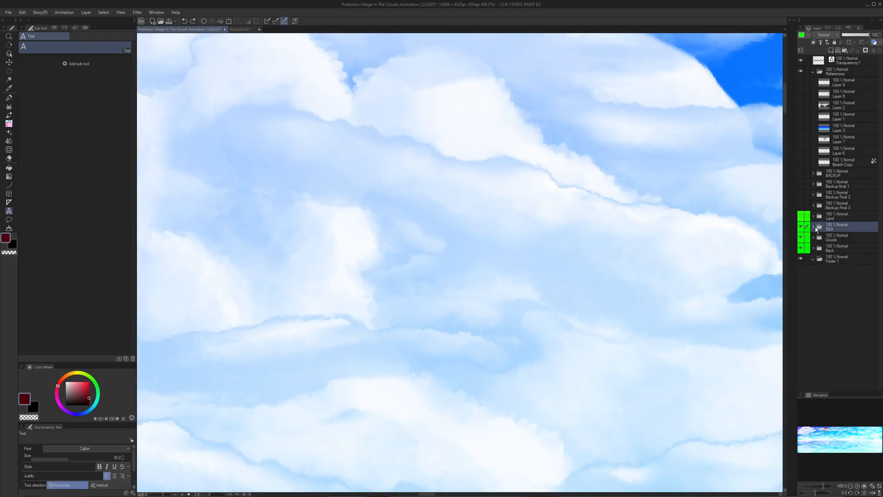
pyautogui.click(813, 227)
pyautogui.scroll(-4, 476, 235)
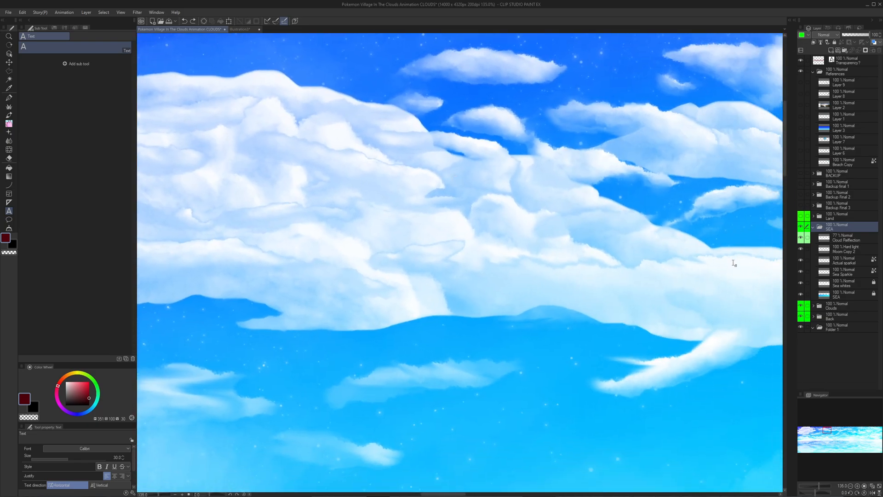
pyautogui.moveTo(731, 282); pyautogui.dragTo(660, 237)
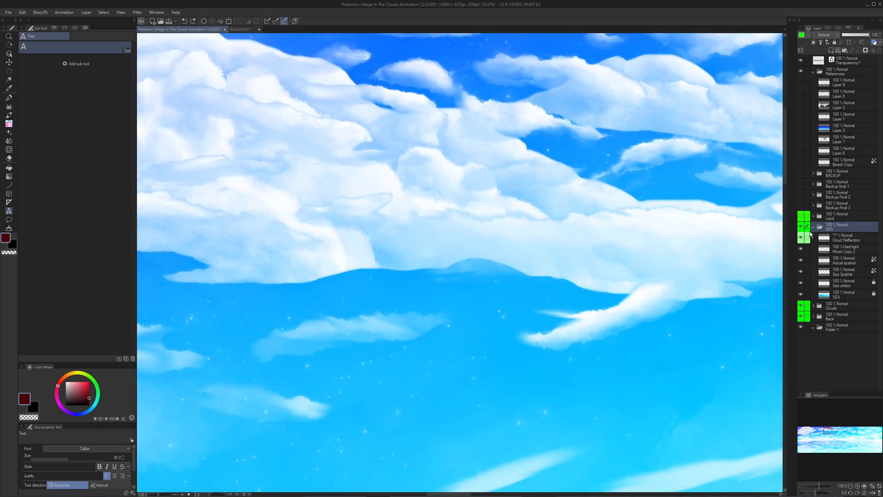
pyautogui.click(813, 227)
# - Expand the Clouds folder, select the Cloud 2 layer, and hide both CLOUD 1 and Cloud 2
pyautogui.click(815, 238)
pyautogui.click(814, 238)
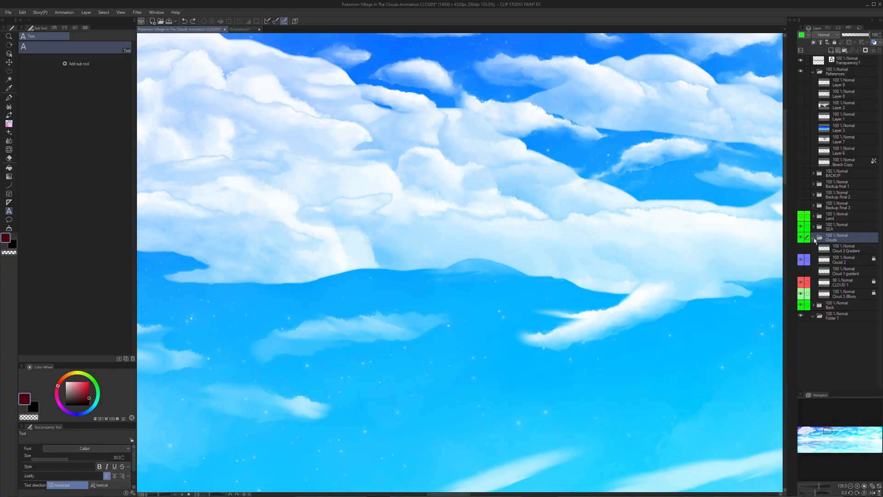
pyautogui.click(838, 263)
pyautogui.moveTo(589, 283); pyautogui.dragTo(451, 295)
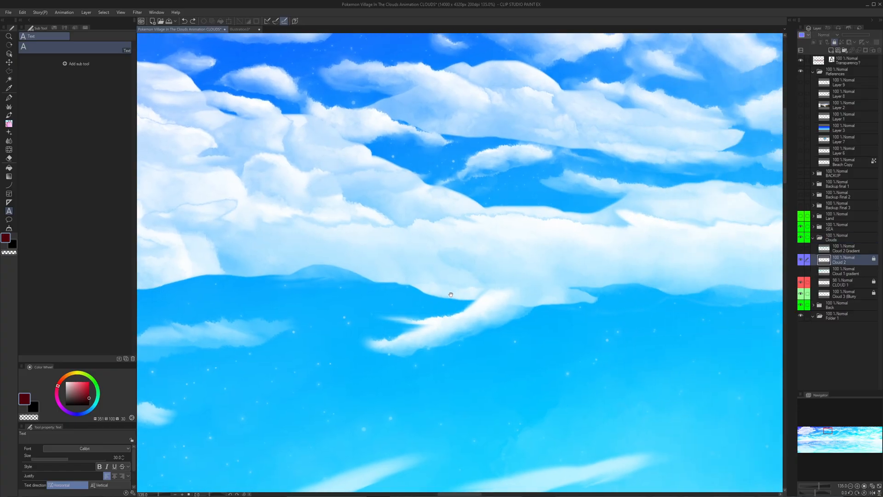
pyautogui.click(801, 283)
pyautogui.click(800, 260)
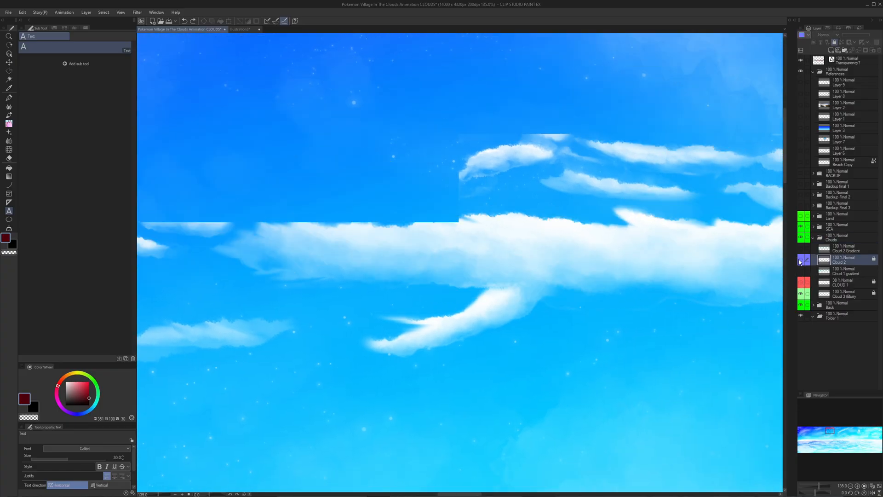
# - Examine the soft clouds of the blurry Cloud 3 layer across the whole sky, from the moon to the starry corner
pyautogui.scroll(-3, 656, 277)
pyautogui.moveTo(667, 273); pyautogui.dragTo(453, 273)
pyautogui.scroll(-2, 547, 234)
pyautogui.moveTo(631, 227); pyautogui.dragTo(464, 234)
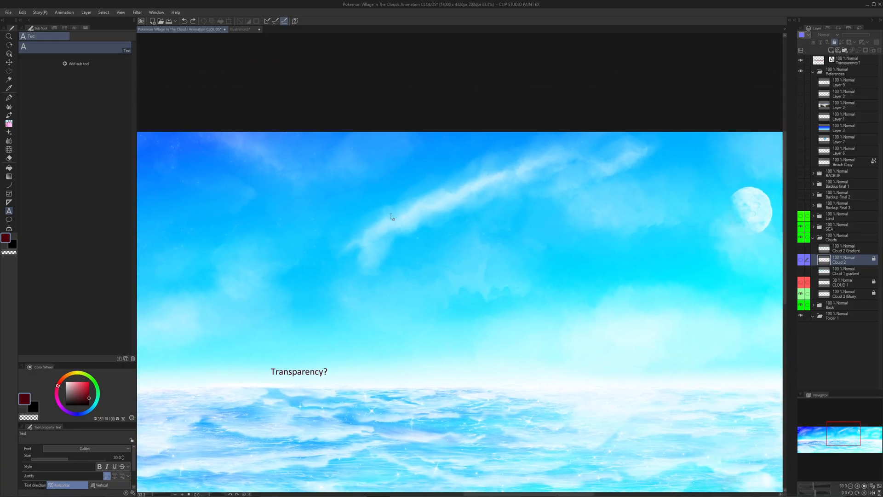
pyautogui.moveTo(602, 195); pyautogui.dragTo(497, 208)
pyautogui.moveTo(389, 218); pyautogui.dragTo(255, 220)
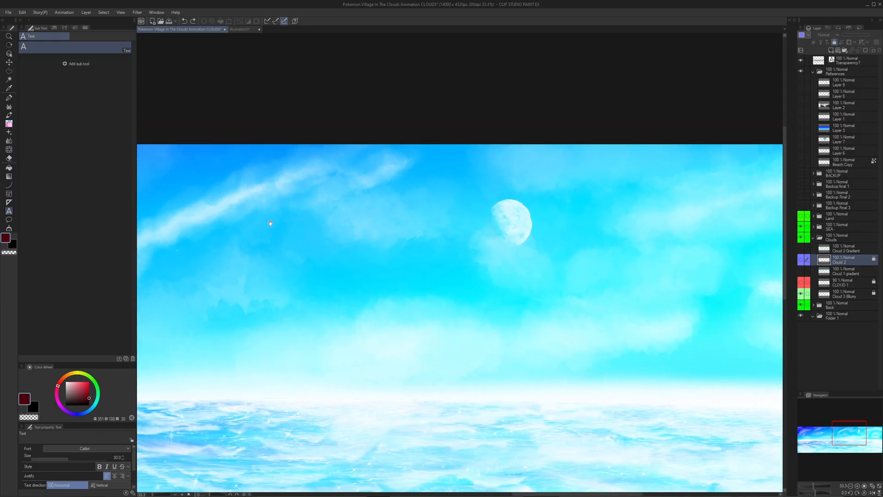
pyautogui.moveTo(495, 252); pyautogui.dragTo(391, 254)
pyautogui.moveTo(491, 283); pyautogui.dragTo(280, 252)
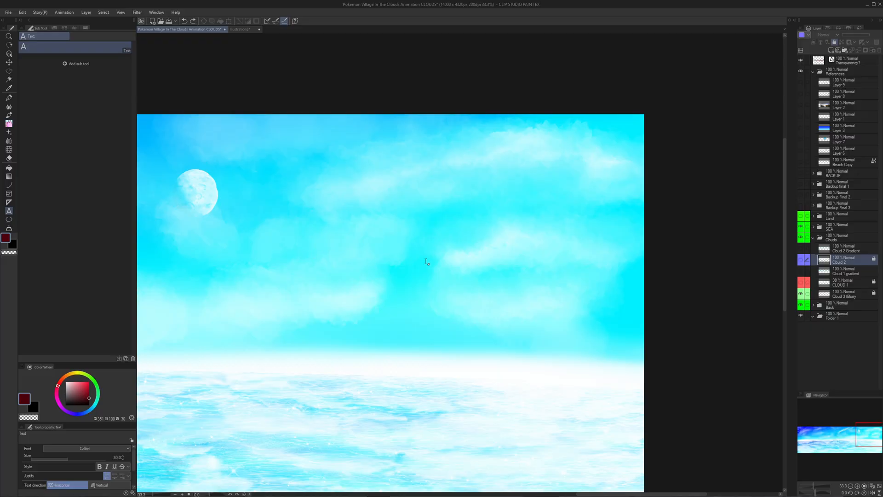
pyautogui.moveTo(412, 196); pyautogui.dragTo(782, 172)
pyautogui.moveTo(198, 210); pyautogui.dragTo(782, 221)
pyautogui.moveTo(184, 244); pyautogui.dragTo(778, 219)
pyautogui.moveTo(680, 208); pyautogui.dragTo(591, 237)
pyautogui.moveTo(526, 180); pyautogui.dragTo(347, 181)
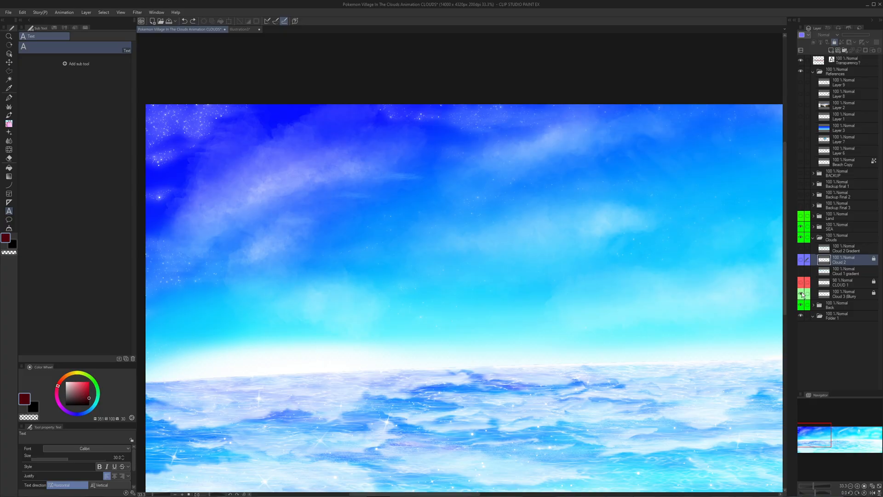
# - Hide the blurry Cloud 3 layer and show CLOUD 1 to view its clouds alone
pyautogui.click(801, 293)
pyautogui.click(801, 283)
pyautogui.moveTo(601, 237); pyautogui.dragTo(496, 246)
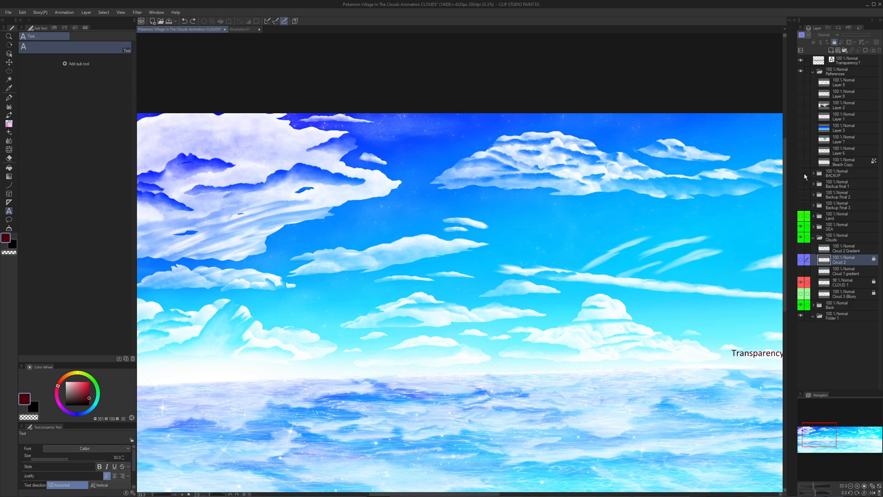
# - Preview the BACKUP folder briefly, and show Cloud 2 together with CLOUD 1 to compare the combined clouds
pyautogui.click(801, 173)
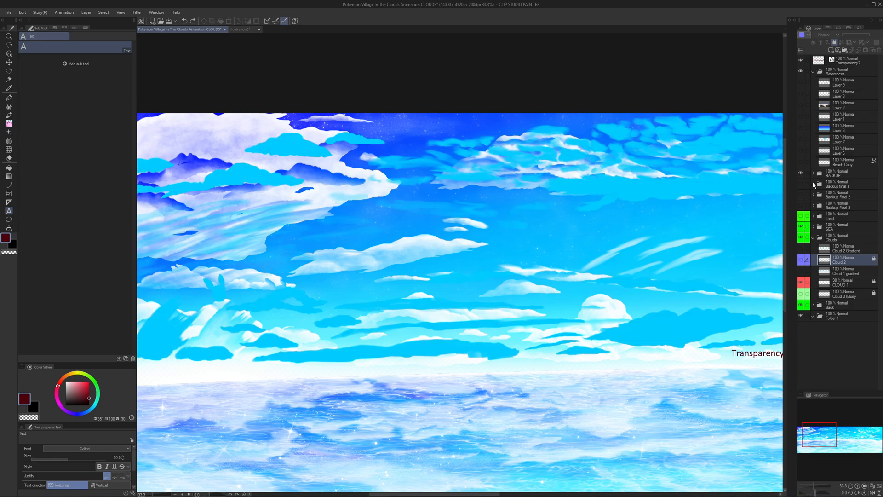
pyautogui.click(801, 174)
pyautogui.moveTo(740, 225); pyautogui.dragTo(618, 237)
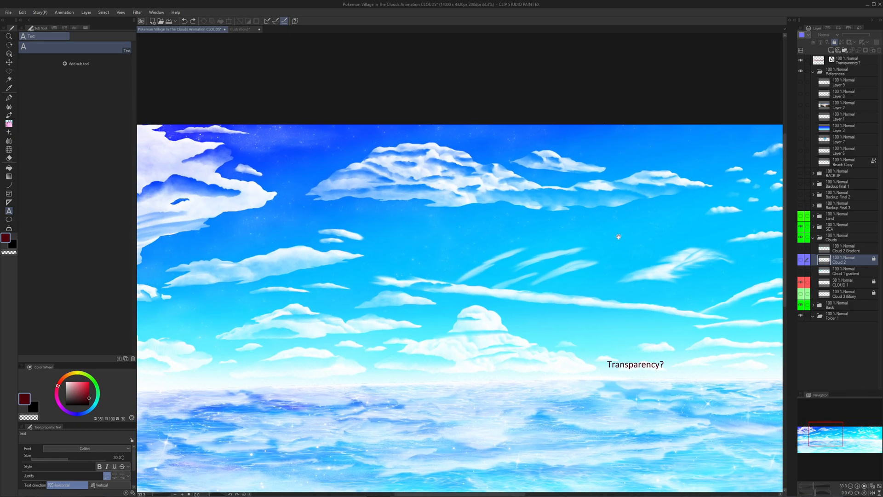
pyautogui.click(803, 260)
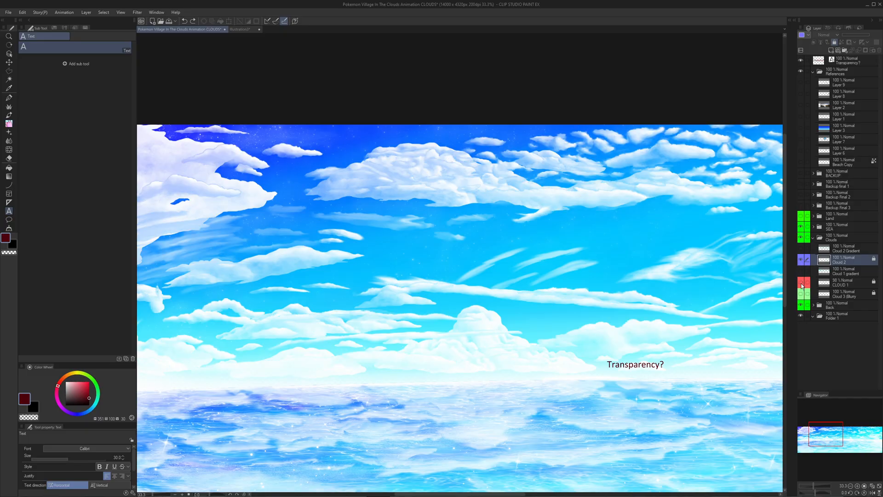
# - Hide CLOUD 1 and Cloud 2, and reveal the BACKUP folder's flat cloud shapes, including CLOUD 1 Copy
pyautogui.click(802, 283)
pyautogui.click(801, 260)
pyautogui.click(801, 173)
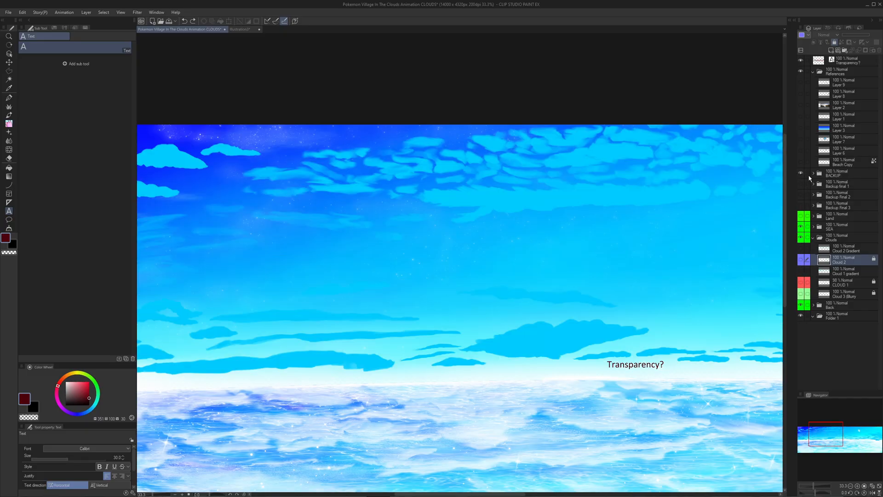
pyautogui.click(814, 174)
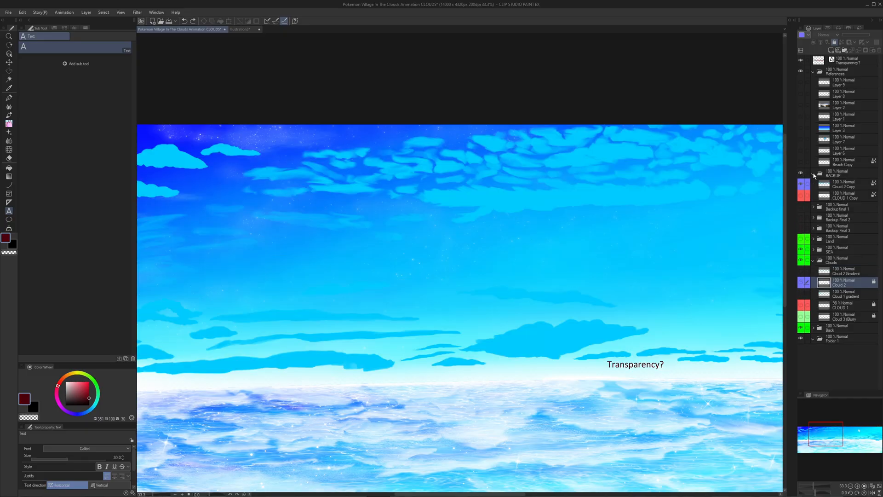
pyautogui.click(800, 197)
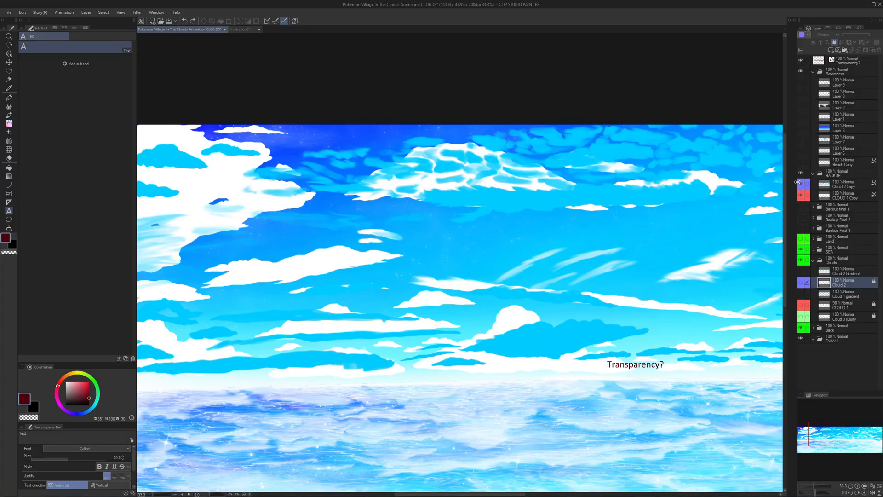
# - Hide the BACKUP folder, expand Backup Final 3, and show that folder with CLOUD 1 Copy 4 visible in it
pyautogui.click(801, 173)
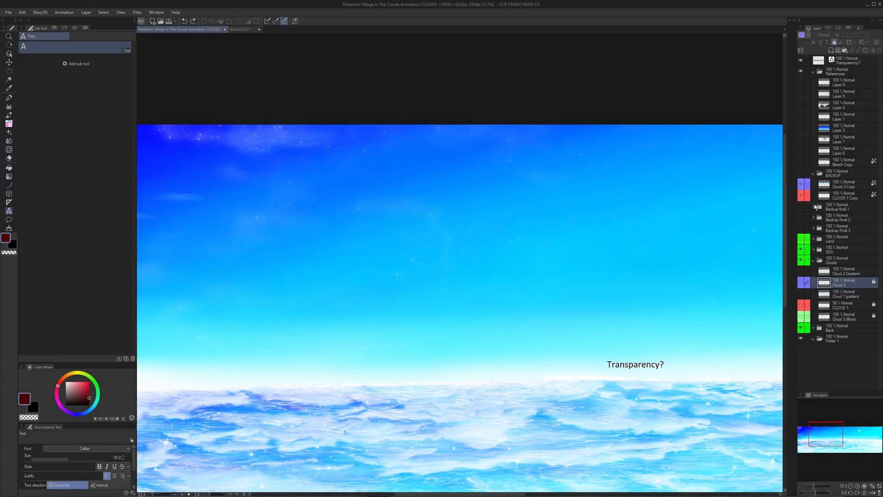
pyautogui.click(815, 229)
pyautogui.click(813, 228)
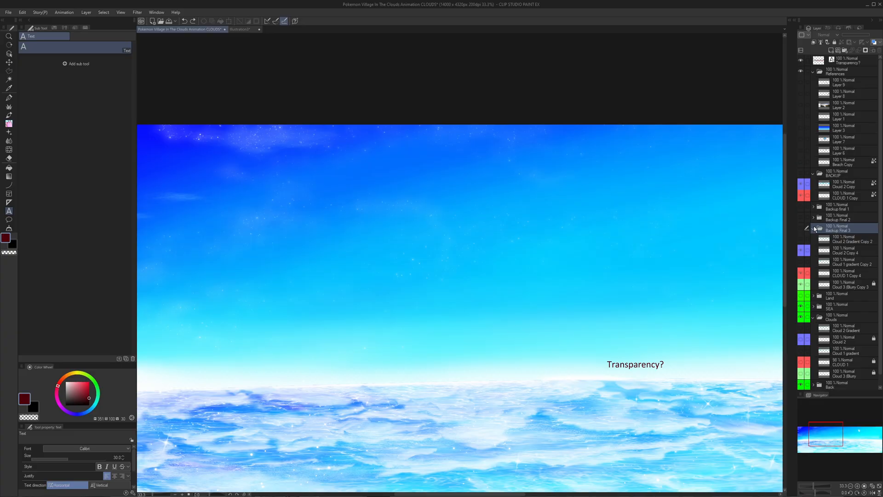
pyautogui.click(802, 272)
pyautogui.click(802, 229)
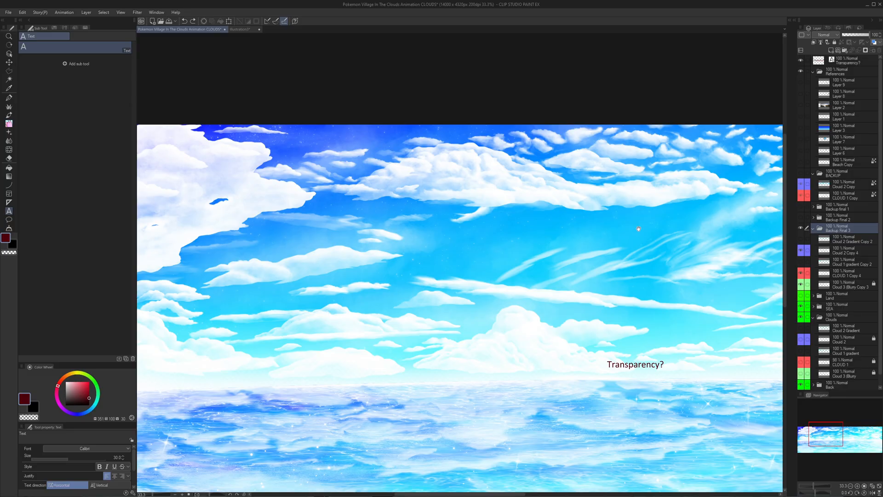
# - Look over the shaded clouds of Backup Final 3 and hide Cloud 2 Copy 4 to isolate the CLOUD 1 Copy 4 clouds
pyautogui.moveTo(594, 232); pyautogui.dragTo(747, 233)
pyautogui.moveTo(482, 205); pyautogui.dragTo(617, 201)
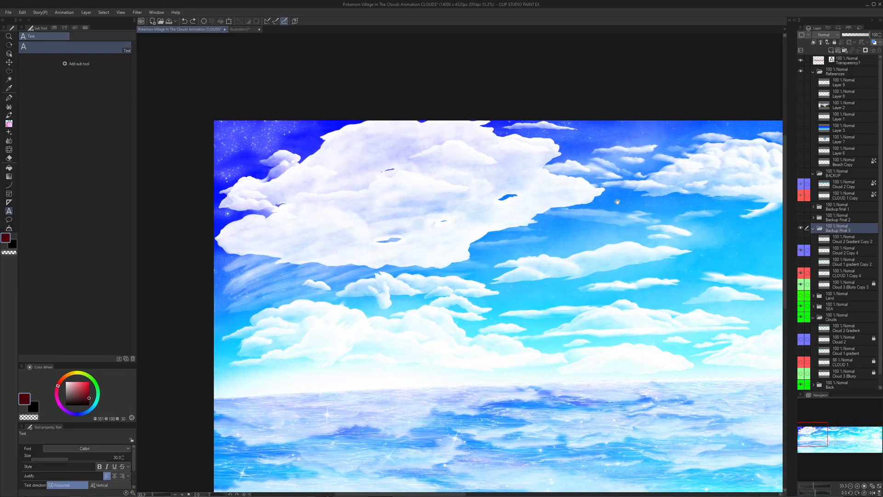
pyautogui.scroll(2, 618, 202)
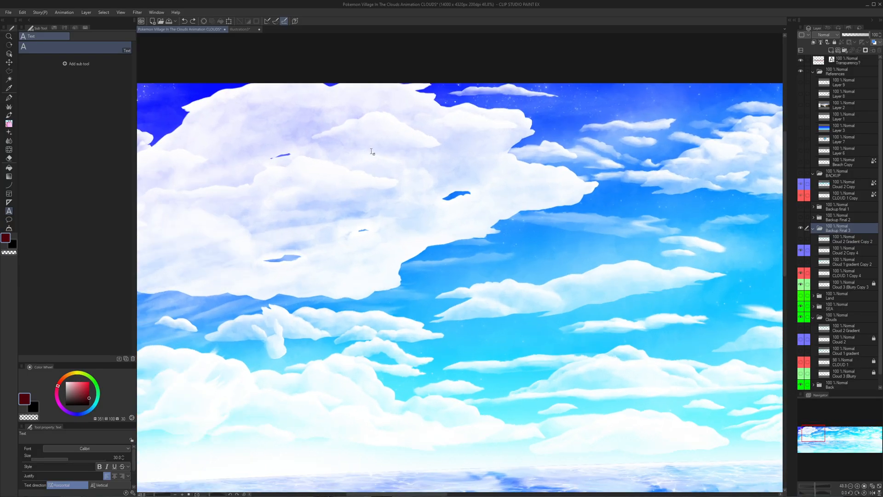
pyautogui.moveTo(406, 158); pyautogui.dragTo(260, 154)
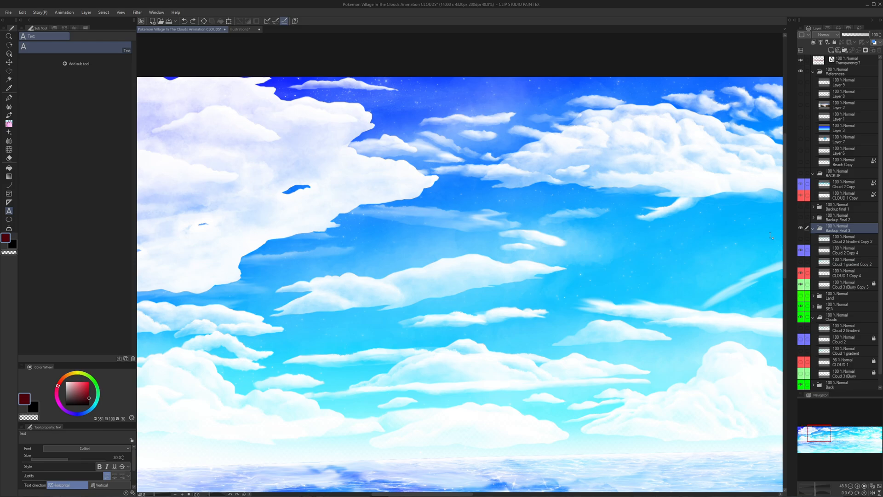
pyautogui.click(801, 250)
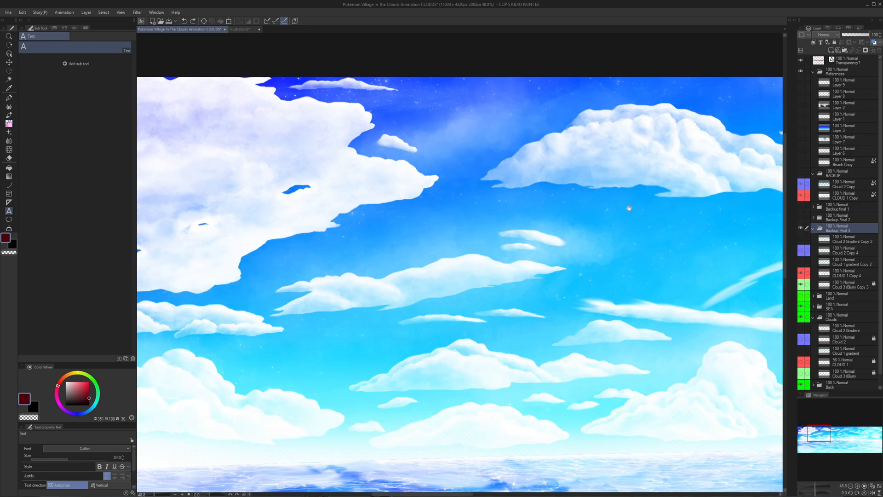
pyautogui.moveTo(324, 199); pyautogui.dragTo(438, 170)
pyautogui.scroll(-3, 643, 178)
pyautogui.moveTo(642, 178); pyautogui.dragTo(427, 214)
pyautogui.moveTo(719, 254); pyautogui.dragTo(528, 236)
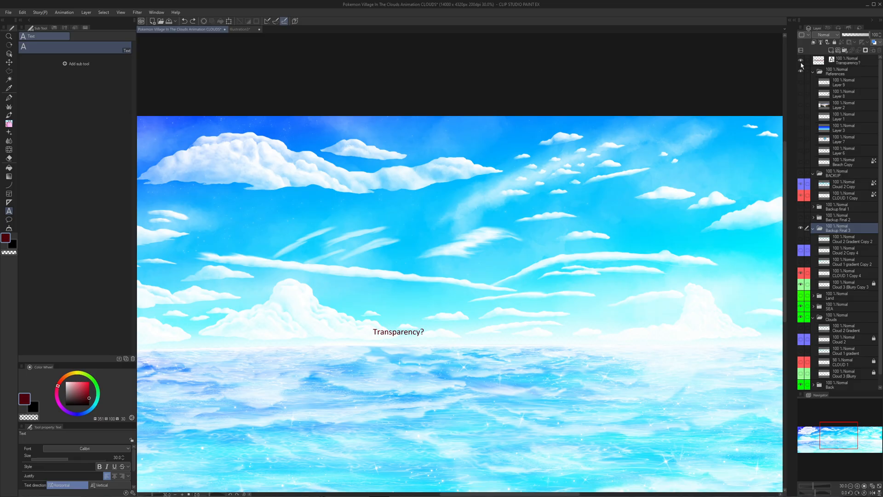
# - Lower the opacity of the "Transparency?" text layer to 13% and make CLOUD 1 Copy 4 the active layer
pyautogui.click(801, 61)
pyautogui.click(801, 63)
pyautogui.click(848, 35)
pyautogui.hotkey('ctrl', 'z')
pyautogui.click(824, 62)
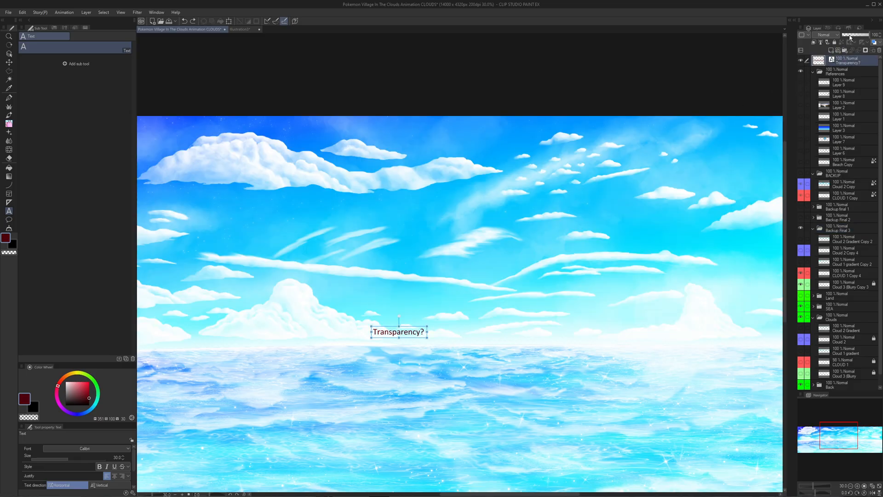
pyautogui.click(846, 36)
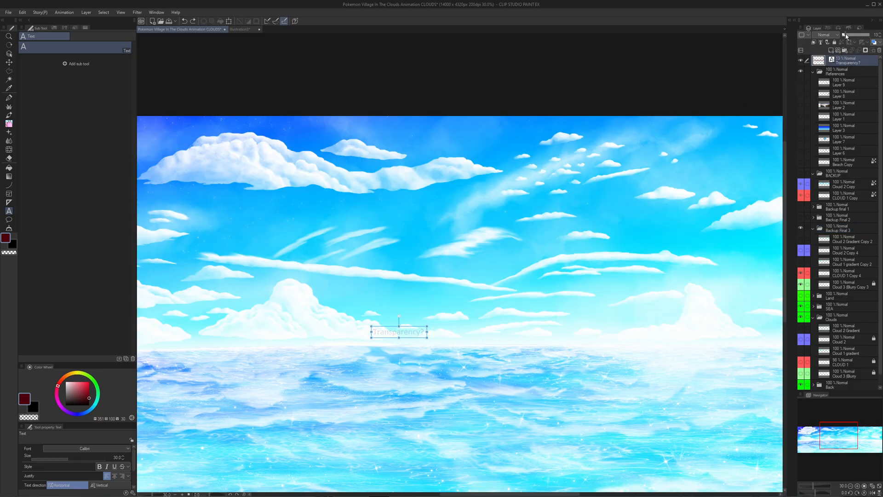
pyautogui.click(847, 272)
# - Examine the CLOUD 1 Copy 4 clouds past the moon to the bright cyan end of the sky
pyautogui.moveTo(662, 244); pyautogui.dragTo(532, 238)
pyautogui.moveTo(644, 195); pyautogui.dragTo(444, 201)
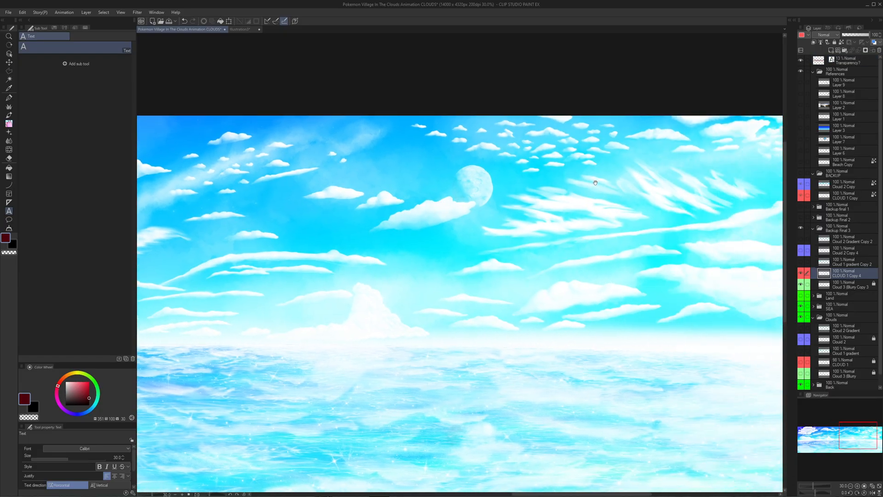
pyautogui.moveTo(595, 183); pyautogui.dragTo(483, 190)
pyautogui.moveTo(726, 238); pyautogui.dragTo(706, 240)
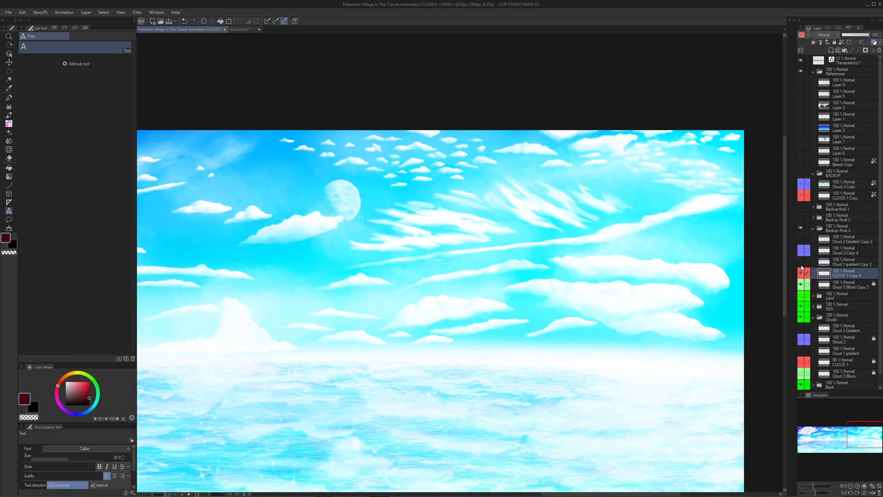
pyautogui.click(801, 286)
# - Examine the towering horizon clouds and the huge lilac-white cloud in the dark blue part of the sky
pyautogui.moveTo(575, 264); pyautogui.dragTo(874, 268)
pyautogui.moveTo(639, 266); pyautogui.dragTo(828, 256)
pyautogui.moveTo(286, 217); pyautogui.dragTo(568, 207)
pyautogui.moveTo(604, 279); pyautogui.dragTo(640, 284)
pyautogui.scroll(3, 640, 284)
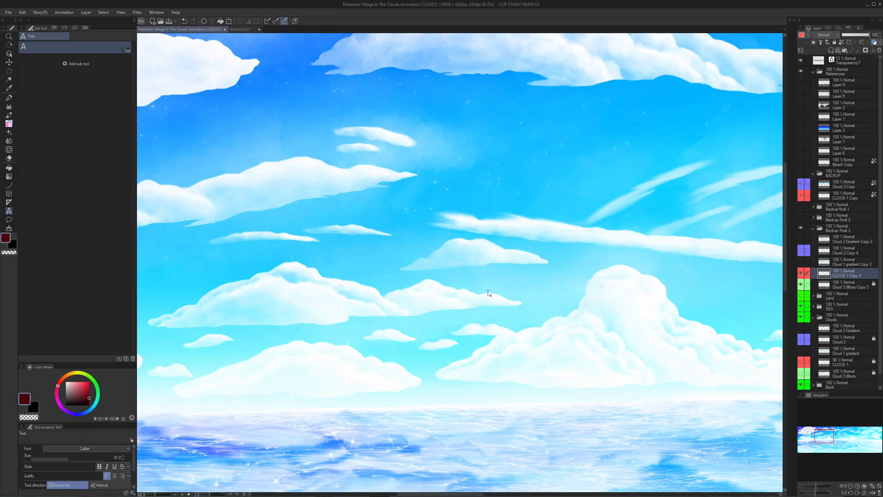
pyautogui.scroll(-1, 481, 287)
pyautogui.moveTo(478, 282); pyautogui.dragTo(720, 341)
pyautogui.moveTo(548, 223); pyautogui.dragTo(680, 278)
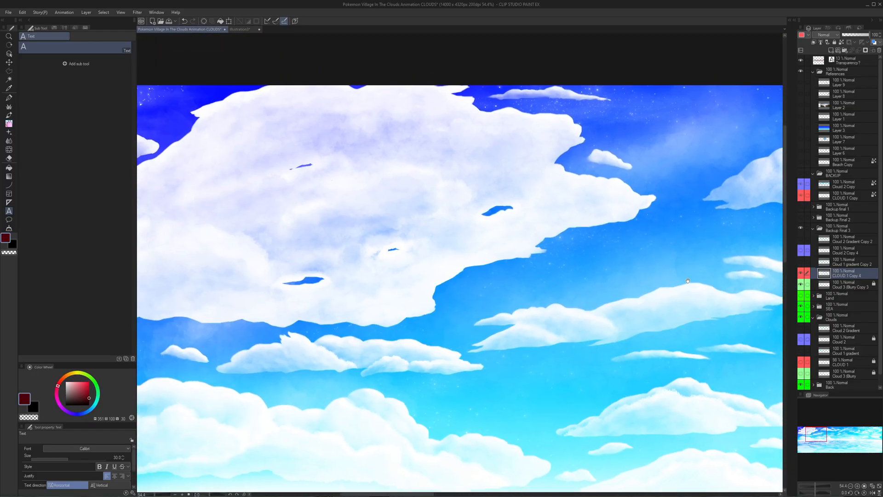
pyautogui.moveTo(489, 293); pyautogui.dragTo(460, 203)
pyautogui.scroll(-3, 595, 244)
# - Examine the small scattered clouds above the moon and the streaky wisps beside it, up to the canvas edge
pyautogui.moveTo(770, 193)
pyautogui.mouseDown()
pyautogui.moveTo(640, 174)
pyautogui.moveTo(483, 173)
pyautogui.mouseUp()
pyautogui.moveTo(681, 162); pyautogui.dragTo(403, 166)
pyautogui.moveTo(637, 142); pyautogui.dragTo(459, 167)
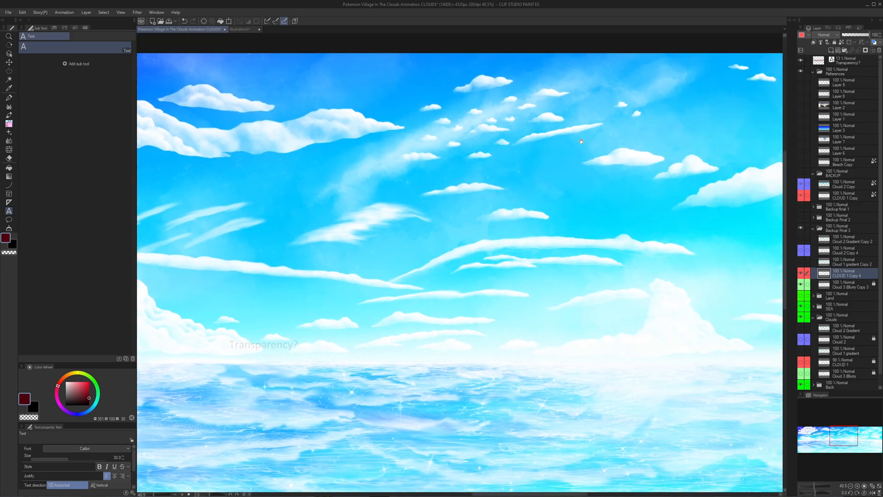
pyautogui.scroll(-1, 609, 175)
pyautogui.moveTo(708, 142)
pyautogui.mouseDown()
pyautogui.moveTo(609, 176)
pyautogui.moveTo(407, 167)
pyautogui.mouseUp()
pyautogui.scroll(4, 609, 176)
pyautogui.moveTo(617, 165); pyautogui.dragTo(404, 189)
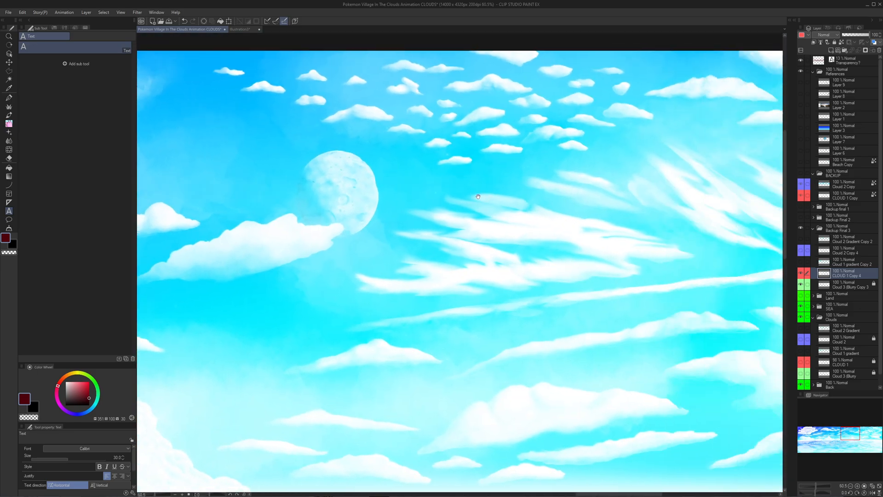
pyautogui.moveTo(624, 190); pyautogui.dragTo(393, 199)
pyautogui.moveTo(549, 109); pyautogui.dragTo(528, 120)
pyautogui.scroll(-2, 363, 111)
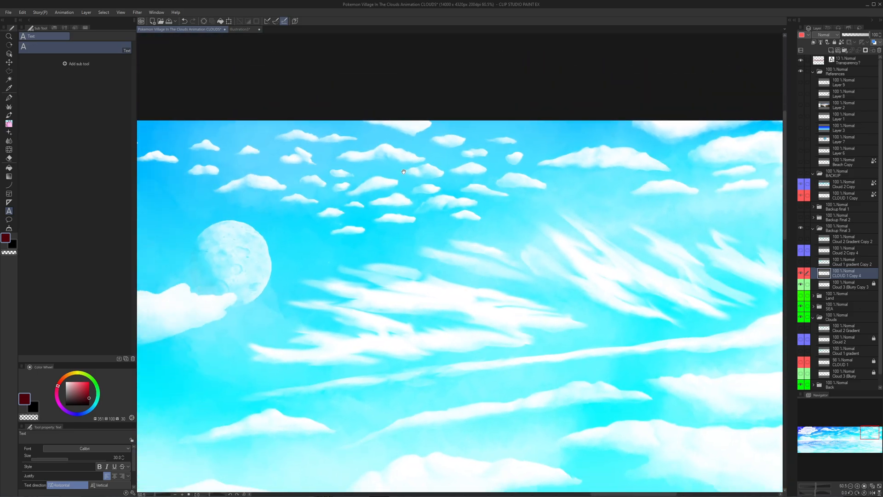
pyautogui.scroll(10, 424, 176)
pyautogui.scroll(-5, 558, 188)
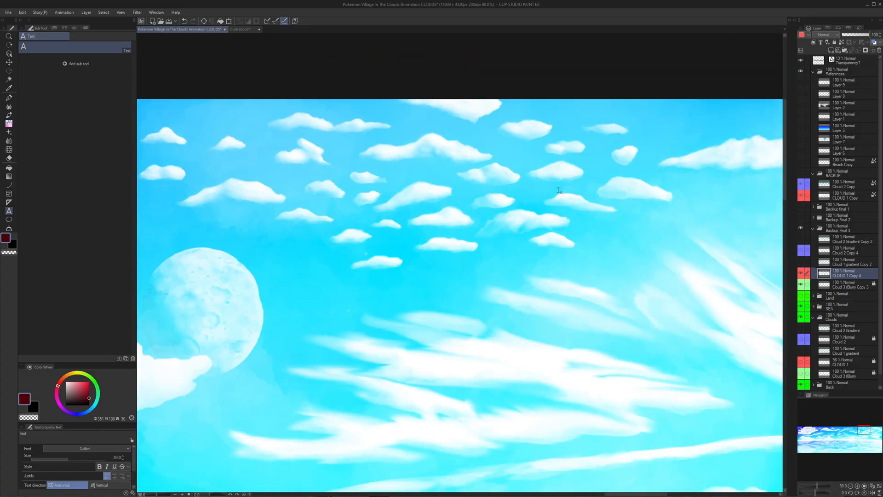
pyautogui.moveTo(560, 190); pyautogui.dragTo(207, 168)
pyautogui.moveTo(690, 192); pyautogui.dragTo(304, 178)
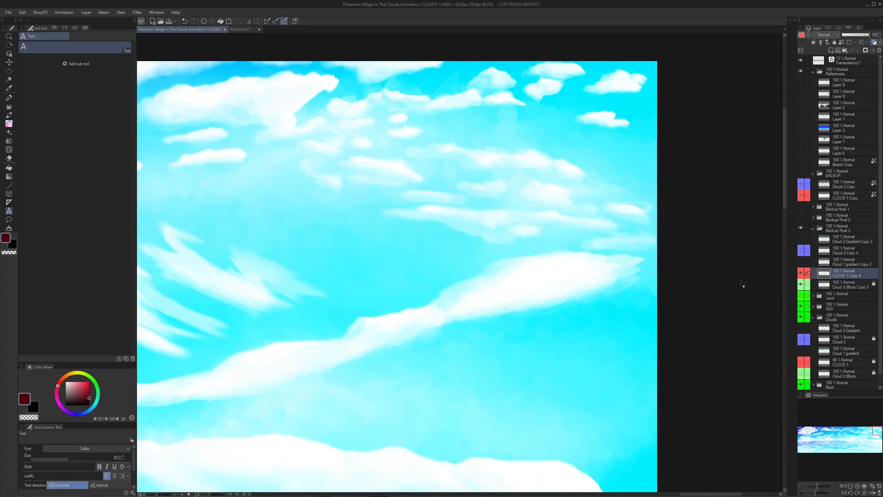
# - Hide CLOUD 1 Copy 4 and show Cloud 2 Copy 4 to view its clouds at the cyan end of the sky
pyautogui.click(801, 272)
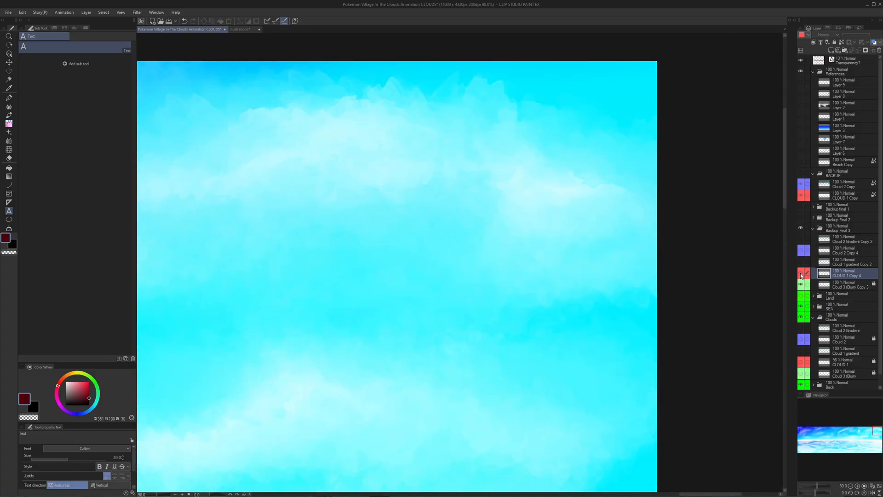
pyautogui.scroll(-2, 626, 267)
pyautogui.scroll(-3, 625, 267)
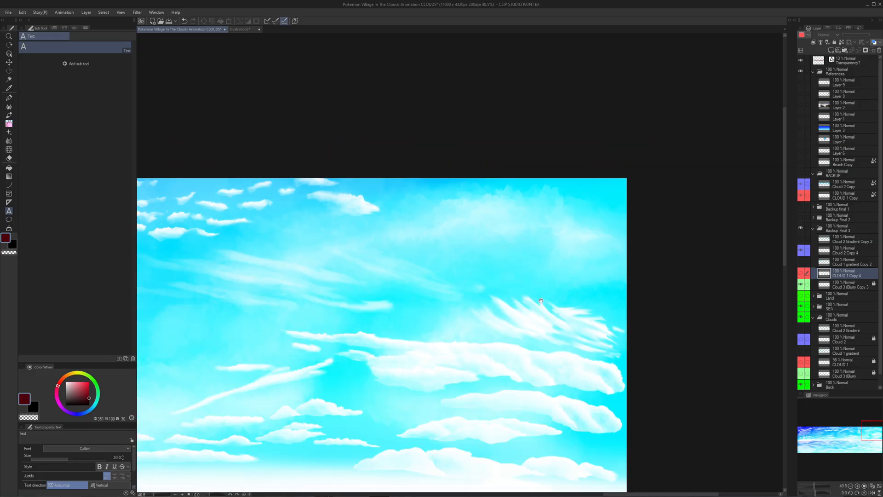
pyautogui.scroll(1, 607, 340)
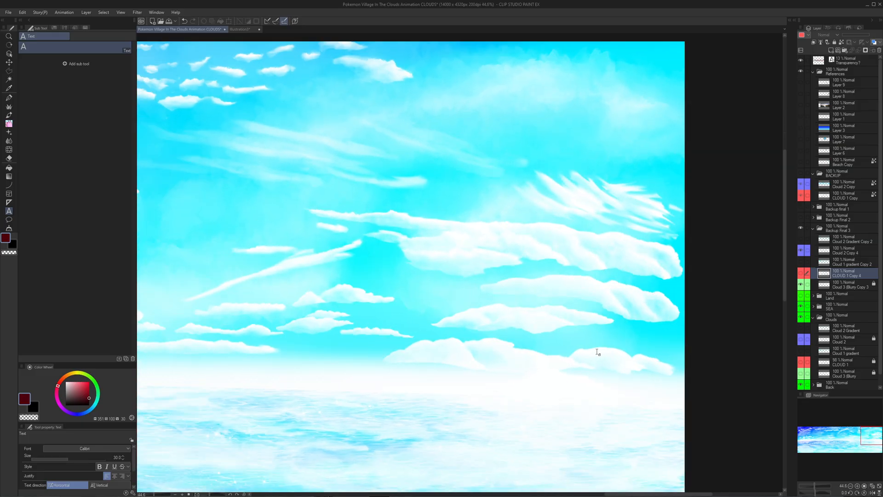
pyautogui.scroll(4, 460, 335)
pyautogui.scroll(-2, 383, 333)
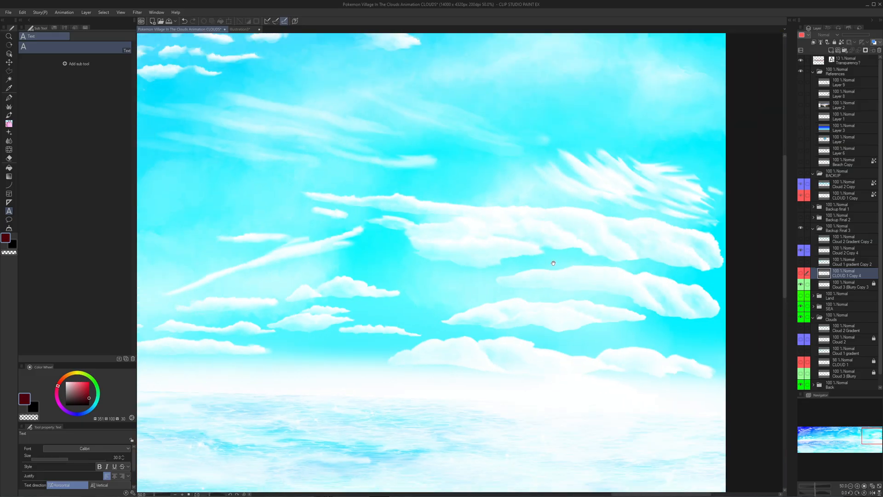
pyautogui.scroll(-2, 553, 263)
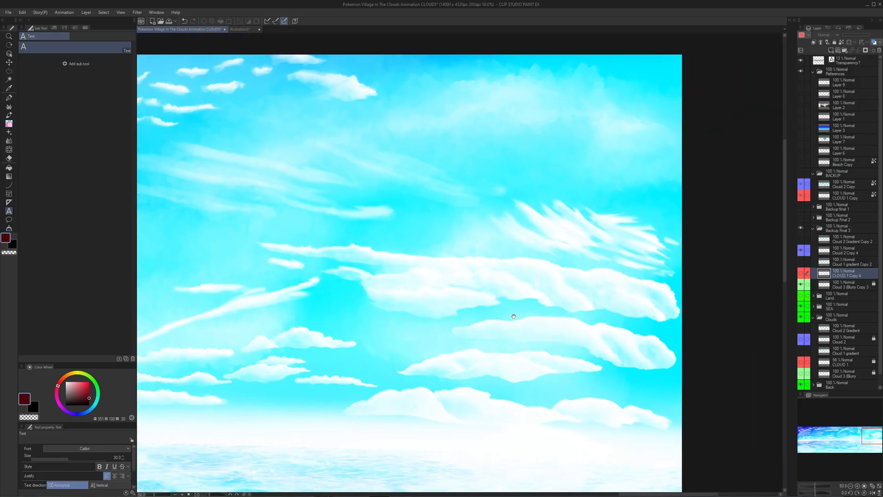
# - Preview CLOUD 1 Copy 4 together with Cloud 2 Copy 4, hide it again, and check the clouds around the moon
pyautogui.click(801, 273)
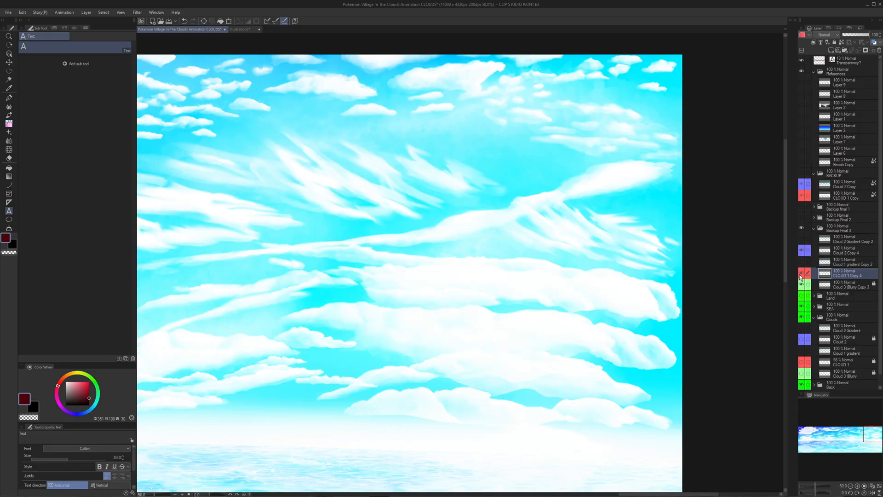
pyautogui.click(800, 275)
pyautogui.moveTo(634, 268); pyautogui.dragTo(673, 265)
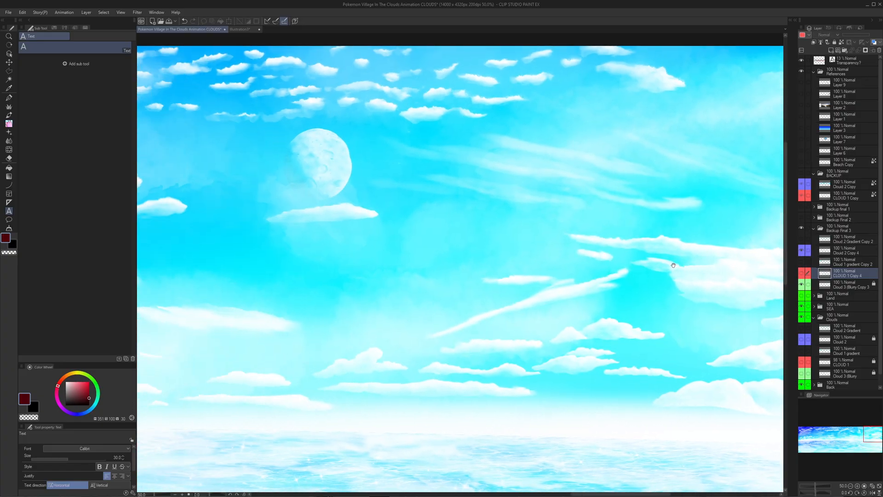
pyautogui.moveTo(433, 321); pyautogui.dragTo(588, 289)
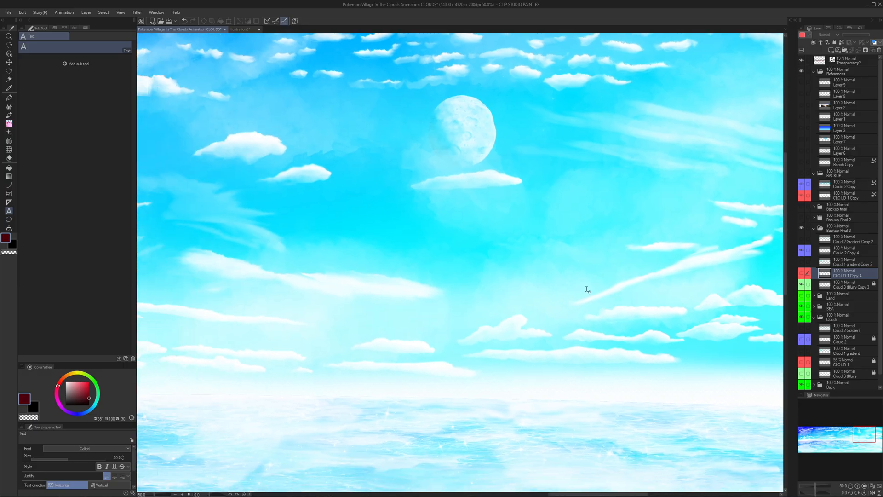
# - Switch to the Finger tip blend tool and inspect the wispy Cloud 2 Copy 4 streaks in the middle of the sky
pyautogui.press('j')
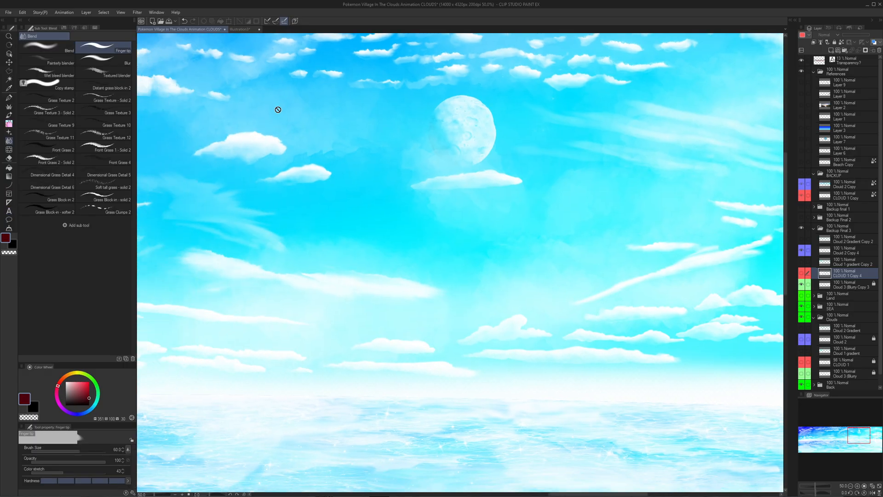
pyautogui.moveTo(443, 288); pyautogui.dragTo(584, 326)
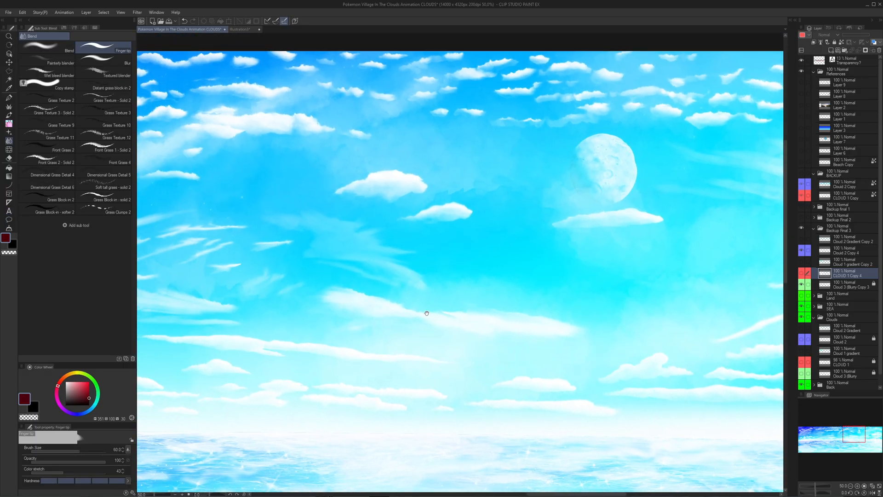
pyautogui.moveTo(427, 314); pyautogui.dragTo(569, 326)
pyautogui.moveTo(410, 286); pyautogui.dragTo(600, 291)
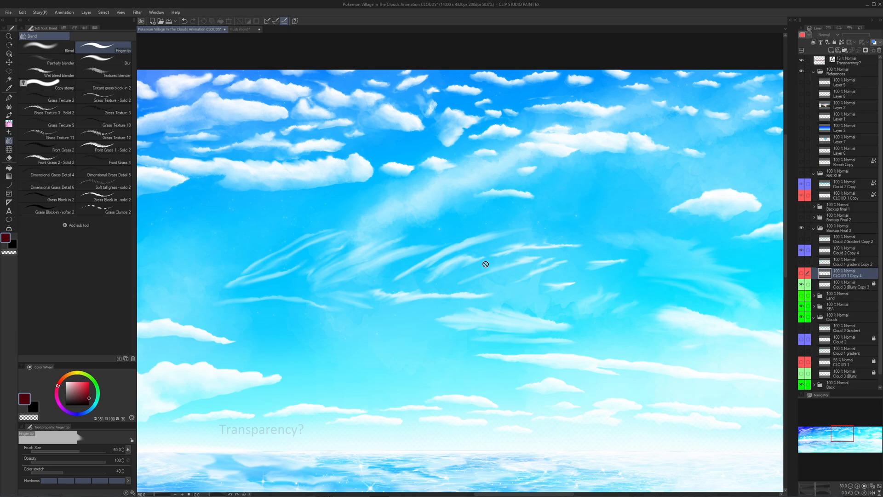
pyautogui.scroll(3, 372, 266)
pyautogui.moveTo(372, 266); pyautogui.dragTo(506, 250)
# - Hide the blurry Cloud 3 copy in Backup Final 3 and view the Cloud 2 Copy 4 clouds around the rabbit-shaped cloud
pyautogui.click(807, 285)
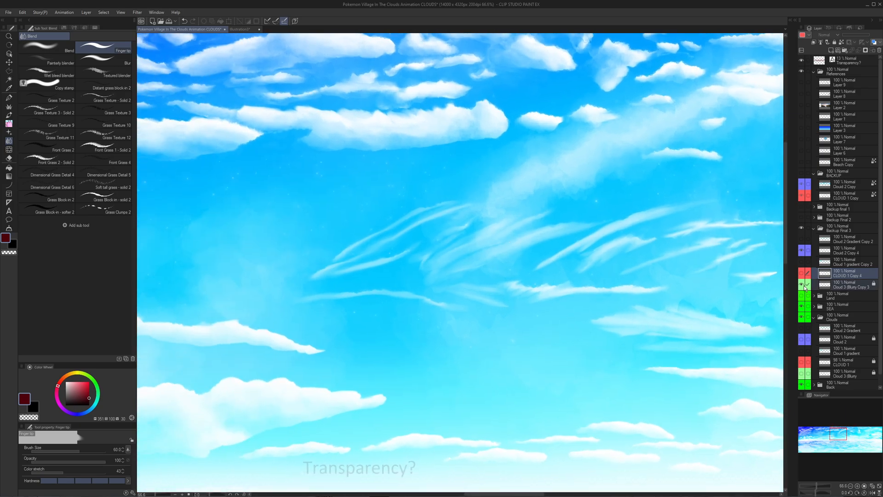
pyautogui.click(803, 285)
pyautogui.scroll(-1, 581, 284)
pyautogui.moveTo(582, 284); pyautogui.dragTo(584, 237)
pyautogui.scroll(-1, 446, 248)
pyautogui.moveTo(343, 243); pyautogui.dragTo(639, 236)
pyautogui.moveTo(313, 233); pyautogui.dragTo(444, 232)
pyautogui.moveTo(354, 253); pyautogui.dragTo(536, 240)
pyautogui.scroll(1, 408, 283)
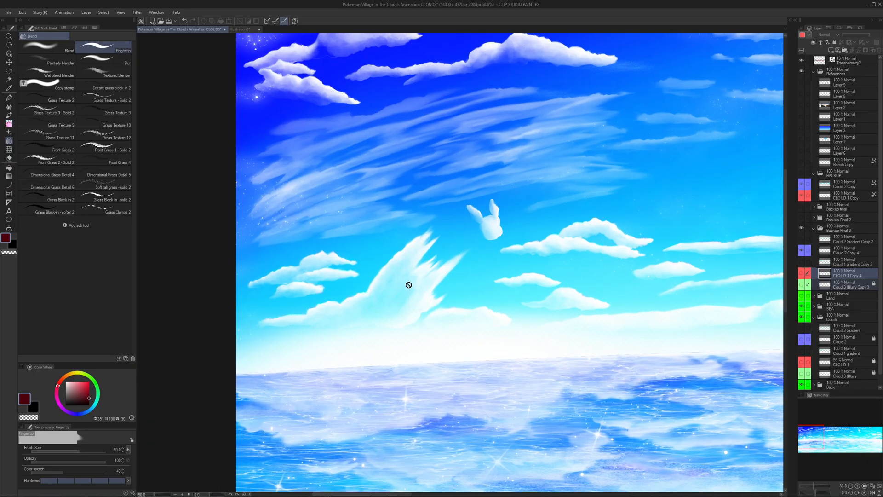
# - Make Cloud 2 Copy 4 the active layer and inspect its clouds from the starry corner to the broken cloud patches
pyautogui.moveTo(468, 149); pyautogui.dragTo(357, 227)
pyautogui.scroll(-2, 327, 176)
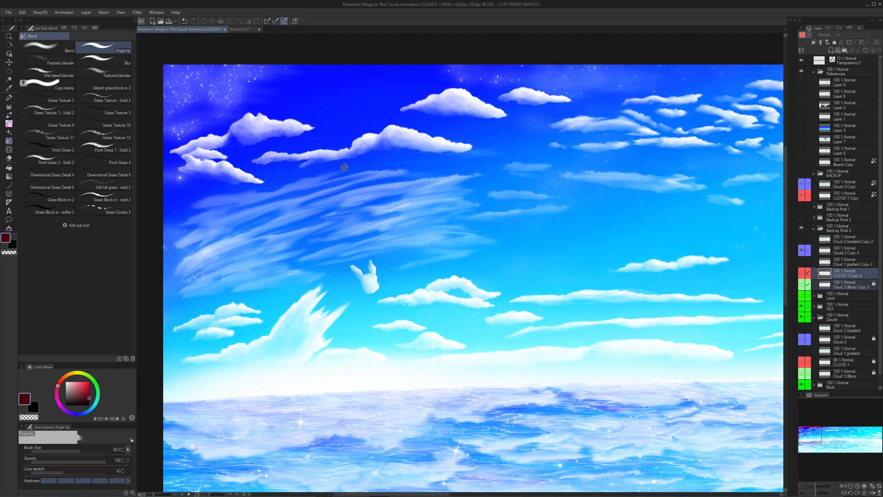
pyautogui.moveTo(598, 184); pyautogui.dragTo(391, 221)
pyautogui.moveTo(593, 226); pyautogui.dragTo(504, 239)
pyautogui.scroll(4, 503, 239)
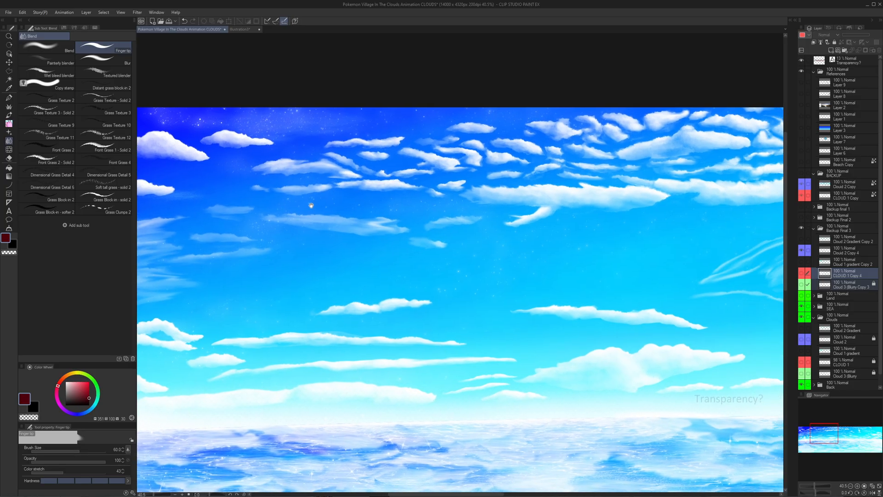
pyautogui.scroll(-8, 531, 217)
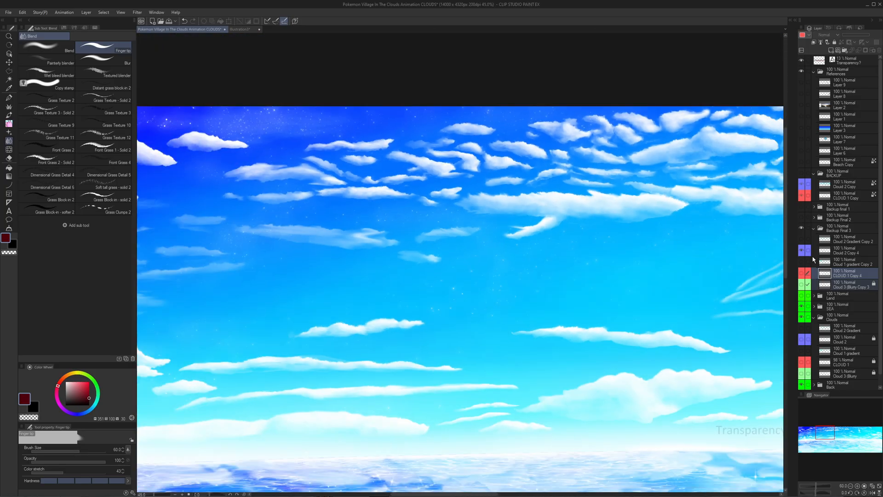
pyautogui.click(843, 253)
pyautogui.scroll(8, 543, 213)
pyautogui.scroll(-5, 544, 212)
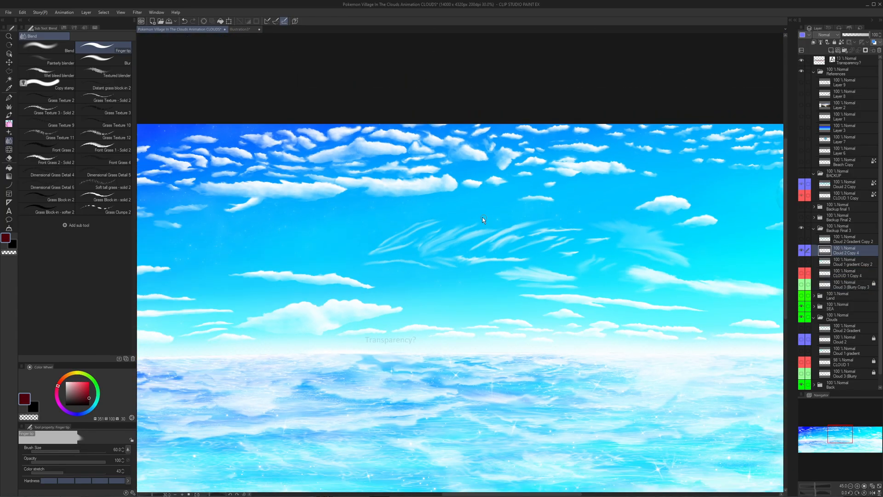
pyautogui.hotkey('ctrl', 't')
pyautogui.moveTo(431, 205); pyautogui.dragTo(575, 196)
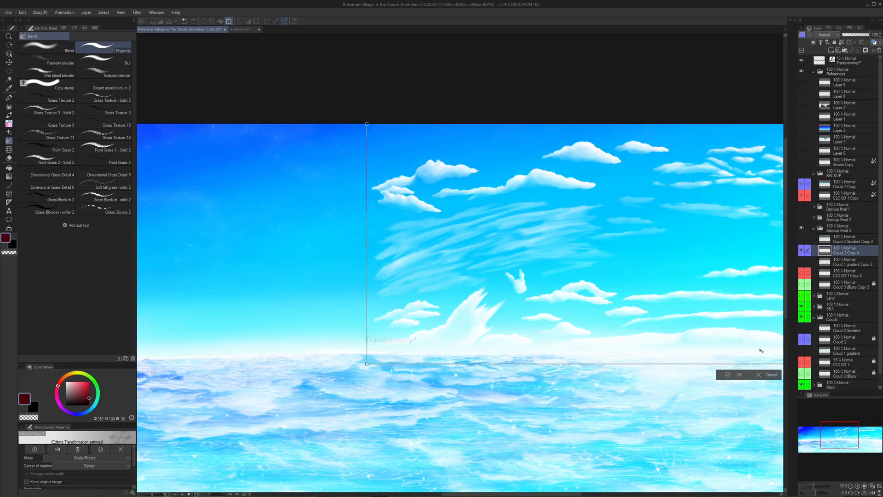
pyautogui.click(771, 374)
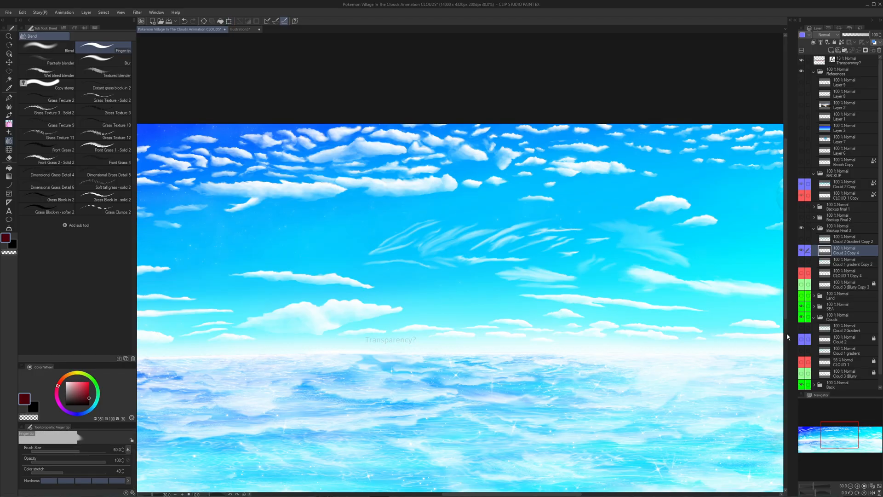
# - Show Cloud 2 Gradient Copy 2, Cloud 1 gradient Copy 2 and CLOUD 1 Copy 4 together and check the combined clouds up close
pyautogui.click(801, 240)
pyautogui.click(801, 262)
pyautogui.click(805, 275)
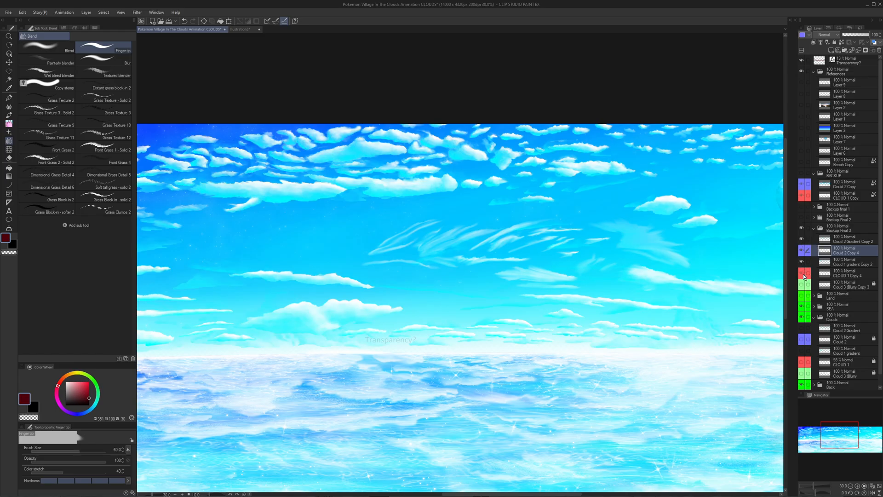
pyautogui.scroll(2, 315, 152)
pyautogui.scroll(3, 314, 152)
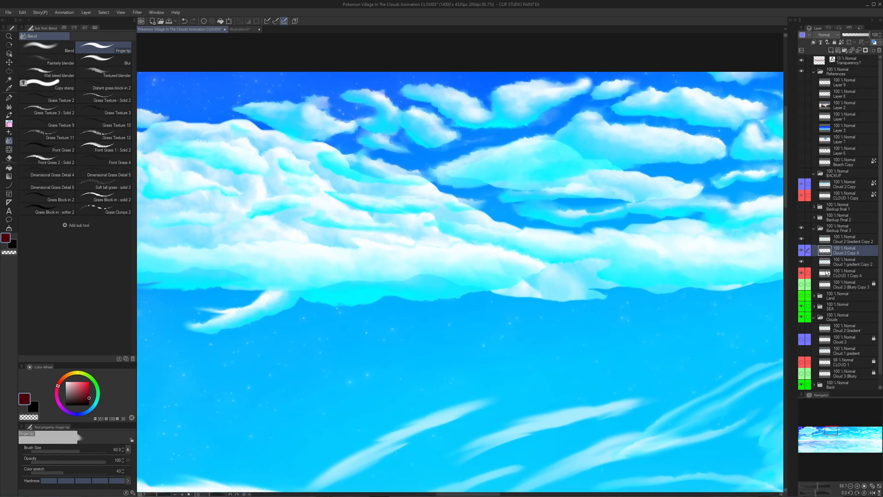
# - Hide Cloud 1 gradient Copy 2 and CLOUD 1 Copy 4, and inspect the gradient-shaded Cloud 2 Copy 4 clouds past the moon
pyautogui.click(802, 262)
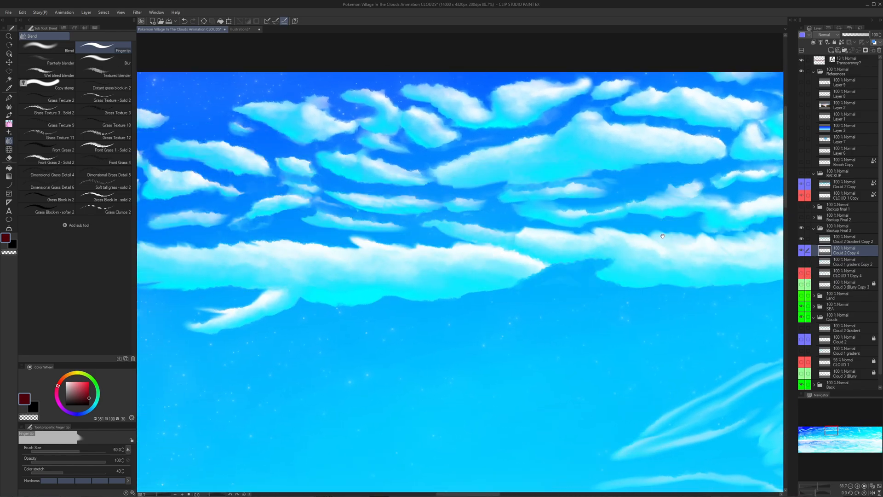
pyautogui.moveTo(548, 218); pyautogui.dragTo(426, 218)
pyautogui.scroll(-4, 426, 218)
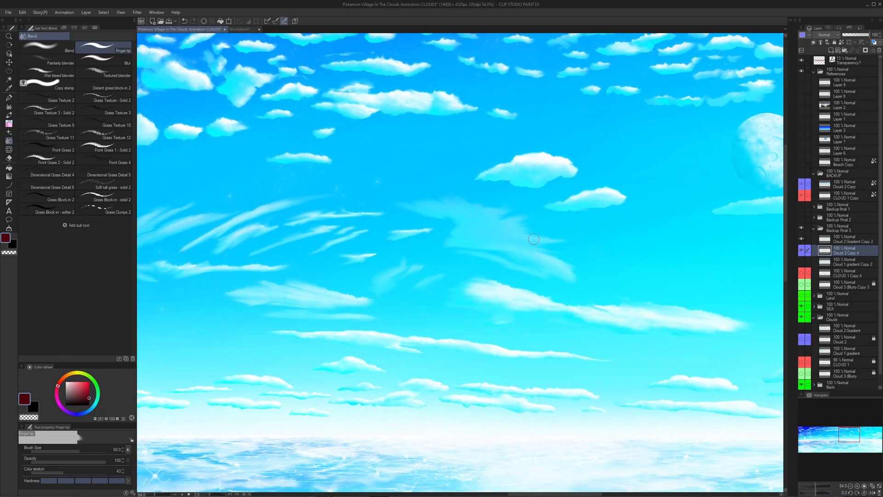
pyautogui.scroll(-3, 534, 239)
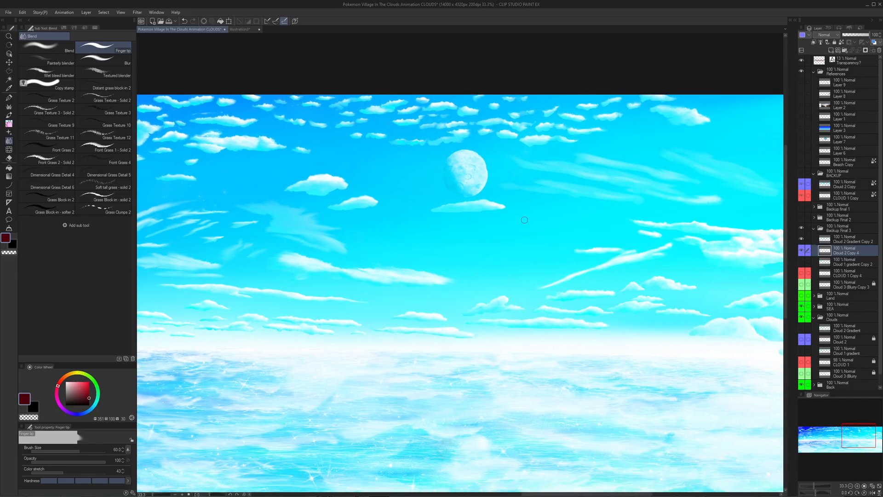
pyautogui.scroll(1, 525, 220)
pyautogui.moveTo(467, 198); pyautogui.dragTo(431, 222)
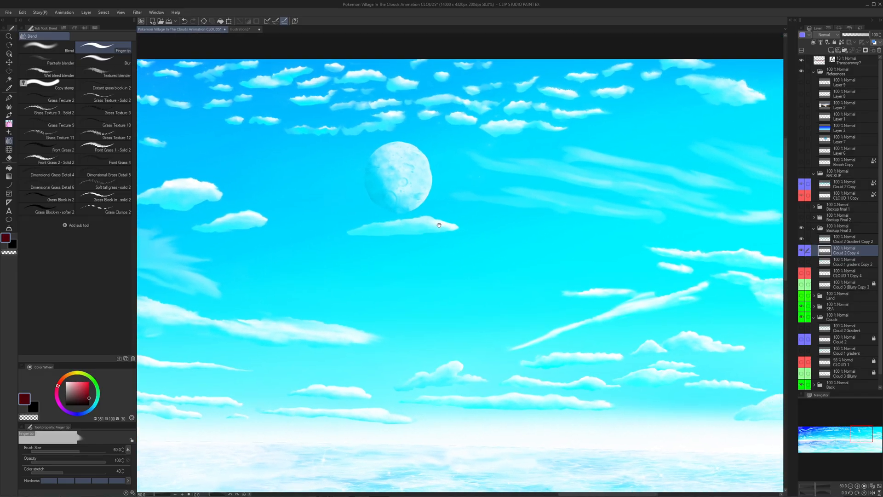
pyautogui.moveTo(527, 215); pyautogui.dragTo(393, 227)
pyautogui.moveTo(661, 284); pyautogui.dragTo(627, 284)
pyautogui.scroll(3, 627, 284)
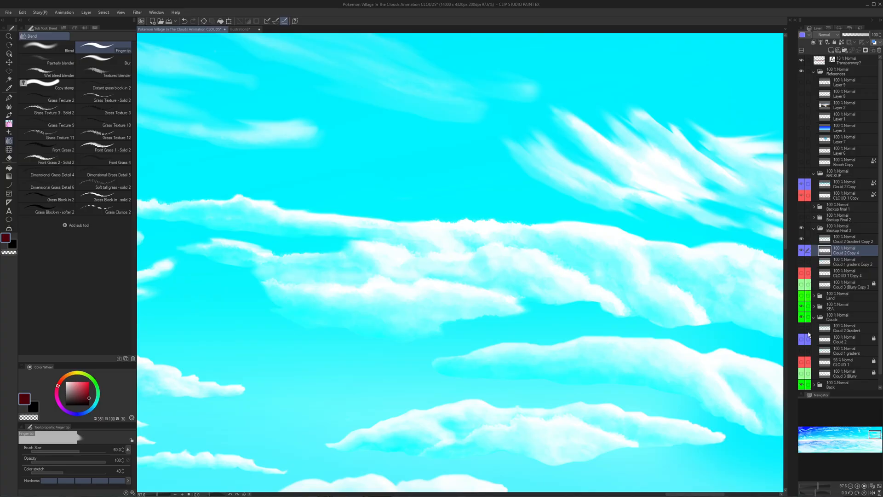
# - Hide the Back folder and examine the blue gradient shading on the Cloud 2 Copy 4 clouds against transparency
pyautogui.scroll(-1, 813, 349)
pyautogui.click(804, 374)
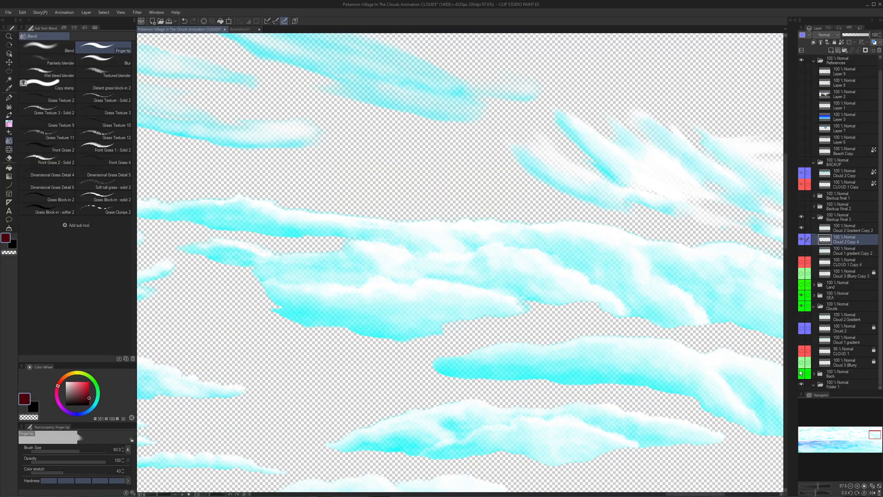
pyautogui.scroll(-4, 616, 320)
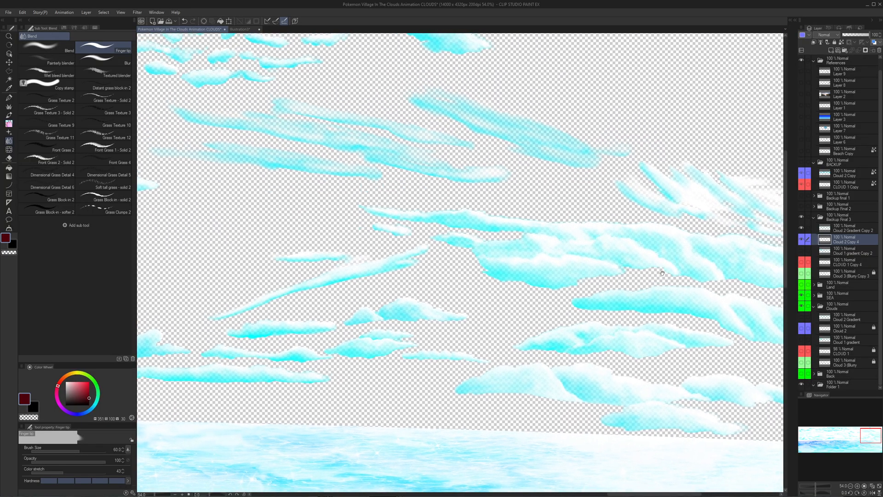
pyautogui.scroll(3, 662, 273)
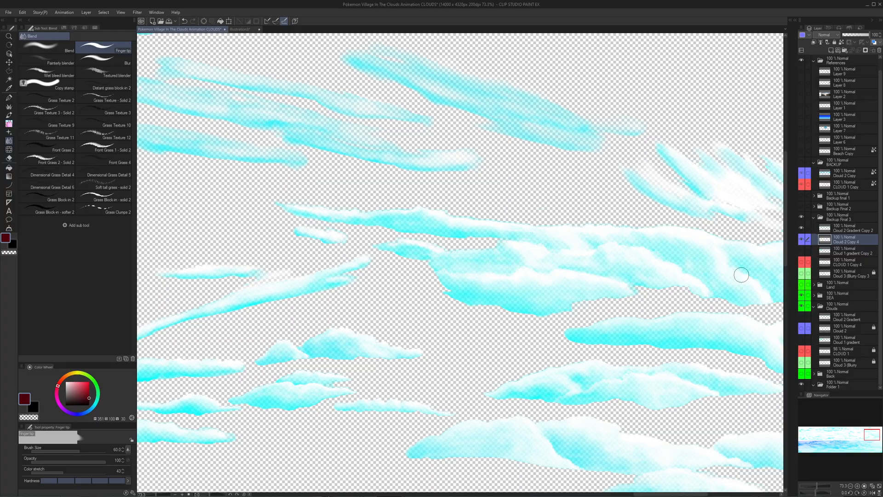
pyautogui.moveTo(658, 274); pyautogui.dragTo(655, 294)
pyautogui.moveTo(538, 306); pyautogui.dragTo(570, 318)
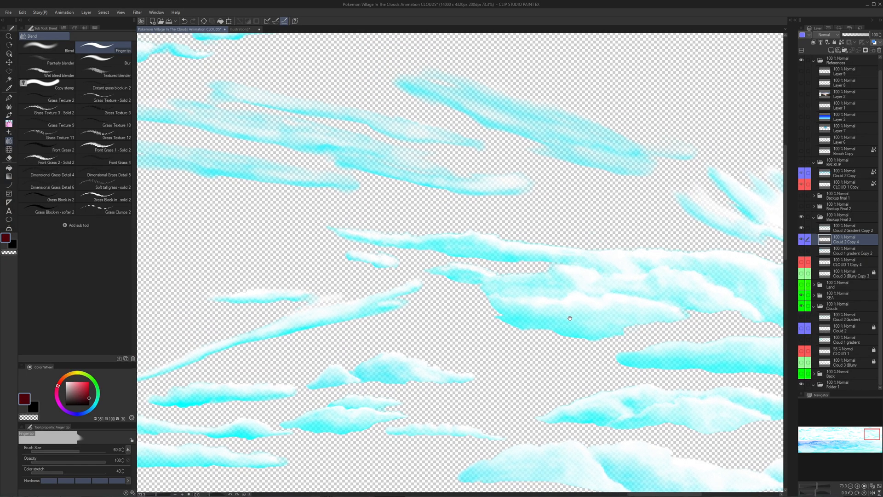
# - Load the shaded cloud areas as a selection, hide Cloud 2 Gradient Copy 2 and show the Back folder again
pyautogui.keyDown('ctrl'); pyautogui.click(825, 240); pyautogui.keyUp('ctrl')
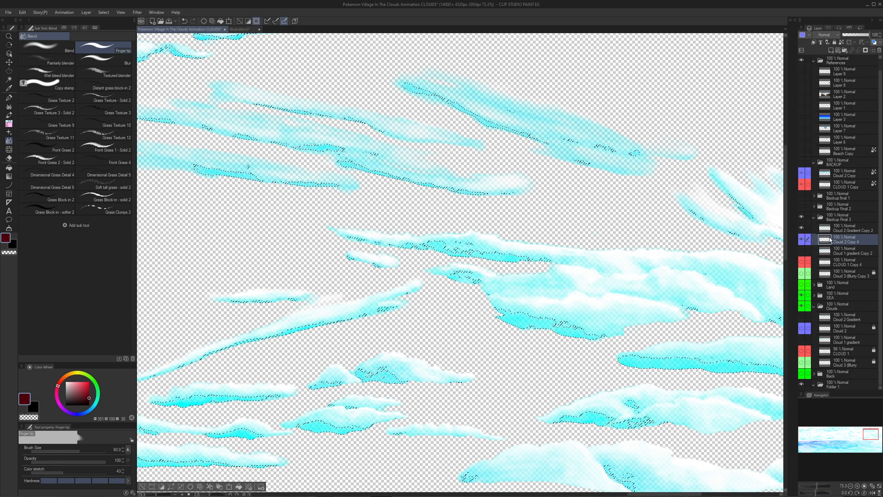
pyautogui.click(801, 229)
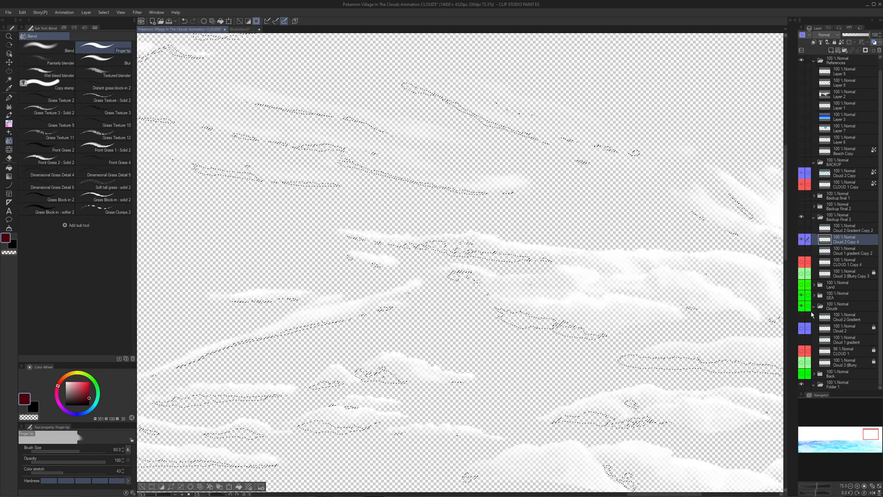
pyautogui.click(802, 373)
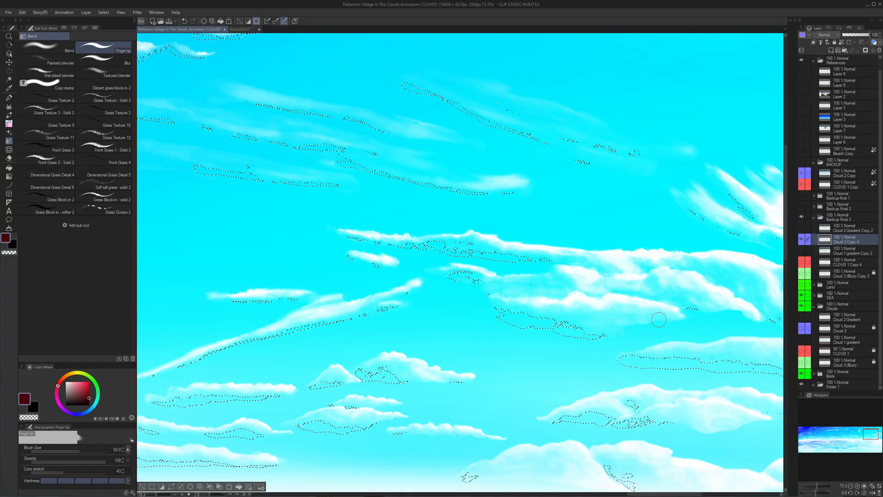
# - Select the whole canvas and inspect the Cloud 2 Copy 4 clouds without gradient shading, across to the starry corner
pyautogui.scroll(-2, 659, 320)
pyautogui.moveTo(616, 330); pyautogui.dragTo(607, 310)
pyautogui.hotkey('ctrl', 'a')
pyautogui.scroll(-1, 623, 289)
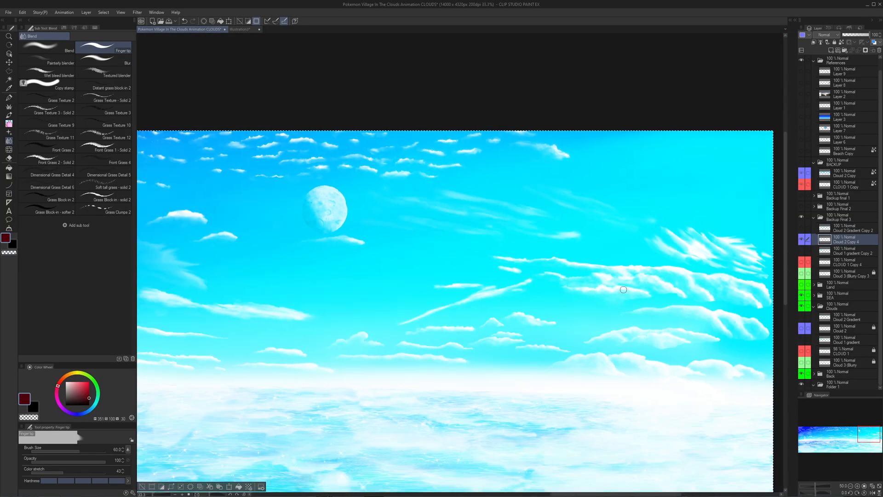
pyautogui.scroll(-1, 623, 290)
pyautogui.scroll(2, 582, 262)
pyautogui.moveTo(518, 296); pyautogui.dragTo(736, 296)
pyautogui.moveTo(502, 273); pyautogui.dragTo(751, 294)
pyautogui.moveTo(594, 274); pyautogui.dragTo(730, 204)
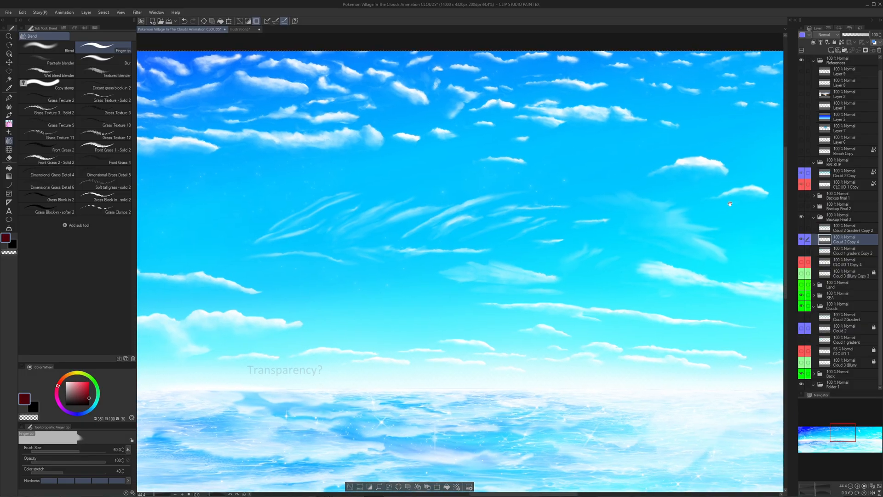
pyautogui.moveTo(511, 205); pyautogui.dragTo(740, 198)
pyautogui.scroll(-2, 637, 264)
pyautogui.moveTo(540, 255); pyautogui.dragTo(745, 276)
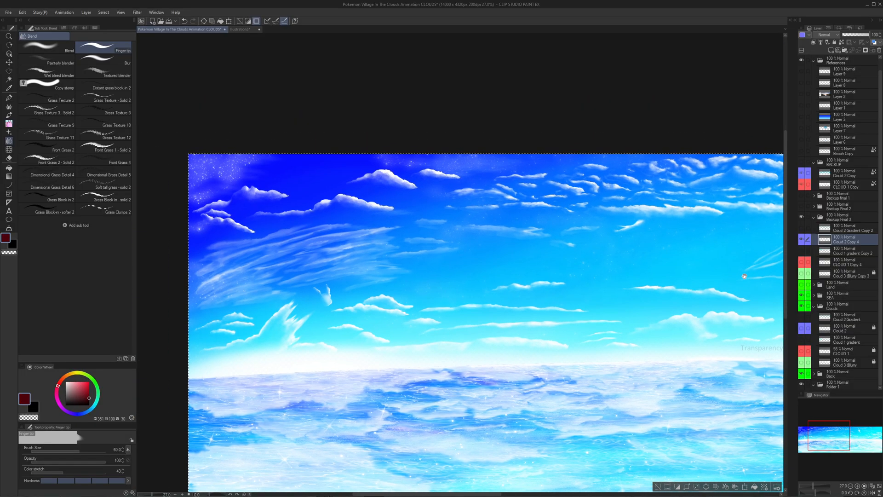
# - Undo the recent selections and review the unshaded Cloud 2 Copy 4 clouds back to the large ones beyond the moon
pyautogui.hotkey('ctrl', 'z')
pyautogui.hotkey('ctrl', 'z')
pyautogui.hotkey('ctrl', 'z')
pyautogui.hotkey('ctrl', 'z')
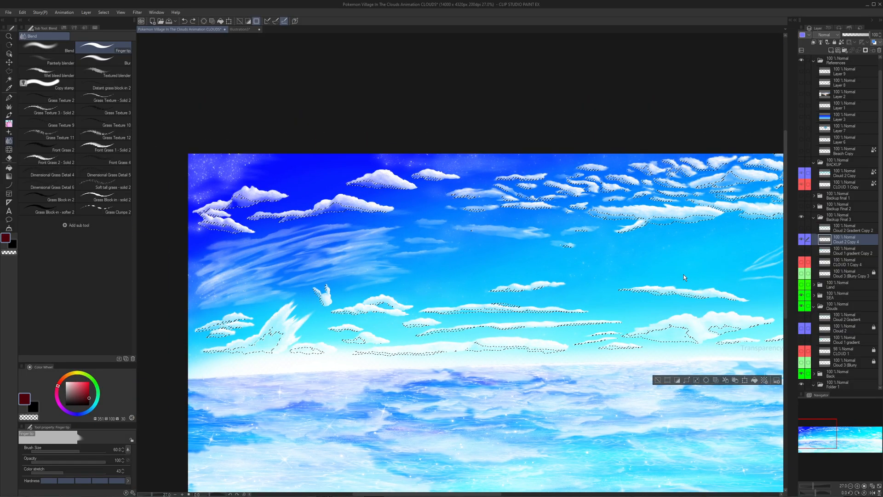
pyautogui.hotkey('ctrl', 'z')
pyautogui.moveTo(682, 251); pyautogui.dragTo(523, 247)
pyautogui.moveTo(655, 262); pyautogui.dragTo(454, 249)
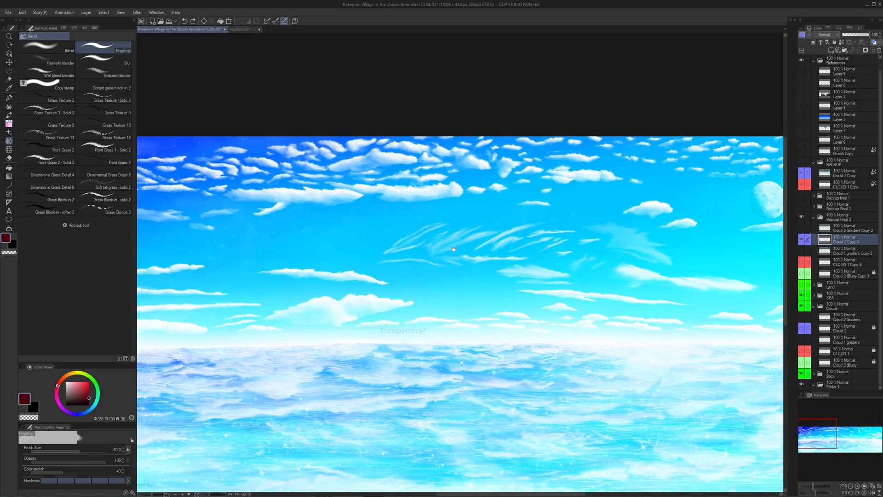
pyautogui.moveTo(593, 257); pyautogui.dragTo(463, 256)
pyautogui.moveTo(630, 272); pyautogui.dragTo(455, 256)
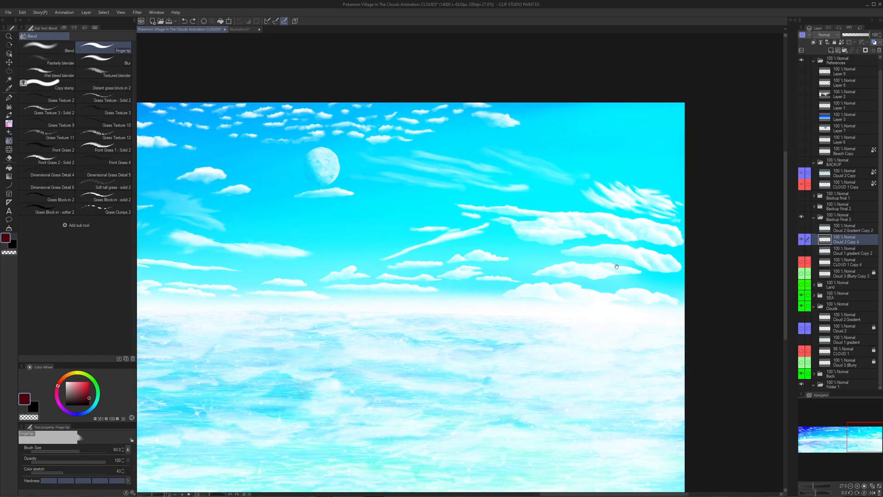
pyautogui.scroll(3, 672, 275)
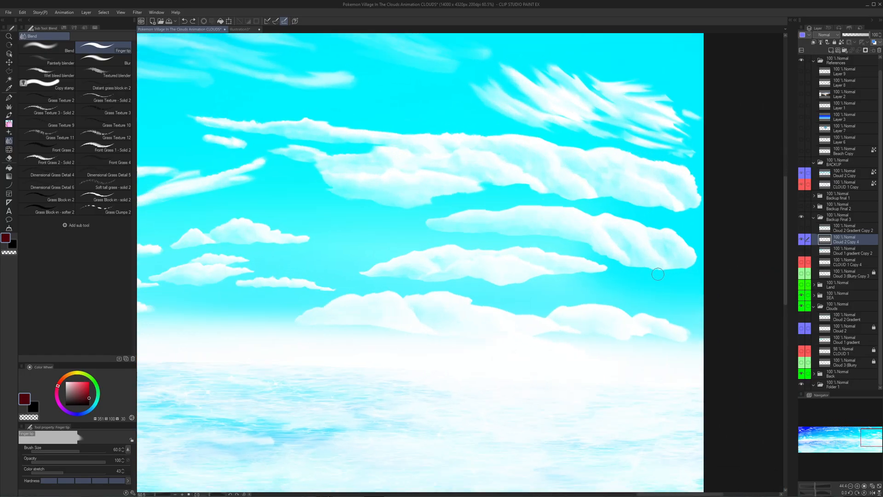
# - Replace Cloud 2 Copy 4 with CLOUD 1 Copy 4 and its Cloud 1 gradient Copy 2, and view those clouds across the sky
pyautogui.click(801, 241)
pyautogui.click(802, 261)
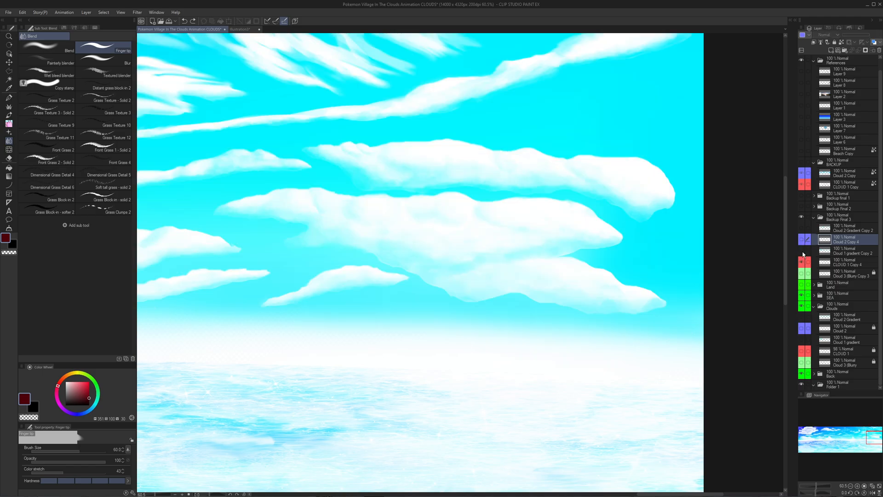
pyautogui.click(801, 252)
pyautogui.moveTo(598, 246); pyautogui.dragTo(758, 279)
pyautogui.scroll(-1, 639, 276)
pyautogui.scroll(-1, 639, 276)
pyautogui.moveTo(639, 276); pyautogui.dragTo(782, 302)
pyautogui.scroll(1, 528, 254)
pyautogui.moveTo(501, 263); pyautogui.dragTo(704, 216)
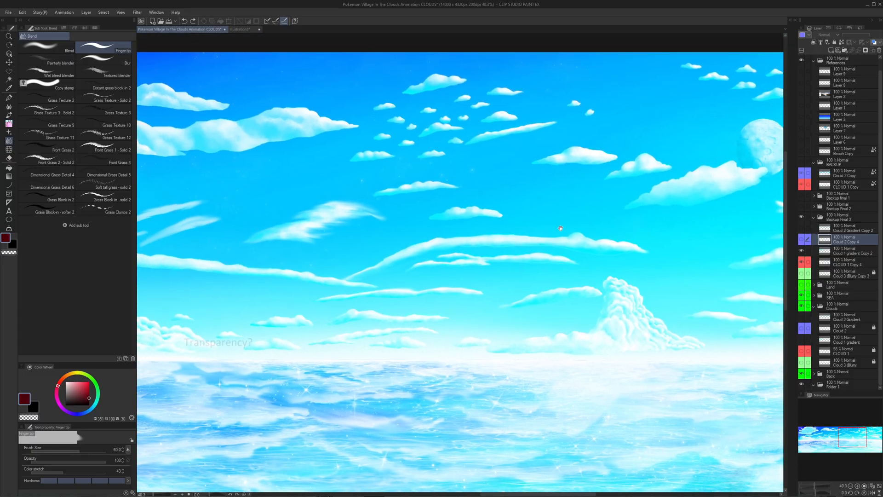
# - Hide both Cloud 1 copies, show the blurry Cloud 3 copy in Backup Final 3 and view its soft clouds around the moon
pyautogui.click(803, 264)
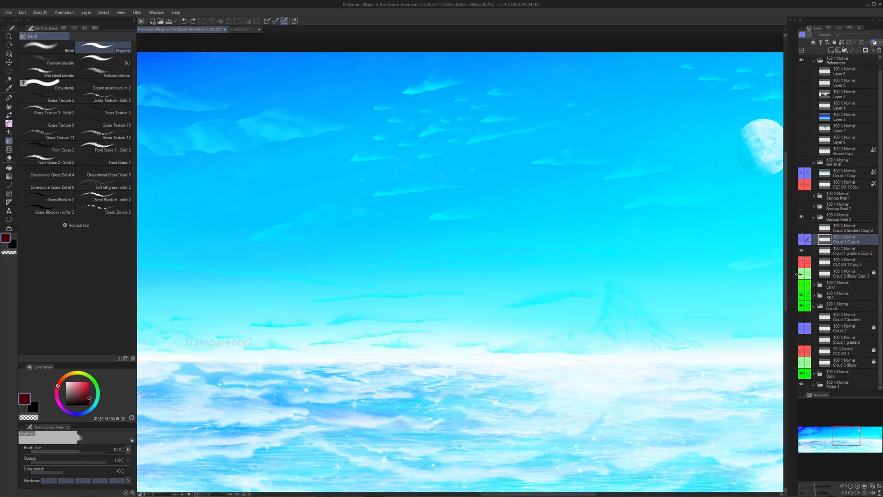
pyautogui.click(802, 274)
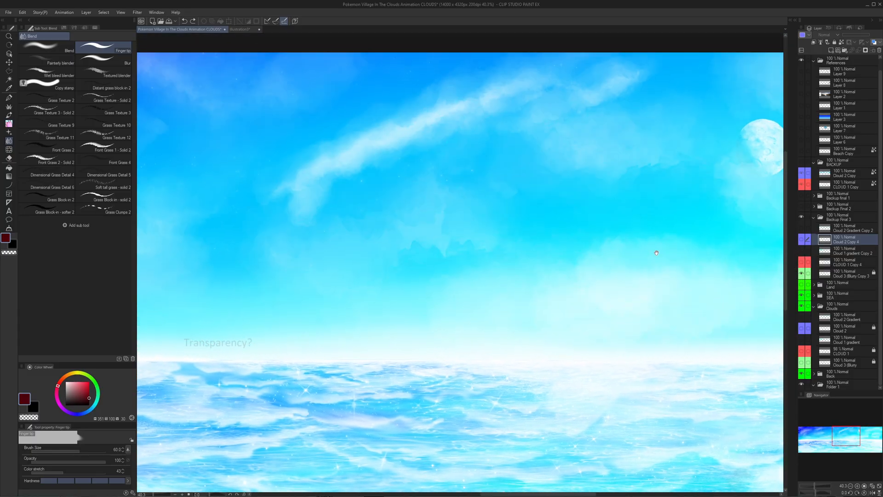
pyautogui.moveTo(656, 252); pyautogui.dragTo(619, 265)
pyautogui.scroll(-2, 619, 268)
pyautogui.scroll(4, 737, 275)
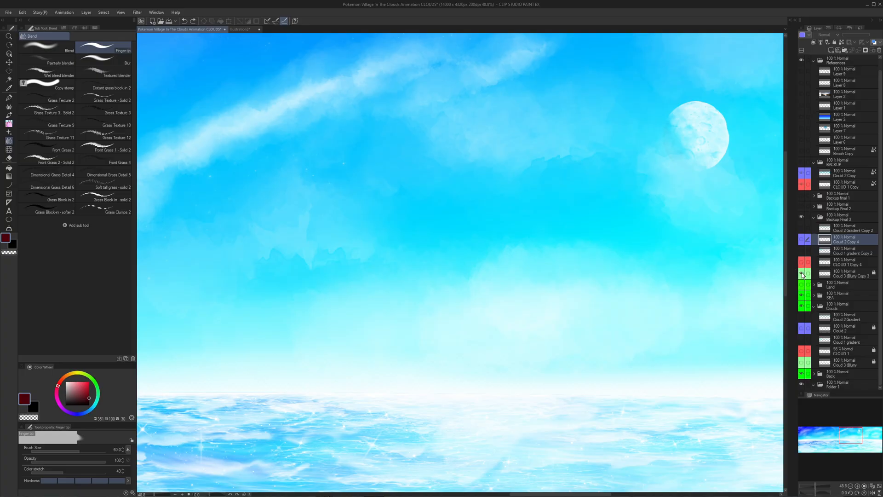
# - Hide the blurry Cloud 3 copy and the SEA folder, and look over the bare sky gradient with the moon
pyautogui.click(802, 275)
pyautogui.moveTo(773, 329); pyautogui.dragTo(633, 267)
pyautogui.scroll(-2, 554, 263)
pyautogui.moveTo(554, 262); pyautogui.dragTo(683, 295)
pyautogui.click(801, 295)
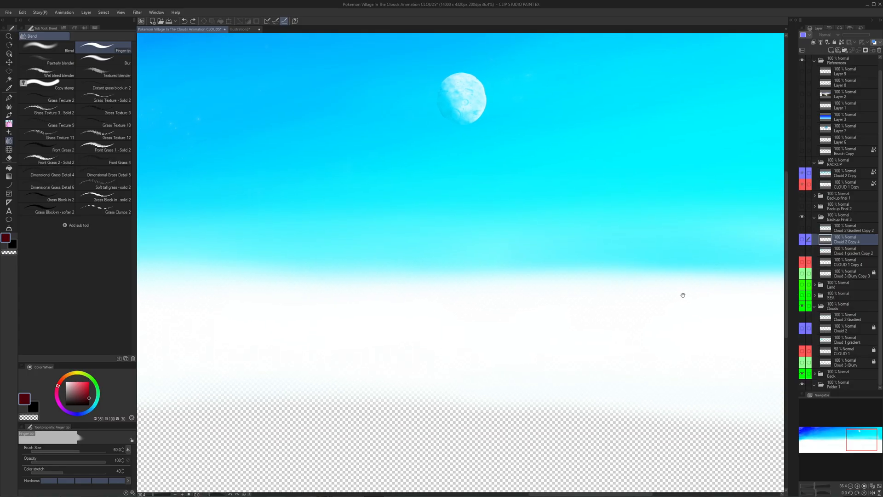
pyautogui.scroll(-3, 683, 295)
pyautogui.moveTo(554, 264); pyautogui.dragTo(707, 264)
pyautogui.moveTo(391, 286)
pyautogui.mouseDown()
pyautogui.moveTo(581, 283)
pyautogui.moveTo(705, 313)
pyautogui.moveTo(475, 298)
pyautogui.moveTo(558, 258)
pyautogui.mouseUp()
pyautogui.scroll(-2, 483, 286)
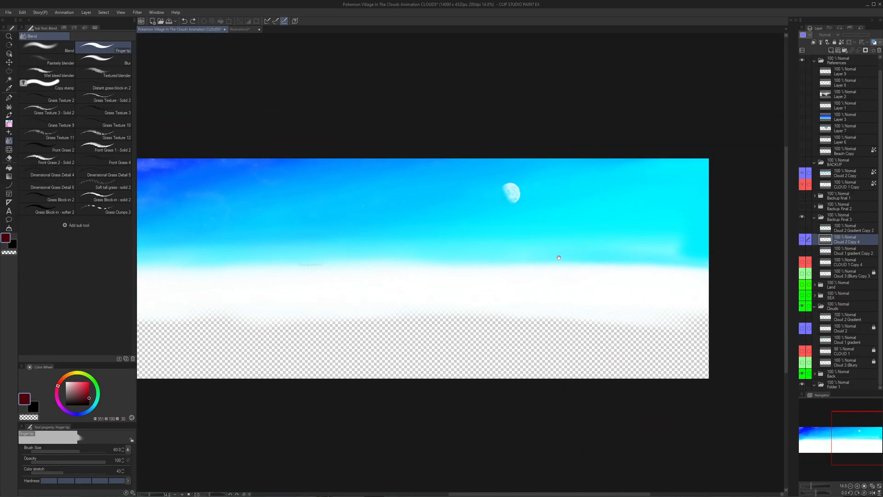
pyautogui.moveTo(393, 237); pyautogui.dragTo(497, 238)
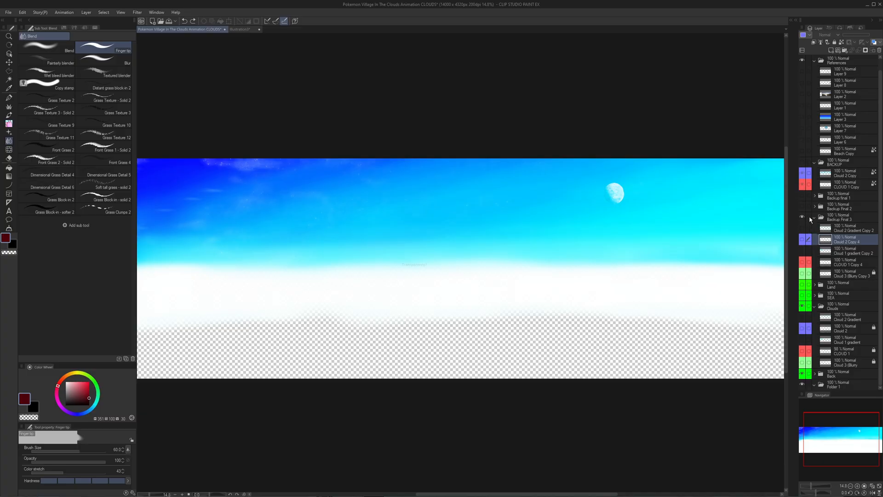
# - Hide and collapse the Backup Final 3 folder and view the starry part of the background
pyautogui.click(811, 219)
pyautogui.click(802, 229)
pyautogui.moveTo(548, 220); pyautogui.dragTo(615, 240)
pyautogui.scroll(2, 331, 212)
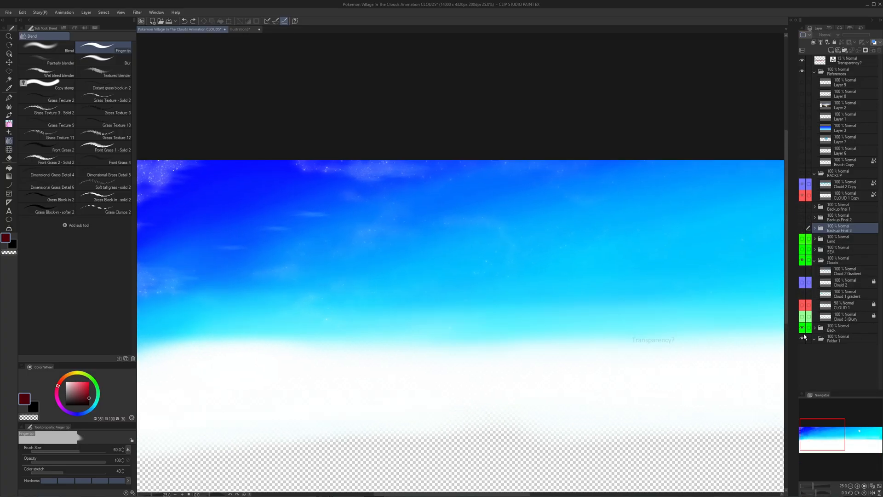
# - Toggle the Back folder off and on, expand it and hide its Stars Copy 2 layer
pyautogui.click(803, 329)
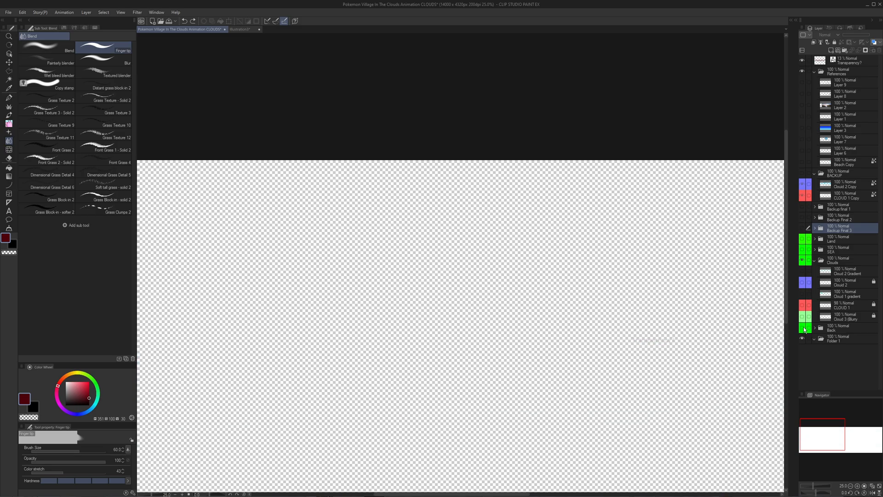
pyautogui.click(803, 329)
pyautogui.click(815, 328)
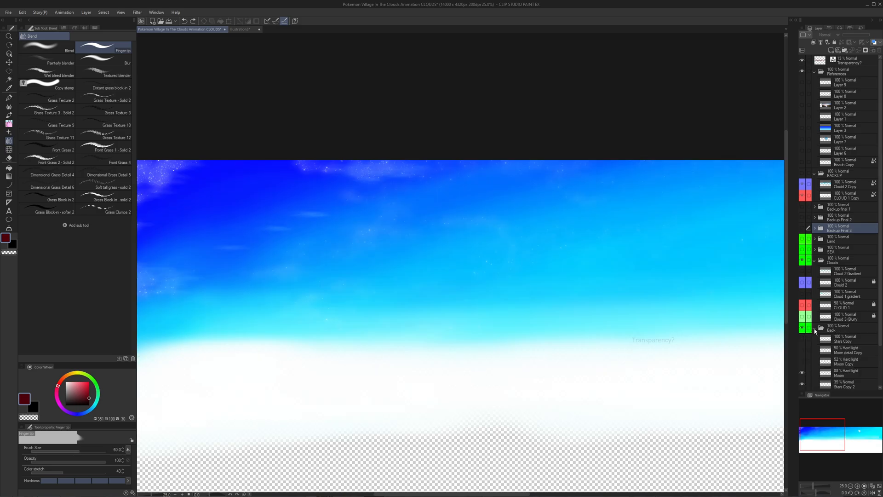
pyautogui.click(802, 385)
pyautogui.moveTo(467, 257); pyautogui.dragTo(559, 270)
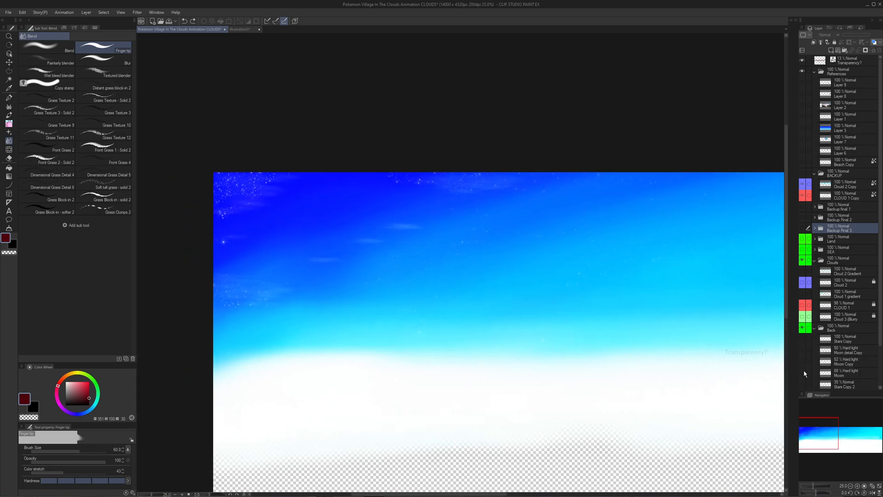
# - Hide the Stars and Galaxy layers in the Back folder and look over the bare SKY REAL gradient
pyautogui.scroll(-3, 806, 373)
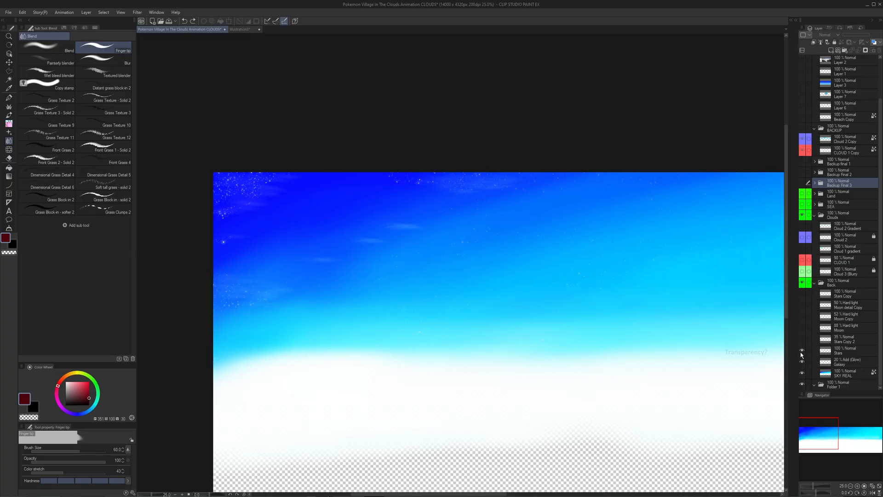
pyautogui.moveTo(802, 354); pyautogui.dragTo(802, 363)
pyautogui.moveTo(624, 305); pyautogui.dragTo(233, 242)
pyautogui.moveTo(562, 242); pyautogui.dragTo(659, 279)
pyautogui.moveTo(413, 230); pyautogui.dragTo(457, 242)
pyautogui.scroll(6, 443, 222)
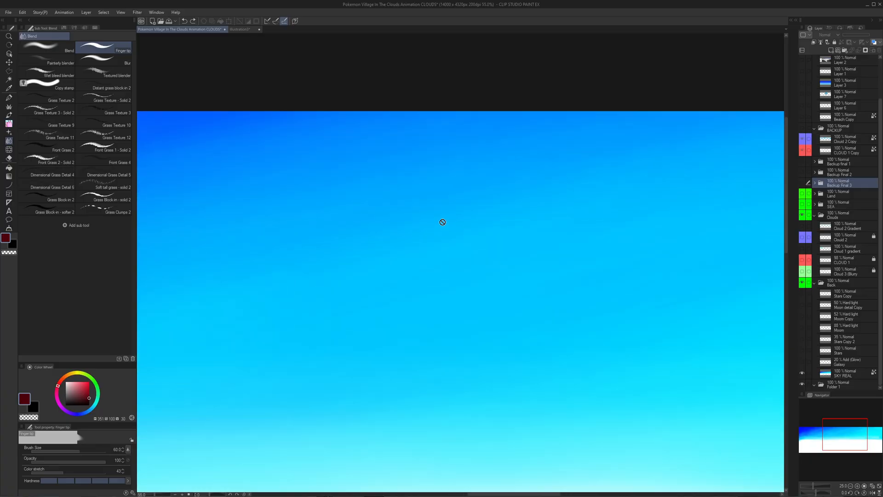
pyautogui.scroll(2, 444, 219)
pyautogui.scroll(-8, 454, 222)
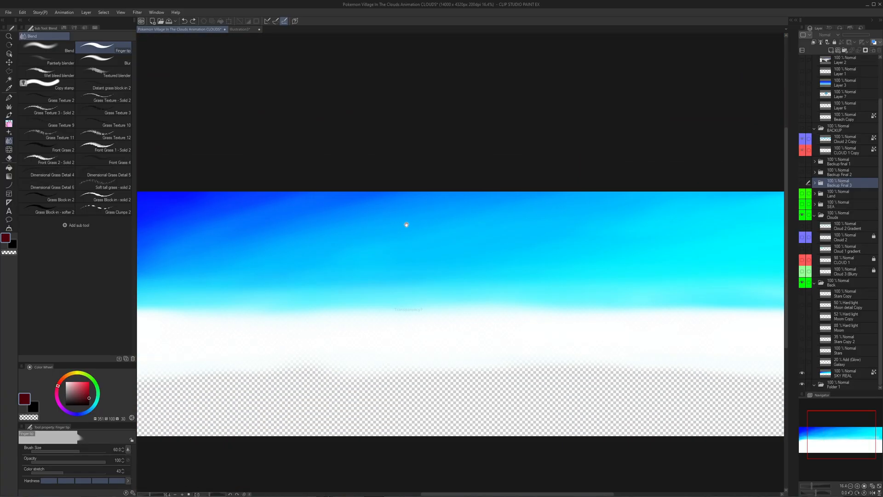
pyautogui.moveTo(406, 224); pyautogui.dragTo(582, 230)
# - Select the Soft airbrush and examine the sky gradient from its dark blue end to its cyan end
pyautogui.press('b')
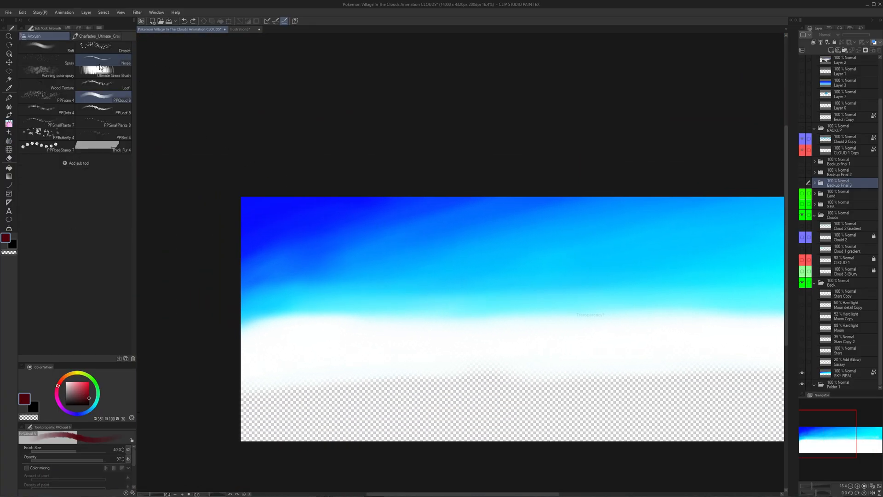
pyautogui.click(46, 46)
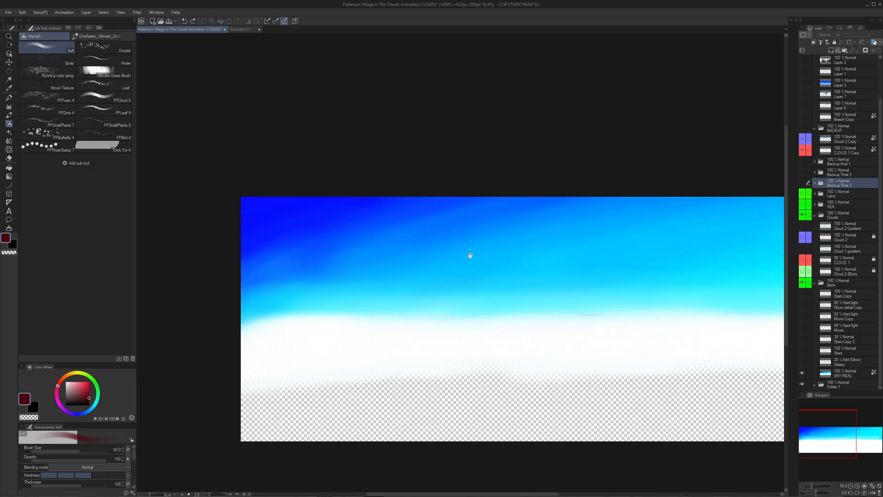
pyautogui.moveTo(470, 255); pyautogui.dragTo(179, 254)
pyautogui.scroll(-4, 391, 242)
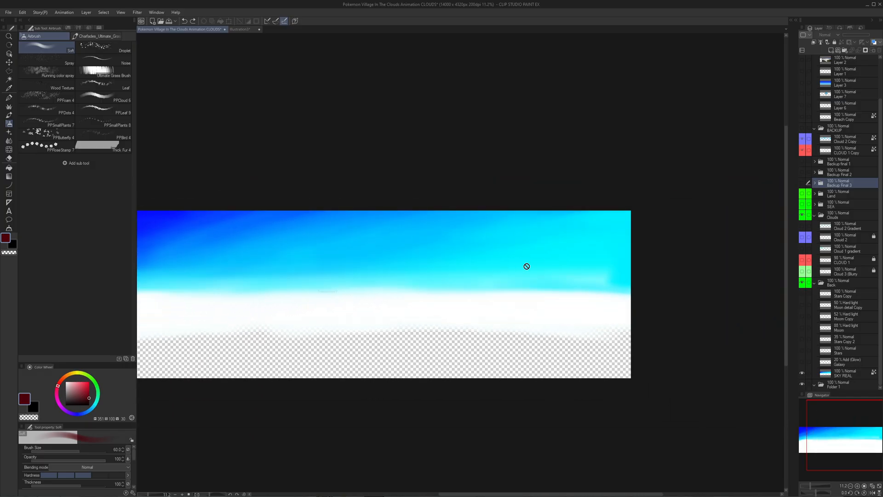
pyautogui.scroll(2, 526, 266)
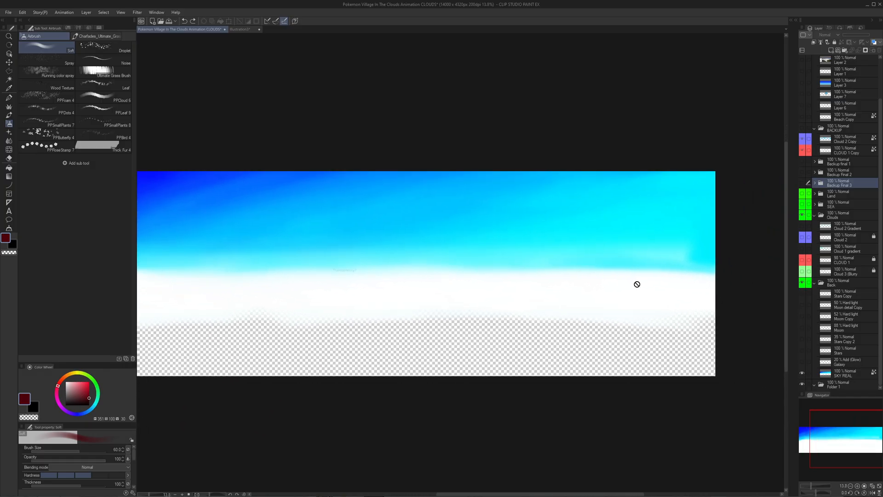
pyautogui.moveTo(376, 282); pyautogui.dragTo(471, 291)
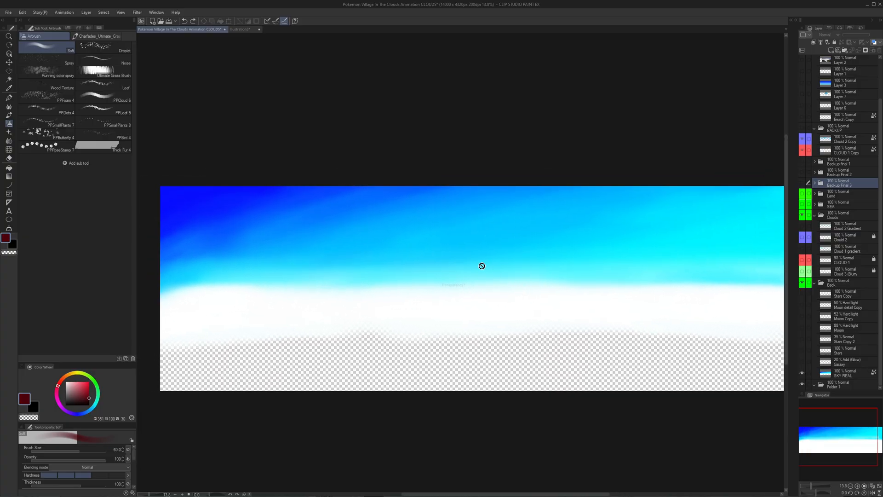
pyautogui.scroll(2, 463, 285)
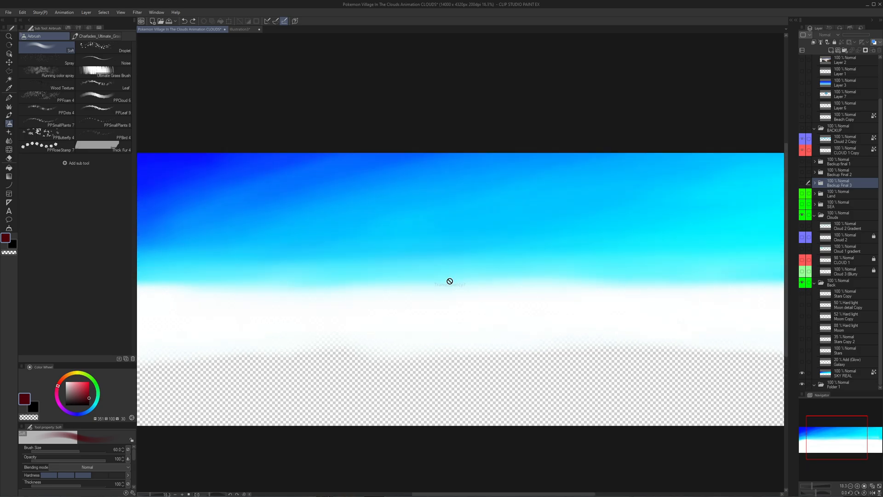
pyautogui.moveTo(588, 278); pyautogui.dragTo(481, 283)
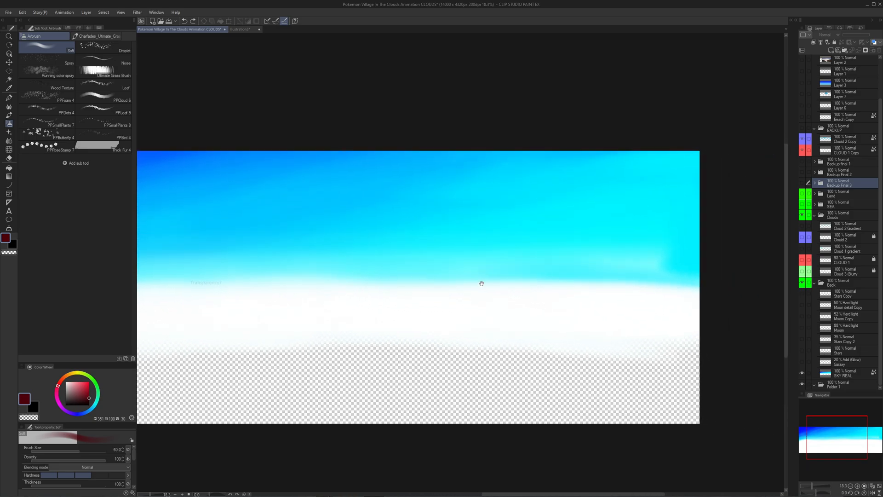
pyautogui.moveTo(623, 295); pyautogui.dragTo(723, 293)
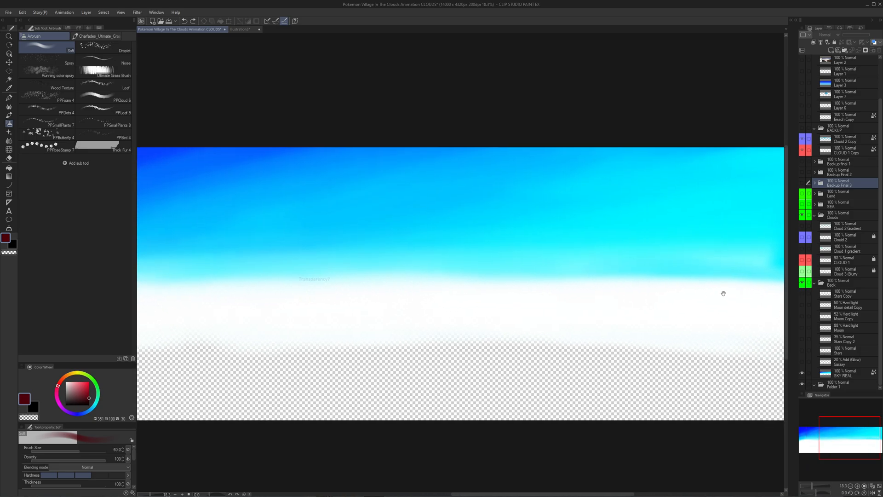
# - Toggle the misty valley sunrise photo on Layer 2 of the References folder to view it, leaving it hidden
pyautogui.scroll(4, 824, 93)
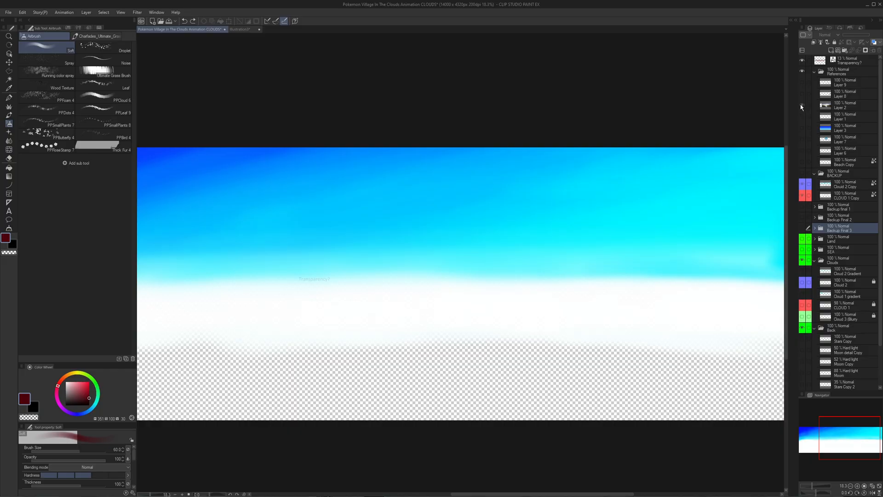
pyautogui.click(802, 105)
pyautogui.click(802, 105)
pyautogui.click(803, 106)
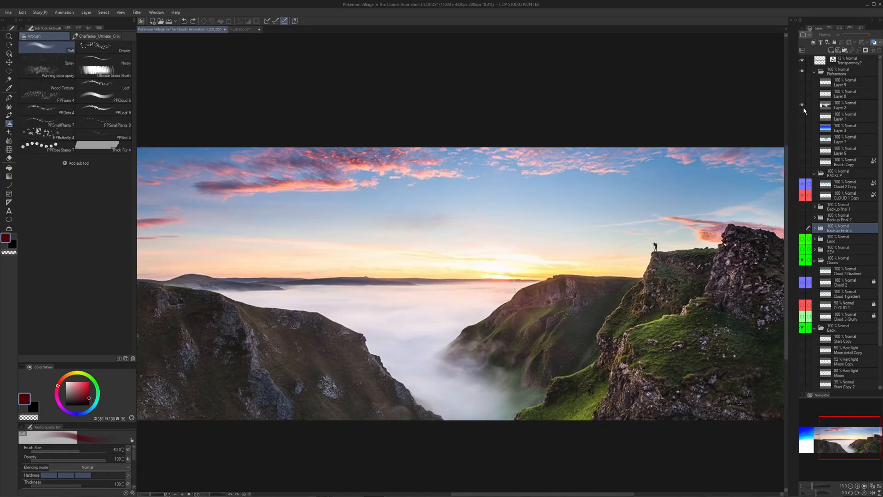
pyautogui.click(803, 110)
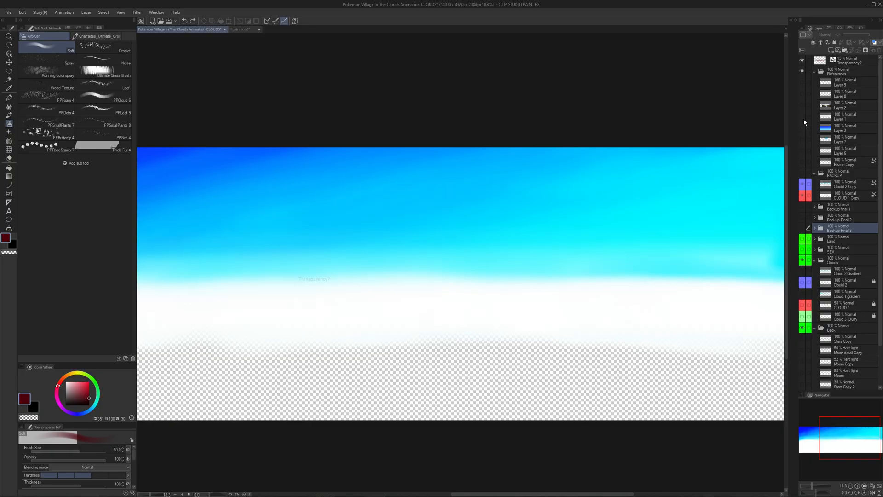
# - Show the cloud and sea photo on Layer 7, examine its sky up close and hide it again
pyautogui.click(803, 138)
pyautogui.scroll(8, 545, 201)
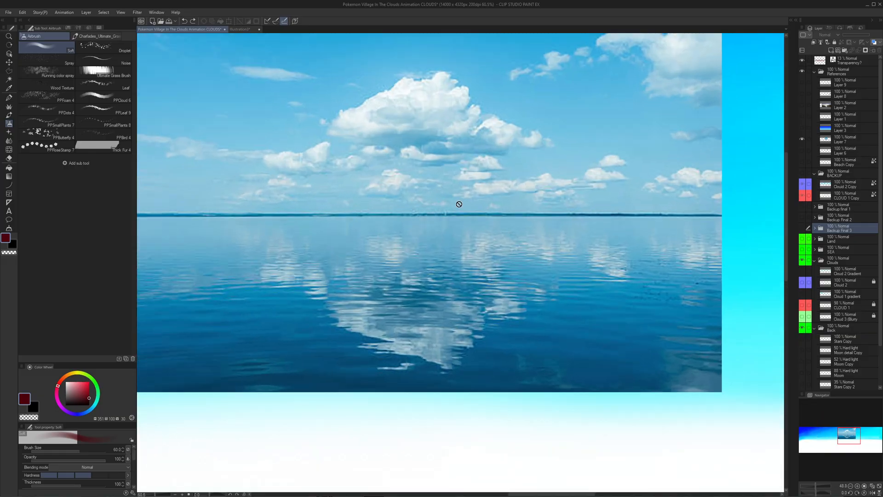
pyautogui.scroll(-5, 489, 213)
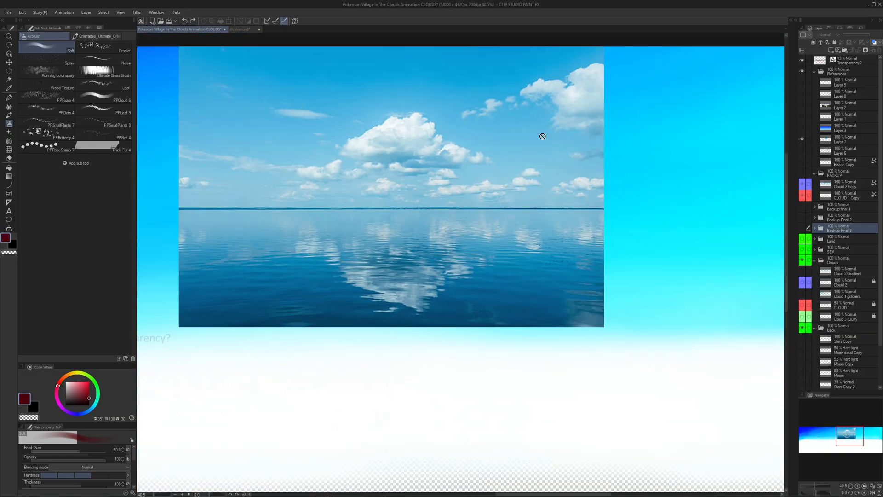
pyautogui.click(802, 139)
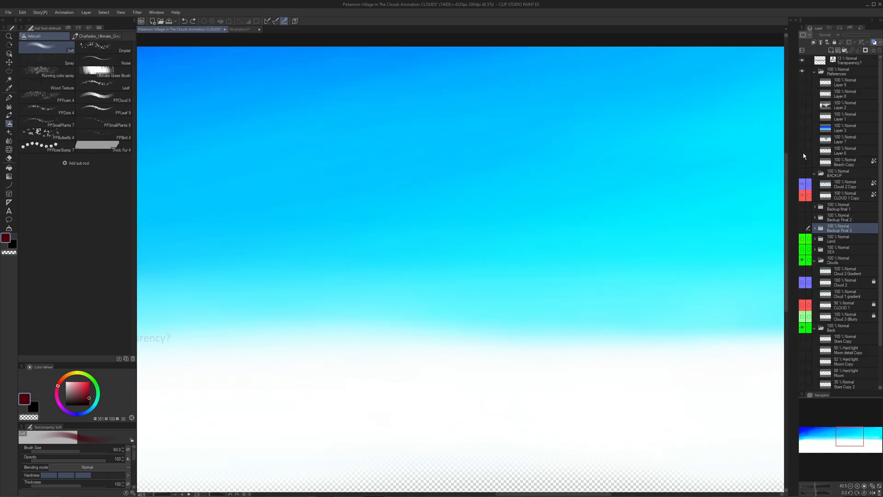
# - View the small beach and coastline reference photos on Layer 9 and Layer 8, hiding each again
pyautogui.click(803, 152)
pyautogui.click(802, 151)
pyautogui.moveTo(800, 117); pyautogui.dragTo(800, 116)
pyautogui.click(803, 82)
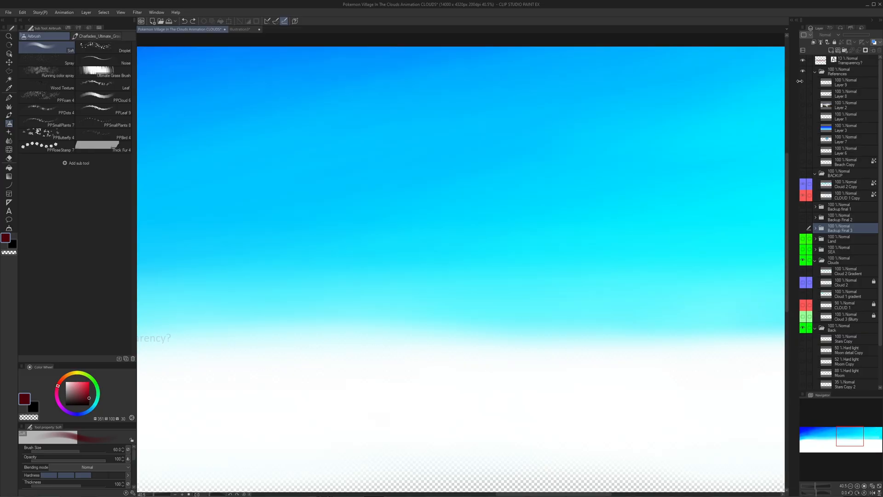
pyautogui.moveTo(474, 173); pyautogui.dragTo(377, 123)
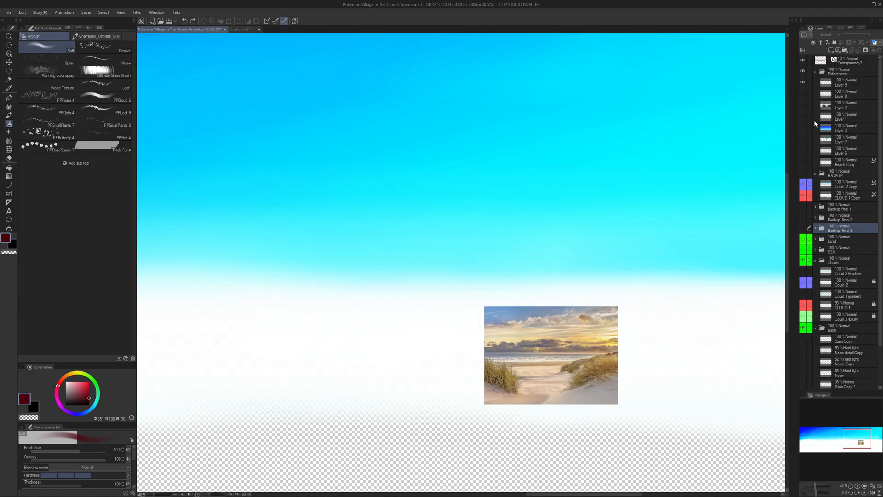
pyautogui.click(803, 83)
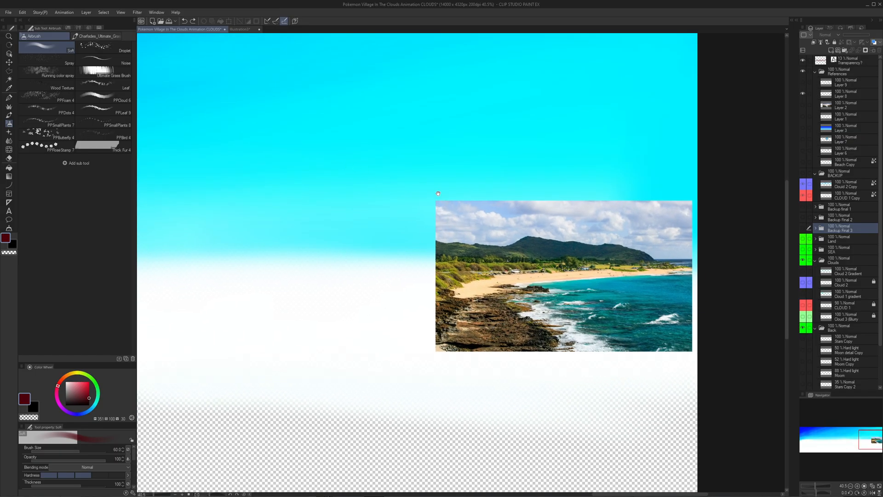
pyautogui.scroll(2, 621, 263)
pyautogui.click(803, 95)
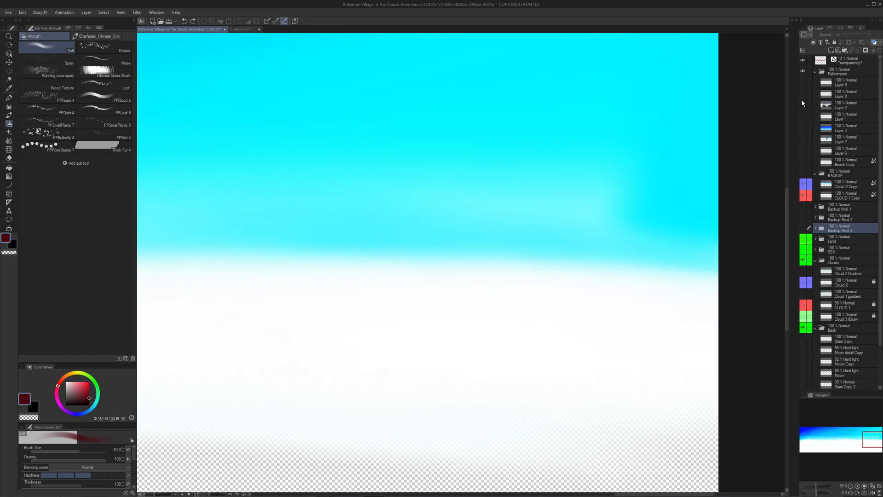
# - Toggle the Layer 2 reference, and show and hide the plain blue gradient reference on Layer 3
pyautogui.click(802, 104)
pyautogui.click(802, 105)
pyautogui.click(801, 126)
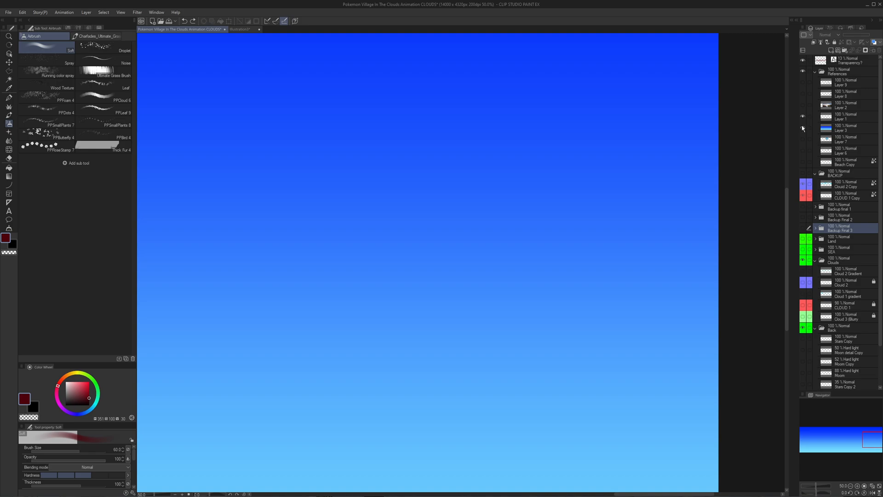
pyautogui.click(803, 128)
pyautogui.scroll(-5, 637, 210)
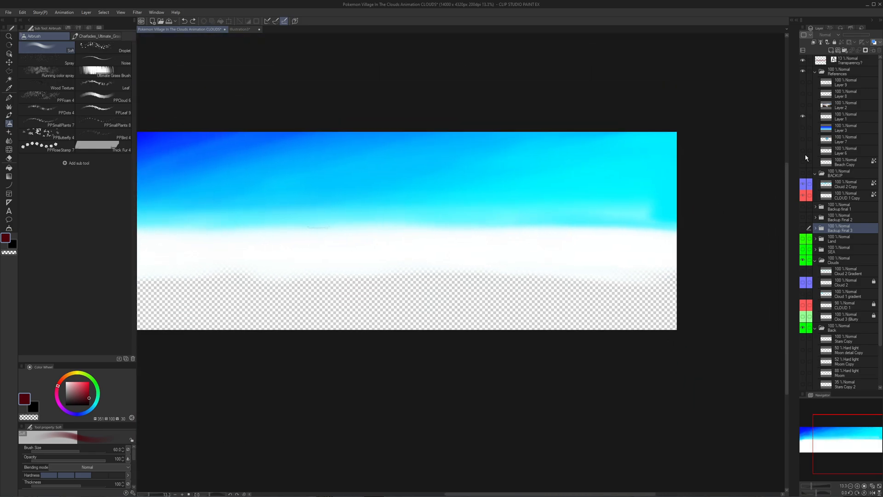
# - Show and hide the Layer 7 sea photo once more and toggle the Layer 6 reference
pyautogui.click(809, 139)
pyautogui.click(803, 139)
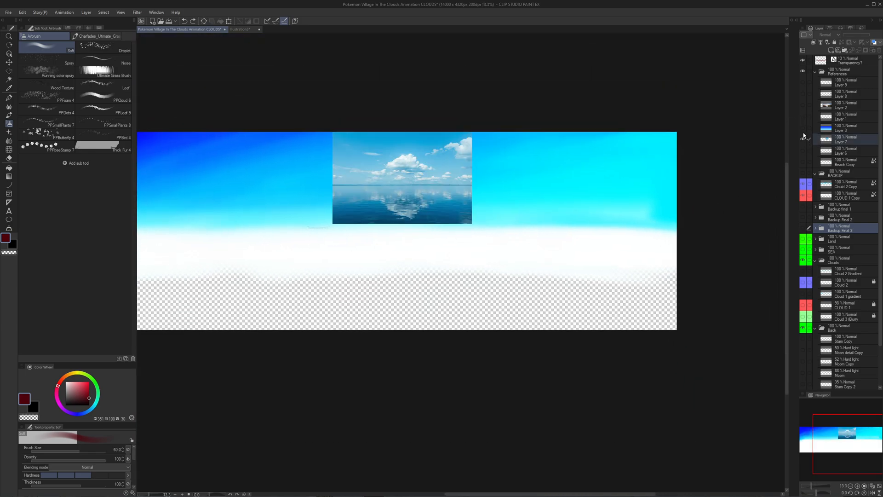
pyautogui.click(802, 140)
pyautogui.click(803, 150)
pyautogui.click(802, 150)
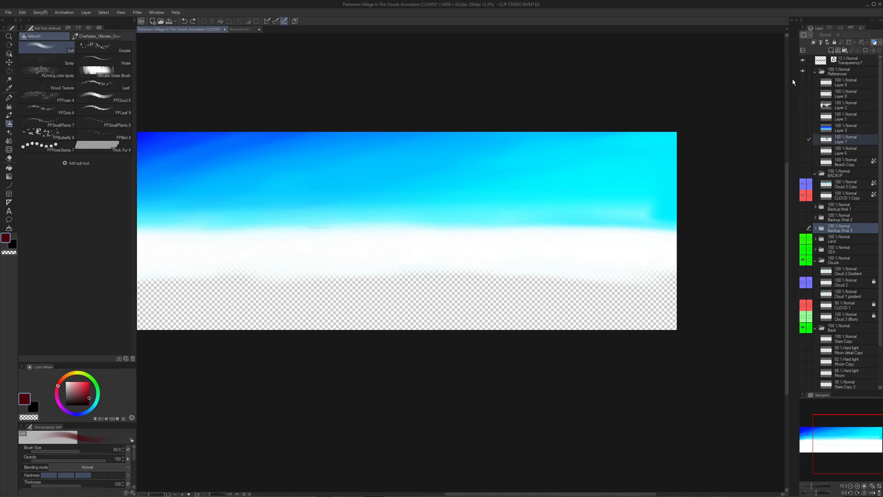
# - Examine the whole sky gradient, including the white horizon band and the bright cyan upper corner
pyautogui.scroll(3, 597, 189)
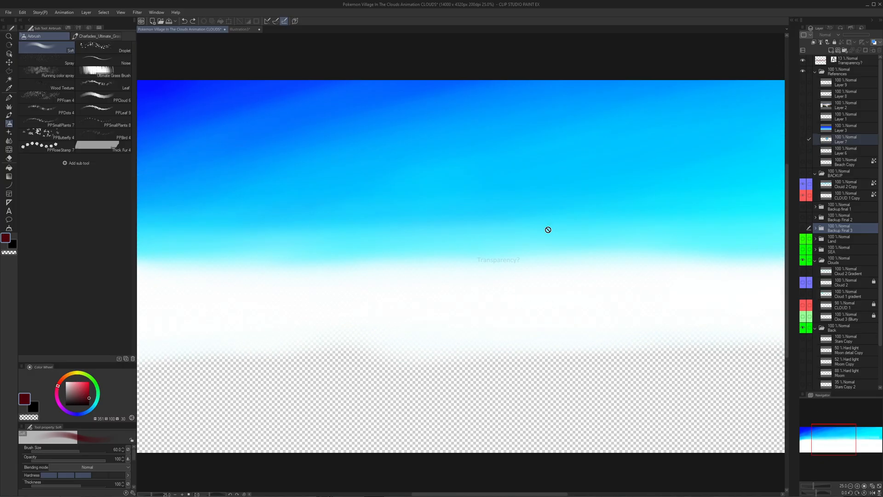
pyautogui.moveTo(548, 229); pyautogui.dragTo(422, 233)
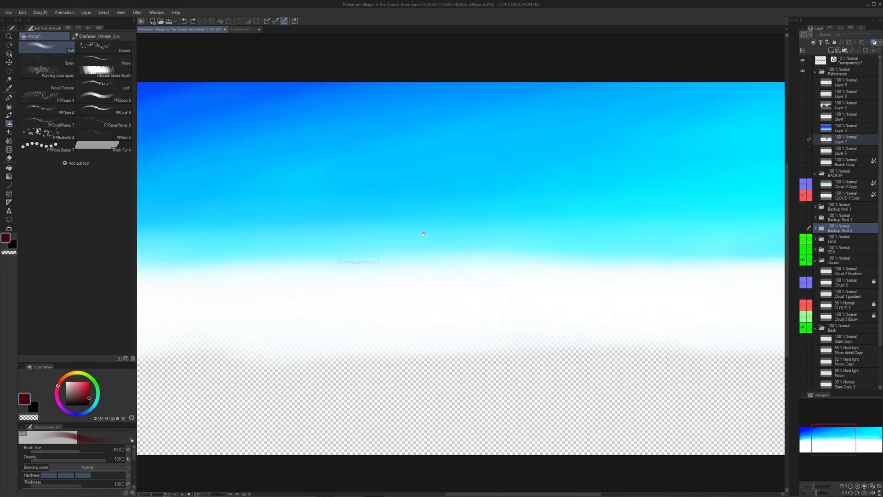
pyautogui.moveTo(313, 223); pyautogui.dragTo(721, 238)
pyautogui.moveTo(539, 268); pyautogui.dragTo(184, 250)
pyautogui.moveTo(754, 242); pyautogui.dragTo(471, 241)
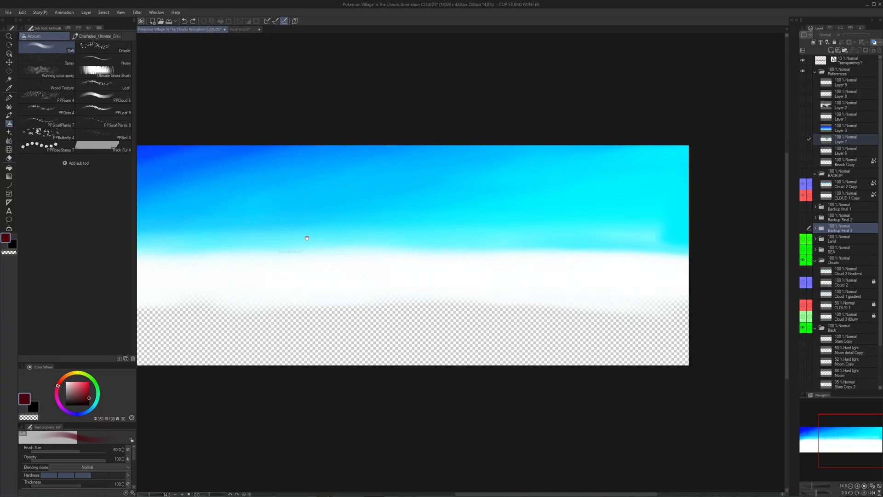
pyautogui.moveTo(307, 238); pyautogui.dragTo(473, 222)
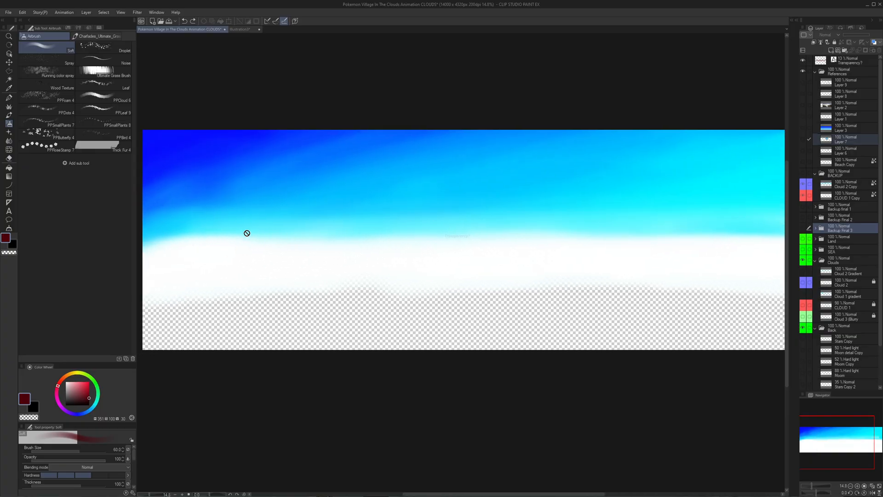
pyautogui.moveTo(523, 213); pyautogui.dragTo(388, 251)
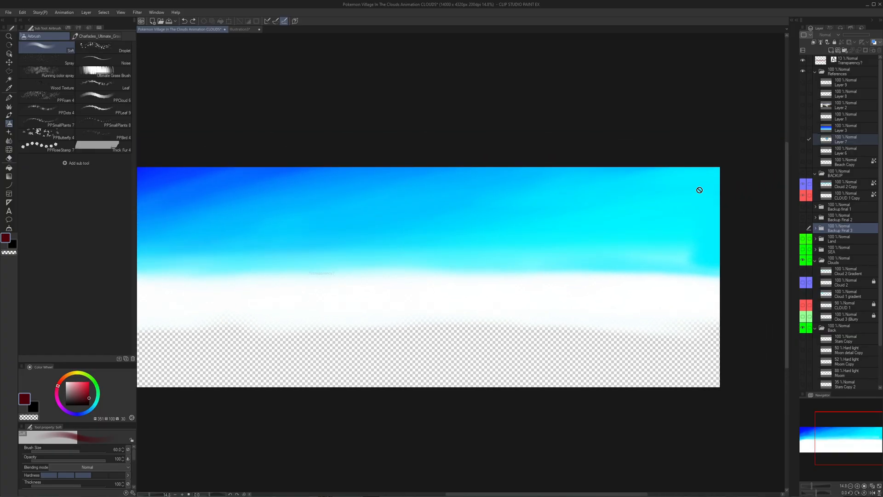
pyautogui.scroll(6, 688, 195)
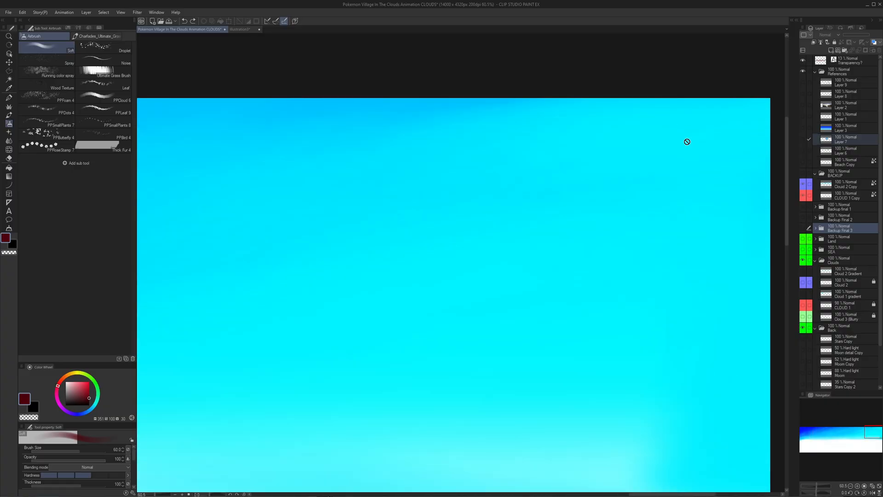
pyautogui.scroll(1, 677, 163)
pyautogui.scroll(-2, 684, 114)
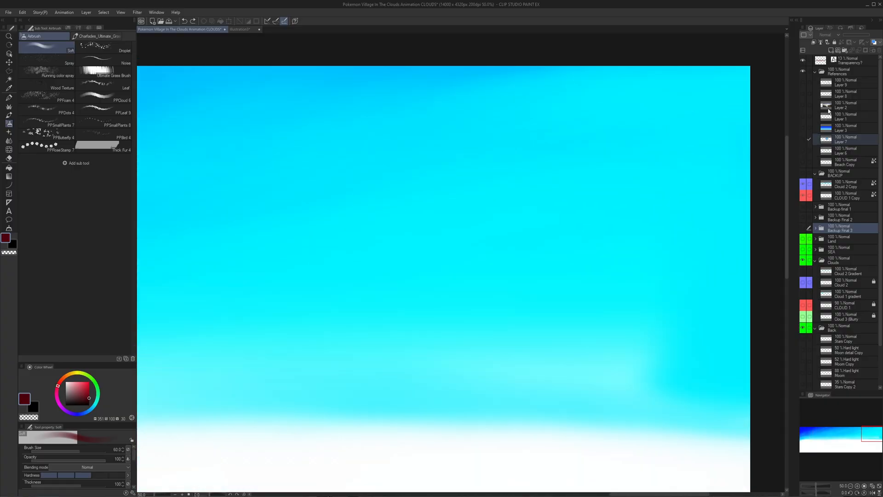
pyautogui.scroll(-2, 835, 78)
pyautogui.scroll(2, 841, 74)
# - Add the text "Sun?" above the Transparency? layer, placed near the top edge of the sky's bright cyan end
pyautogui.click(847, 64)
pyautogui.press('t')
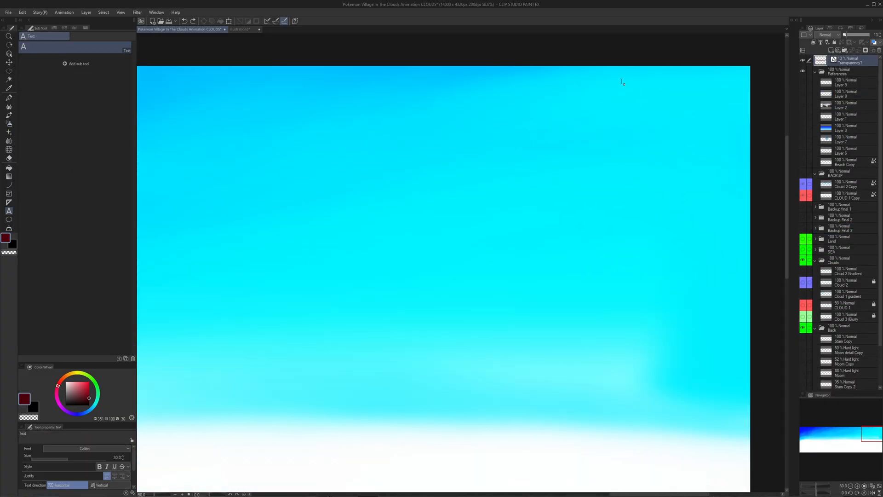
pyautogui.click(622, 82)
pyautogui.write('Sun')
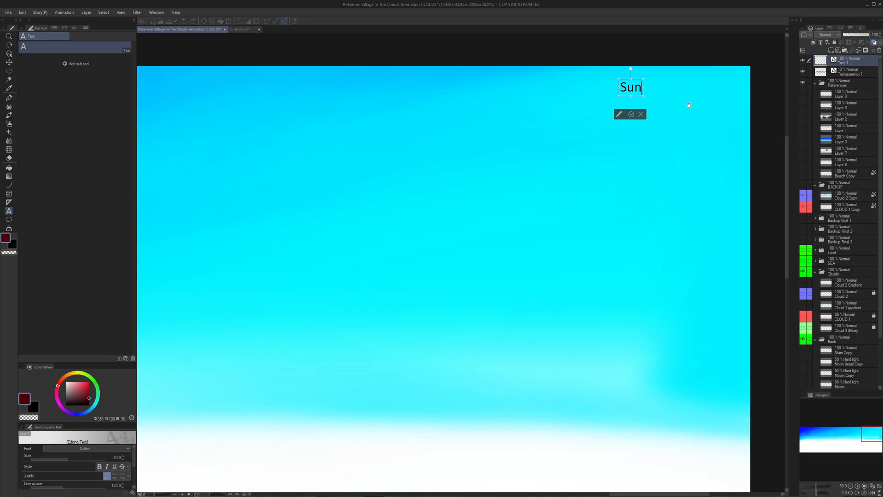
pyautogui.write('?')
pyautogui.press('Escape')
pyautogui.scroll(-5, 618, 222)
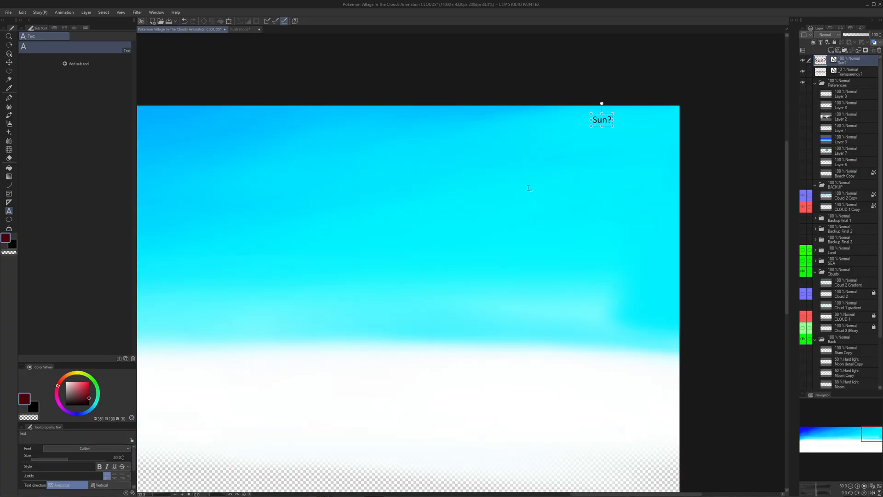
pyautogui.moveTo(541, 226); pyautogui.dragTo(624, 226)
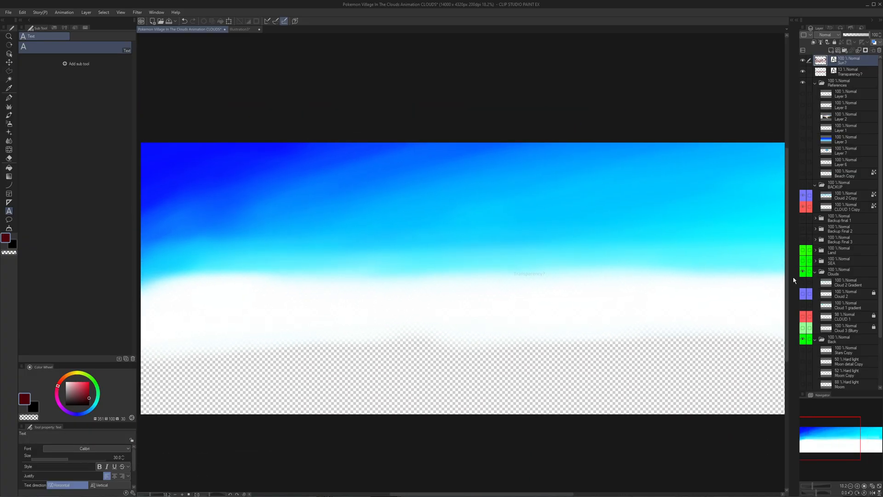
# - Select the SEA folder and examine the sky gradient from the cyan end around the "Sun?" text to the deep blue corner
pyautogui.scroll(-3, 731, 236)
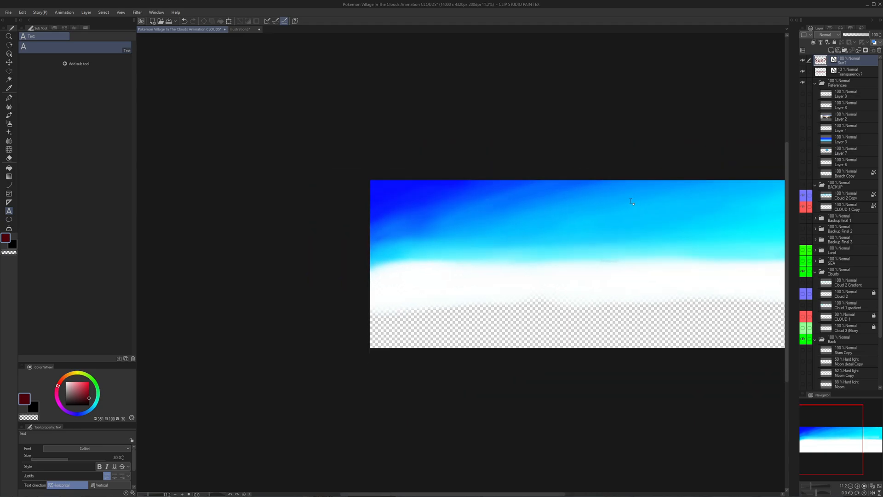
pyautogui.scroll(2, 516, 209)
pyautogui.scroll(2, 312, 209)
pyautogui.moveTo(550, 216); pyautogui.dragTo(355, 201)
pyautogui.scroll(-3, 455, 211)
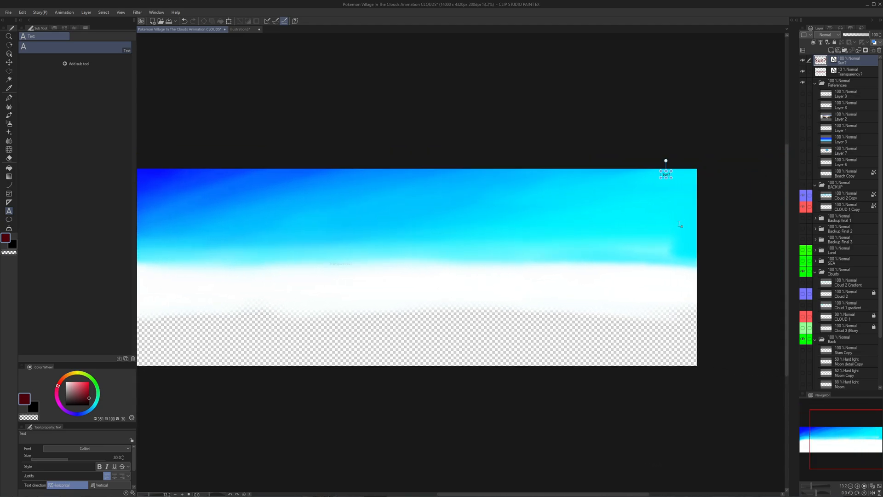
pyautogui.click(842, 260)
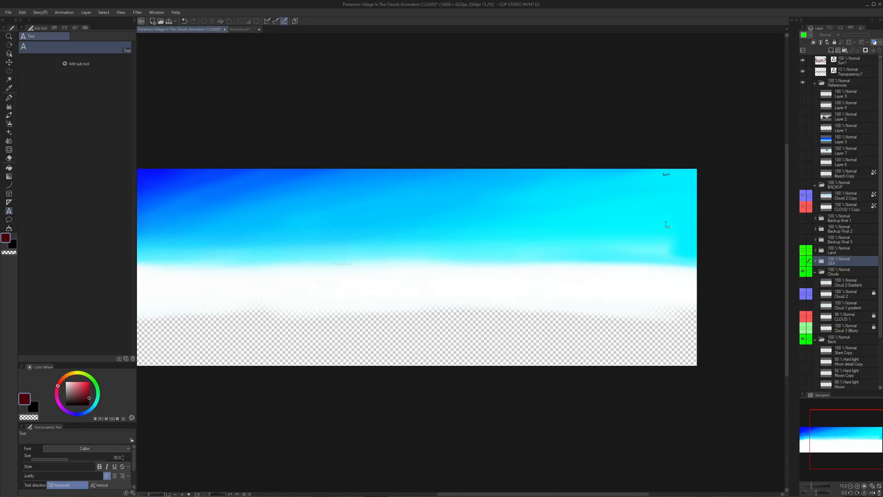
pyautogui.scroll(4, 644, 223)
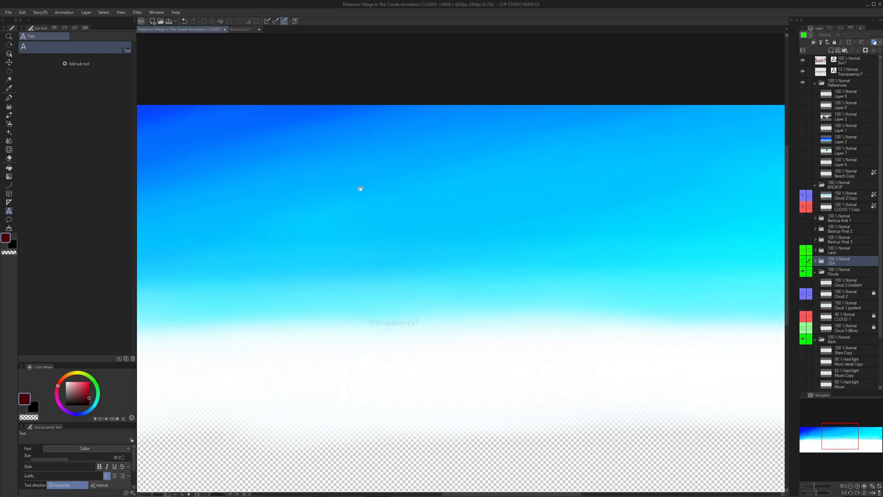
pyautogui.moveTo(361, 189); pyautogui.dragTo(710, 216)
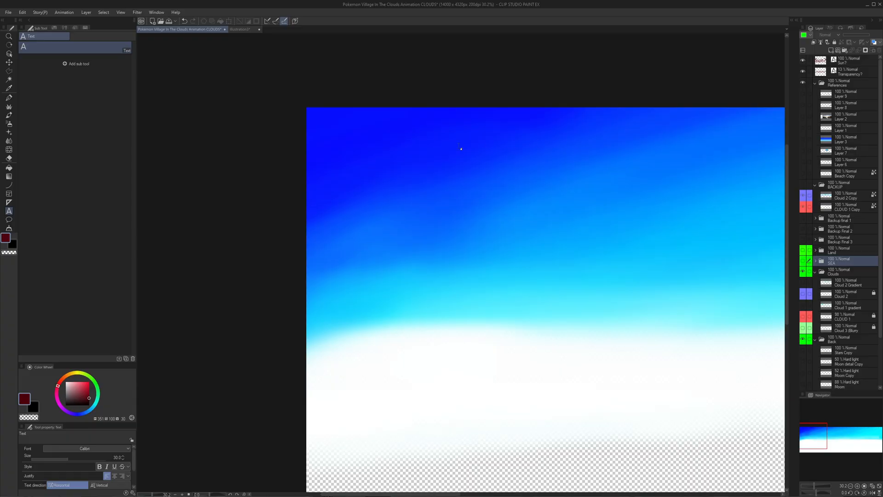
pyautogui.scroll(-4, 545, 156)
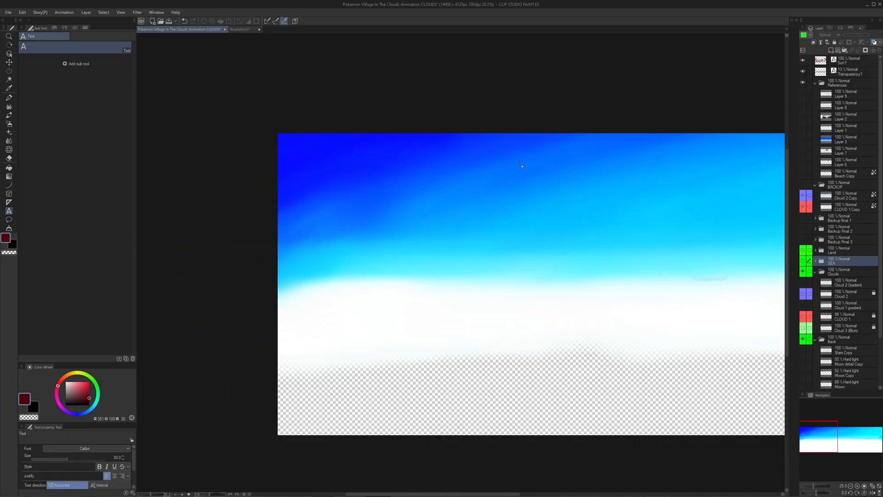
pyautogui.scroll(-2, 556, 163)
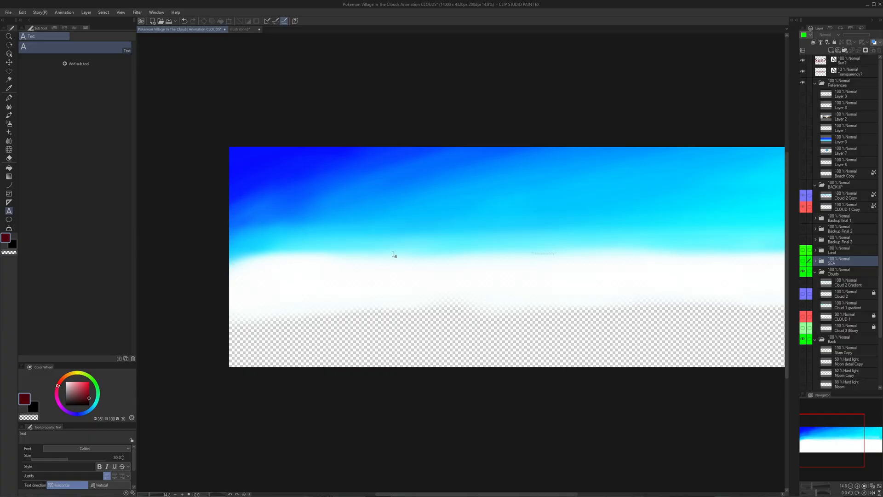
pyautogui.doubleClick(601, 4)
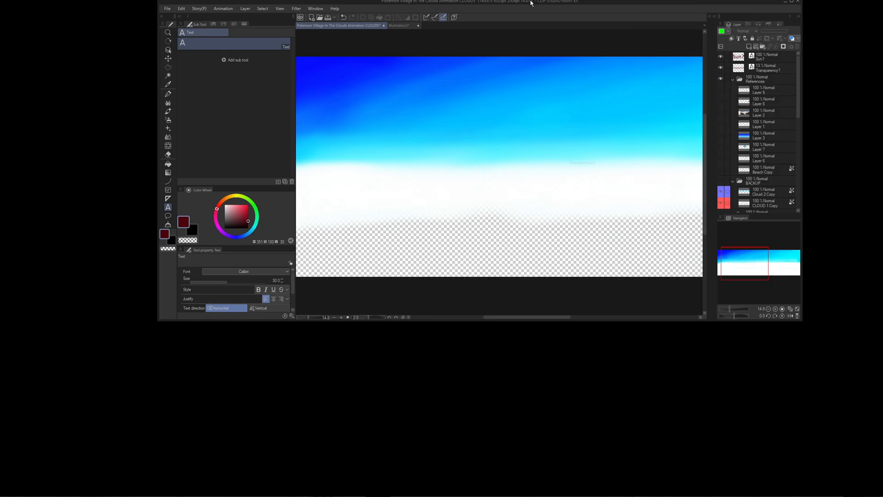
pyautogui.doubleClick(532, 3)
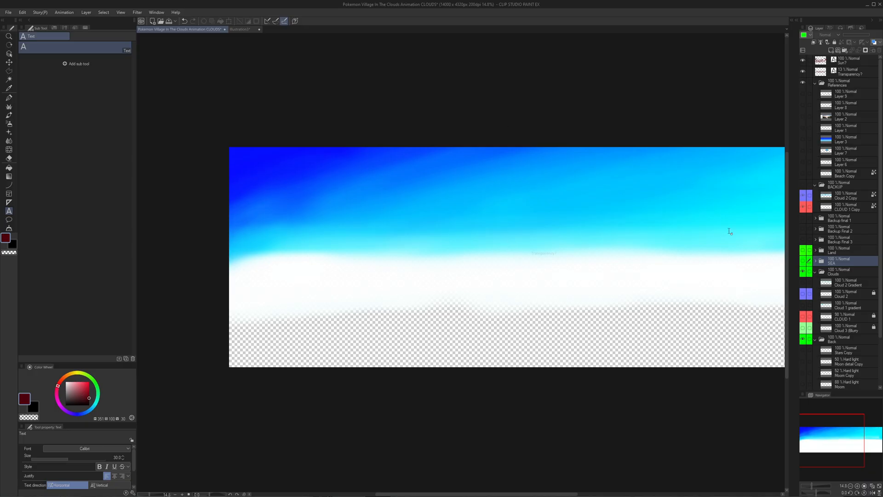
# - Select the Backup Final 2 folder and examine the white horizon band on both sides of the "Transparency?" text
pyautogui.click(846, 231)
pyautogui.moveTo(584, 277); pyautogui.dragTo(360, 279)
pyautogui.scroll(5, 510, 278)
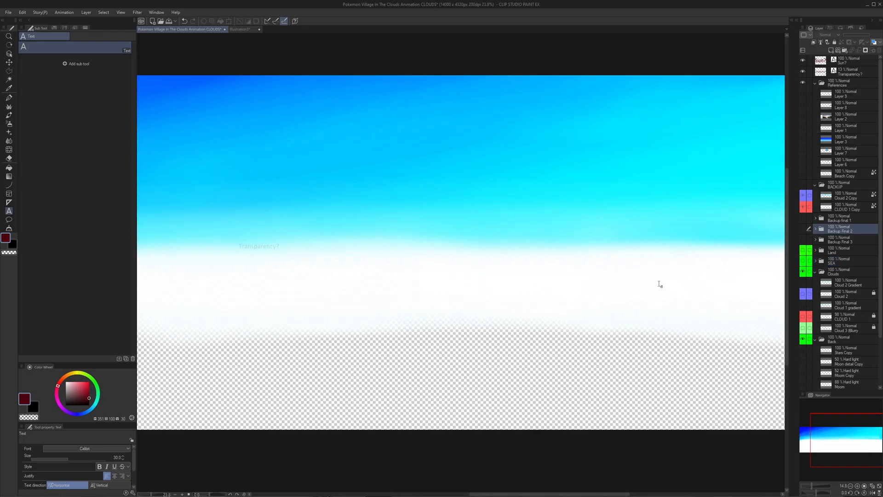
pyautogui.moveTo(659, 284); pyautogui.dragTo(402, 297)
pyautogui.moveTo(451, 251); pyautogui.dragTo(695, 242)
pyautogui.scroll(-4, 694, 244)
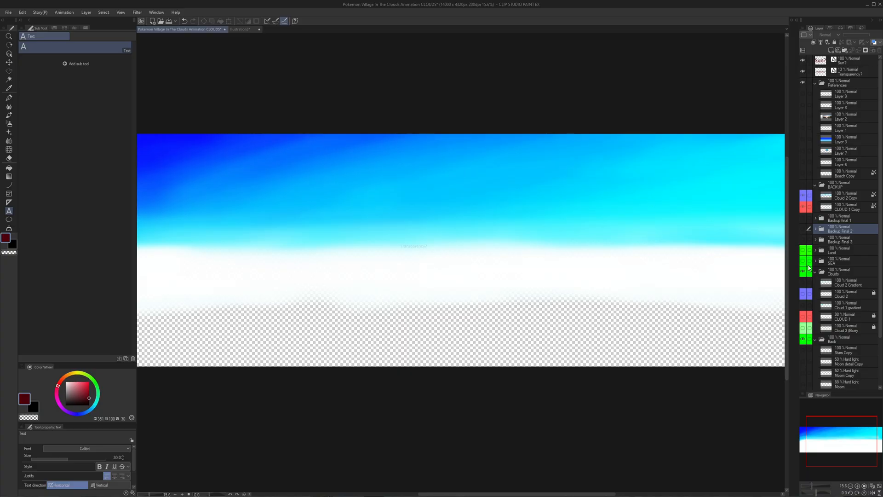
# - Show the Galaxy, Stars and Moon layers in the Back folder
pyautogui.scroll(-5, 809, 267)
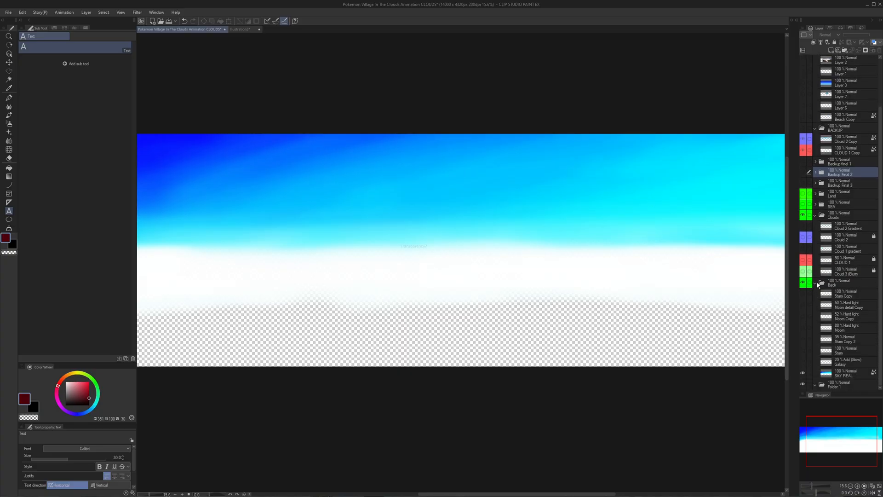
pyautogui.click(816, 283)
pyautogui.click(816, 340)
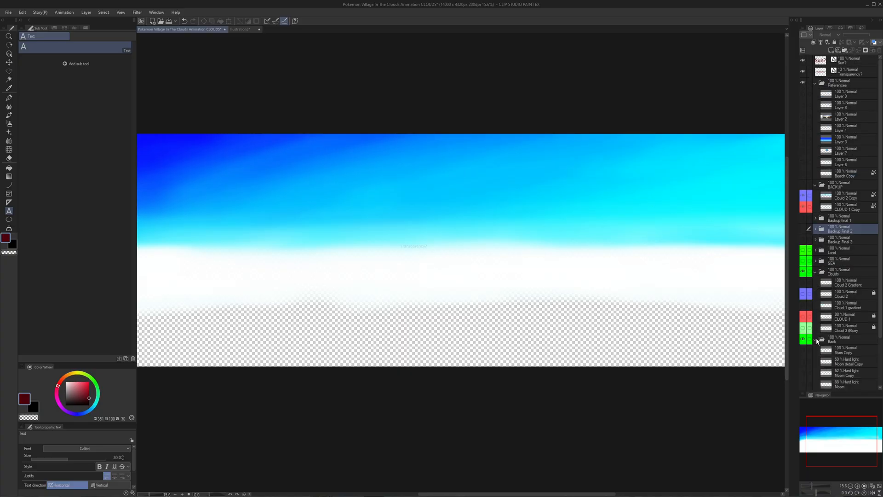
pyautogui.scroll(-2, 814, 351)
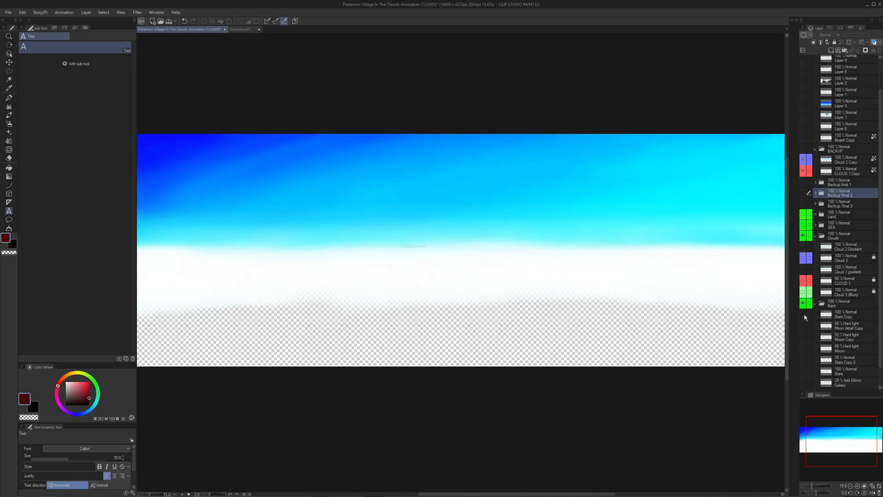
pyautogui.scroll(-1, 805, 329)
pyautogui.click(803, 365)
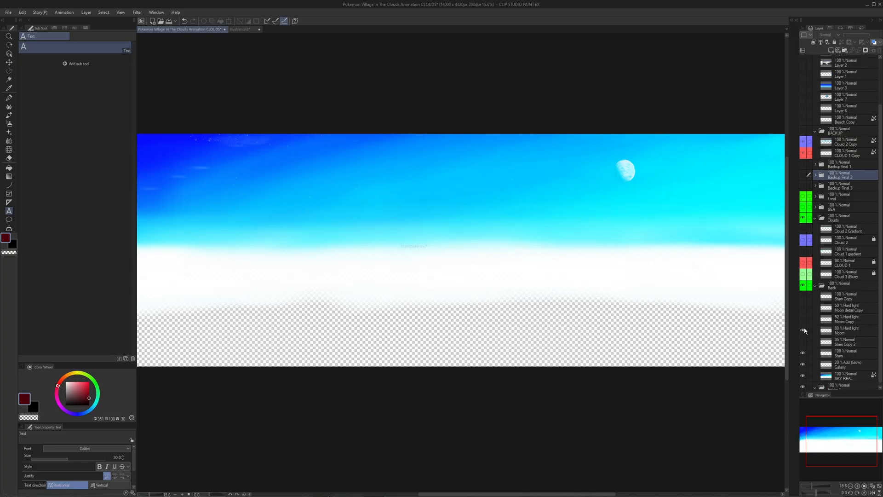
# - Examine the starry deep blue sky and show the Cloud 2, CLOUD 1 and Cloud 3 layers in the Clouds folder
pyautogui.scroll(4, 602, 278)
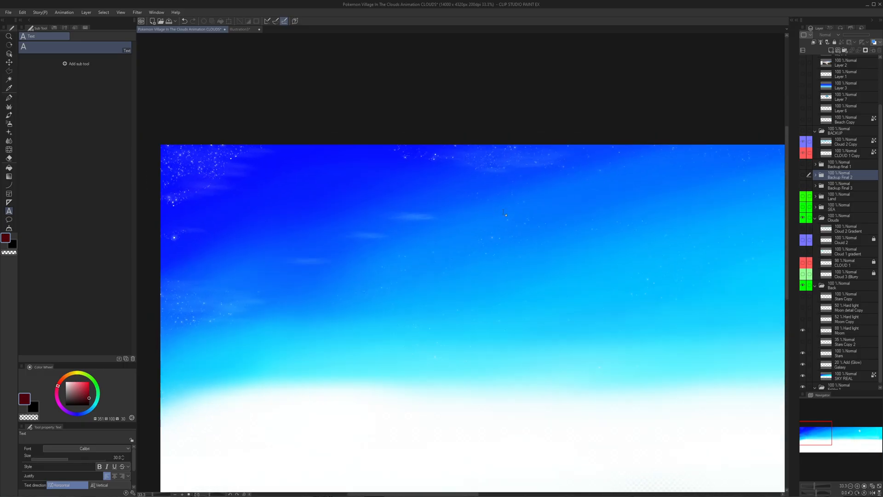
pyautogui.scroll(-2, 508, 211)
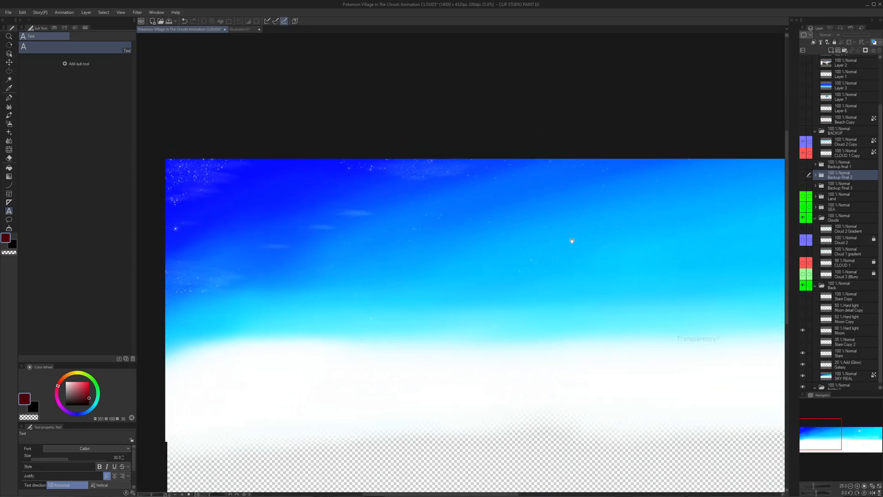
pyautogui.moveTo(572, 241); pyautogui.dragTo(529, 222)
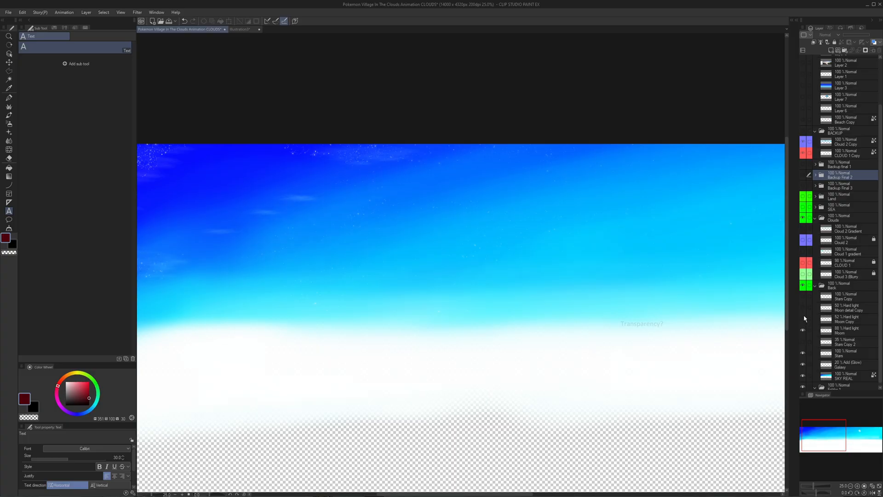
pyautogui.moveTo(719, 263); pyautogui.dragTo(646, 261)
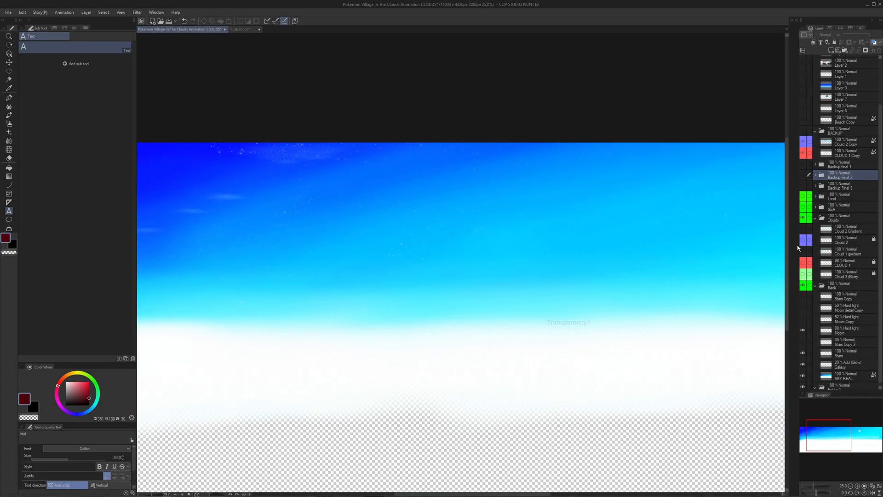
pyautogui.click(803, 229)
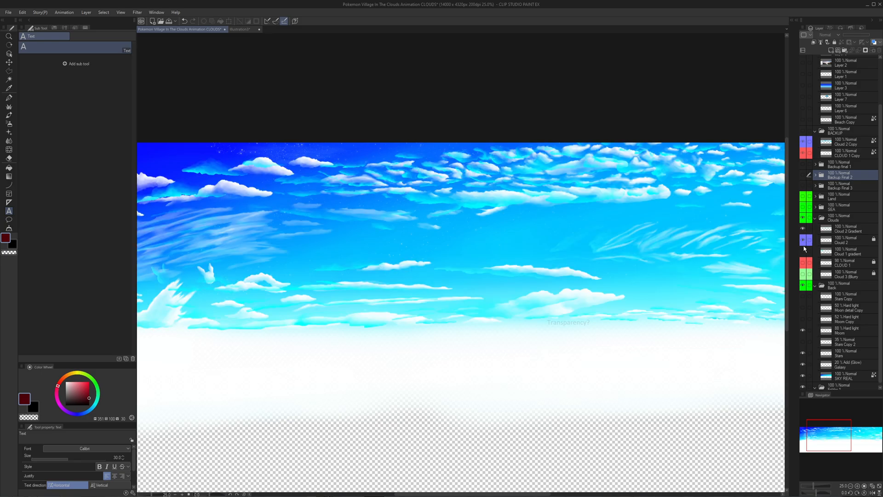
pyautogui.click(803, 263)
pyautogui.click(803, 275)
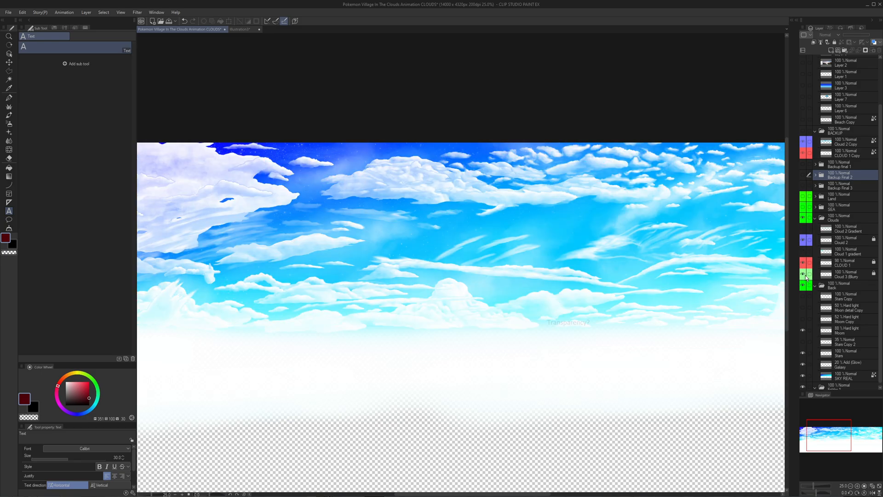
# - Collapse the Back folder and show the SEA and Land folders to view the full panorama
pyautogui.click(817, 287)
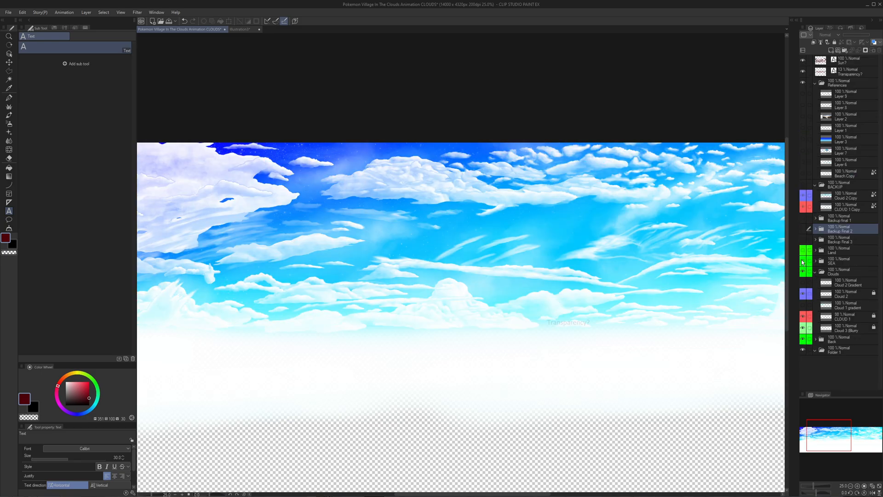
pyautogui.click(802, 261)
pyautogui.click(803, 250)
pyautogui.moveTo(520, 297); pyautogui.dragTo(498, 254)
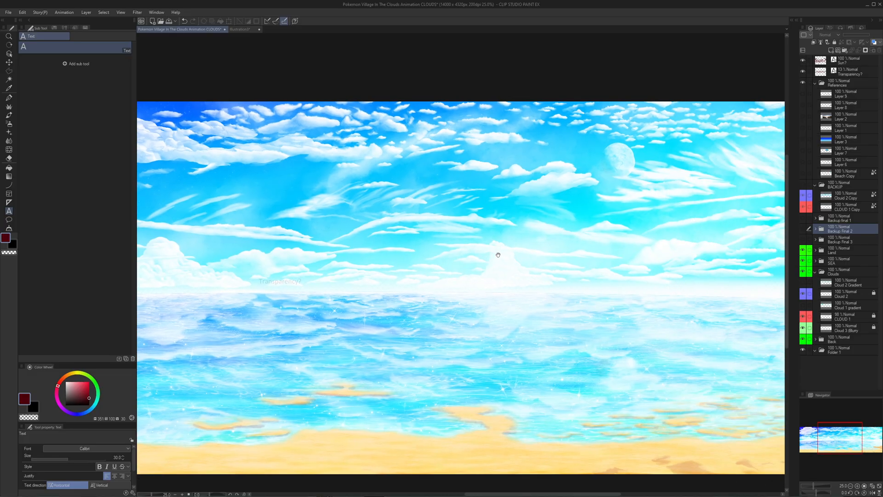
pyautogui.scroll(4, 619, 302)
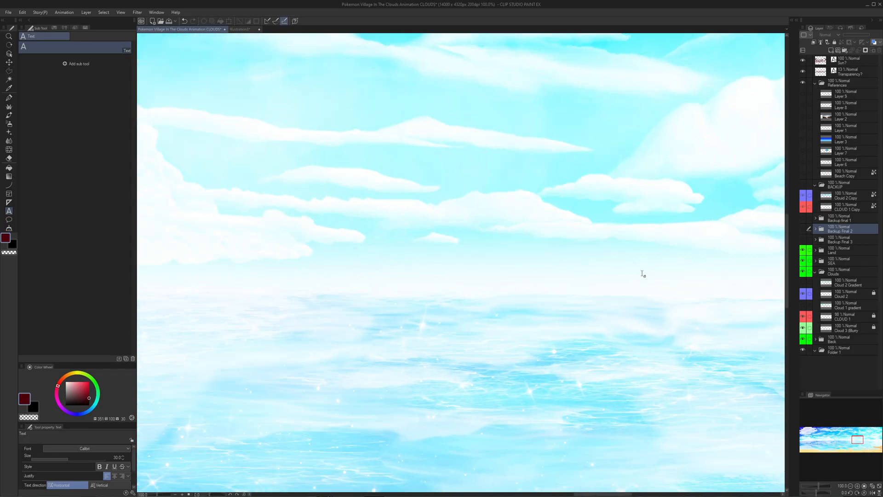
pyautogui.scroll(-7, 643, 274)
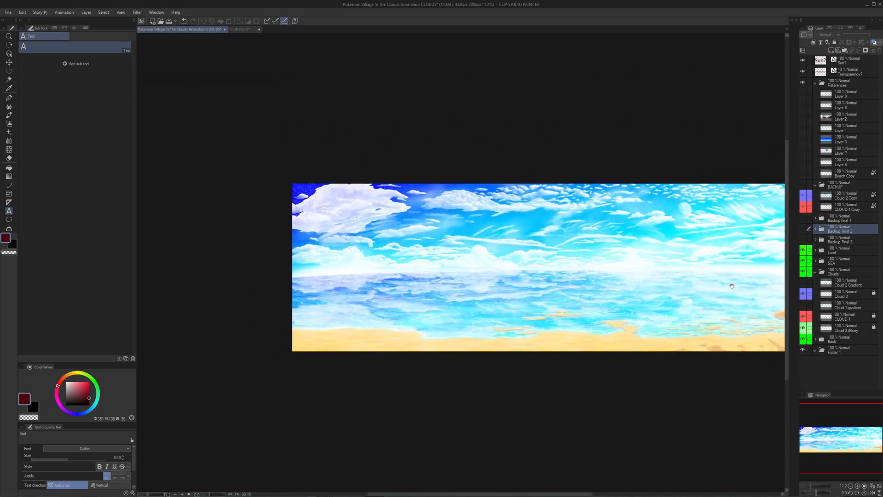
# - Add a new layer between the Back folder and Folder 1 and fill it with white
pyautogui.click(851, 329)
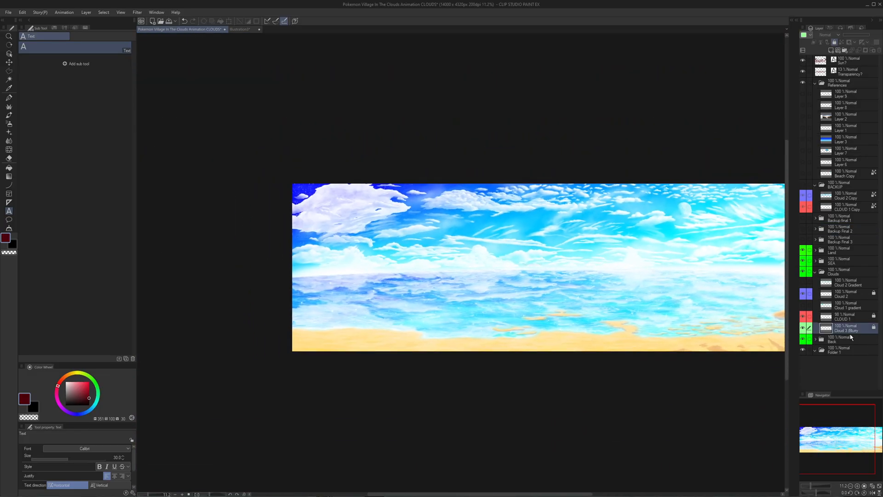
pyautogui.click(816, 339)
pyautogui.scroll(-3, 828, 331)
pyautogui.click(845, 373)
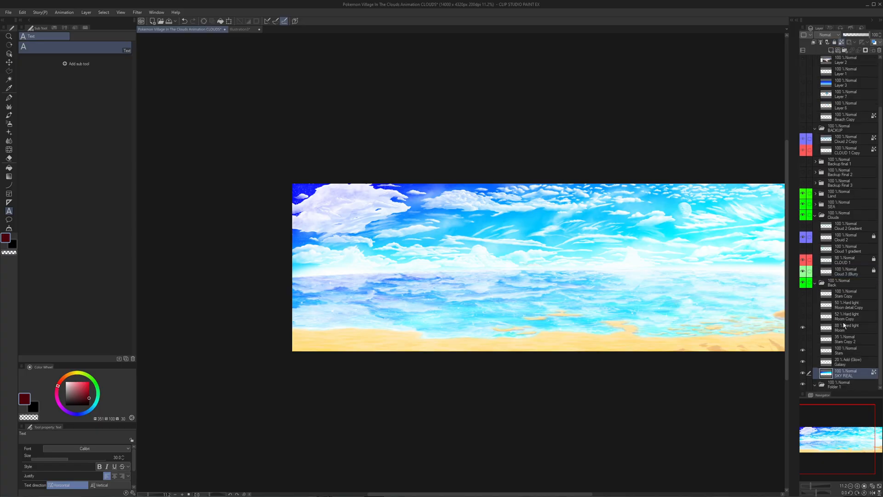
pyautogui.click(840, 50)
pyautogui.scroll(-1, 853, 384)
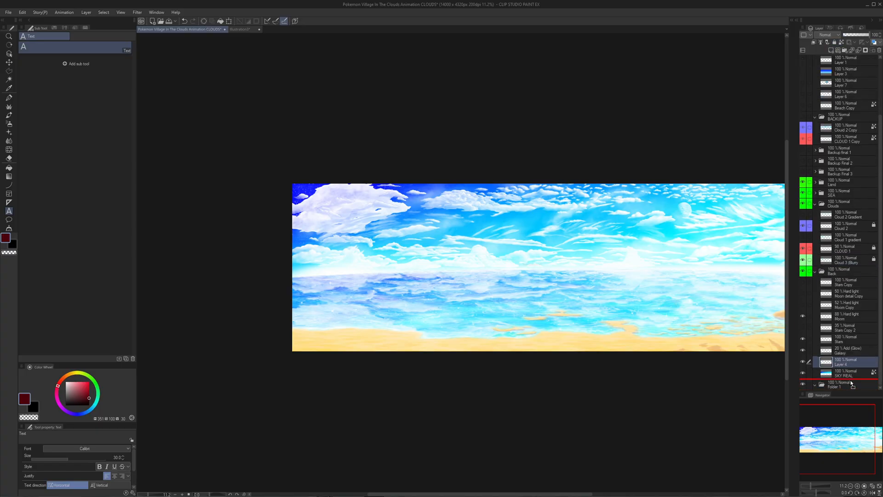
pyautogui.moveTo(852, 382); pyautogui.dragTo(851, 382)
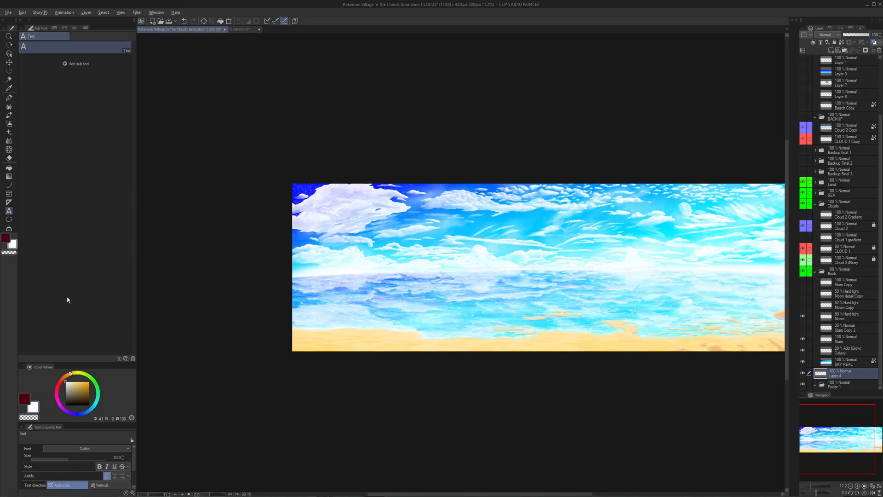
pyautogui.scroll(10, 589, 257)
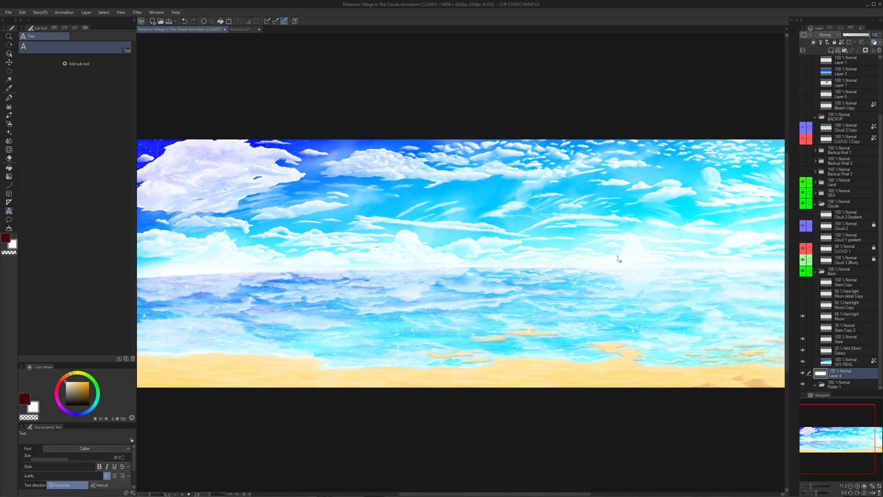
# - Examine the horizon around the "Transparency?" text, where the sea meets the sky, up close and across the panorama
pyautogui.scroll(4, 527, 276)
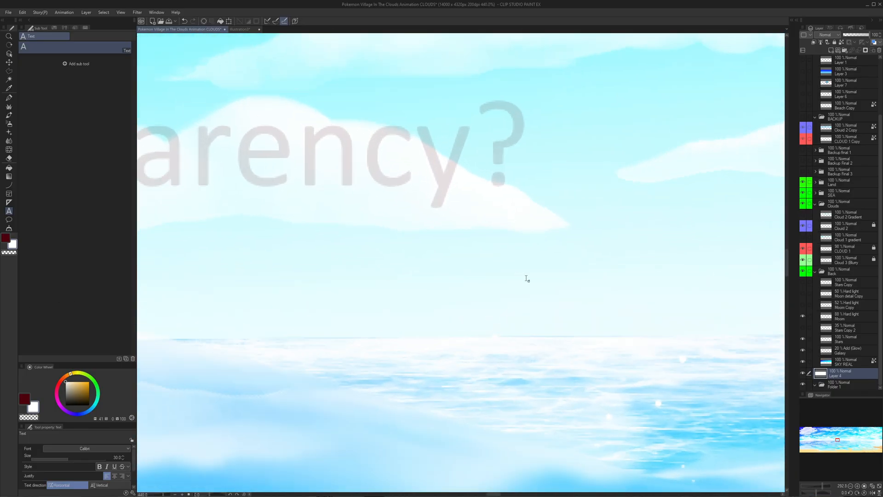
pyautogui.scroll(-7, 527, 275)
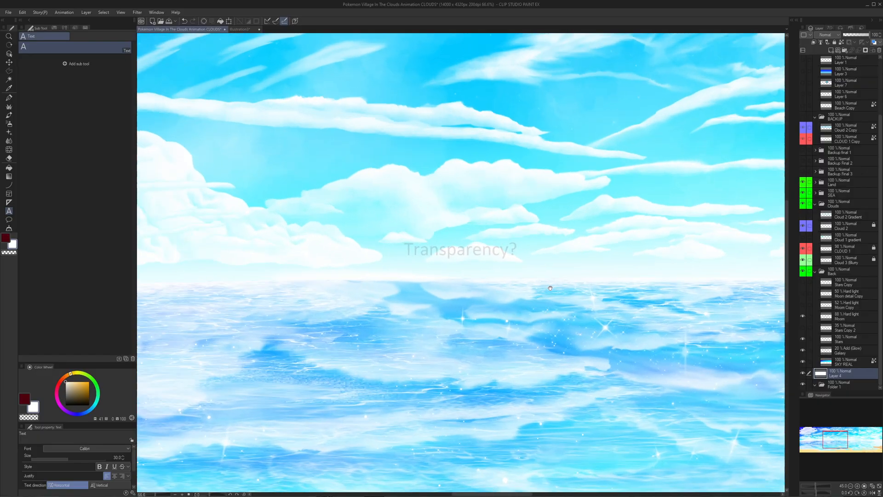
pyautogui.scroll(5, 528, 275)
pyautogui.moveTo(378, 263); pyautogui.dragTo(570, 291)
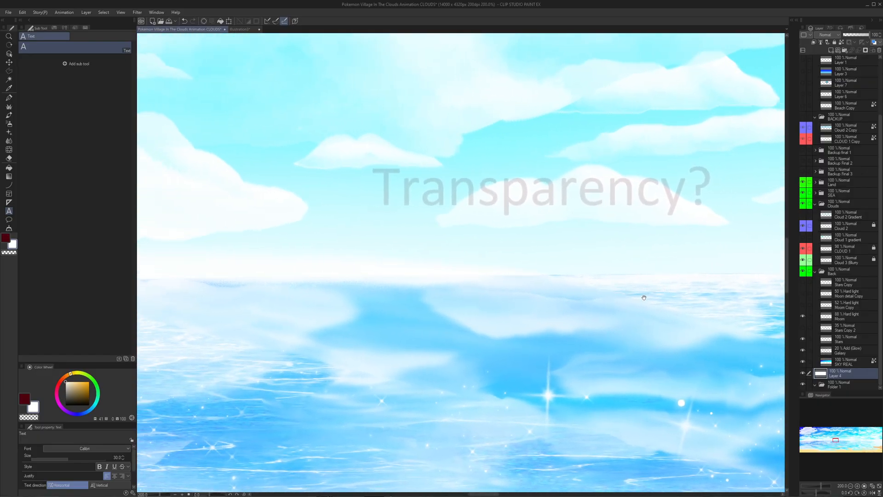
pyautogui.moveTo(644, 298); pyautogui.dragTo(526, 304)
pyautogui.scroll(2, 495, 302)
pyautogui.scroll(-12, 489, 307)
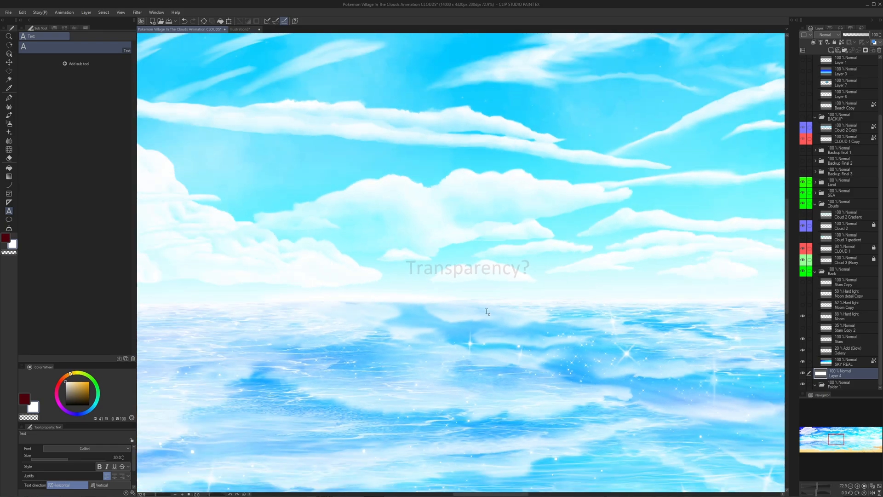
pyautogui.scroll(-3, 487, 312)
pyautogui.scroll(3, 509, 340)
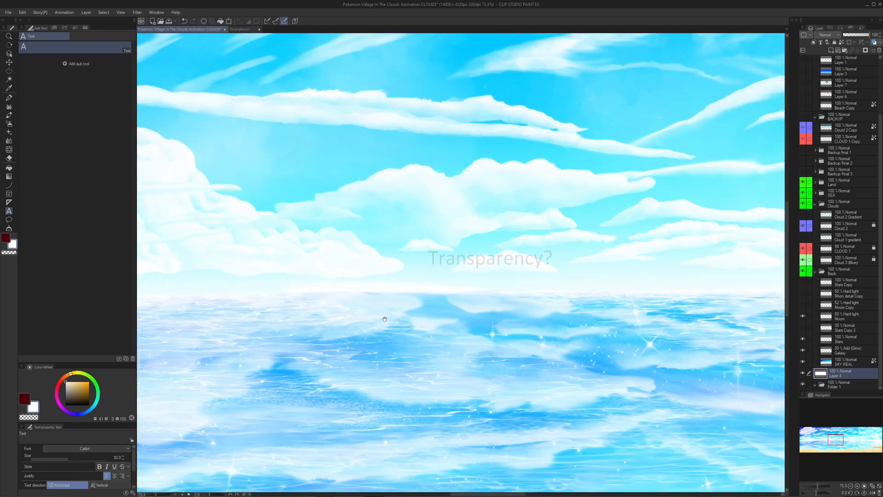
pyautogui.moveTo(363, 315); pyautogui.dragTo(546, 314)
pyautogui.moveTo(666, 307); pyautogui.dragTo(328, 302)
pyautogui.scroll(-8, 407, 311)
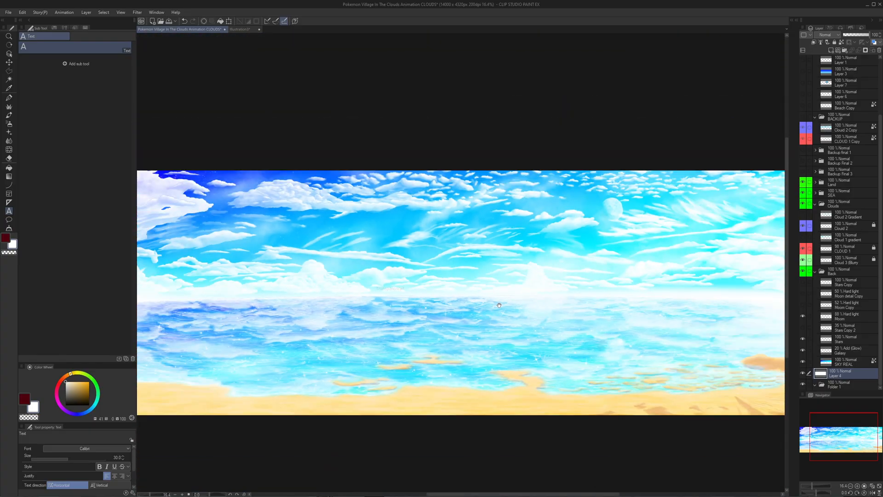
pyautogui.moveTo(499, 305); pyautogui.dragTo(659, 292)
pyautogui.scroll(4, 524, 286)
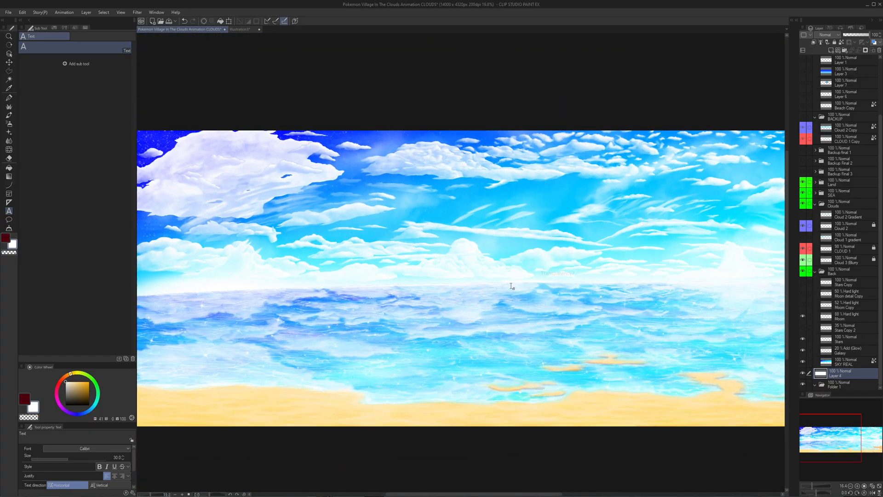
pyautogui.press('t')
pyautogui.click(575, 263)
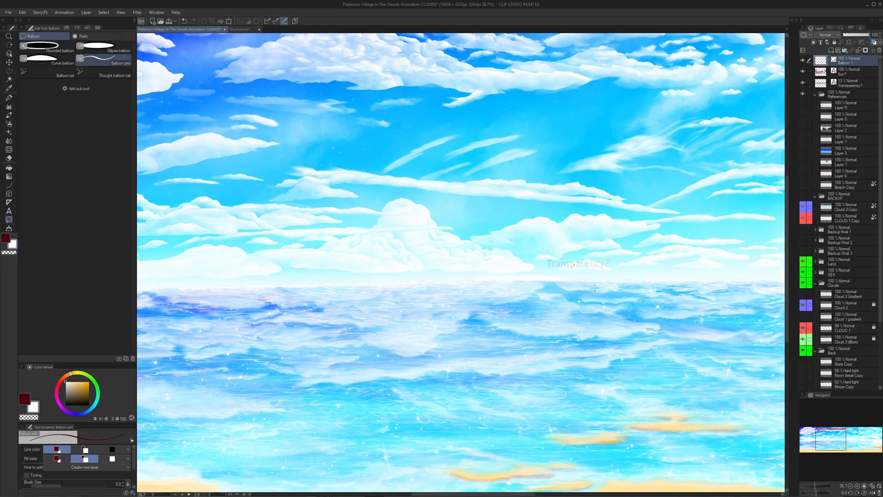
pyautogui.hotkey('ctrl', 'z')
# - Move the "Transparency?" text slightly down towards the horizon line
pyautogui.press('t')
pyautogui.click(577, 264)
pyautogui.moveTo(564, 260); pyautogui.dragTo(546, 268)
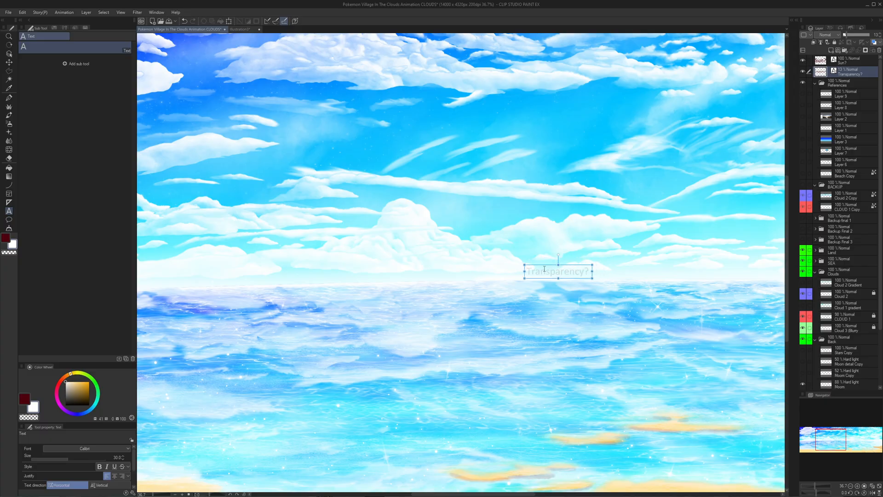
# - Replace the moved text with "Sea parted? !", raise its layer's opacity to about 55%, and select the Clouds folder
pyautogui.click(546, 270)
pyautogui.hotkey('ctrl', 'a')
pyautogui.write('Sea parted')
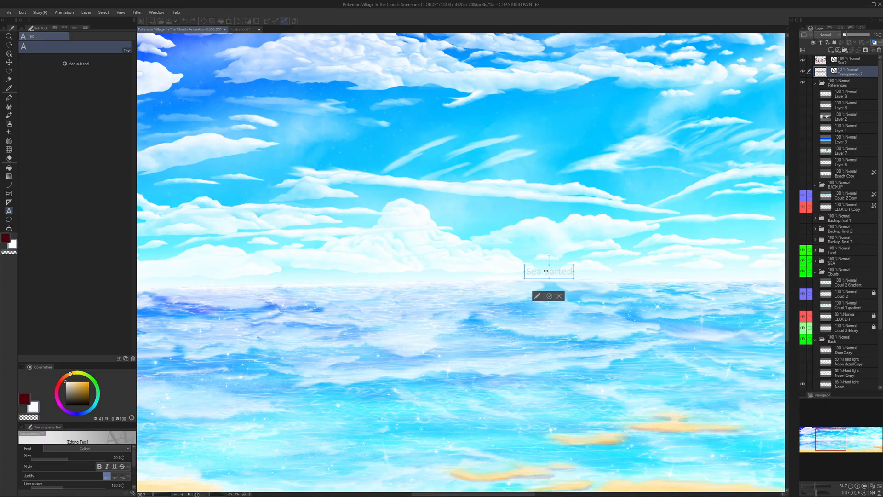
pyautogui.click(589, 265)
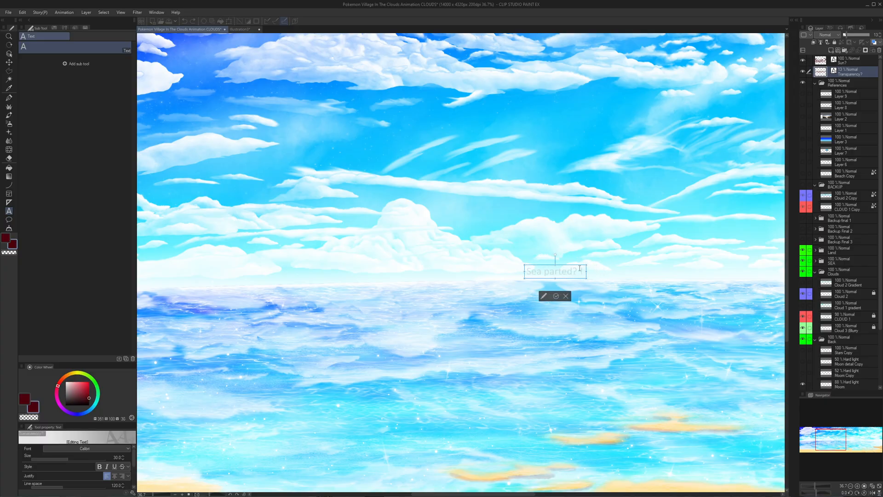
pyautogui.click(839, 74)
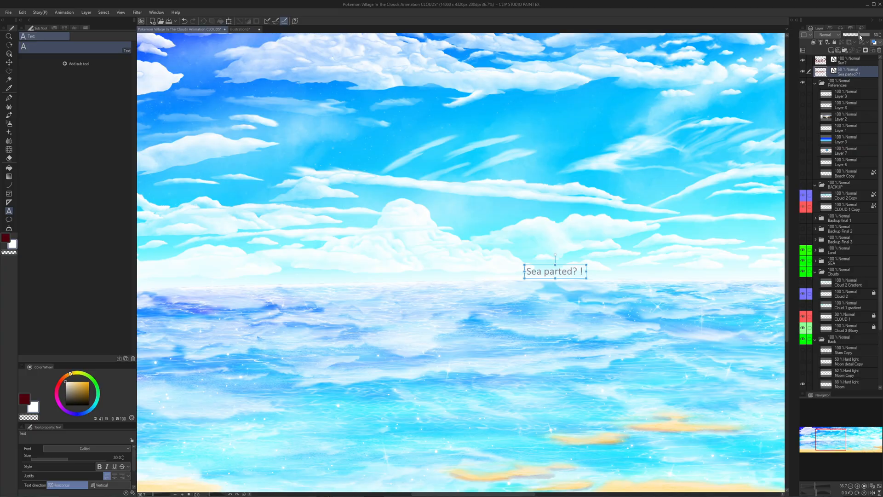
pyautogui.click(864, 273)
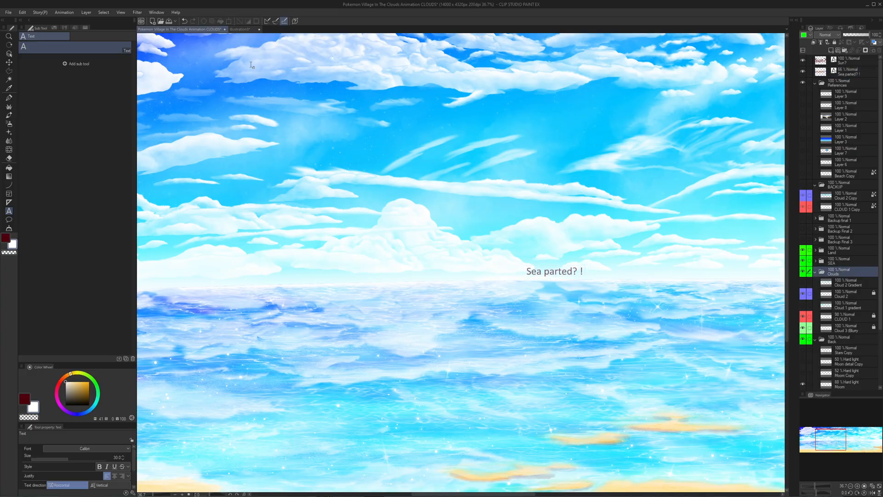
# - Switch to the blank Illustration3 canvas and set the secondary colour to bright cyan
pyautogui.click(246, 31)
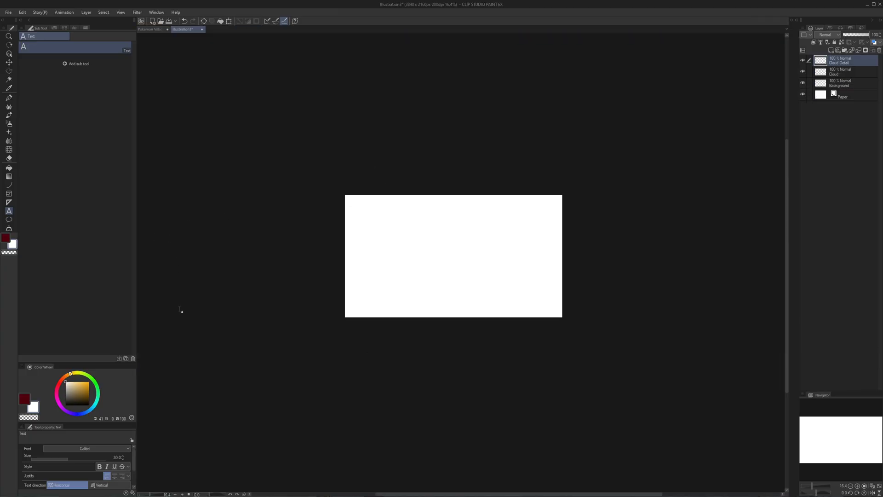
pyautogui.scroll(3, 176, 319)
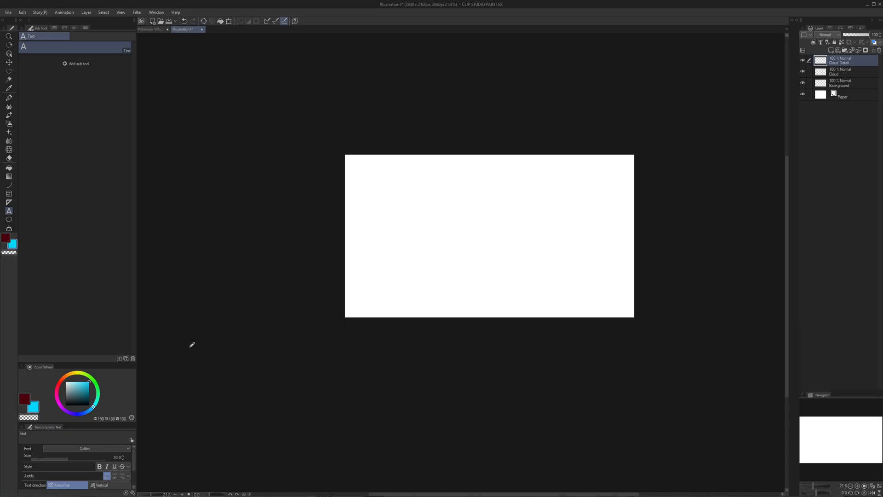
pyautogui.scroll(4, 518, 237)
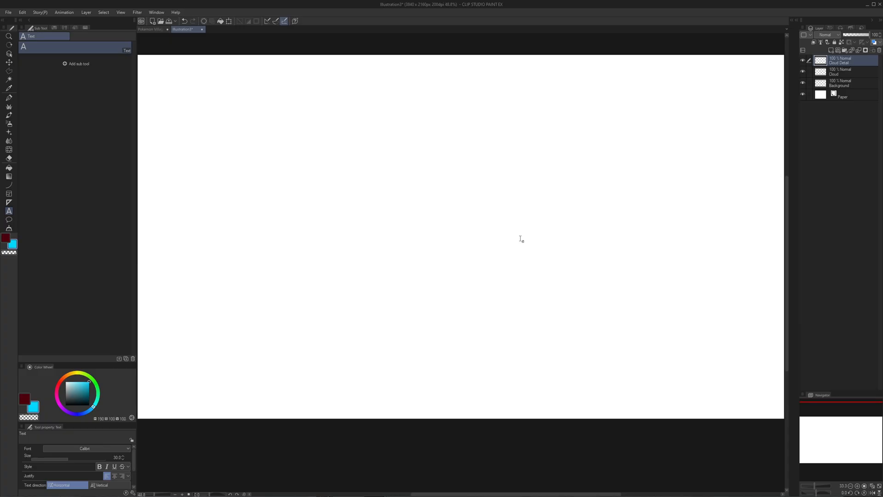
# - Airbrush soft bright cyan over the lower-right half of the canvas with the Soft airbrush at size 1200
pyautogui.press('b')
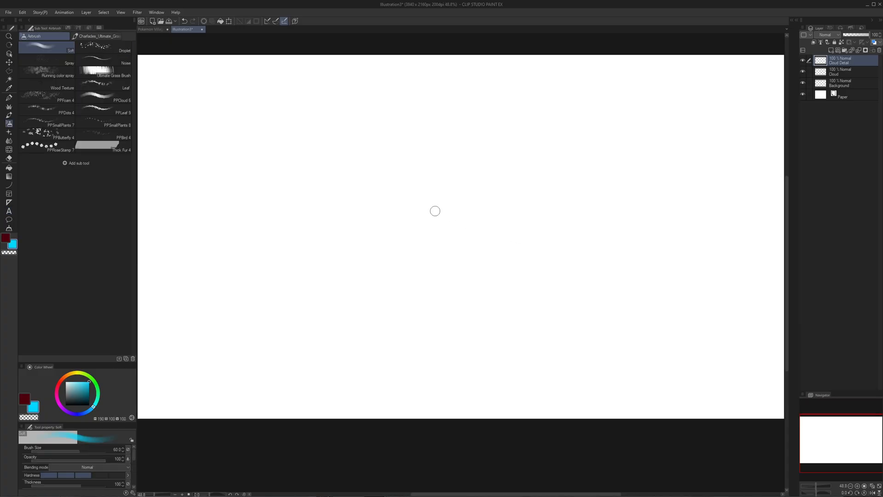
pyautogui.moveTo(422, 189); pyautogui.dragTo(401, 212)
pyautogui.scroll(-2, 401, 212)
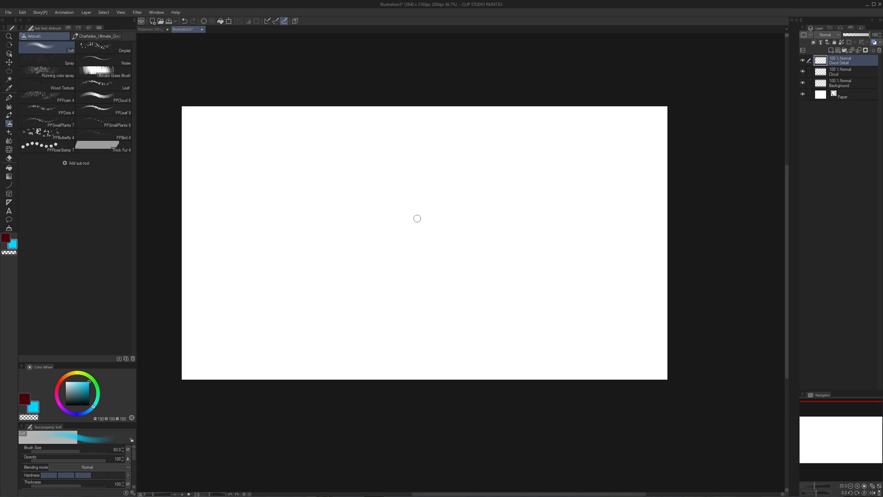
pyautogui.press(']')
pyautogui.press(']')
pyautogui.press(']')
pyautogui.press(']')
pyautogui.press(']')
pyautogui.press(']')
pyautogui.press(']')
pyautogui.press(']')
pyautogui.press(']')
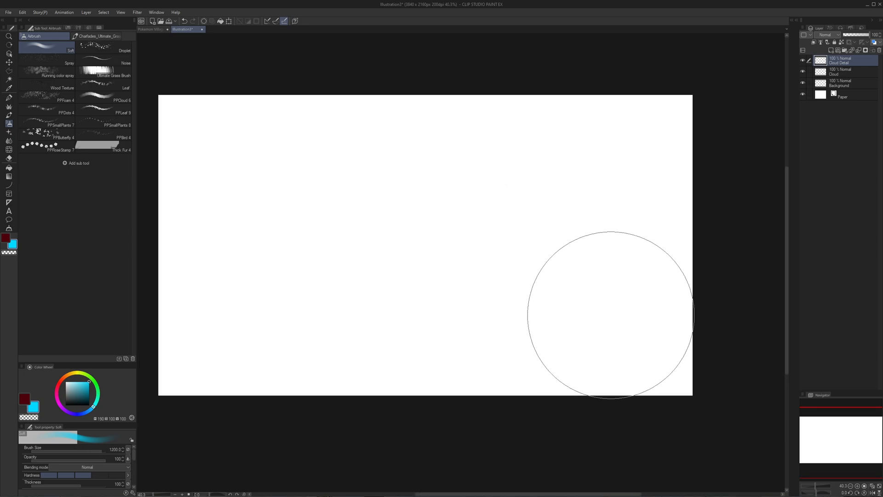
pyautogui.moveTo(701, 330)
pyautogui.mouseDown()
pyautogui.moveTo(652, 362)
pyautogui.moveTo(569, 373)
pyautogui.moveTo(489, 409)
pyautogui.moveTo(456, 395)
pyautogui.moveTo(493, 318)
pyautogui.moveTo(435, 319)
pyautogui.moveTo(565, 254)
pyautogui.mouseUp()
pyautogui.moveTo(520, 288); pyautogui.dragTo(475, 317)
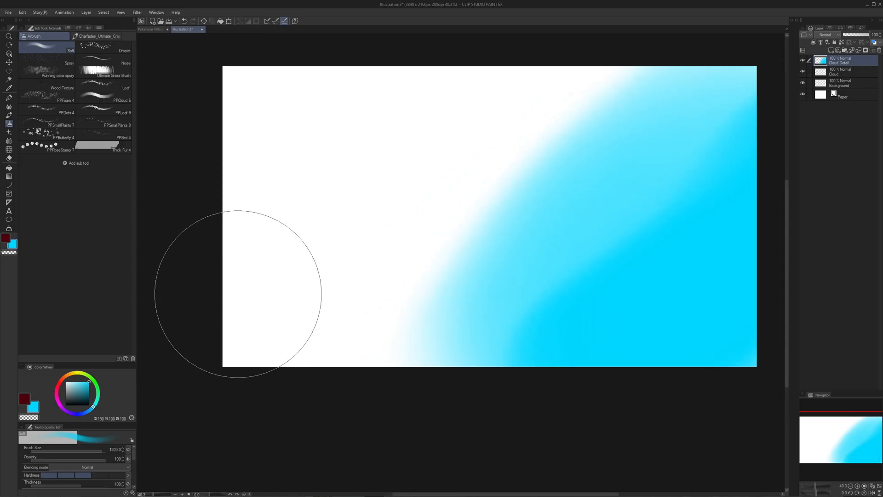
# - Move the cyan paint from the Cloud Detail layer to the Background layer and merge it there
pyautogui.hotkey('ctrl', 'a')
pyautogui.press('Delete')
pyautogui.click(848, 86)
pyautogui.hotkey('ctrl', 'shift', 'v')
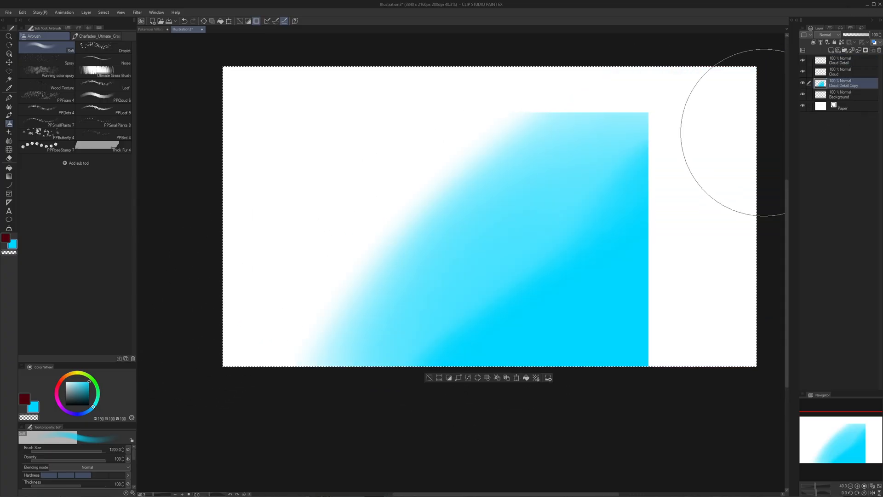
pyautogui.hotkey('ctrl', 'z')
pyautogui.hotkey('ctrl', 'v')
pyautogui.hotkey('ctrl', 'e')
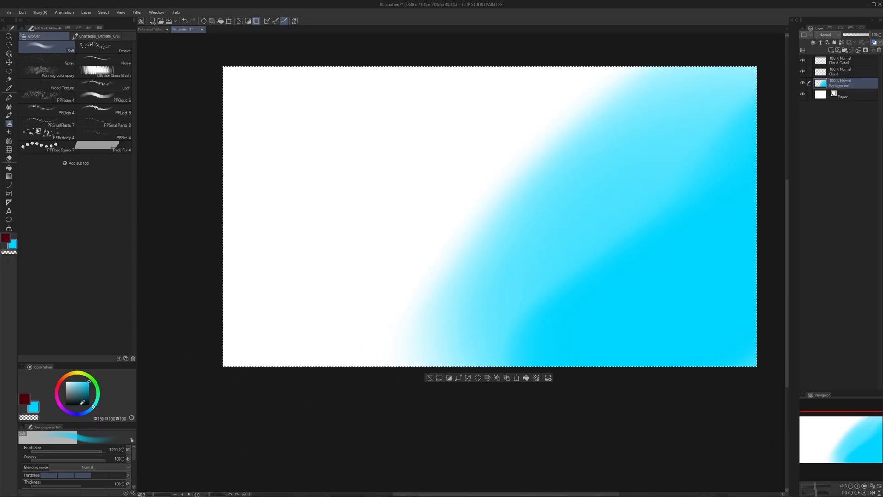
# - Paint a broad diagonal band of medium blue (hue 213) beside the cyan on the Background layer
pyautogui.click(86, 413)
pyautogui.moveTo(348, 338)
pyautogui.mouseDown()
pyautogui.moveTo(441, 246)
pyautogui.moveTo(710, 60)
pyautogui.mouseUp()
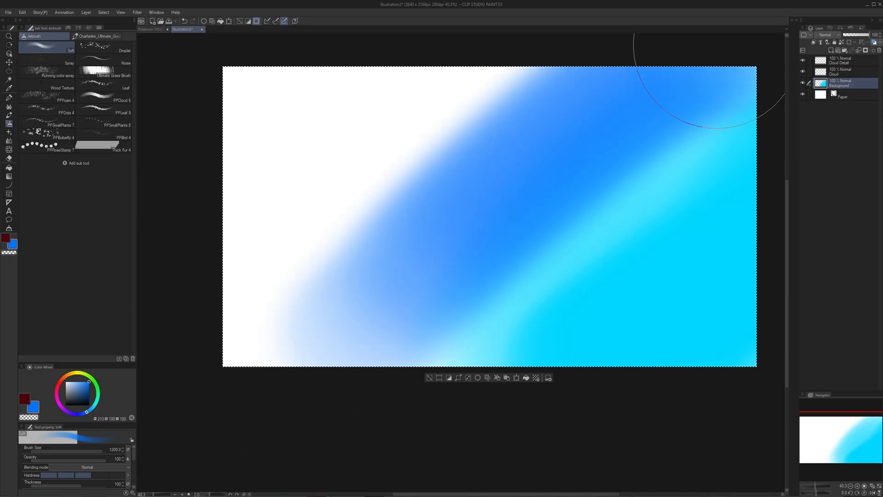
pyautogui.hotkey('ctrl', 'z')
pyautogui.moveTo(627, 53)
pyautogui.mouseDown()
pyautogui.moveTo(382, 296)
pyautogui.moveTo(524, 145)
pyautogui.moveTo(575, 106)
pyautogui.moveTo(351, 351)
pyautogui.moveTo(443, 187)
pyautogui.moveTo(554, 55)
pyautogui.moveTo(462, 53)
pyautogui.moveTo(350, 299)
pyautogui.moveTo(374, 230)
pyautogui.moveTo(369, 262)
pyautogui.moveTo(569, 87)
pyautogui.moveTo(382, 327)
pyautogui.moveTo(240, 434)
pyautogui.mouseUp()
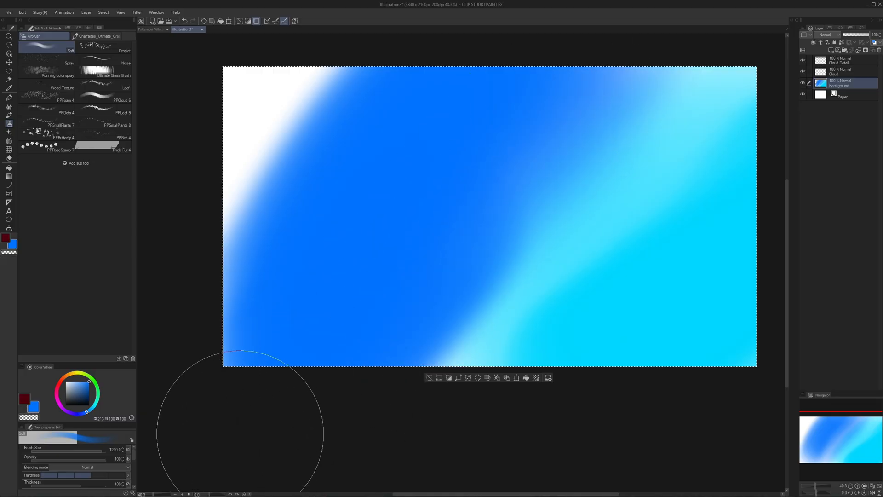
# - Fill the sky's upper-left corner with deep blue (hue 243), brushing it diagonally into the medium blue
pyautogui.click(74, 415)
pyautogui.moveTo(233, 201)
pyautogui.mouseDown()
pyautogui.moveTo(296, 55)
pyautogui.moveTo(335, 43)
pyautogui.moveTo(236, 164)
pyautogui.moveTo(138, 336)
pyautogui.moveTo(258, 239)
pyautogui.mouseUp()
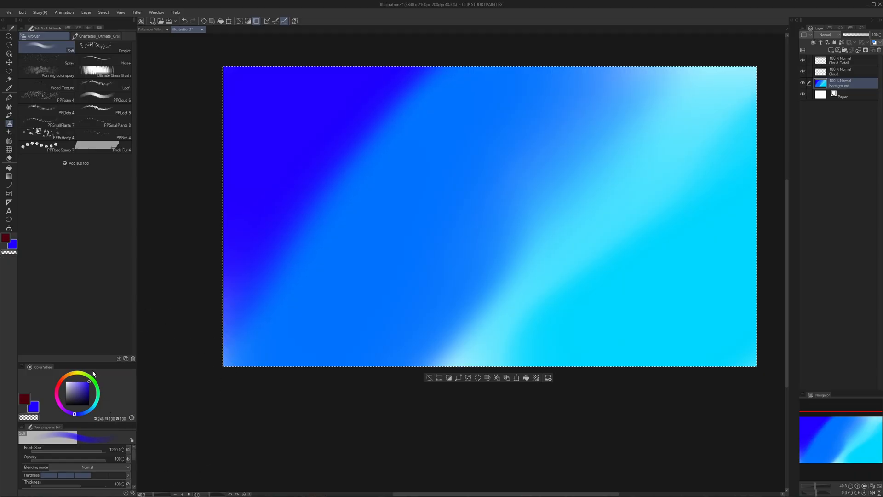
pyautogui.moveTo(286, 240)
pyautogui.mouseDown()
pyautogui.moveTo(434, 101)
pyautogui.moveTo(329, 164)
pyautogui.moveTo(481, 71)
pyautogui.moveTo(335, 88)
pyautogui.moveTo(157, 233)
pyautogui.moveTo(227, 233)
pyautogui.moveTo(329, 138)
pyautogui.moveTo(400, 41)
pyautogui.moveTo(339, 95)
pyautogui.moveTo(481, 32)
pyautogui.mouseUp()
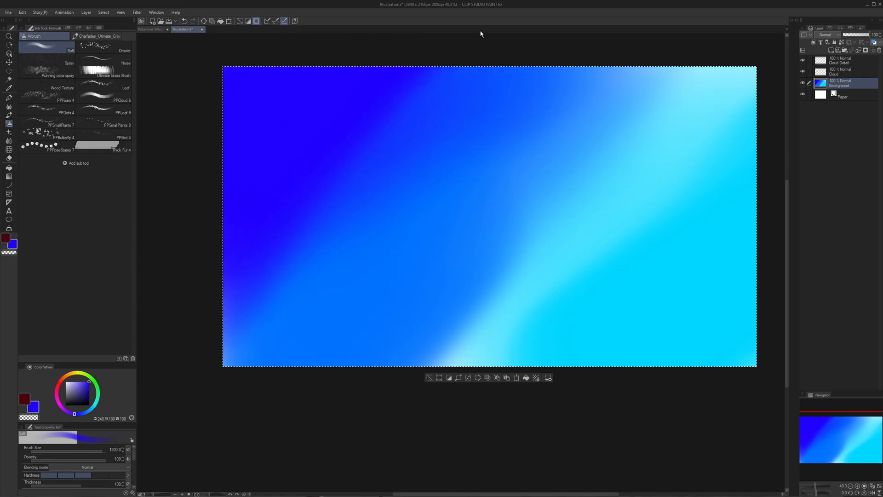
# - Brush azure blue (hue 208, full saturation and brightness) diagonally across the edge between the deep and medium blue
pyautogui.press('x')
pyautogui.click(86, 413)
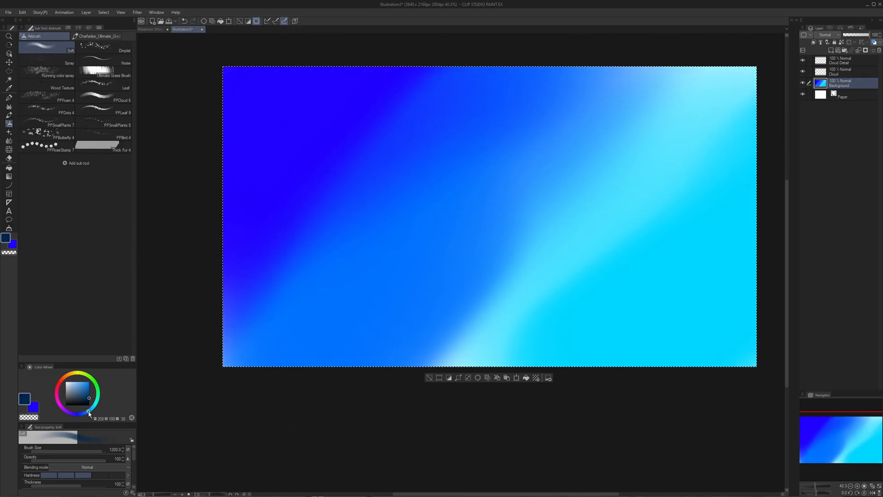
pyautogui.moveTo(230, 266)
pyautogui.mouseDown()
pyautogui.moveTo(435, 122)
pyautogui.moveTo(242, 319)
pyautogui.mouseUp()
pyautogui.hotkey('ctrl', 'z')
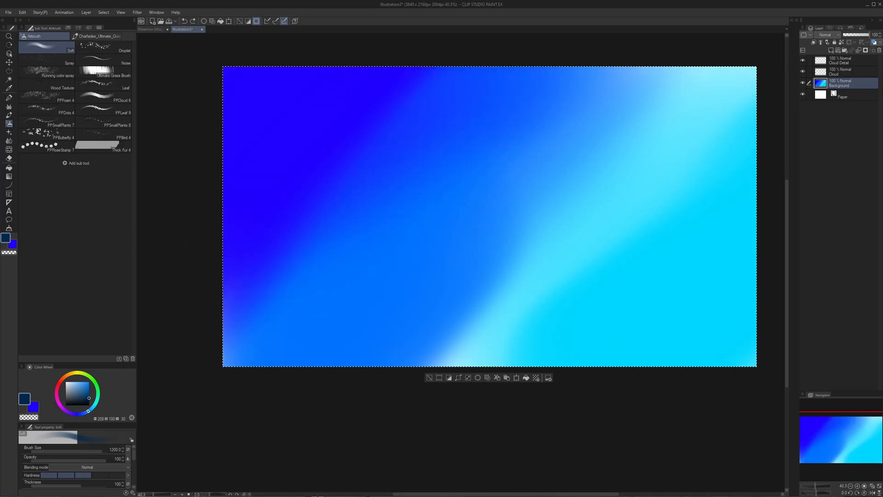
pyautogui.click(89, 382)
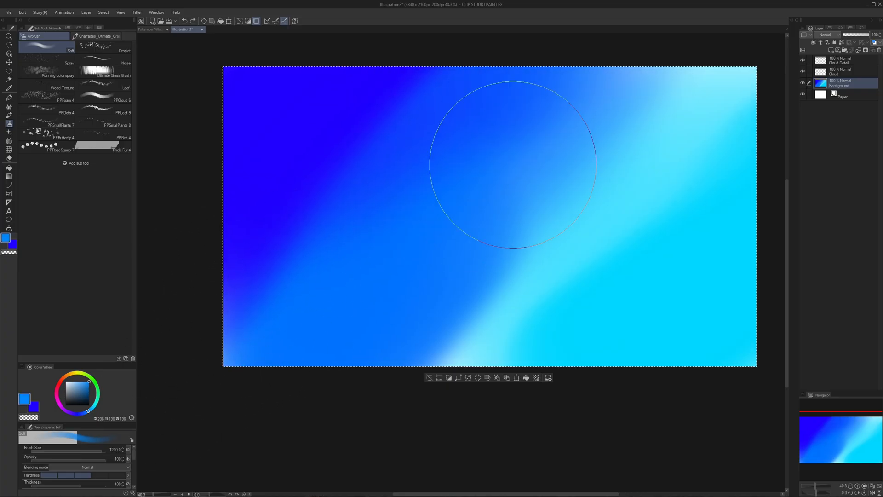
pyautogui.moveTo(513, 165)
pyautogui.mouseDown()
pyautogui.moveTo(282, 276)
pyautogui.moveTo(450, 105)
pyautogui.moveTo(213, 345)
pyautogui.mouseUp()
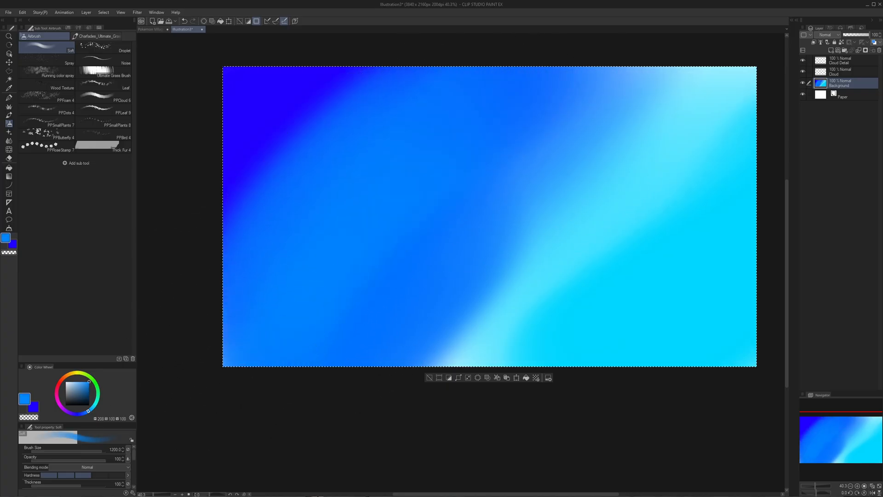
pyautogui.hotkey('ctrl', 'z')
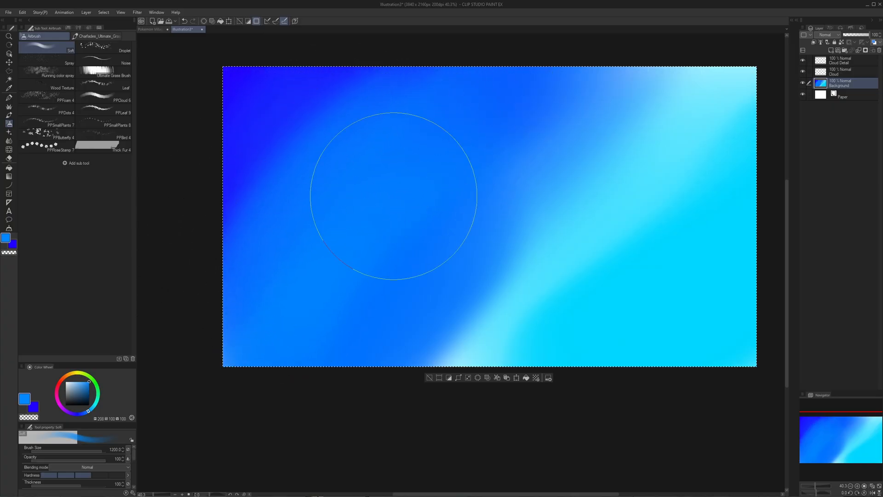
# - Paint bright cyan (hue 181) over the sky's lower-right area and brush it diagonally into the blue band
pyautogui.click(96, 405)
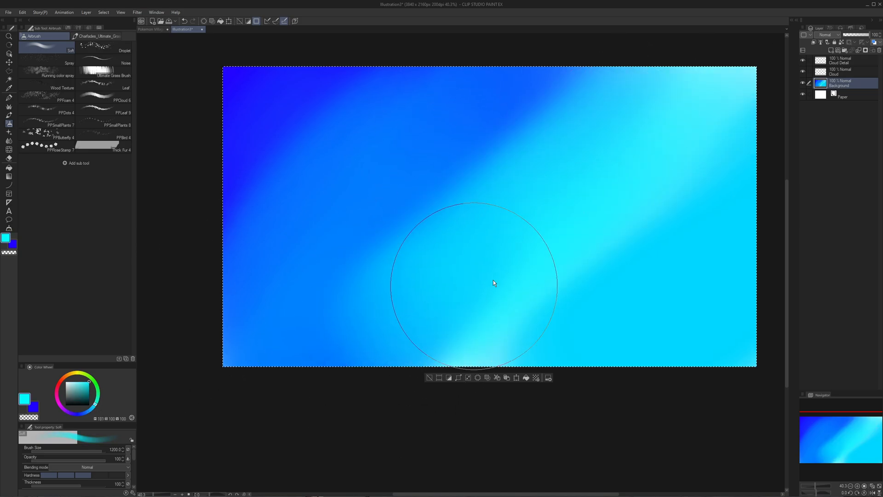
pyautogui.hotkey('ctrl', 'z')
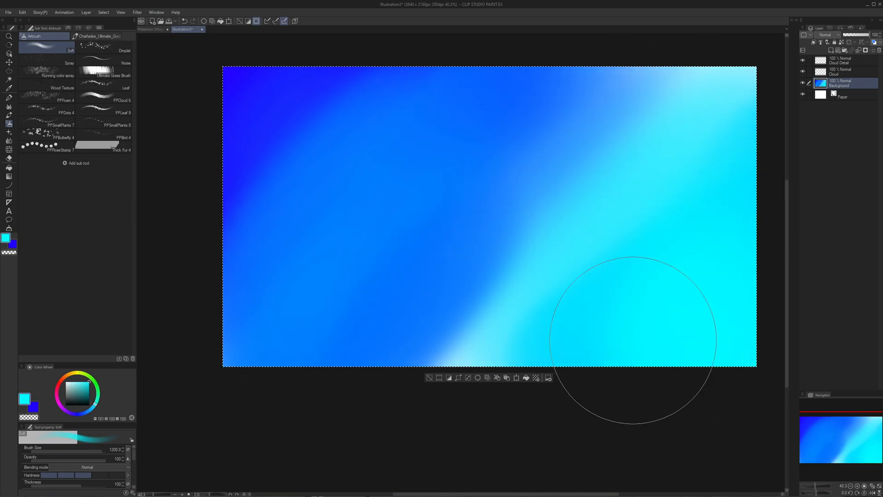
pyautogui.moveTo(486, 318)
pyautogui.mouseDown()
pyautogui.moveTo(400, 387)
pyautogui.moveTo(625, 138)
pyautogui.moveTo(418, 378)
pyautogui.moveTo(606, 129)
pyautogui.mouseUp()
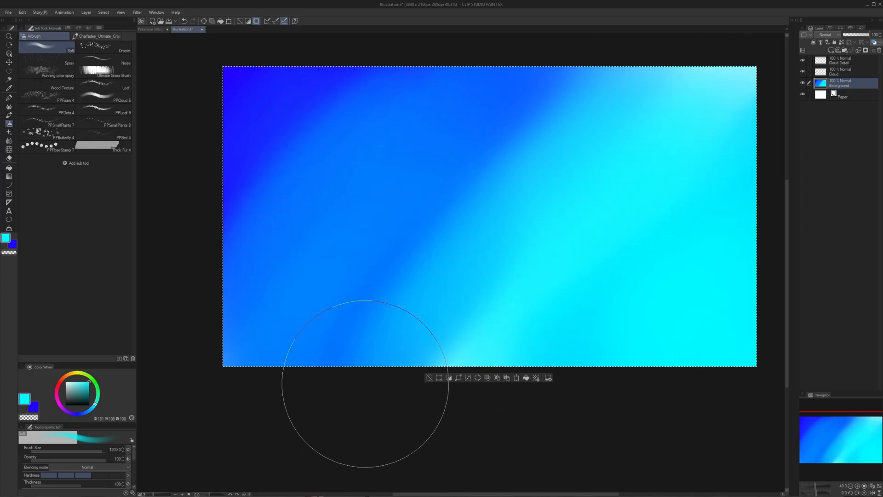
pyautogui.moveTo(365, 385)
pyautogui.mouseDown()
pyautogui.moveTo(416, 364)
pyautogui.moveTo(662, 185)
pyautogui.mouseUp()
pyautogui.hotkey('ctrl', 'z')
pyautogui.hotkey('ctrl', 'z')
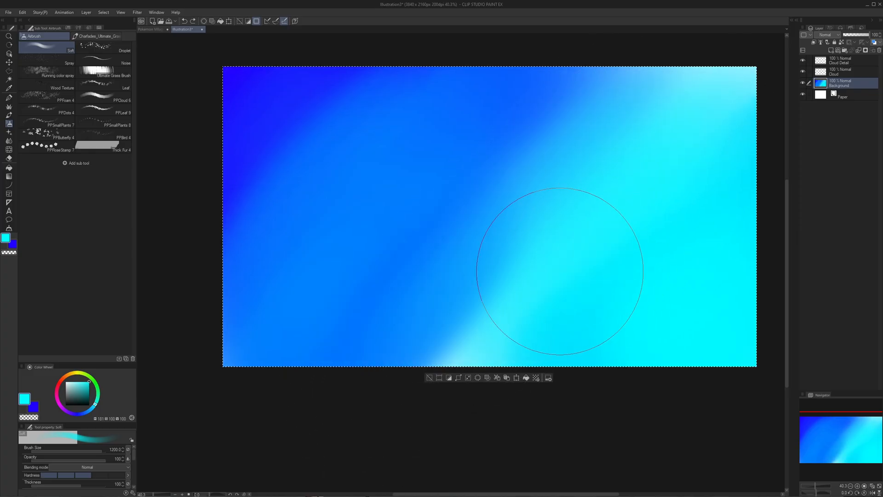
pyautogui.moveTo(560, 270)
pyautogui.mouseDown()
pyautogui.moveTo(744, 128)
pyautogui.moveTo(677, 269)
pyautogui.moveTo(529, 331)
pyautogui.mouseUp()
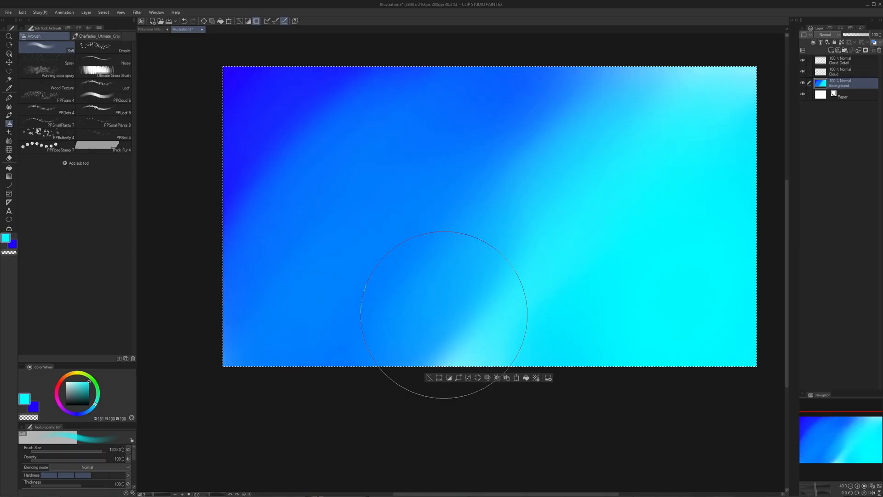
pyautogui.moveTo(328, 404)
pyautogui.mouseDown()
pyautogui.moveTo(507, 301)
pyautogui.moveTo(387, 364)
pyautogui.mouseUp()
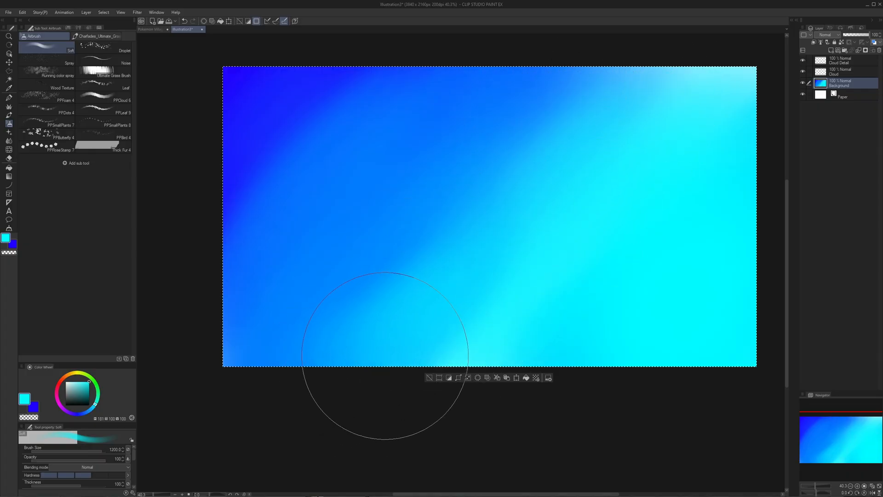
pyautogui.moveTo(536, 229)
pyautogui.mouseDown()
pyautogui.moveTo(467, 251)
pyautogui.moveTo(458, 267)
pyautogui.mouseUp()
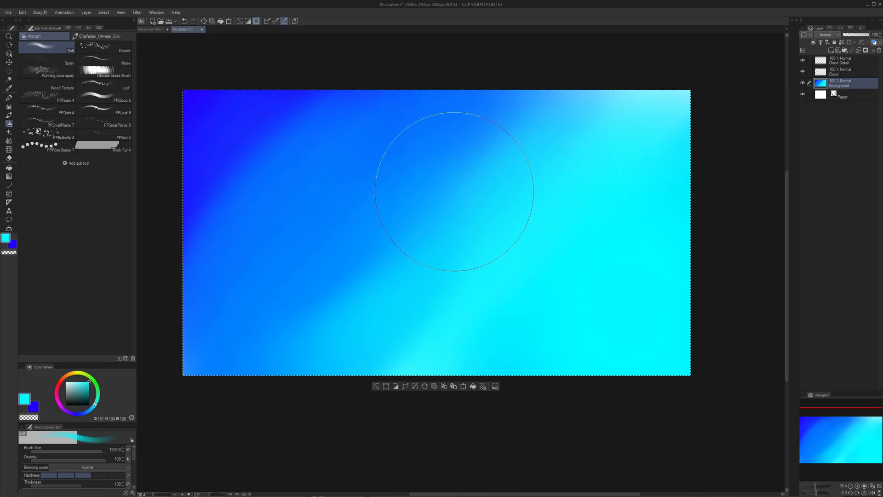
# - Sample the medium blue from the sky and brush it diagonally over the cyan transition
pyautogui.press('x')
pyautogui.keyDown('alt'); pyautogui.click(438, 142); pyautogui.keyUp('alt')
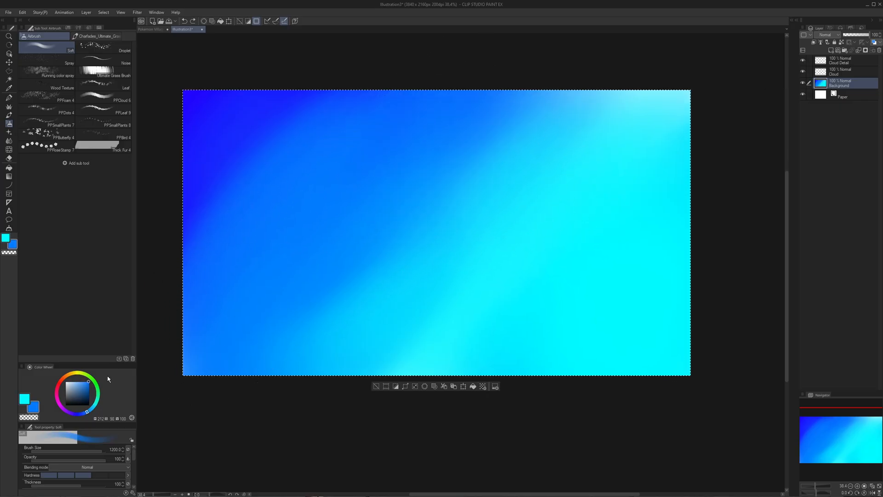
pyautogui.moveTo(423, 219); pyautogui.dragTo(533, 114)
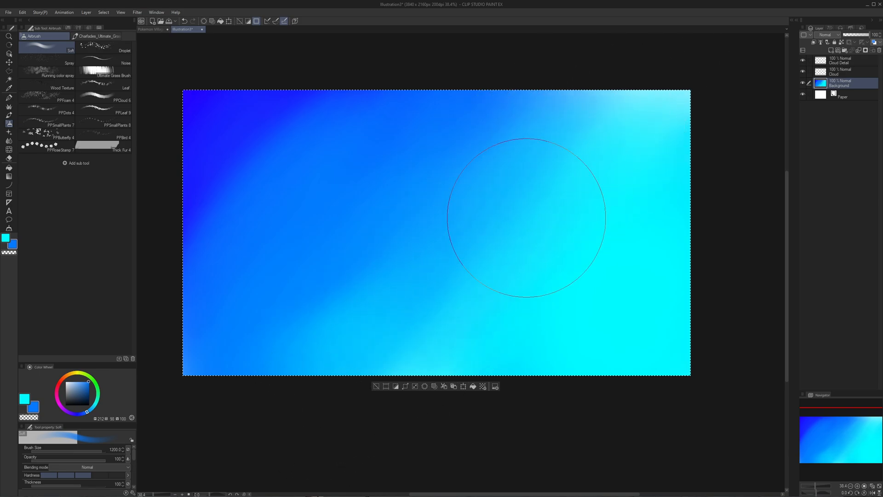
pyautogui.moveTo(417, 302); pyautogui.dragTo(639, 95)
# - Switch back to cyan and soften the middle of the gradient with diagonal strokes from lower left to upper right
pyautogui.press('x')
pyautogui.moveTo(391, 344); pyautogui.dragTo(552, 178)
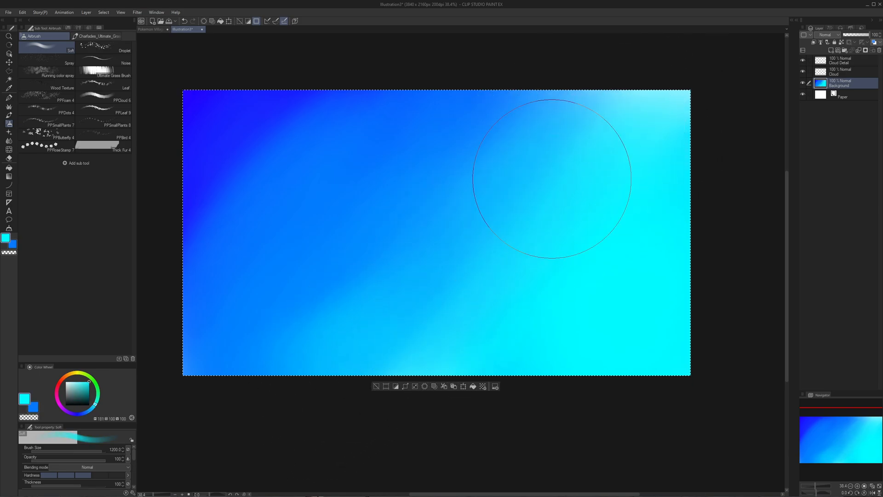
pyautogui.moveTo(375, 329); pyautogui.dragTo(554, 193)
pyautogui.moveTo(372, 375)
pyautogui.mouseDown()
pyautogui.moveTo(420, 300)
pyautogui.moveTo(629, 191)
pyautogui.mouseUp()
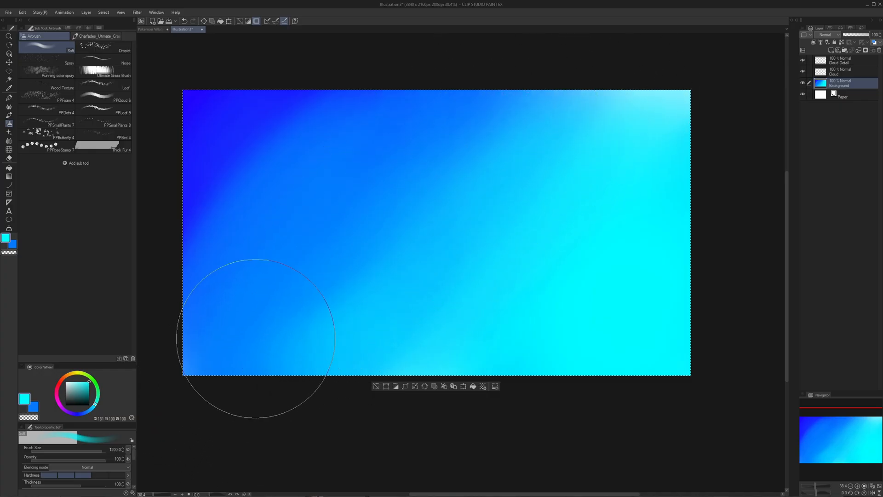
pyautogui.hotkey('ctrl', 'z')
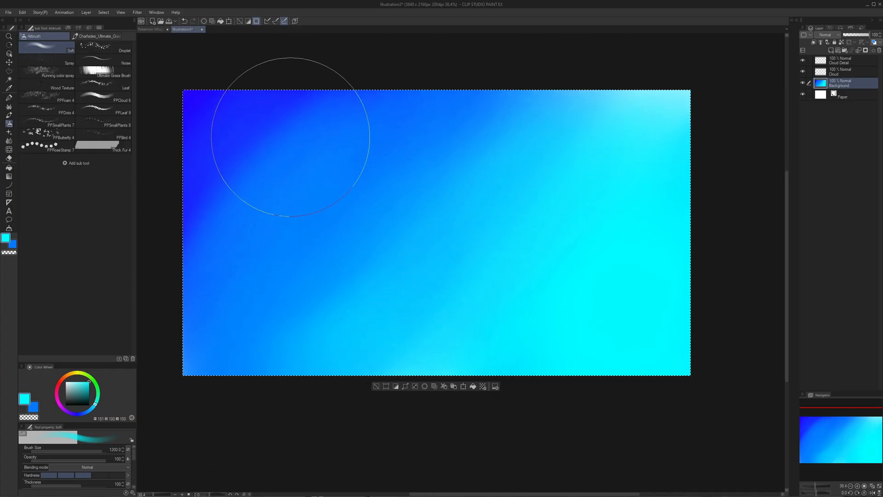
# - Sample the deep blue from the sky's upper-left corner and blend it diagonally into the neighbouring blue
pyautogui.press('x')
pyautogui.keyDown('alt'); pyautogui.click(199, 105); pyautogui.keyUp('alt')
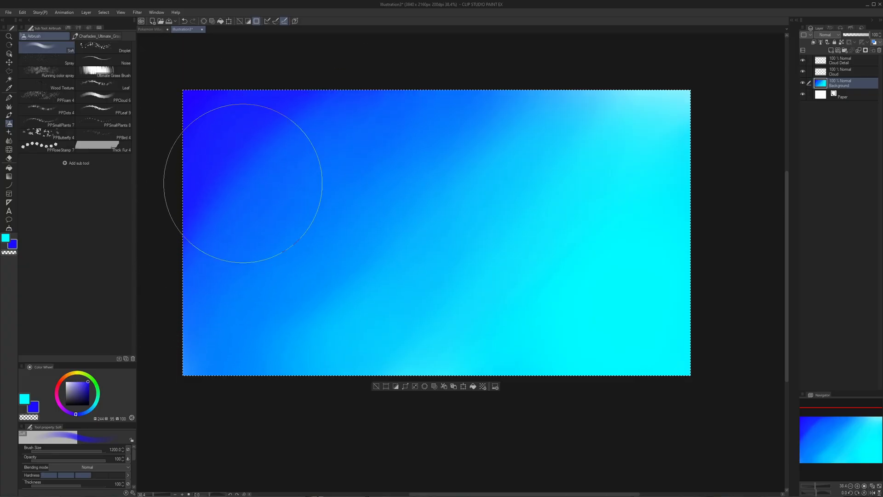
pyautogui.moveTo(203, 184); pyautogui.dragTo(481, 54)
# - Select the Cloud layer and set up the PPCloud brush in white at size 300 and opacity 100, testing it with an undone stroke
pyautogui.hotkey('ctrl', 'space')
pyautogui.moveTo(336, 185)
pyautogui.mouseDown()
pyautogui.moveTo(319, 175)
pyautogui.moveTo(342, 184)
pyautogui.mouseUp()
pyautogui.moveTo(344, 185); pyautogui.dragTo(524, 262)
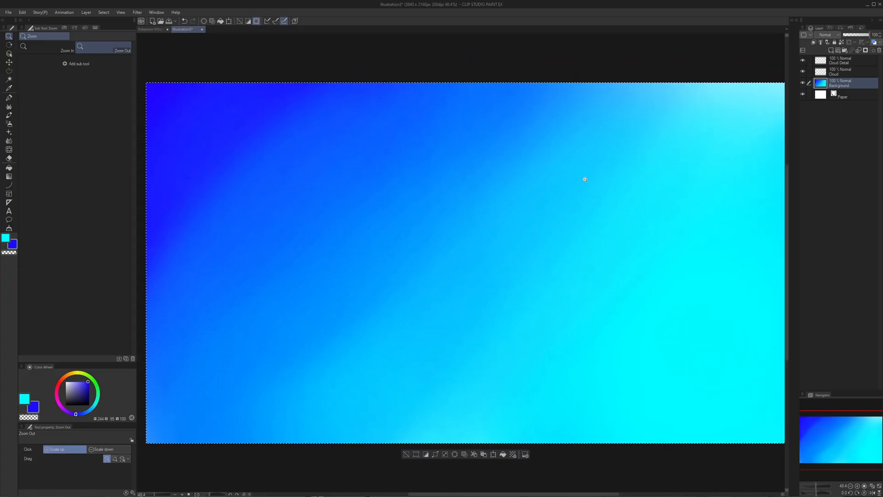
pyautogui.click(840, 72)
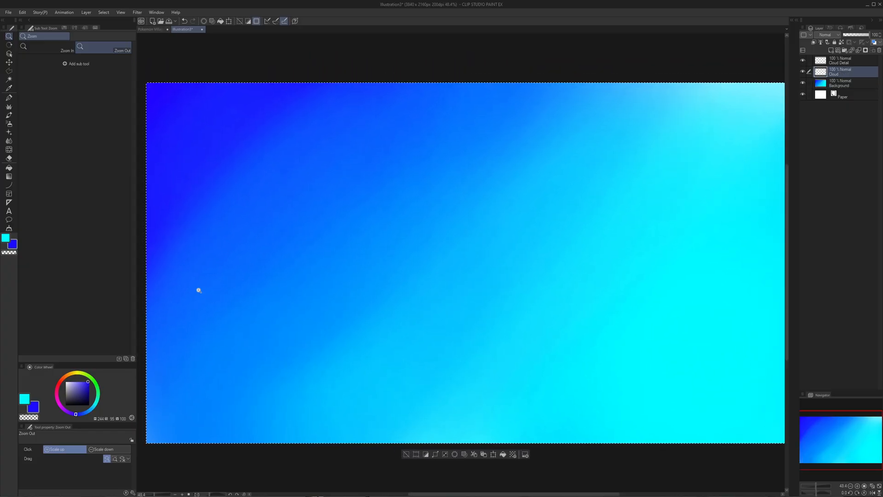
pyautogui.press('b')
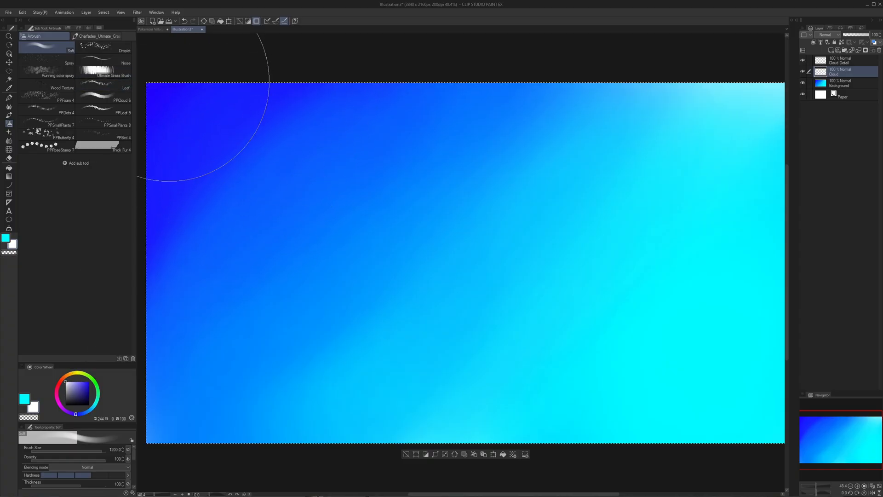
pyautogui.click(115, 97)
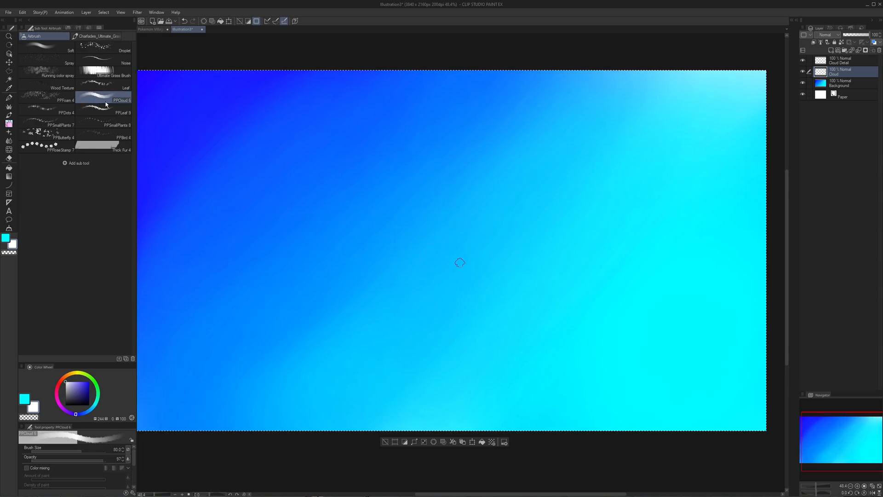
pyautogui.press(']')
pyautogui.press(']')
pyautogui.press(']')
pyautogui.press(']')
pyautogui.press(']')
pyautogui.press(']')
pyautogui.press(']')
pyautogui.press(']')
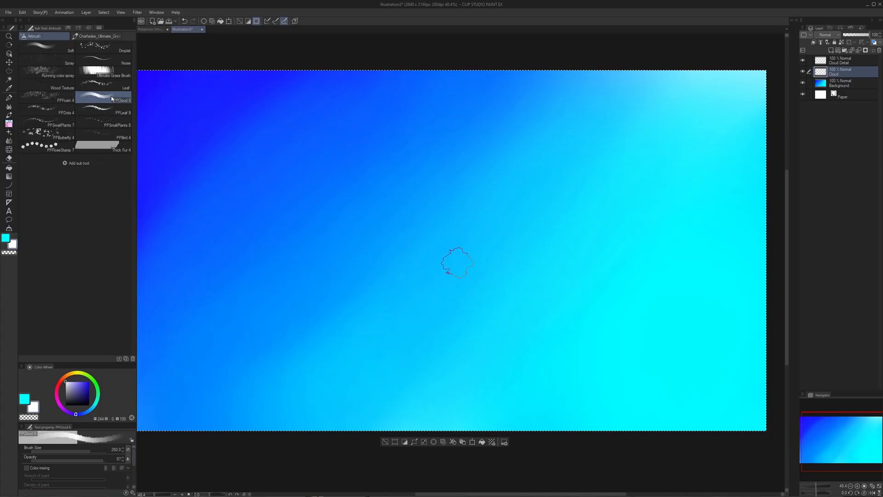
pyautogui.press(']')
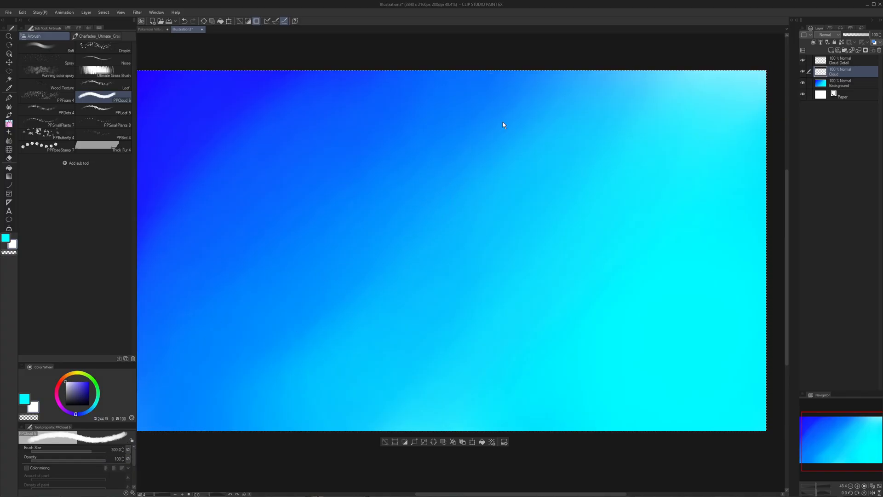
pyautogui.moveTo(520, 192)
pyautogui.mouseDown()
pyautogui.moveTo(530, 192)
pyautogui.moveTo(516, 181)
pyautogui.mouseUp()
pyautogui.hotkey('ctrl', 'z')
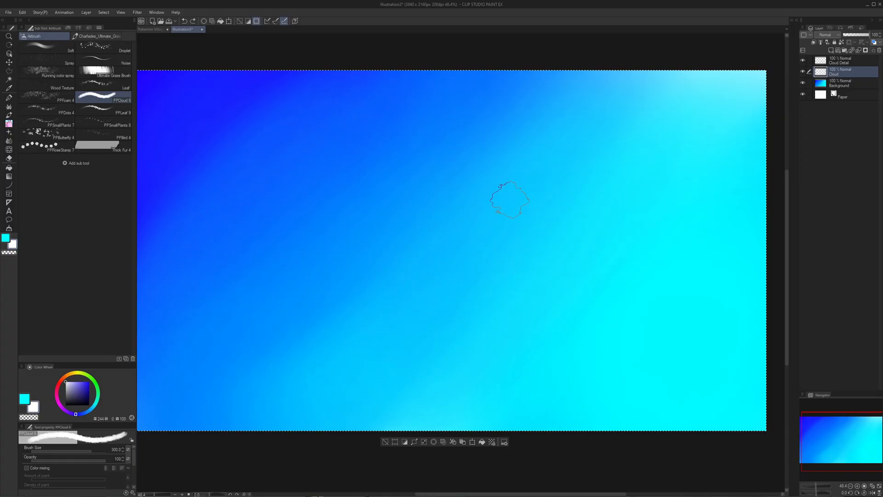
pyautogui.press('p')
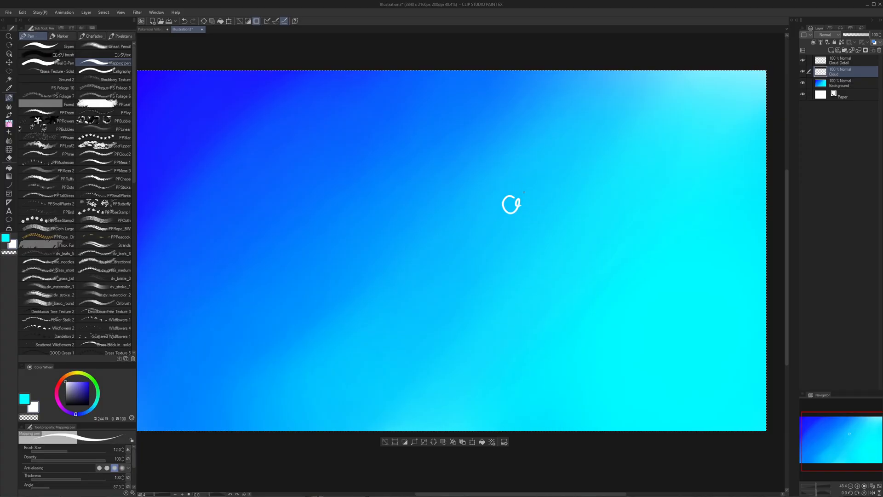
pyautogui.press('b')
pyautogui.moveTo(524, 192)
pyautogui.mouseDown()
pyautogui.moveTo(477, 191)
pyautogui.moveTo(468, 186)
pyautogui.moveTo(476, 169)
pyautogui.mouseUp()
pyautogui.hotkey('ctrl', 'z')
pyautogui.moveTo(572, 199); pyautogui.dragTo(506, 193)
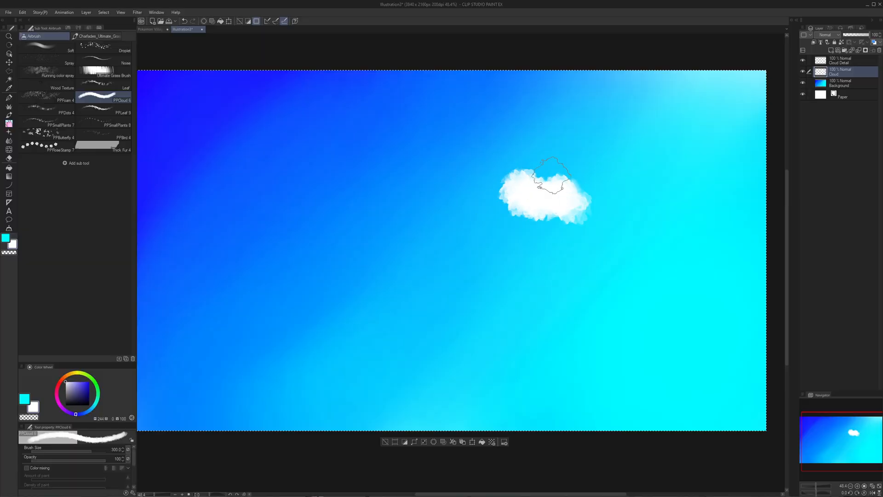
pyautogui.hotkey('ctrl', 'z')
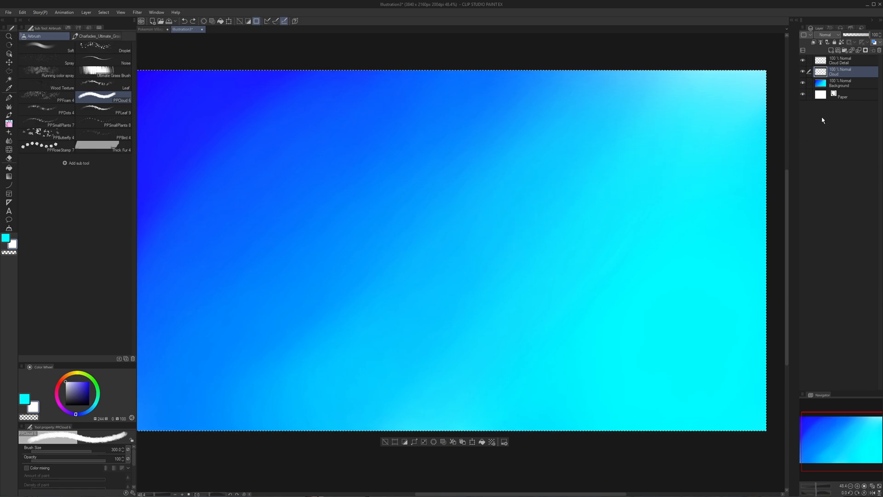
pyautogui.moveTo(550, 184); pyautogui.dragTo(484, 184)
pyautogui.hotkey('ctrl', 'z')
pyautogui.hotkey('ctrl', 'z')
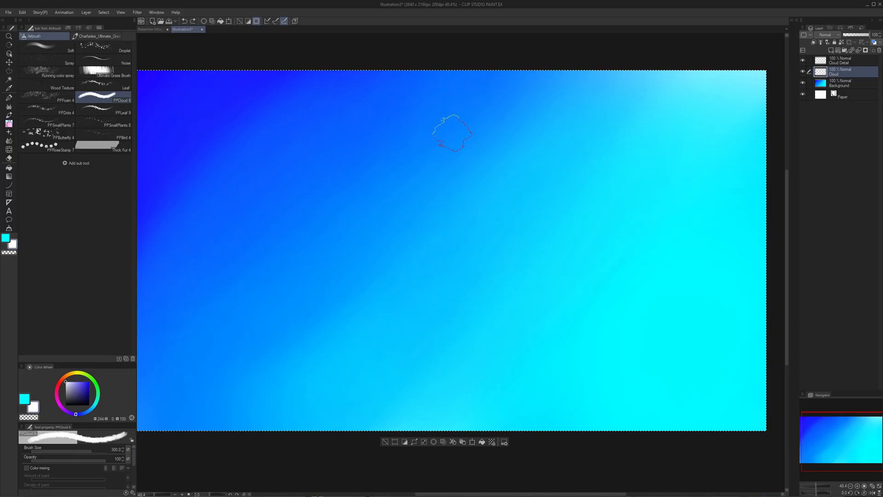
# - Paint a small white test cloud in the upper middle of the sky and duplicate its layer four times
pyautogui.moveTo(453, 132)
pyautogui.mouseDown()
pyautogui.moveTo(479, 155)
pyautogui.moveTo(448, 145)
pyautogui.moveTo(453, 157)
pyautogui.moveTo(427, 152)
pyautogui.moveTo(483, 152)
pyautogui.mouseUp()
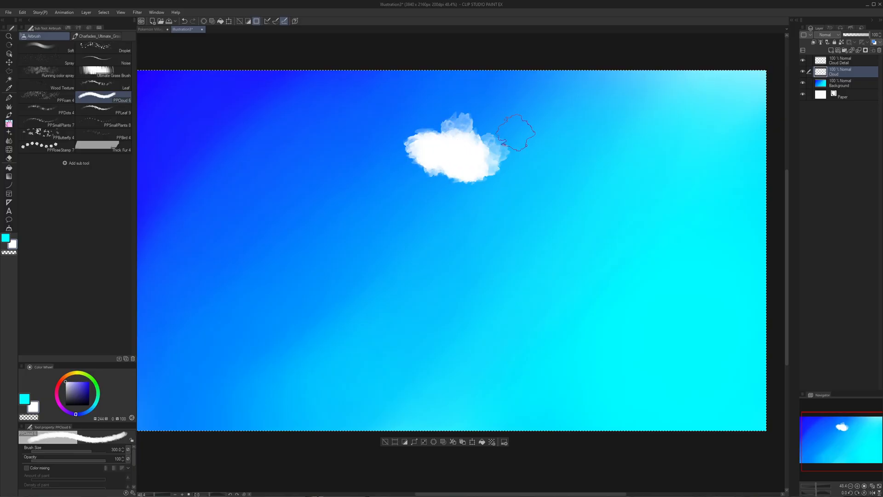
pyautogui.hotkey('ctrl', 'c')
pyautogui.hotkey('ctrl', 'v')
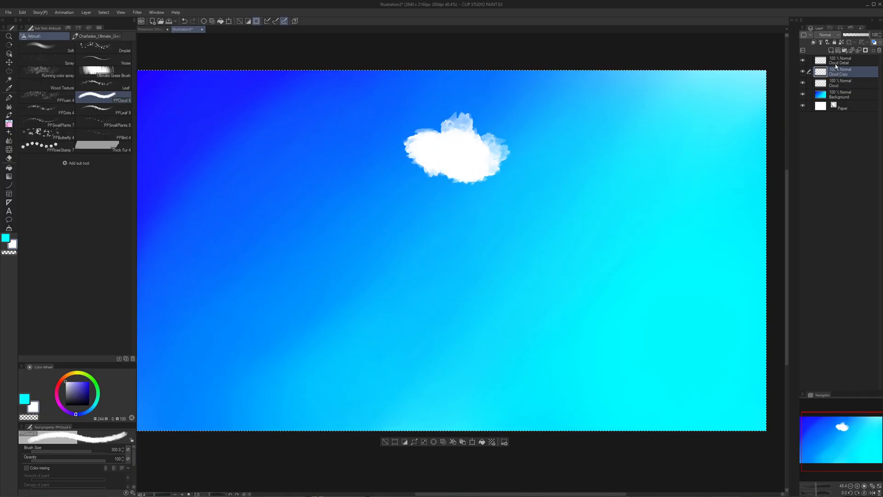
pyautogui.hotkey('ctrl', 'v')
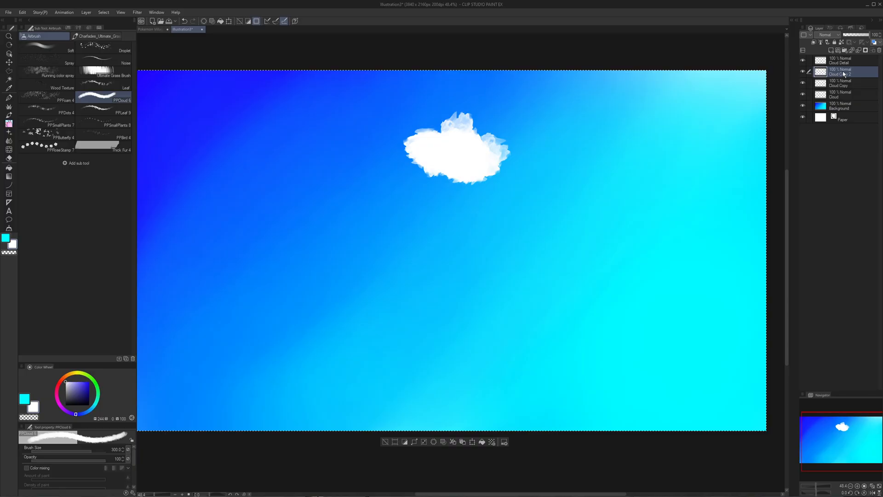
pyautogui.hotkey('ctrl', 'v')
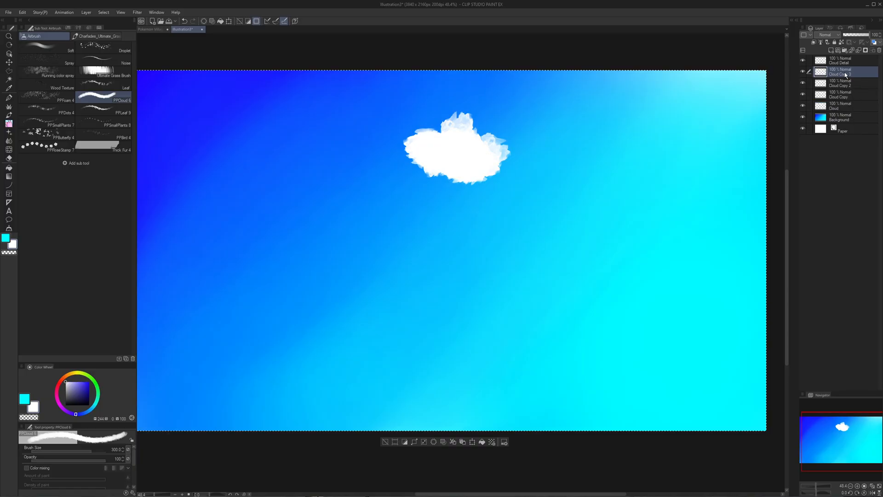
pyautogui.hotkey('ctrl', 'v')
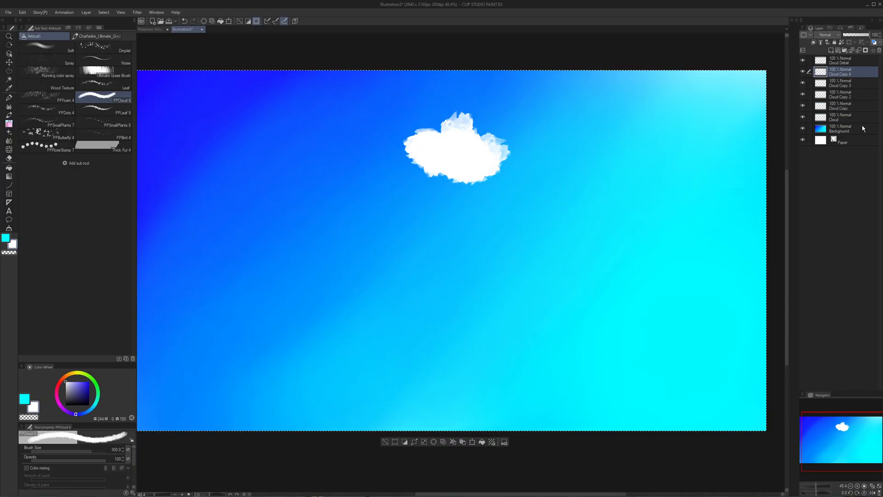
# - Load the topmost cloud copy's painted area as a selection and deselect it
pyautogui.keyDown('ctrl'); pyautogui.click(820, 73); pyautogui.keyUp('ctrl')
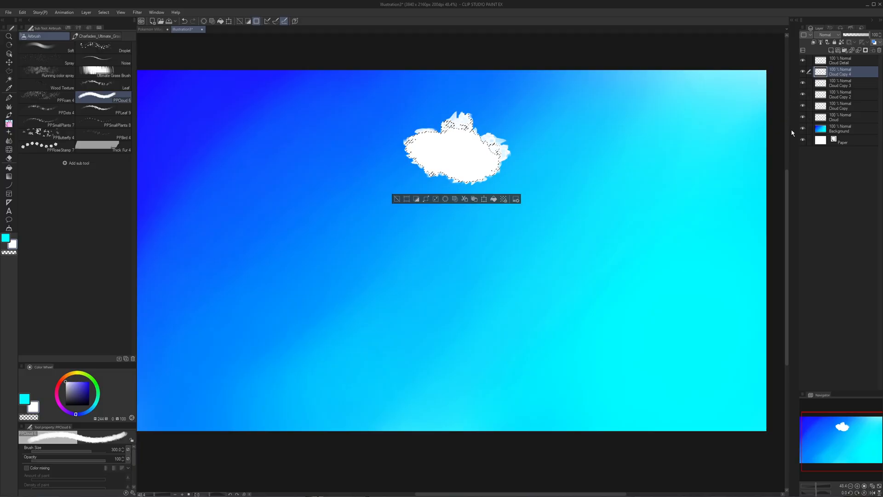
pyautogui.hotkey('ctrl', 'd')
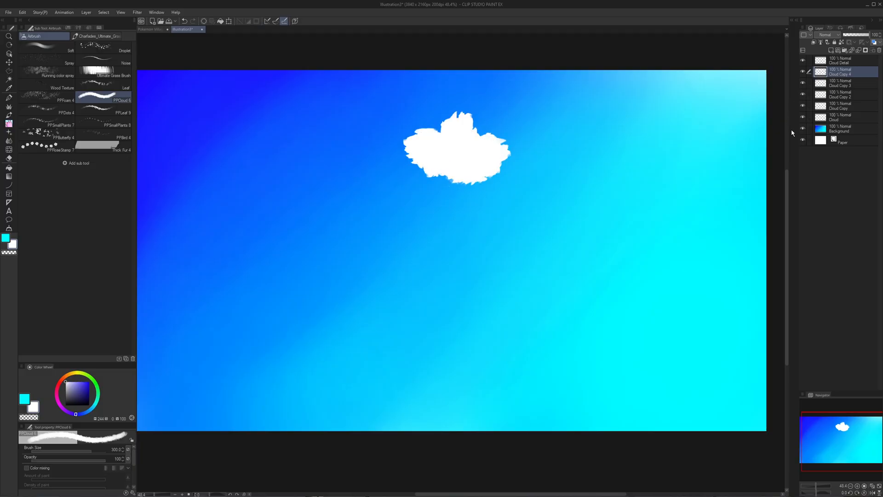
pyautogui.scroll(2, 536, 162)
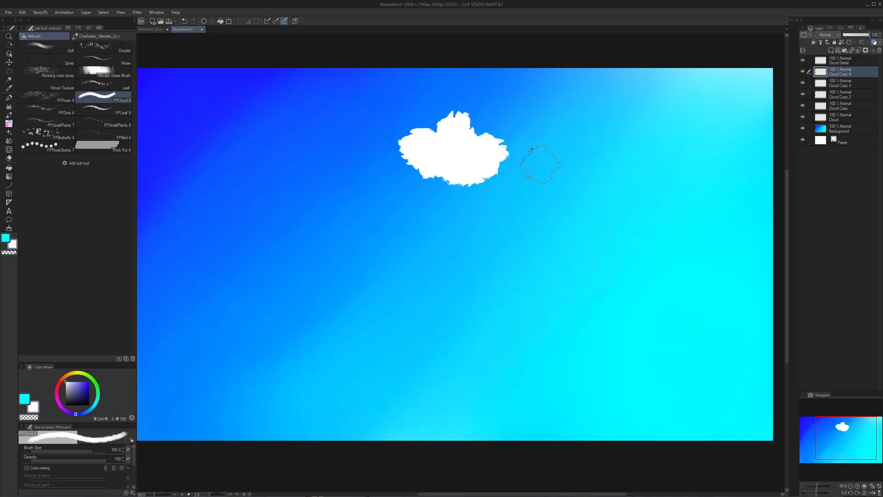
# - Remove the duplicated cloud layers and clear the test cloud from the Cloud layer
pyautogui.hotkey('ctrl', 'e')
pyautogui.hotkey('ctrl', 'e')
pyautogui.hotkey('ctrl', 'e')
pyautogui.hotkey('ctrl', 'e')
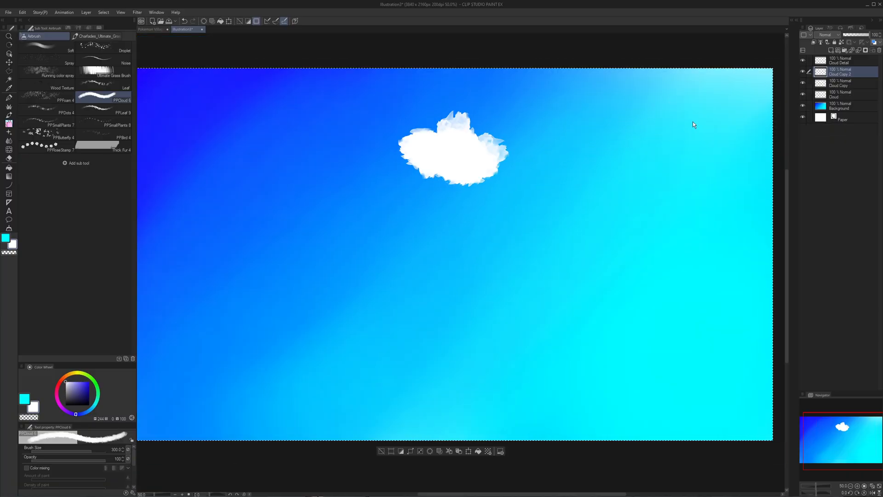
pyautogui.press('Delete')
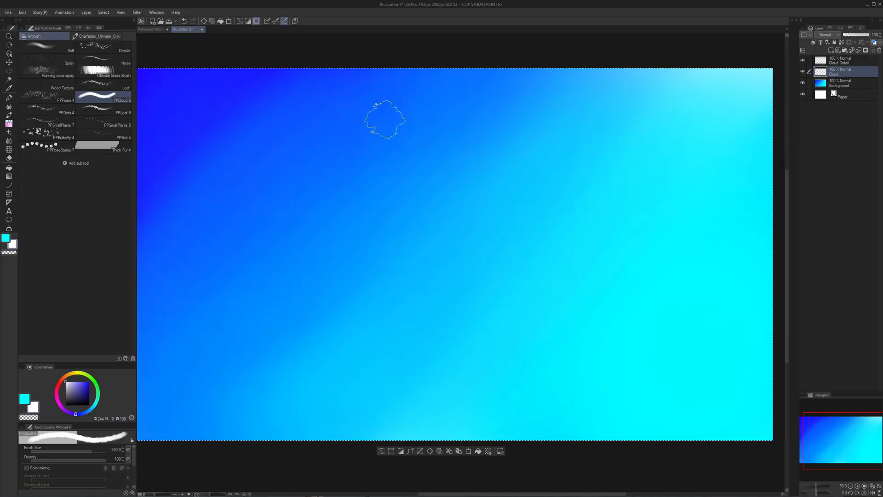
# - Block in a solid white cloud with a bumpy top and flat base mid-sky, using the G-pen at size 150
pyautogui.press('p')
pyautogui.click(60, 47)
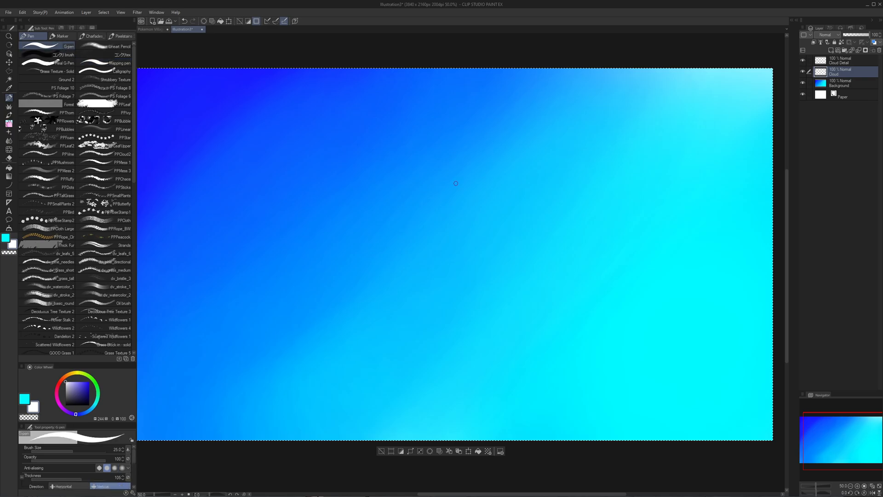
pyautogui.press(']')
pyautogui.press(']')
pyautogui.press(']')
pyautogui.press(']')
pyautogui.press(']')
pyautogui.press(']')
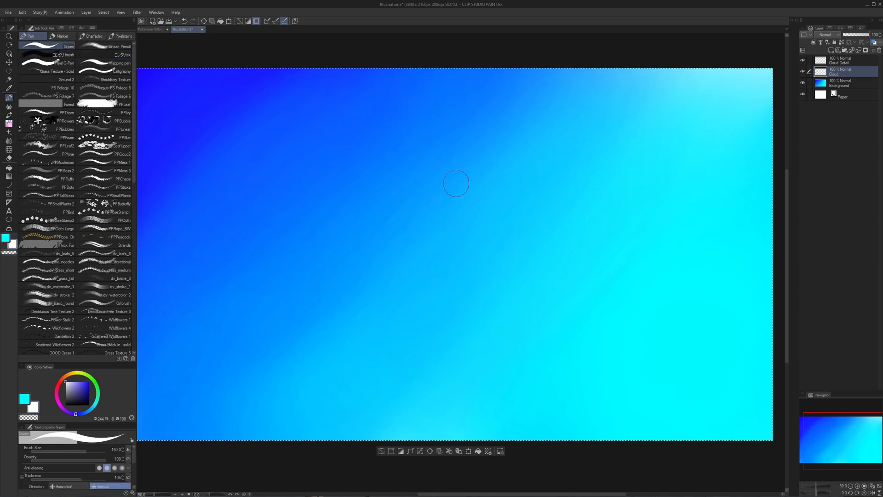
pyautogui.moveTo(428, 238); pyautogui.dragTo(443, 226)
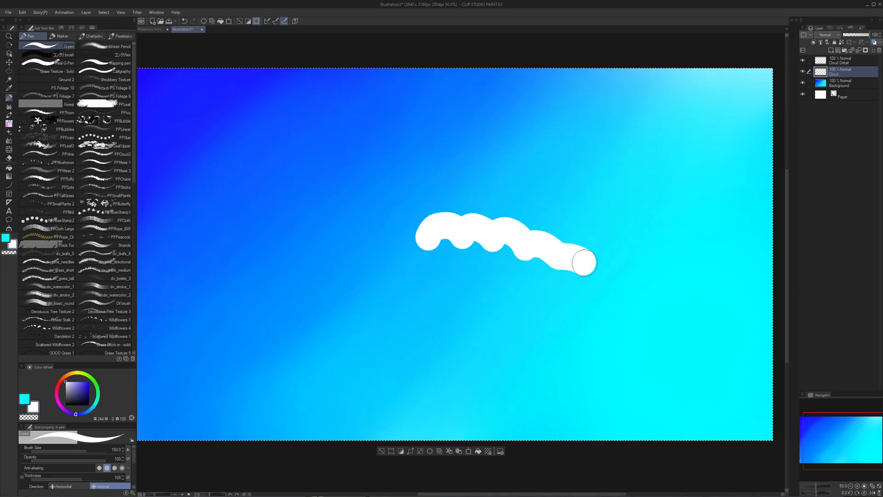
pyautogui.moveTo(609, 278)
pyautogui.mouseDown()
pyautogui.moveTo(632, 289)
pyautogui.moveTo(554, 297)
pyautogui.moveTo(562, 286)
pyautogui.moveTo(587, 287)
pyautogui.moveTo(481, 249)
pyautogui.mouseUp()
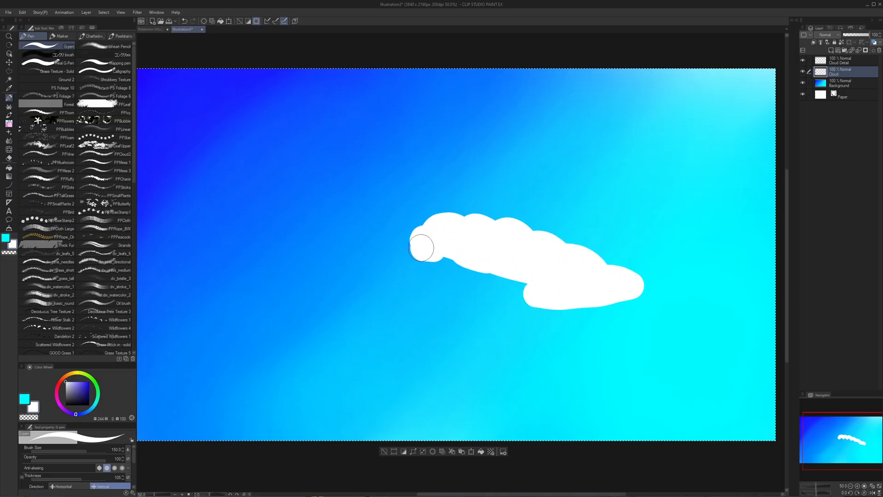
pyautogui.moveTo(421, 247)
pyautogui.mouseDown()
pyautogui.moveTo(344, 278)
pyautogui.moveTo(405, 278)
pyautogui.moveTo(436, 262)
pyautogui.moveTo(471, 261)
pyautogui.moveTo(532, 285)
pyautogui.mouseUp()
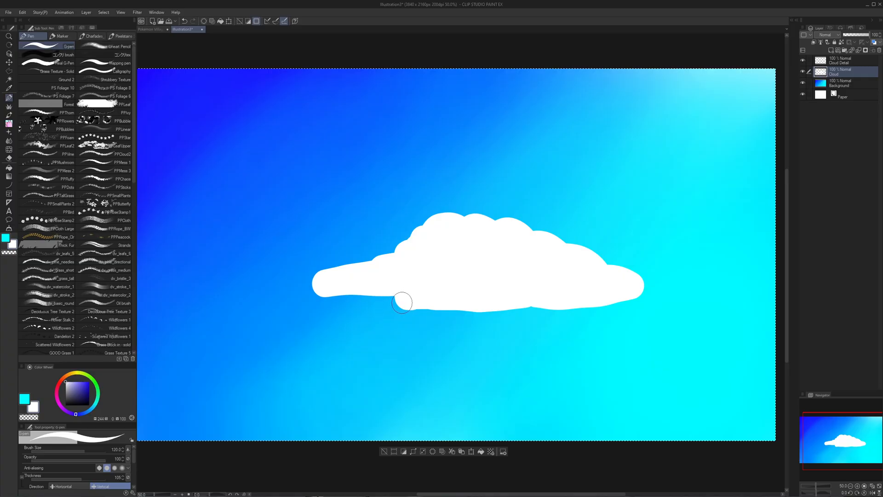
# - Carve a pointed notch beneath the cloud's left tail with the G-pen at size 25, alternating transparent and white
pyautogui.press('[')
pyautogui.press('[')
pyautogui.press('[')
pyautogui.press('[')
pyautogui.press('[')
pyautogui.press('[')
pyautogui.press('[')
pyautogui.press('[')
pyautogui.press('[')
pyautogui.press('c')
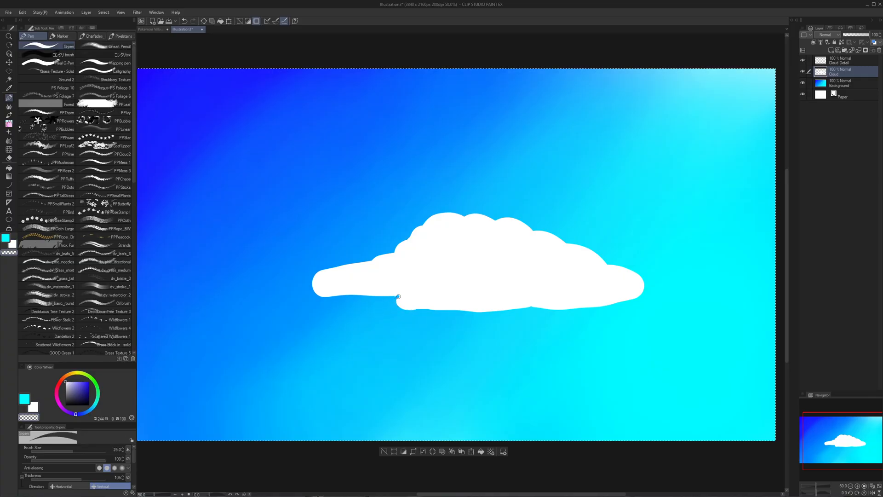
pyautogui.moveTo(399, 297); pyautogui.dragTo(418, 291)
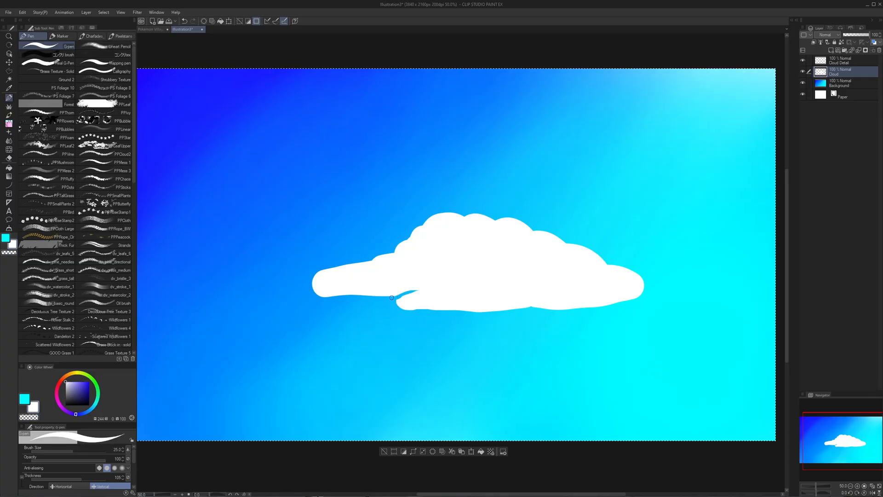
pyautogui.hotkey('ctrl', 'z')
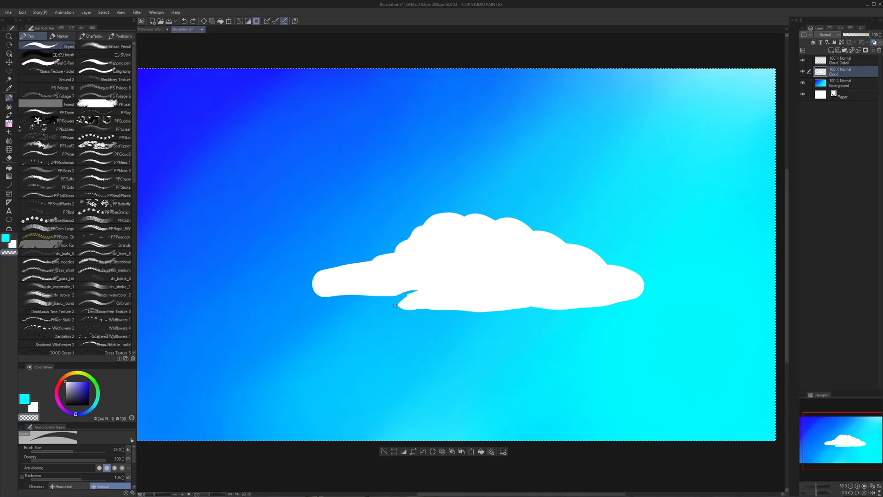
pyautogui.moveTo(395, 305); pyautogui.dragTo(405, 298)
pyautogui.press('c')
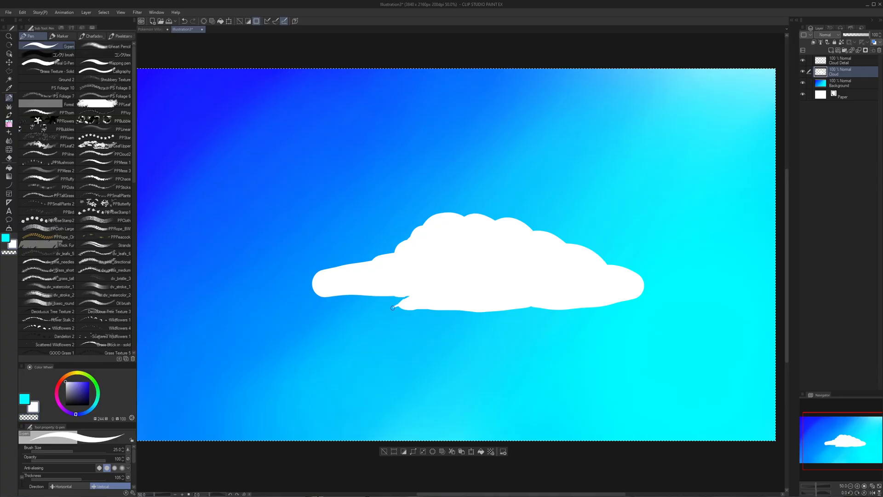
pyautogui.moveTo(399, 309)
pyautogui.mouseDown()
pyautogui.moveTo(371, 290)
pyautogui.moveTo(451, 277)
pyautogui.mouseUp()
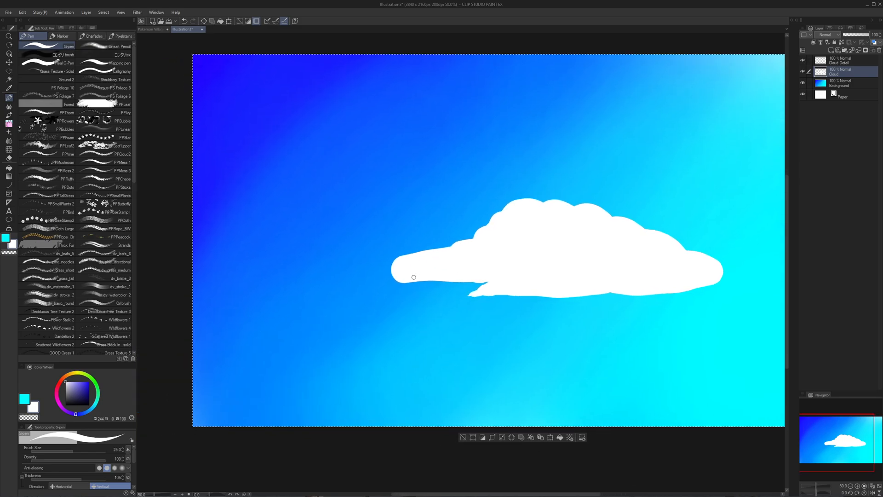
pyautogui.press(']')
pyautogui.press(']')
pyautogui.press(']')
pyautogui.press(']')
pyautogui.moveTo(485, 238); pyautogui.dragTo(407, 235)
# - Erase the upper edge of the cloud's left tail into a ragged wisp with the PPCloud brush at size 300 in transparent
pyautogui.press('b')
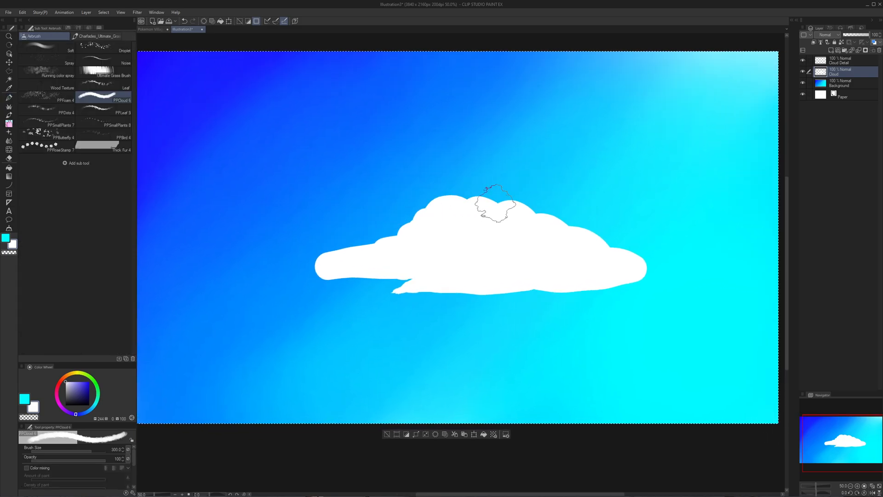
pyautogui.moveTo(522, 202); pyautogui.dragTo(475, 196)
pyautogui.moveTo(527, 184); pyautogui.dragTo(579, 194)
pyautogui.hotkey('ctrl', 'space')
pyautogui.moveTo(402, 253); pyautogui.dragTo(389, 249)
pyautogui.hotkey('ctrl', 'space')
pyautogui.click(401, 223)
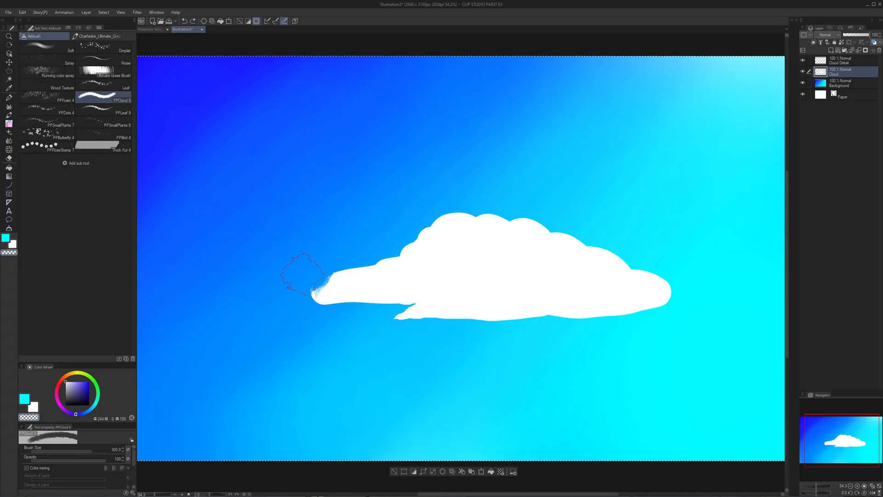
pyautogui.moveTo(332, 259); pyautogui.dragTo(381, 249)
pyautogui.hotkey('ctrl', 'z')
pyautogui.moveTo(326, 271)
pyautogui.mouseDown()
pyautogui.moveTo(301, 277)
pyautogui.moveTo(312, 263)
pyautogui.mouseUp()
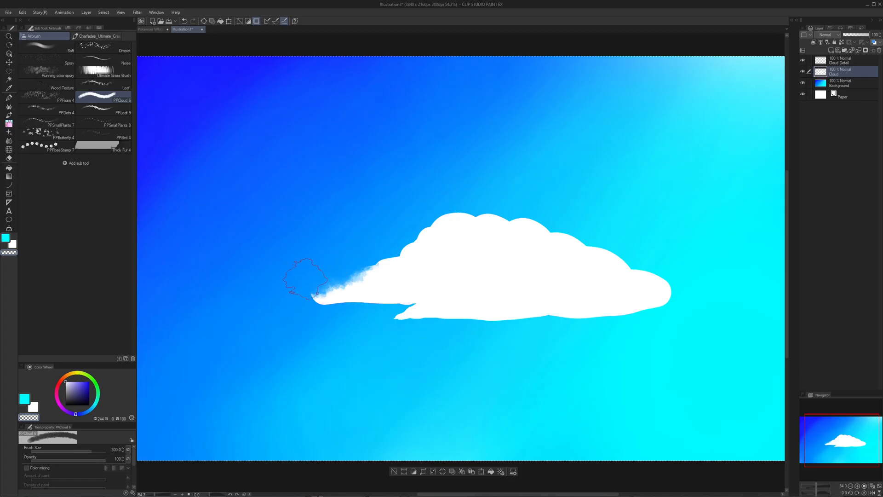
# - Try extending the feathered edge farther up the cloud's left shoulder and undo the extra strokes
pyautogui.hotkey('ctrl', 'space')
pyautogui.moveTo(384, 243); pyautogui.dragTo(375, 242)
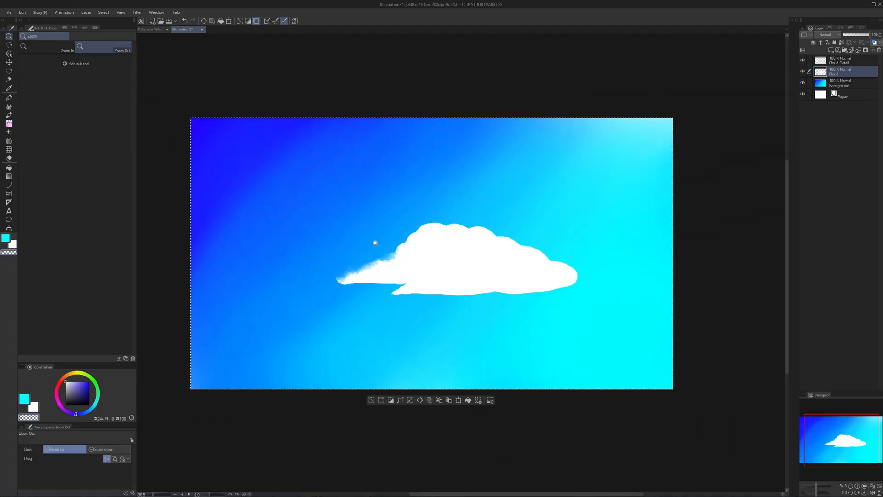
pyautogui.moveTo(524, 256); pyautogui.dragTo(494, 247)
pyautogui.moveTo(497, 234)
pyautogui.mouseDown()
pyautogui.moveTo(480, 234)
pyautogui.moveTo(505, 233)
pyautogui.mouseUp()
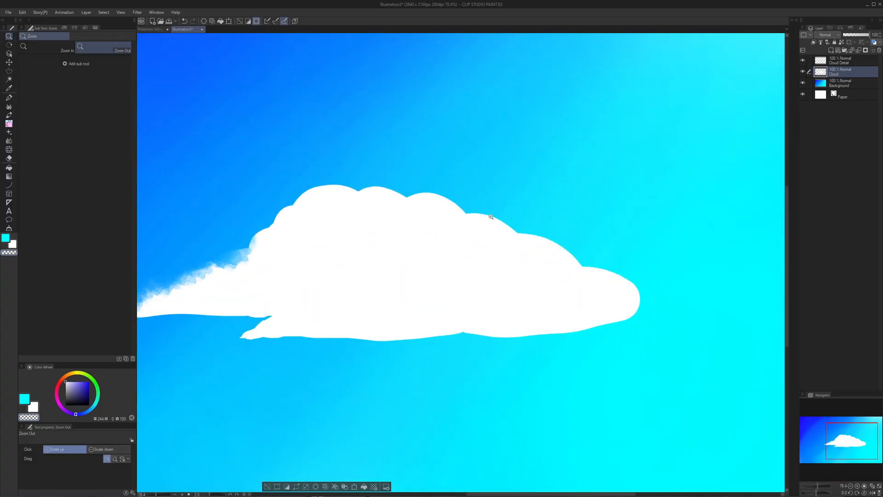
pyautogui.moveTo(429, 201); pyautogui.dragTo(622, 144)
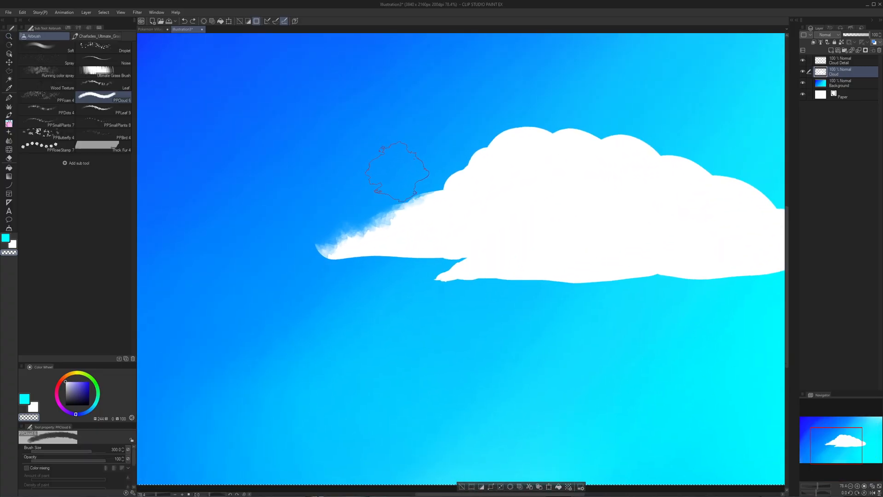
pyautogui.hotkey('ctrl', 'z')
pyautogui.hotkey('ctrl', 'z')
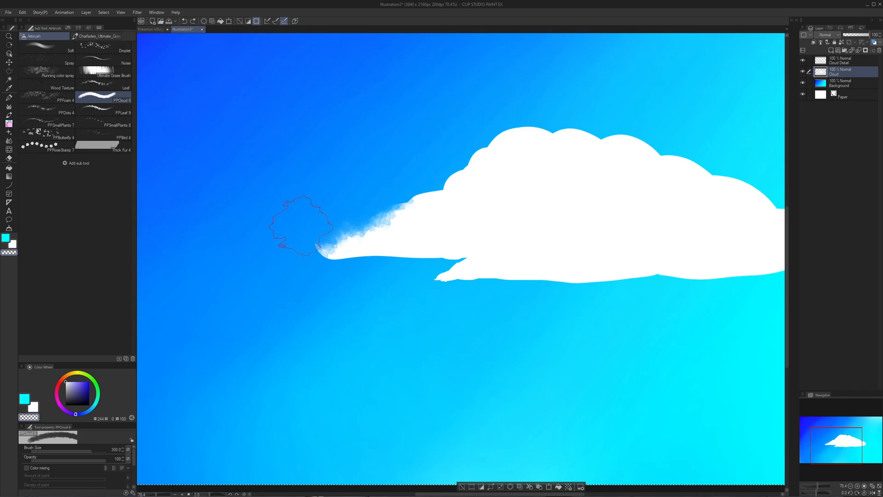
# - Feather the cloud's right slope and the dip in its upper-right edge with the transparent PPCloud brush
pyautogui.scroll(-3, 301, 225)
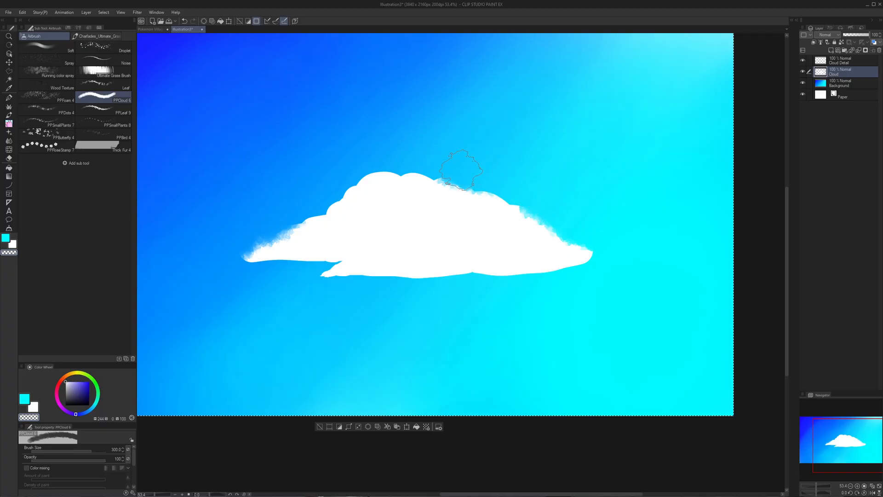
pyautogui.hotkey('ctrl', 'space')
pyautogui.moveTo(439, 175)
pyautogui.mouseDown()
pyautogui.moveTo(403, 189)
pyautogui.moveTo(452, 203)
pyautogui.mouseUp()
pyautogui.moveTo(388, 183)
pyautogui.mouseDown()
pyautogui.moveTo(399, 187)
pyautogui.moveTo(387, 189)
pyautogui.mouseUp()
pyautogui.moveTo(580, 135); pyautogui.dragTo(595, 136)
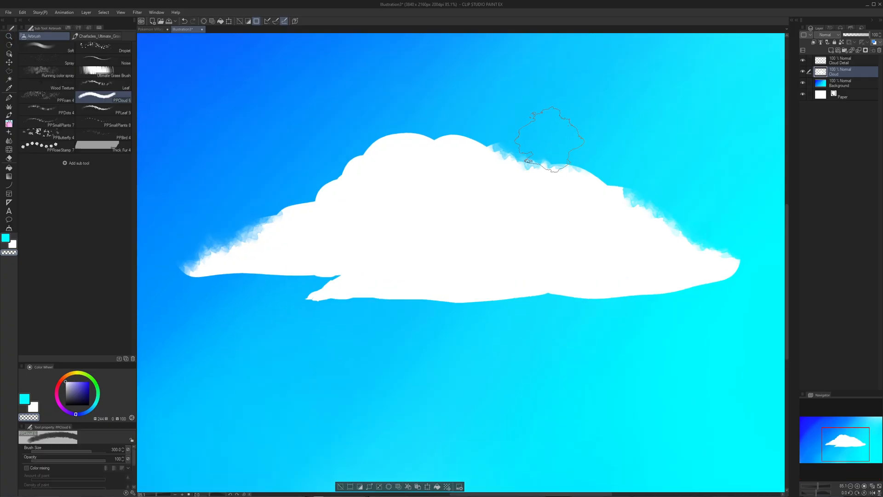
pyautogui.moveTo(575, 192); pyautogui.dragTo(588, 190)
# - Rebuild solid rounded bumps between the feathered patches on the cloud's upper-right edge with the white G-pen at size 60
pyautogui.press('p')
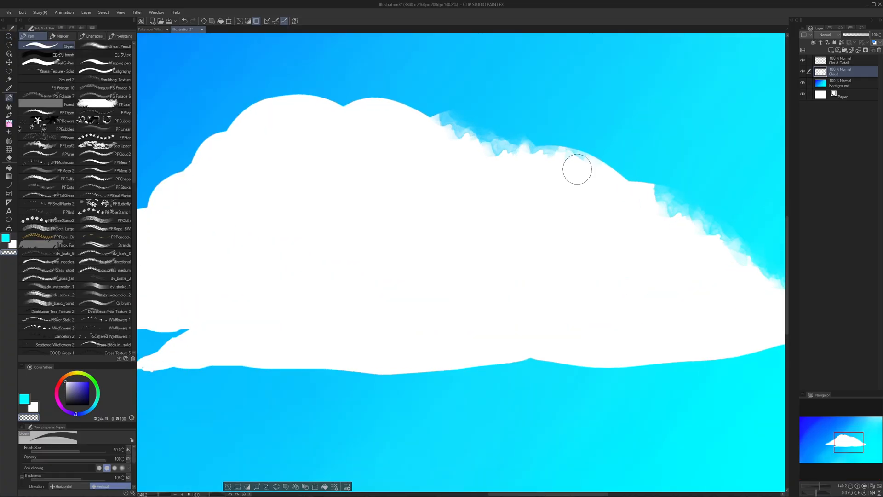
pyautogui.press('x')
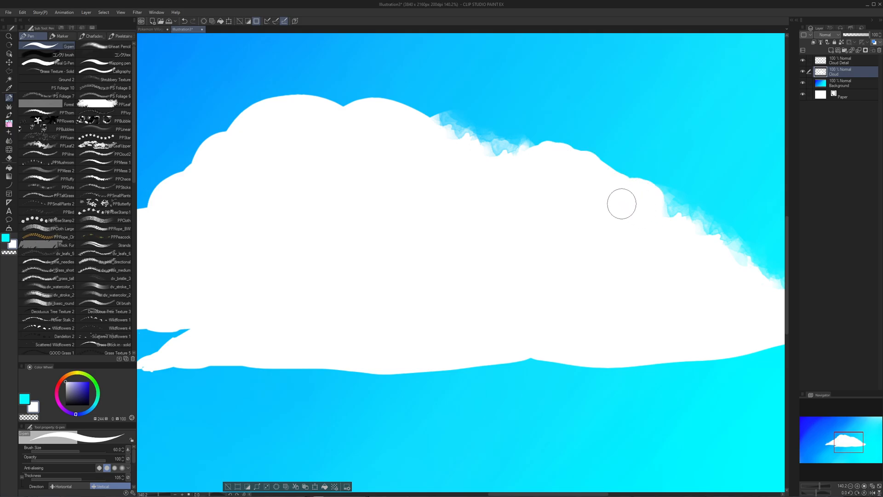
# - Add small solid rounded bumps along the cloud's crown and upper-right edge with the white G-pen
pyautogui.moveTo(614, 197); pyautogui.dragTo(598, 195)
pyautogui.moveTo(492, 122); pyautogui.dragTo(517, 122)
pyautogui.press('b')
pyautogui.press('p')
pyautogui.moveTo(467, 186)
pyautogui.mouseDown()
pyautogui.moveTo(470, 173)
pyautogui.moveTo(463, 178)
pyautogui.mouseUp()
pyautogui.press('/')
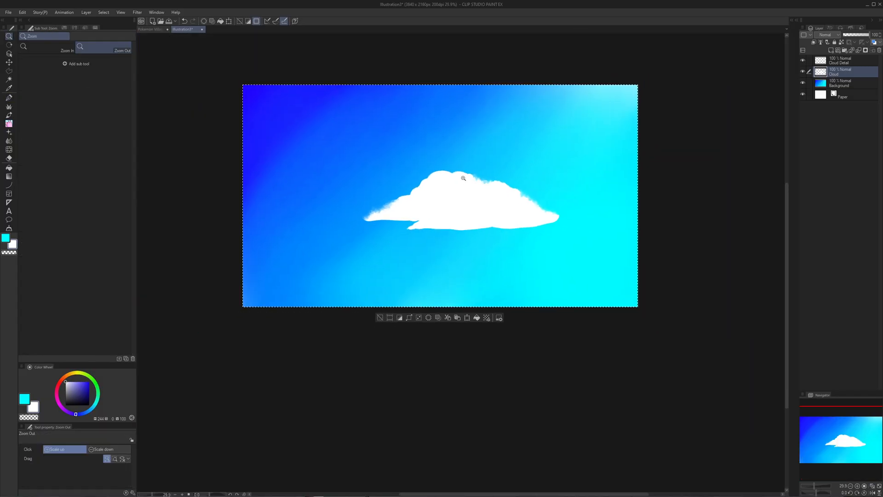
pyautogui.click(465, 179)
pyautogui.click(484, 179)
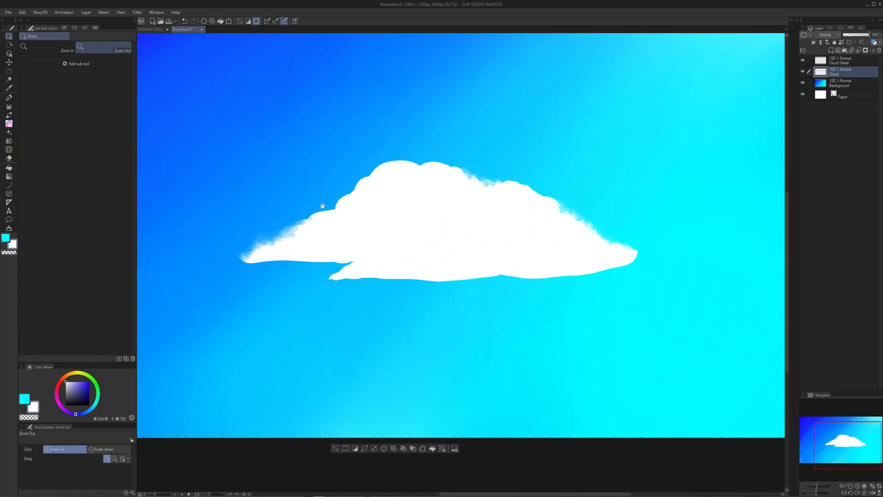
pyautogui.moveTo(322, 203); pyautogui.dragTo(375, 210)
pyautogui.moveTo(483, 193); pyautogui.dragTo(436, 200)
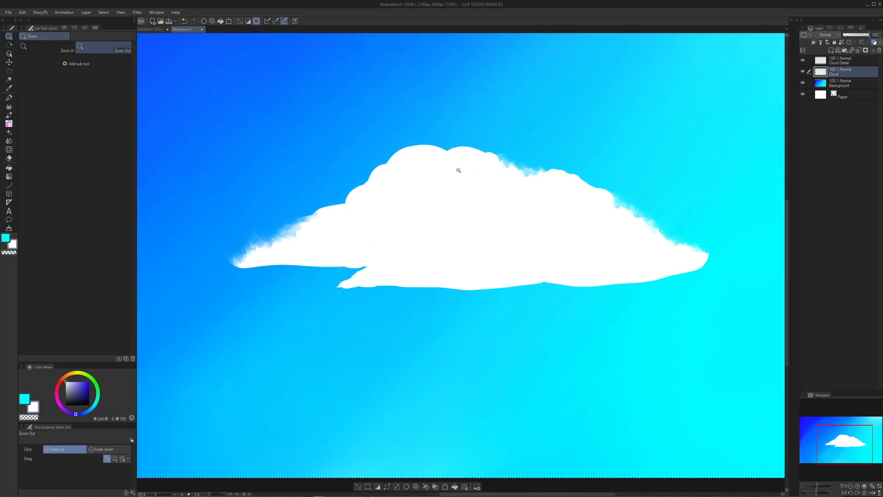
# - Examine the soft, ragged edges of the finished clouds in the Pokemon Village In The Clouds document and return to the cloud illustration
pyautogui.click(158, 31)
pyautogui.moveTo(515, 69); pyautogui.dragTo(503, 144)
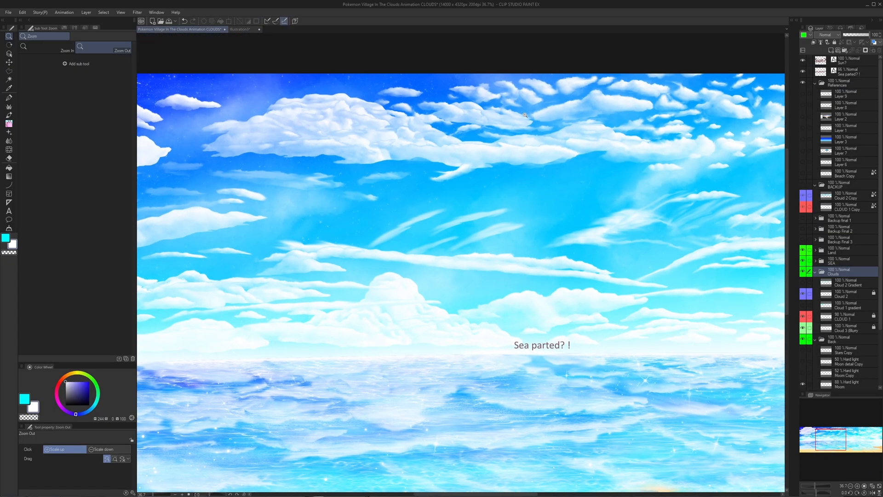
pyautogui.moveTo(511, 92); pyautogui.dragTo(538, 108)
pyautogui.moveTo(577, 130); pyautogui.dragTo(593, 127)
pyautogui.moveTo(651, 118); pyautogui.dragTo(421, 184)
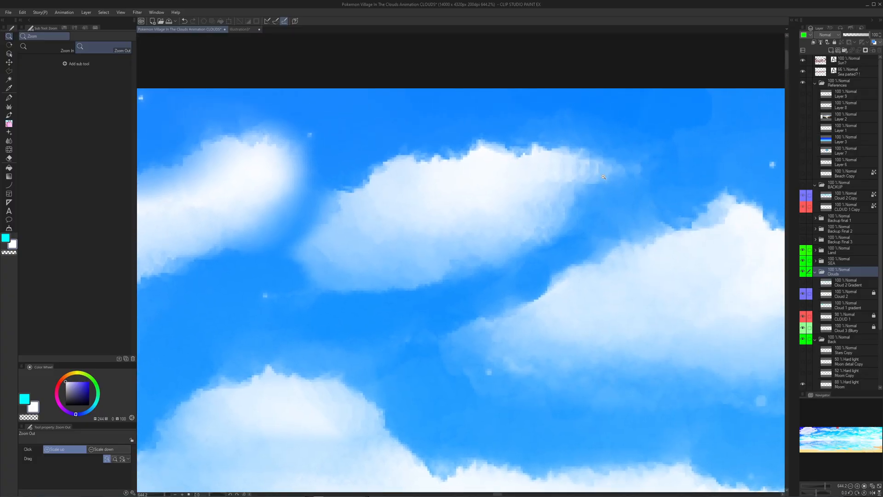
pyautogui.moveTo(684, 197); pyautogui.dragTo(479, 192)
pyautogui.moveTo(604, 204); pyautogui.dragTo(535, 186)
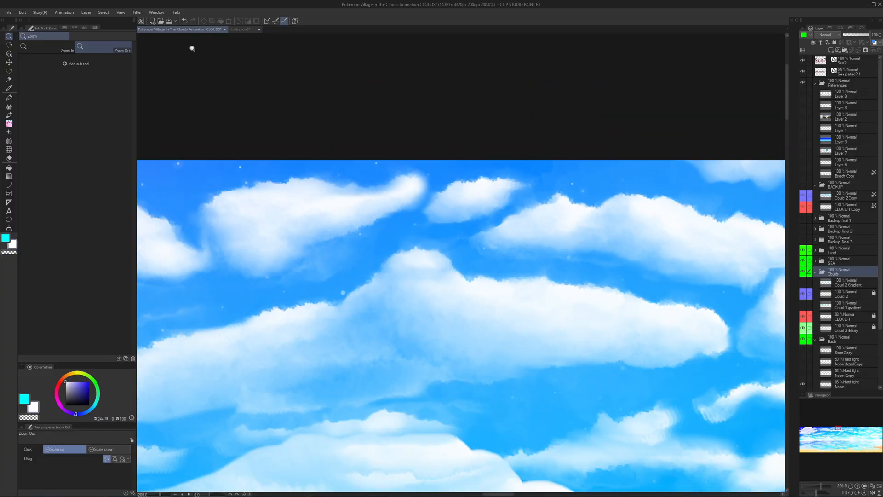
pyautogui.click(238, 29)
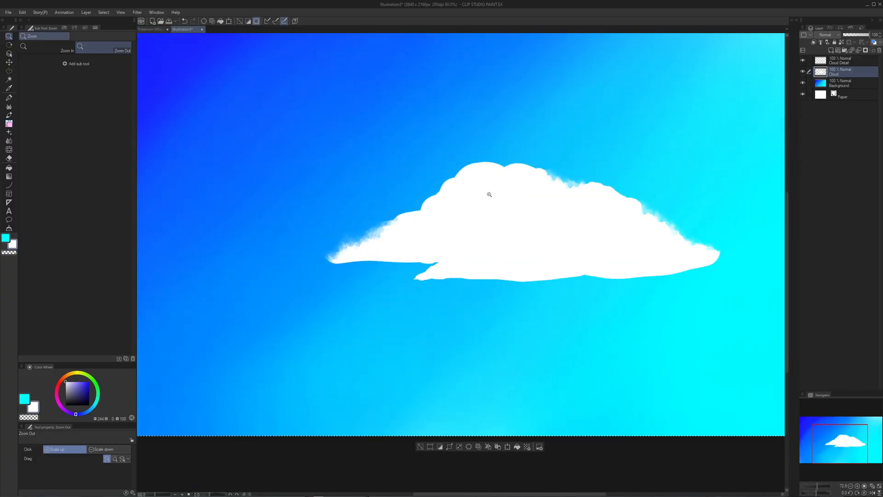
# - Refine the cloud's underside around the pointed lower-left tip with the G-pen, switching between white and transparent
pyautogui.moveTo(408, 248)
pyautogui.mouseDown()
pyautogui.moveTo(418, 268)
pyautogui.moveTo(440, 263)
pyautogui.moveTo(406, 241)
pyautogui.mouseUp()
pyautogui.moveTo(440, 292)
pyautogui.mouseDown()
pyautogui.moveTo(429, 288)
pyautogui.moveTo(453, 290)
pyautogui.mouseUp()
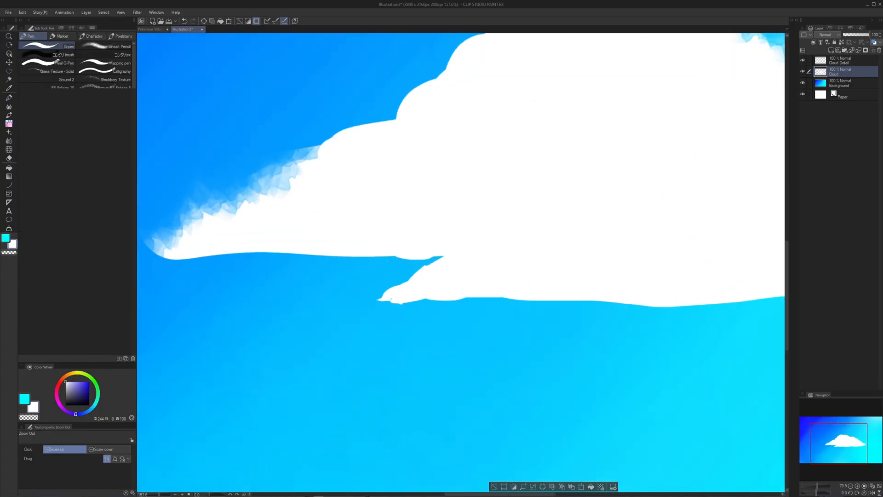
pyautogui.moveTo(401, 299)
pyautogui.mouseDown()
pyautogui.moveTo(408, 297)
pyautogui.moveTo(395, 298)
pyautogui.moveTo(391, 270)
pyautogui.mouseUp()
pyautogui.press('c')
pyautogui.moveTo(483, 223); pyautogui.dragTo(483, 251)
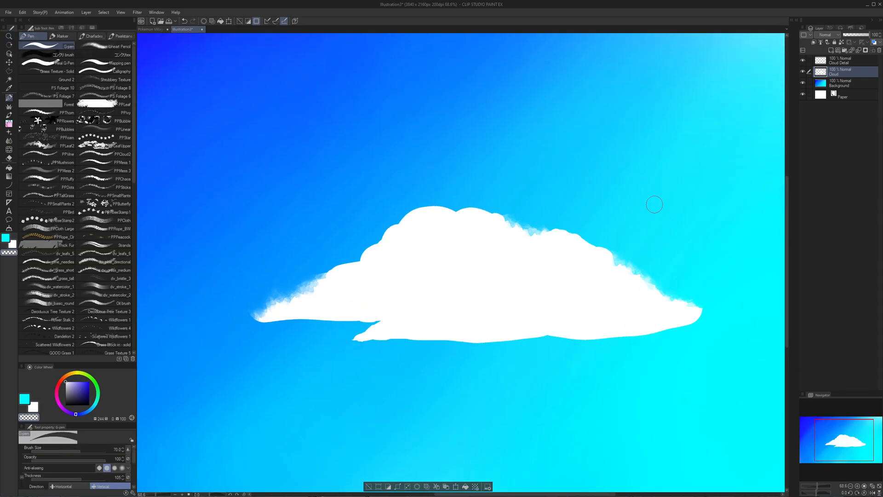
# - Load the Cloud layer's shape as a selection while working on the Cloud Detail layer, and choose the PPCloud brush at size 300
pyautogui.click(845, 61)
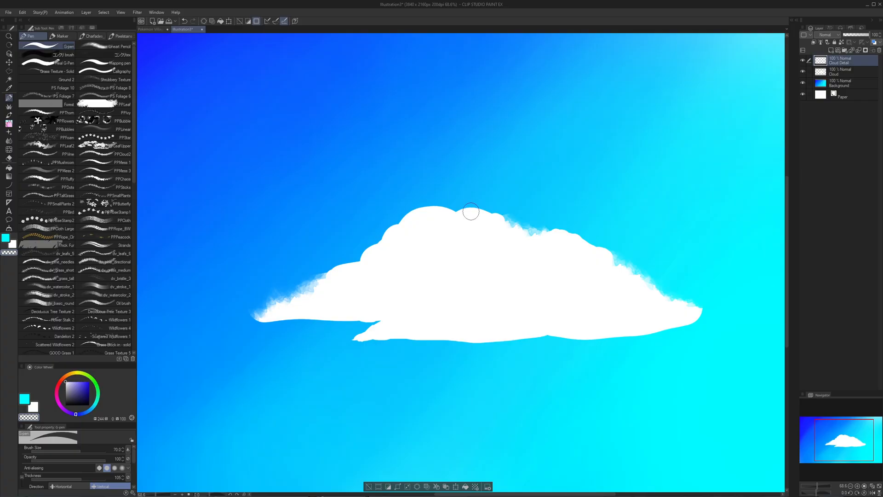
pyautogui.keyDown('ctrl'); pyautogui.click(821, 73); pyautogui.keyUp('ctrl')
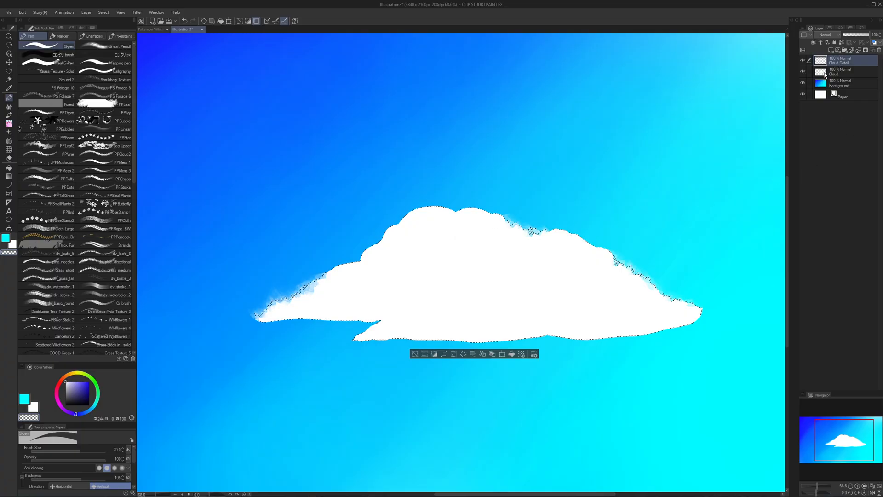
pyautogui.press('b')
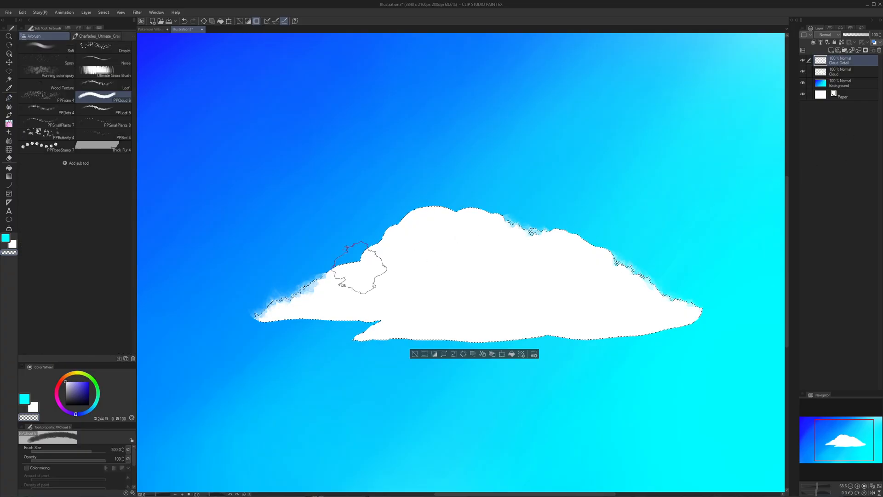
pyautogui.moveTo(365, 267); pyautogui.dragTo(380, 238)
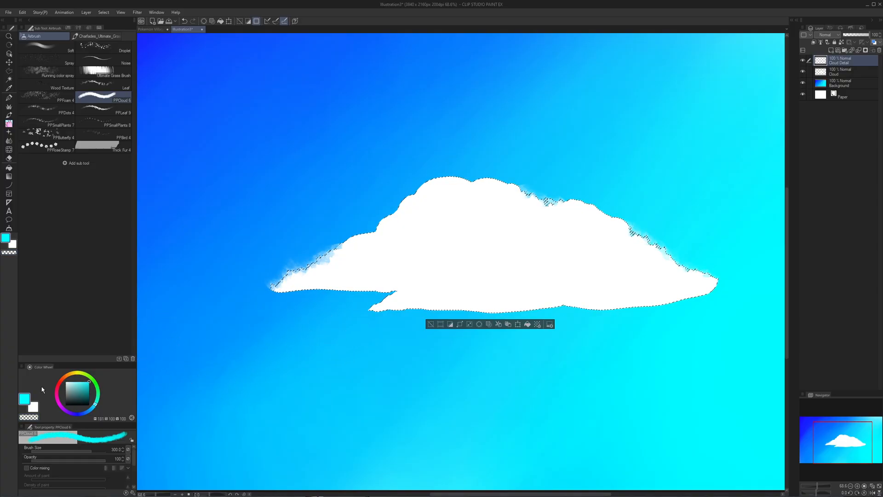
# - Try painting magenta over the cloud's left tail inside the selection, and undo it
pyautogui.click(61, 407)
pyautogui.moveTo(318, 295); pyautogui.dragTo(344, 276)
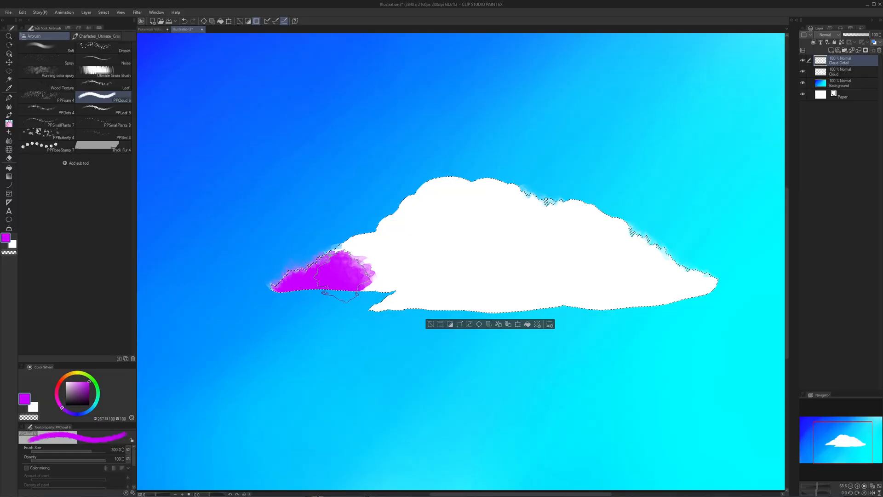
pyautogui.hotkey('ctrl', 'z')
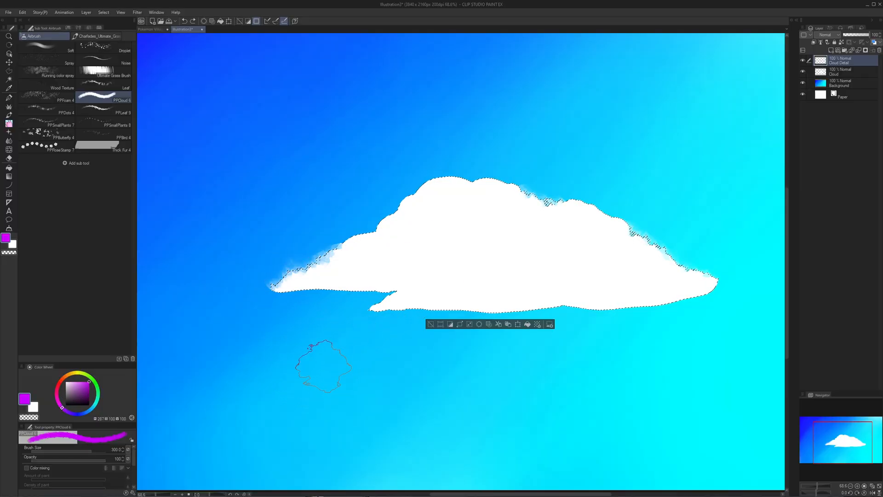
# - Set the PPCloud brush colour to a saturated blue and test it on the cloud, undoing the trial stroke
pyautogui.click(86, 413)
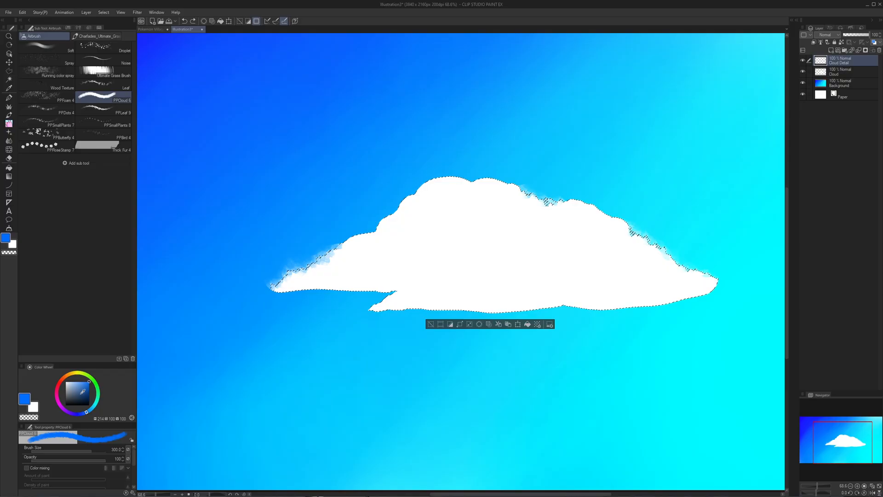
pyautogui.moveTo(322, 281)
pyautogui.mouseDown()
pyautogui.moveTo(311, 297)
pyautogui.moveTo(353, 284)
pyautogui.mouseUp()
pyautogui.hotkey('ctrl', 'z')
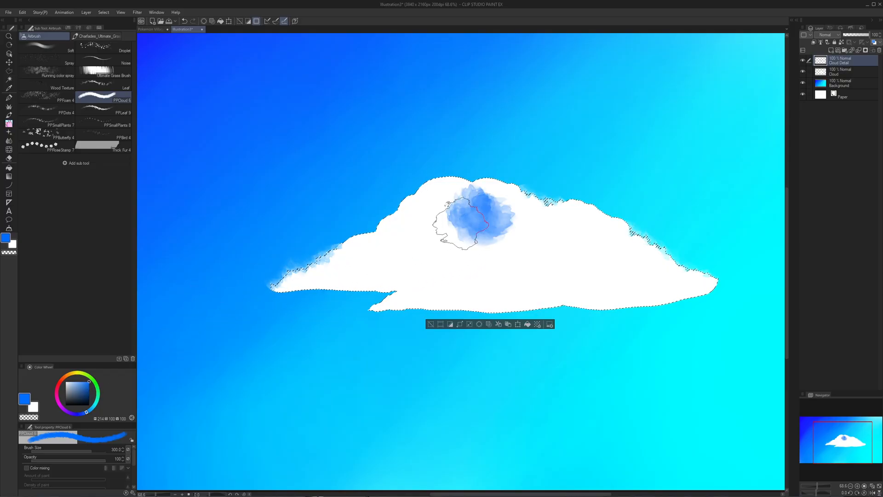
pyautogui.press('x')
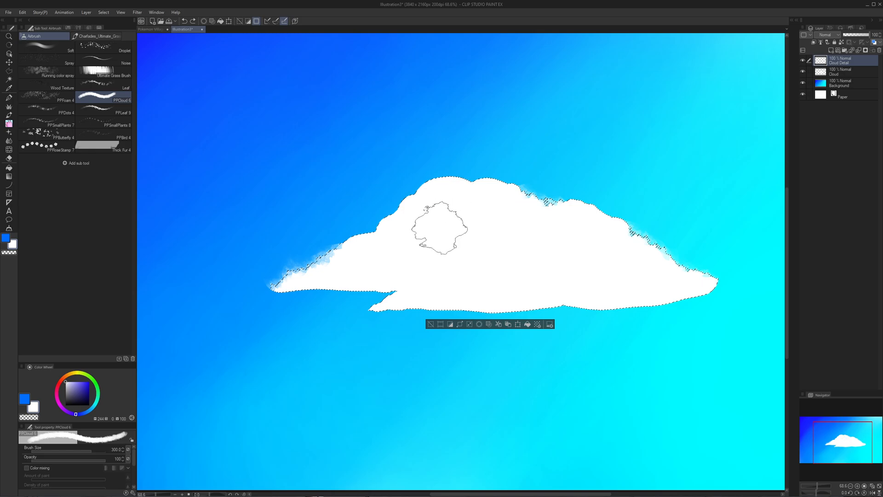
pyautogui.press('x')
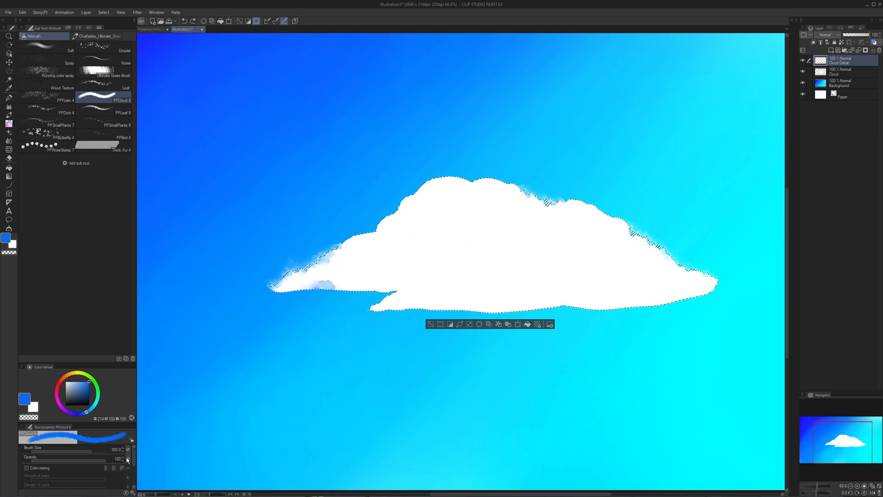
# - Make the PPCloud brush opacity respond to pen pressure and shade the cloud's body and underside blue, leaving a white rim along the upper edge
pyautogui.click(129, 388)
pyautogui.moveTo(287, 277)
pyautogui.mouseDown()
pyautogui.moveTo(406, 276)
pyautogui.moveTo(309, 306)
pyautogui.moveTo(301, 294)
pyautogui.moveTo(337, 280)
pyautogui.moveTo(377, 278)
pyautogui.moveTo(392, 296)
pyautogui.moveTo(310, 301)
pyautogui.moveTo(350, 291)
pyautogui.moveTo(314, 292)
pyautogui.moveTo(312, 303)
pyautogui.moveTo(358, 275)
pyautogui.moveTo(385, 273)
pyautogui.moveTo(359, 271)
pyautogui.moveTo(302, 290)
pyautogui.moveTo(364, 291)
pyautogui.moveTo(400, 270)
pyautogui.moveTo(435, 237)
pyautogui.moveTo(438, 221)
pyautogui.moveTo(468, 211)
pyautogui.moveTo(512, 215)
pyautogui.moveTo(581, 258)
pyautogui.moveTo(646, 283)
pyautogui.moveTo(653, 308)
pyautogui.moveTo(688, 312)
pyautogui.moveTo(471, 288)
pyautogui.moveTo(464, 278)
pyautogui.moveTo(497, 271)
pyautogui.moveTo(553, 292)
pyautogui.moveTo(402, 300)
pyautogui.moveTo(390, 264)
pyautogui.moveTo(415, 233)
pyautogui.moveTo(406, 239)
pyautogui.moveTo(500, 221)
pyautogui.moveTo(506, 239)
pyautogui.moveTo(529, 233)
pyautogui.moveTo(590, 246)
pyautogui.moveTo(601, 263)
pyautogui.moveTo(449, 272)
pyautogui.moveTo(418, 291)
pyautogui.moveTo(441, 249)
pyautogui.moveTo(345, 306)
pyautogui.mouseUp()
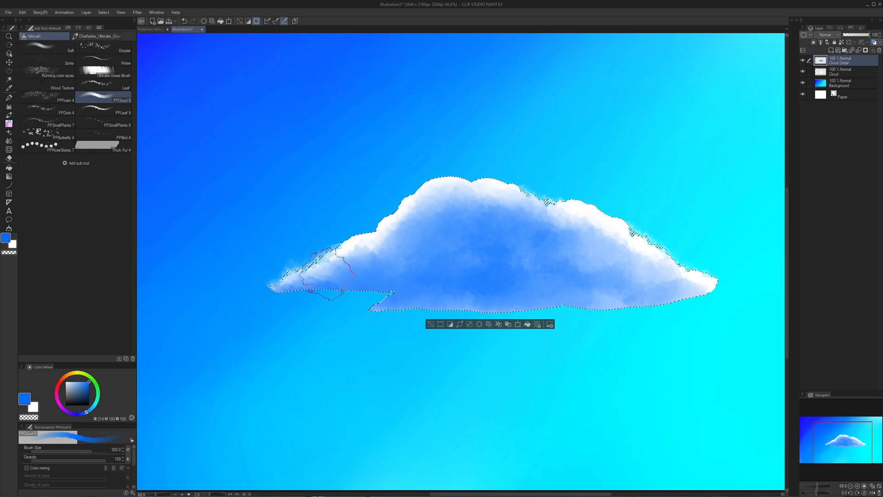
pyautogui.moveTo(310, 301)
pyautogui.mouseDown()
pyautogui.moveTo(363, 290)
pyautogui.moveTo(418, 303)
pyautogui.moveTo(389, 304)
pyautogui.moveTo(472, 293)
pyautogui.moveTo(416, 292)
pyautogui.moveTo(496, 298)
pyautogui.moveTo(397, 275)
pyautogui.moveTo(374, 284)
pyautogui.moveTo(444, 263)
pyautogui.moveTo(517, 293)
pyautogui.moveTo(627, 300)
pyautogui.moveTo(538, 293)
pyautogui.moveTo(556, 290)
pyautogui.moveTo(423, 243)
pyautogui.moveTo(303, 296)
pyautogui.moveTo(389, 256)
pyautogui.moveTo(518, 262)
pyautogui.mouseUp()
pyautogui.moveTo(516, 213); pyautogui.dragTo(474, 231)
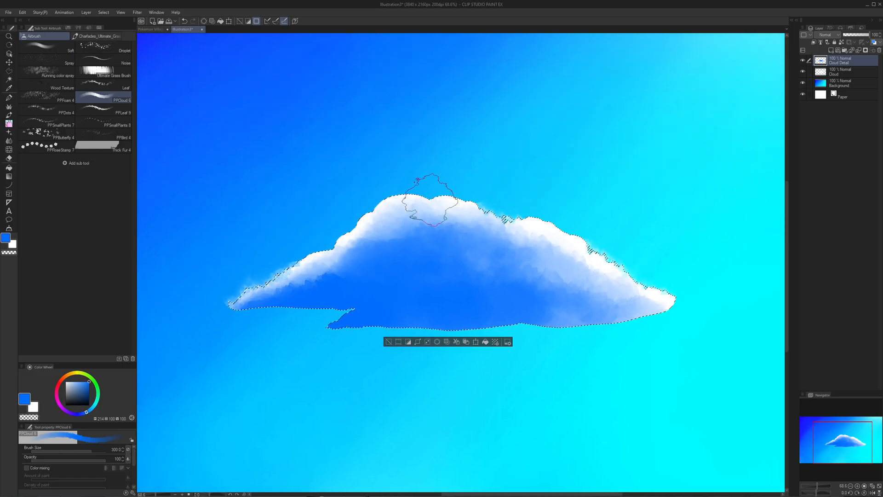
# - Soften the blue shading along the cloud's white upper rim with the PPCloud brush, alternating between transparent and blue
pyautogui.press('c')
pyautogui.moveTo(569, 247)
pyautogui.mouseDown()
pyautogui.moveTo(529, 256)
pyautogui.moveTo(559, 257)
pyautogui.moveTo(639, 304)
pyautogui.moveTo(512, 247)
pyautogui.mouseUp()
pyautogui.press('c')
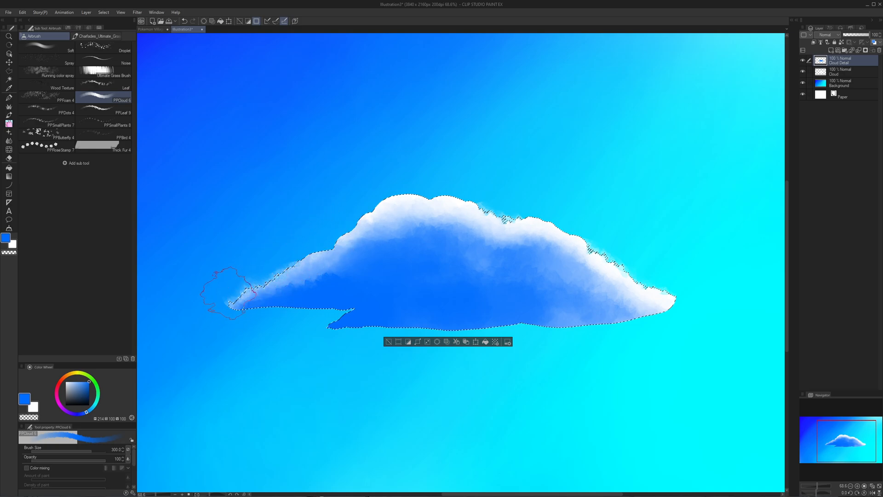
pyautogui.press('c')
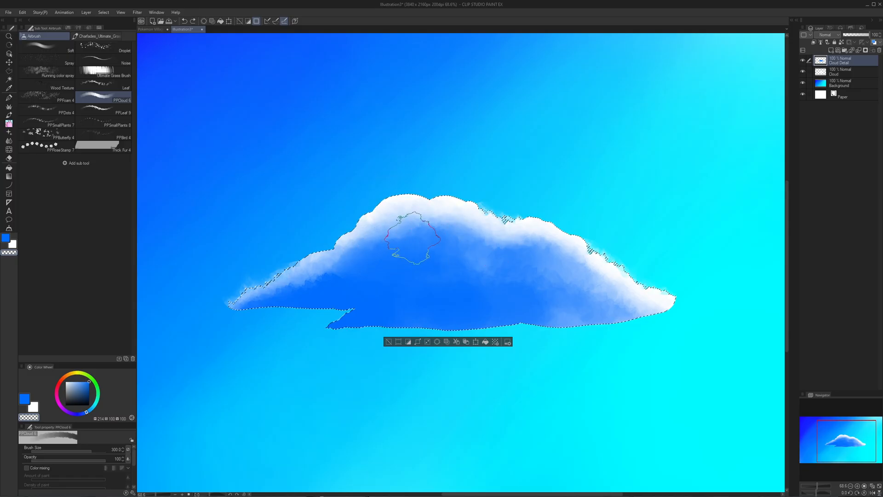
pyautogui.press('space')
pyautogui.moveTo(565, 308); pyautogui.dragTo(575, 319)
pyautogui.hotkey('ctrl', 'space')
pyautogui.moveTo(578, 319)
pyautogui.mouseDown()
pyautogui.moveTo(564, 317)
pyautogui.moveTo(591, 327)
pyautogui.mouseUp()
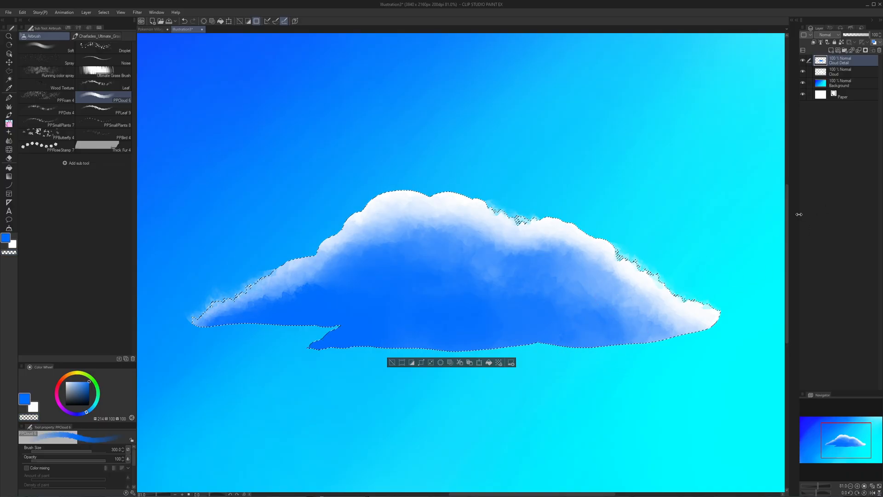
# - Replace the cloud selection with the outline of the blue shading on the Cloud Detail layer
pyautogui.hotkey('ctrl', 'd')
pyautogui.scroll(-2, 710, 197)
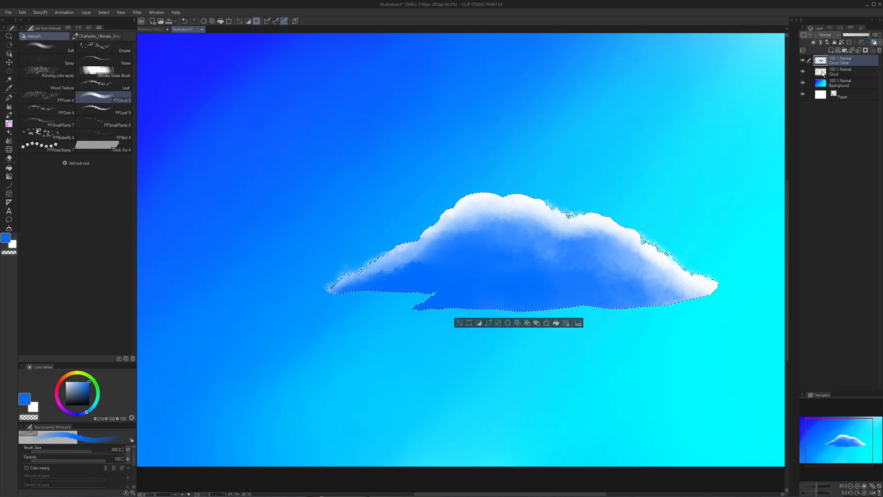
pyautogui.hotkey('ctrl', 'd')
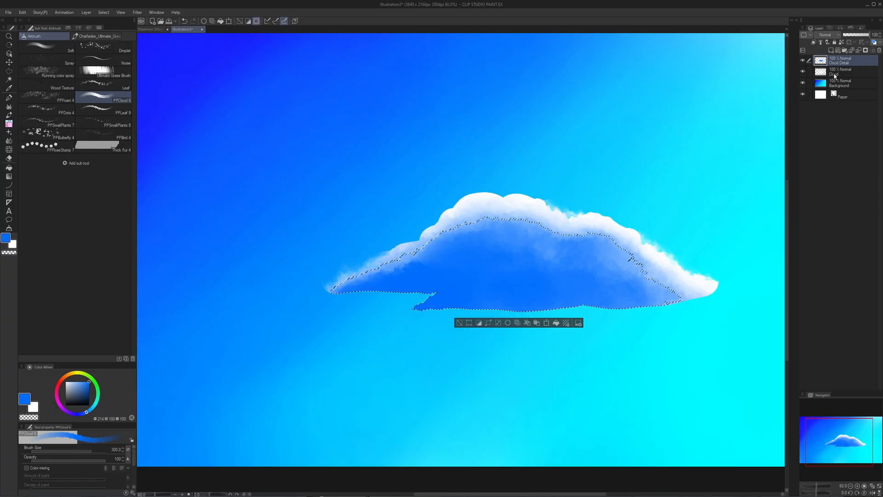
# - Widen the layer list, mark the Cloud Detail layer red, and make the Cloud layer active
pyautogui.click(834, 75)
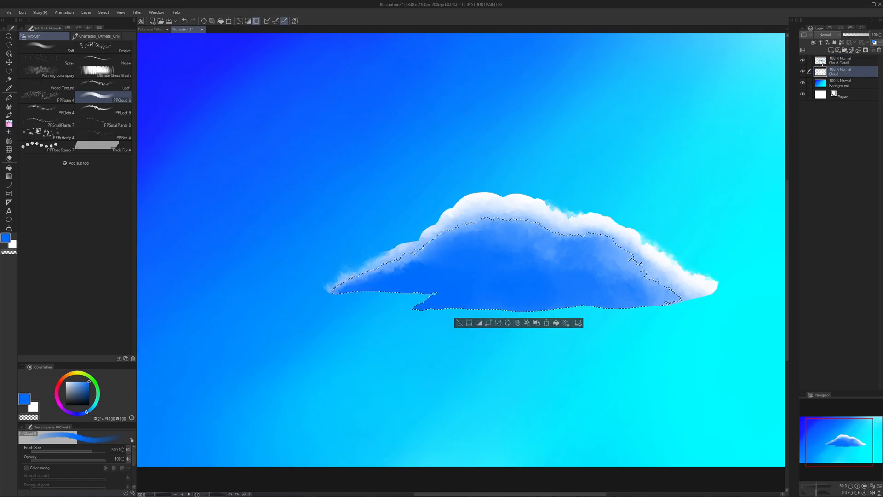
pyautogui.click(843, 63)
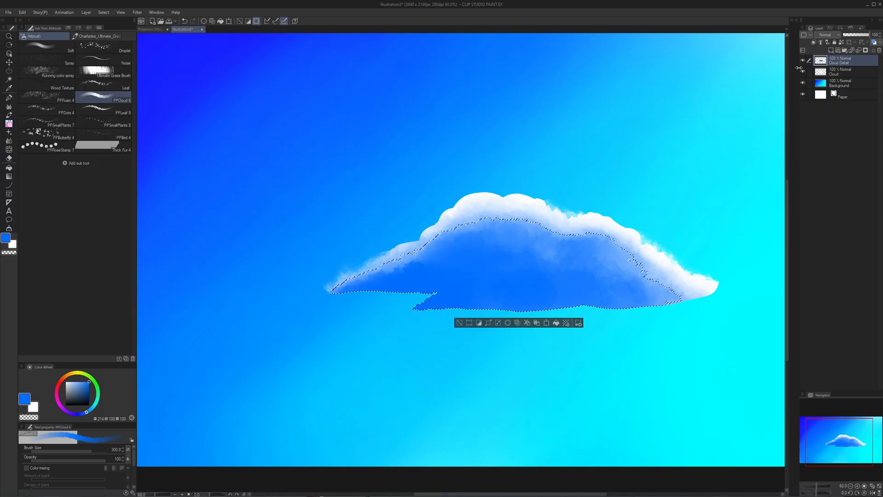
pyautogui.moveTo(799, 68); pyautogui.dragTo(762, 68)
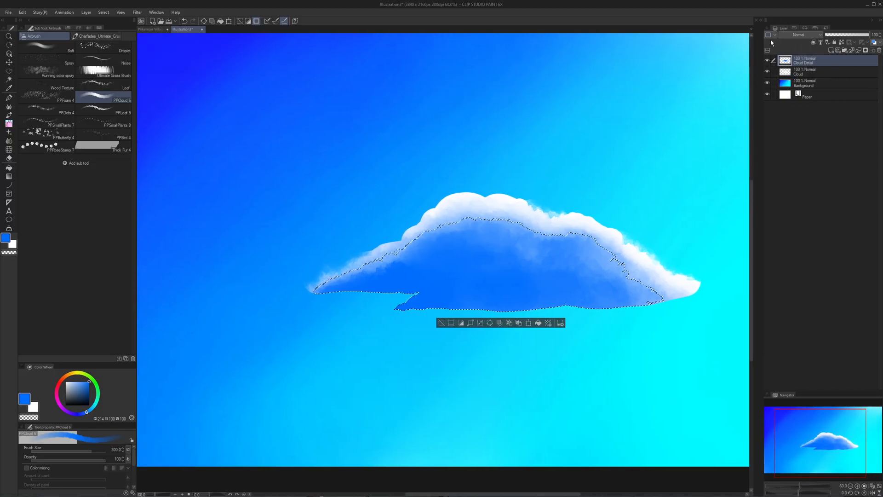
pyautogui.click(834, 76)
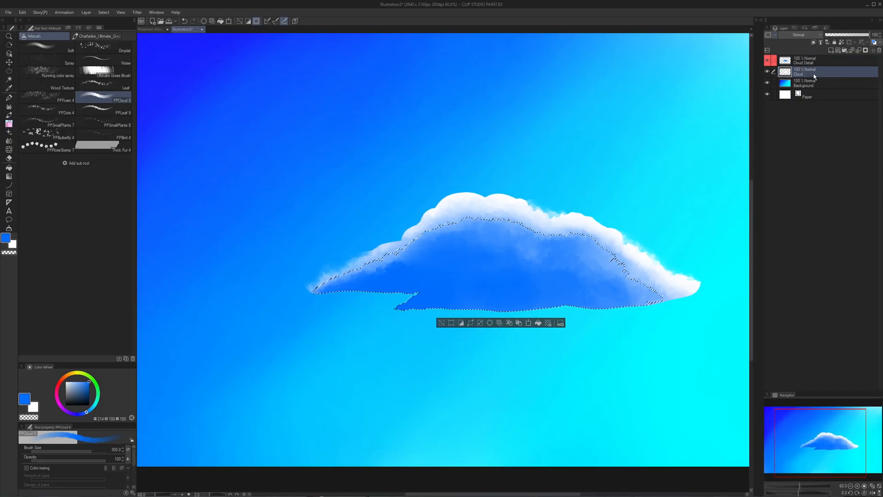
# - Delete the selected shading area from the Cloud layer, hiding Cloud Detail to check the remaining white rim and showing it again
pyautogui.click(767, 60)
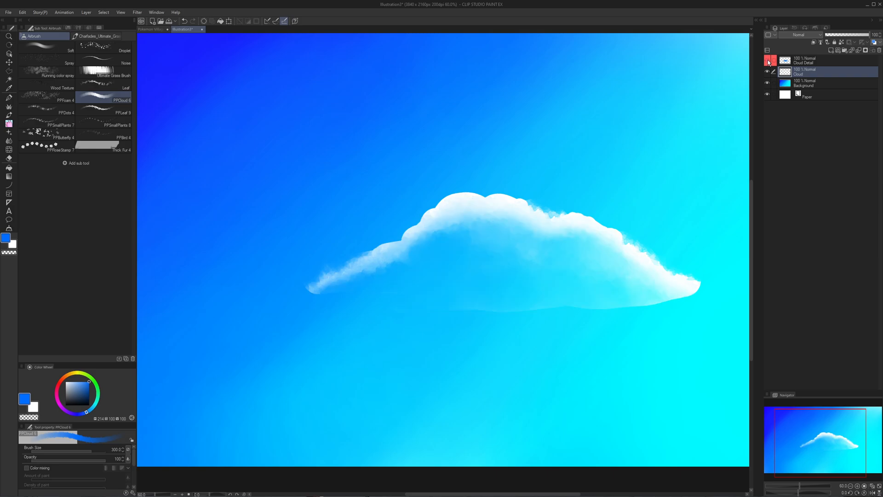
pyautogui.scroll(-1, 603, 166)
pyautogui.scroll(1, 568, 241)
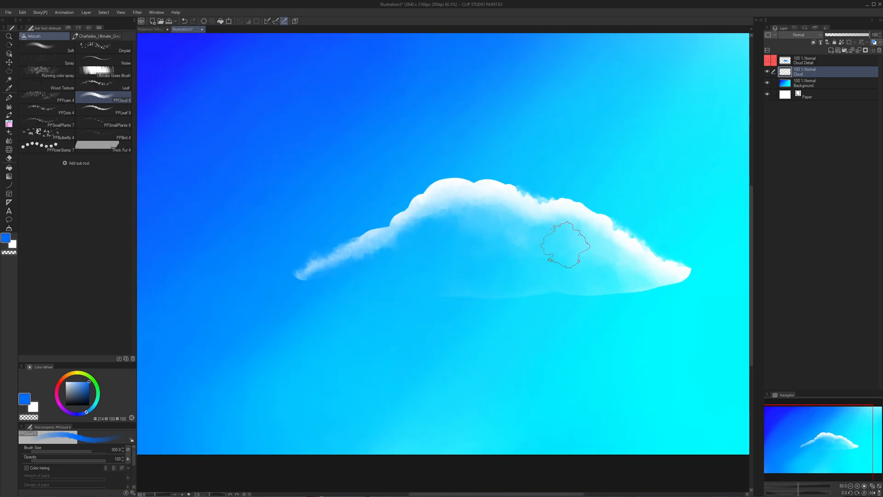
pyautogui.scroll(-1, 558, 305)
pyautogui.scroll(-3, 563, 308)
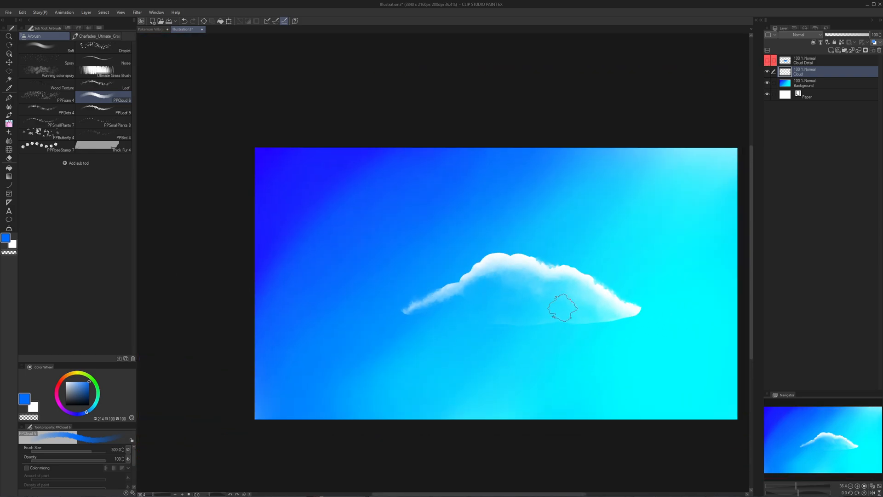
pyautogui.scroll(2, 564, 313)
pyautogui.scroll(2, 564, 313)
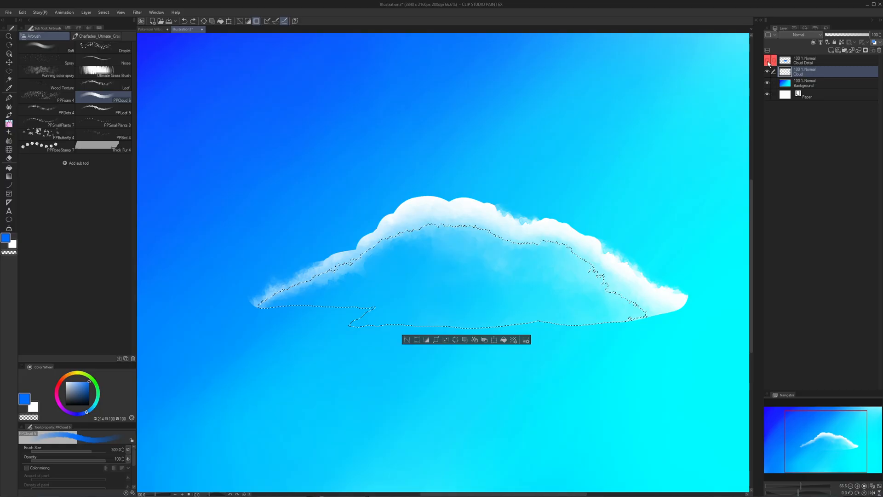
pyautogui.click(767, 60)
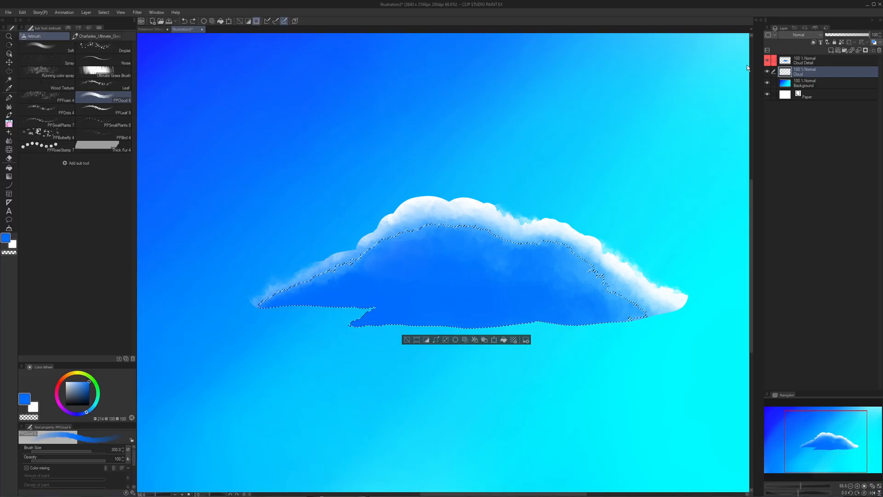
# - Undo the deletion from the Cloud layer and return to the Cloud Detail layer with the whole cloud outline selected
pyautogui.click(806, 62)
pyautogui.hotkey('ctrl', 'd')
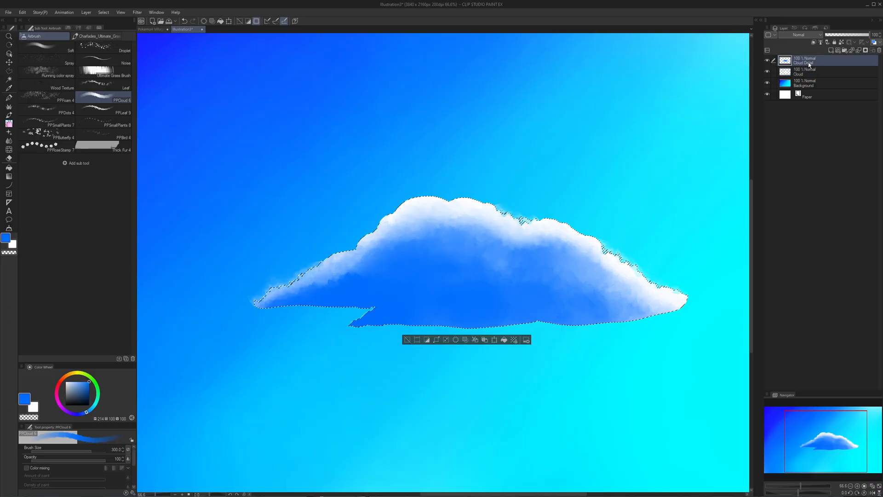
pyautogui.moveTo(455, 208); pyautogui.dragTo(444, 203)
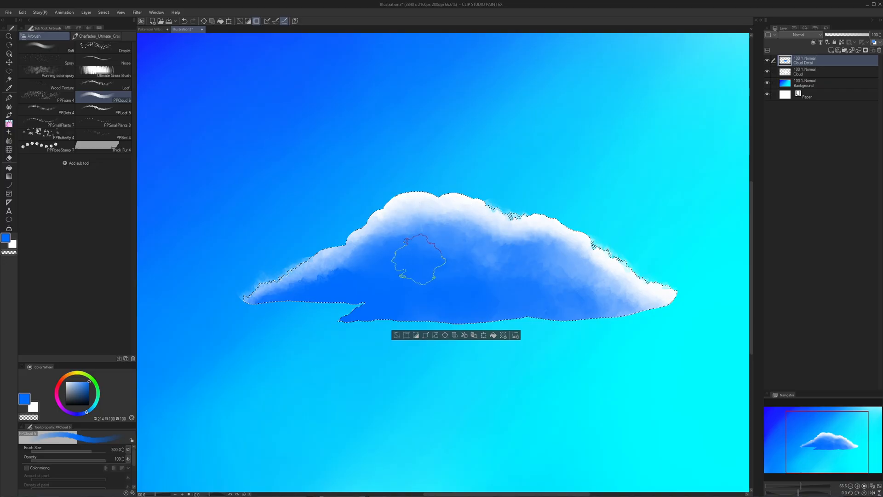
pyautogui.click(424, 250)
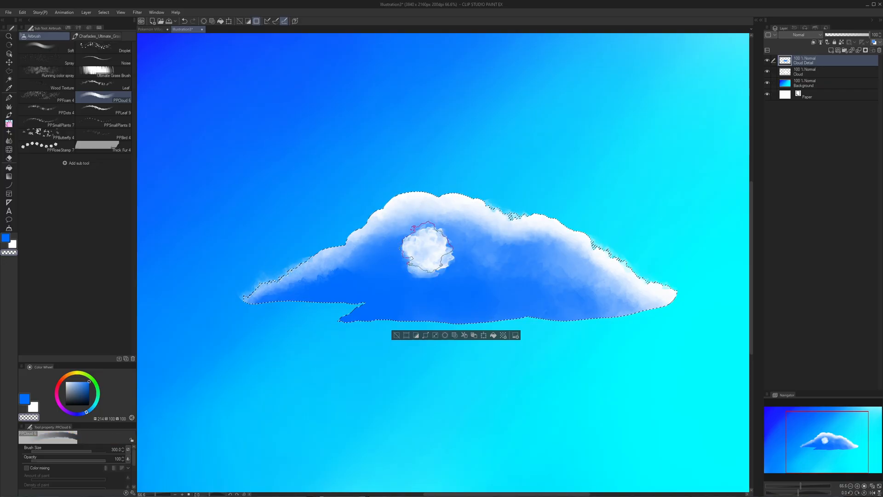
pyautogui.hotkey('ctrl', 'z')
pyautogui.moveTo(426, 249)
pyautogui.mouseDown()
pyautogui.moveTo(439, 255)
pyautogui.moveTo(417, 246)
pyautogui.moveTo(385, 263)
pyautogui.mouseUp()
pyautogui.hotkey('ctrl', 'z')
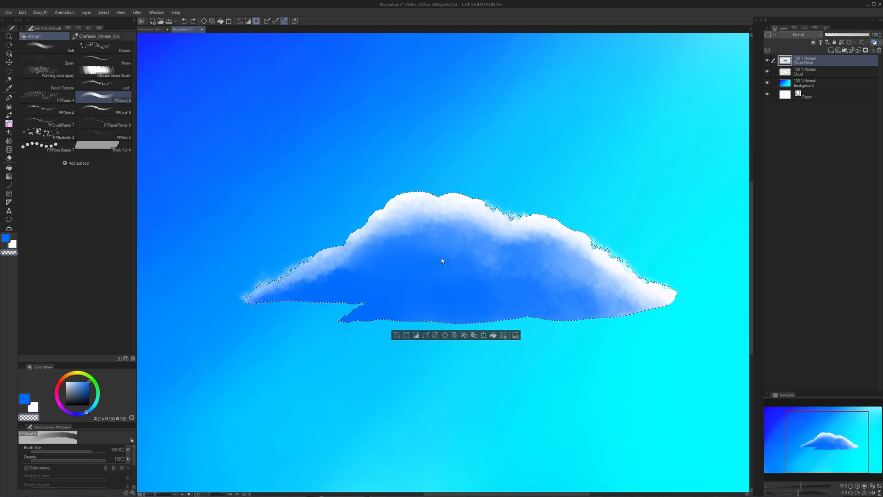
# - Erase a broad arched band through the blue shading, from tip to tip of the cloud, with the transparent PPCloud brush
pyautogui.moveTo(500, 273)
pyautogui.mouseDown()
pyautogui.moveTo(537, 270)
pyautogui.moveTo(556, 288)
pyautogui.moveTo(581, 290)
pyautogui.mouseUp()
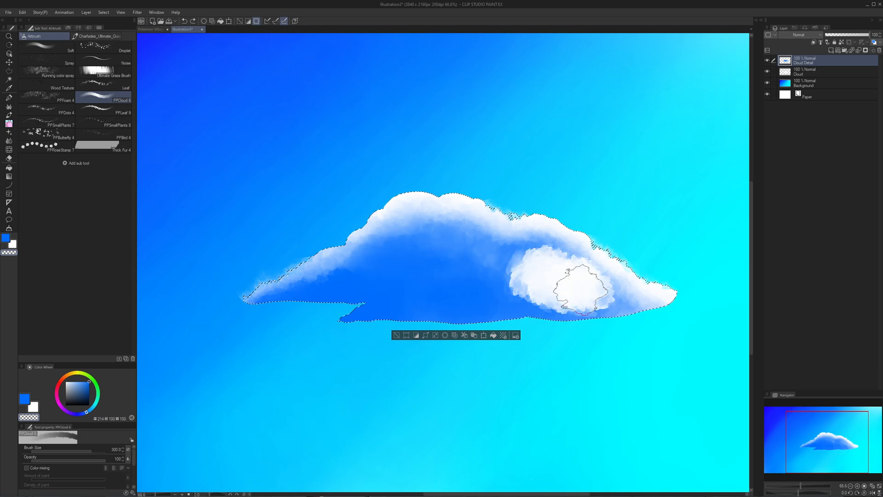
pyautogui.moveTo(591, 319)
pyautogui.mouseDown()
pyautogui.moveTo(518, 268)
pyautogui.moveTo(494, 262)
pyautogui.moveTo(469, 267)
pyautogui.moveTo(429, 252)
pyautogui.moveTo(382, 263)
pyautogui.moveTo(363, 277)
pyautogui.mouseUp()
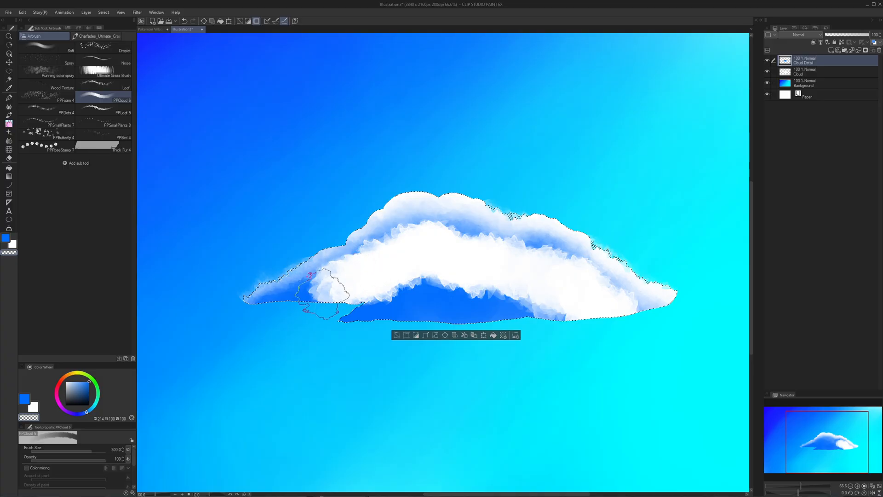
pyautogui.moveTo(268, 320); pyautogui.dragTo(285, 330)
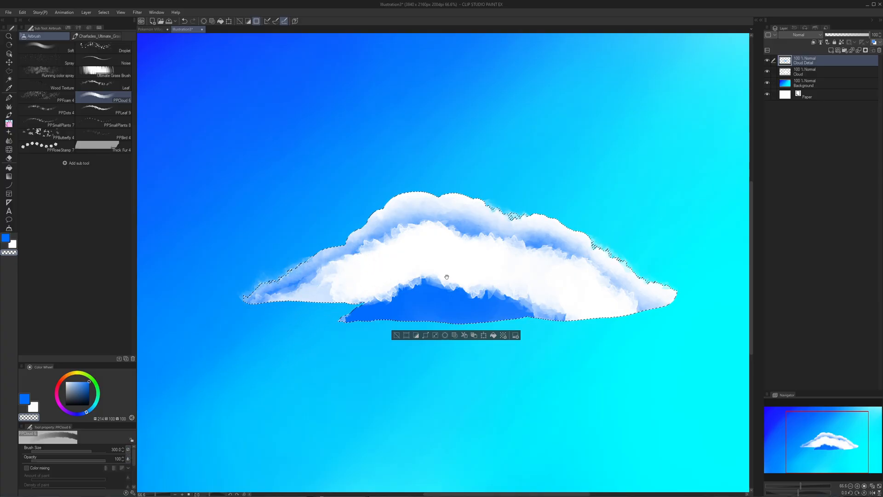
pyautogui.moveTo(445, 278); pyautogui.dragTo(425, 271)
pyautogui.moveTo(311, 299); pyautogui.dragTo(267, 310)
# - Paint blue with the PPCloud brush over the underside of the white band, leaving a second puffy rim below the first
pyautogui.press('c')
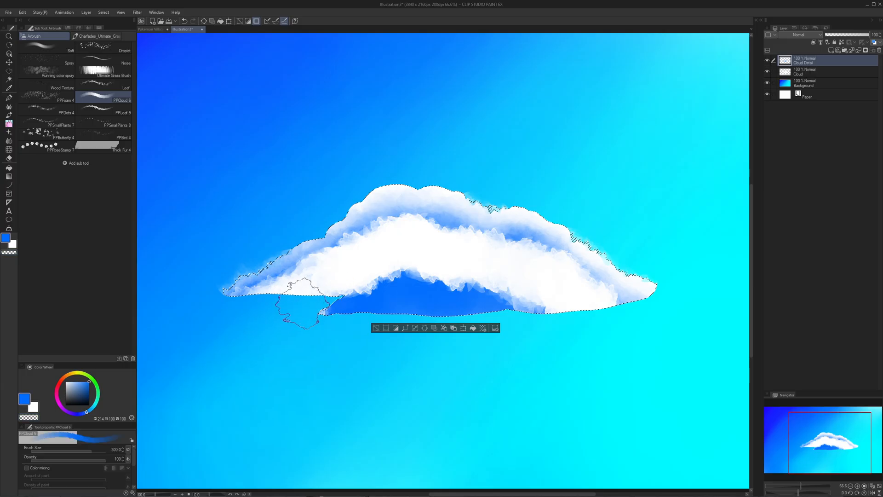
pyautogui.moveTo(258, 308)
pyautogui.mouseDown()
pyautogui.moveTo(293, 299)
pyautogui.moveTo(305, 304)
pyautogui.moveTo(306, 320)
pyautogui.moveTo(288, 311)
pyautogui.moveTo(319, 285)
pyautogui.moveTo(381, 254)
pyautogui.moveTo(379, 265)
pyautogui.moveTo(411, 259)
pyautogui.moveTo(409, 251)
pyautogui.moveTo(351, 289)
pyautogui.moveTo(379, 275)
pyautogui.moveTo(440, 272)
pyautogui.moveTo(505, 297)
pyautogui.moveTo(416, 265)
pyautogui.moveTo(403, 248)
pyautogui.moveTo(381, 269)
pyautogui.moveTo(336, 278)
pyautogui.moveTo(400, 263)
pyautogui.moveTo(491, 271)
pyautogui.moveTo(547, 293)
pyautogui.moveTo(507, 279)
pyautogui.moveTo(572, 322)
pyautogui.moveTo(525, 309)
pyautogui.mouseUp()
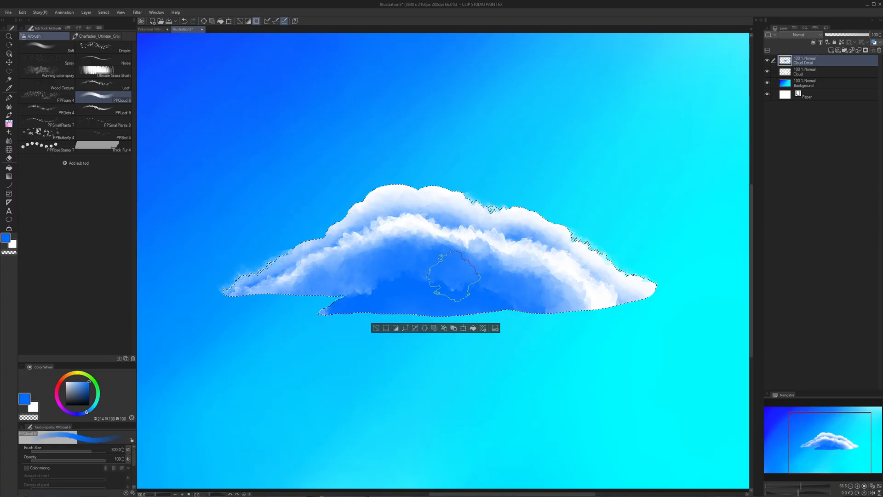
pyautogui.moveTo(454, 276)
pyautogui.mouseDown()
pyautogui.moveTo(458, 255)
pyautogui.moveTo(414, 240)
pyautogui.moveTo(407, 251)
pyautogui.moveTo(505, 265)
pyautogui.moveTo(565, 312)
pyautogui.moveTo(543, 276)
pyautogui.moveTo(563, 313)
pyautogui.moveTo(545, 301)
pyautogui.mouseUp()
pyautogui.hotkey('ctrl', 'z')
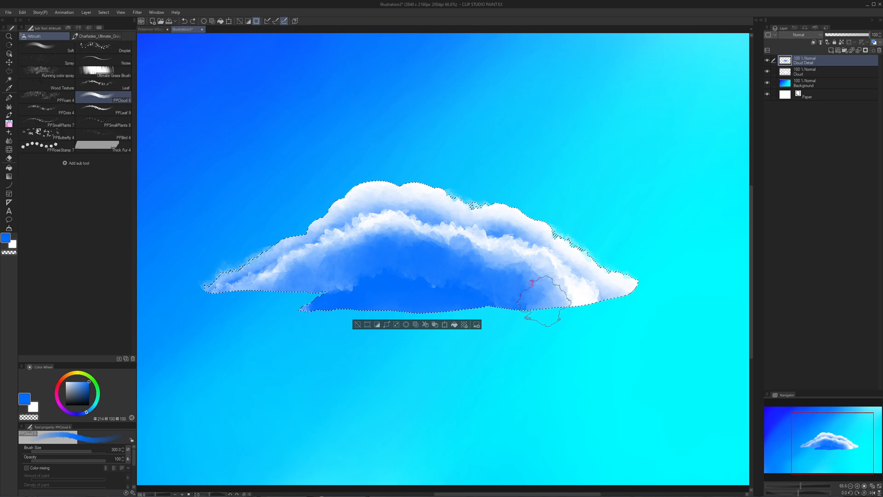
pyautogui.press('c')
pyautogui.moveTo(459, 249); pyautogui.dragTo(467, 251)
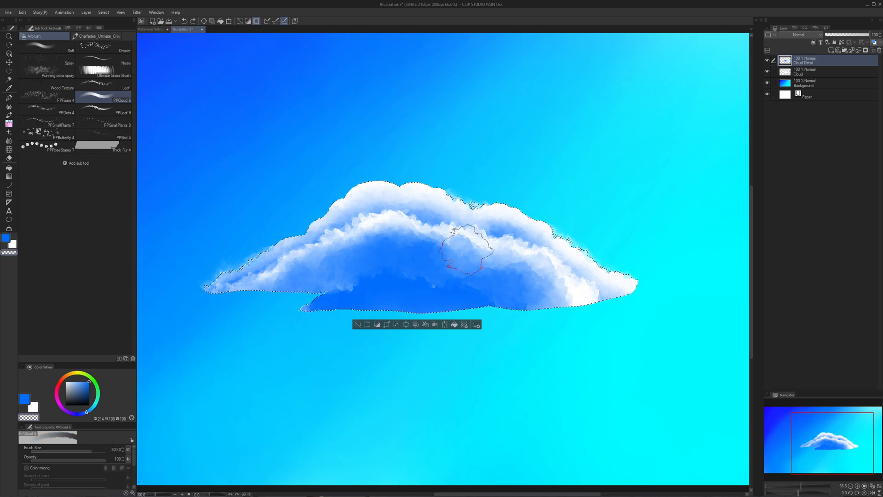
pyautogui.hotkey('ctrl', 'z')
pyautogui.hotkey('ctrl', 'z')
# - Reduce the PPCloud brush size to 120 and add rounded white puffs to the right half of the inner rim using transparent colour
pyautogui.press('[')
pyautogui.press('[')
pyautogui.press('[')
pyautogui.press('[')
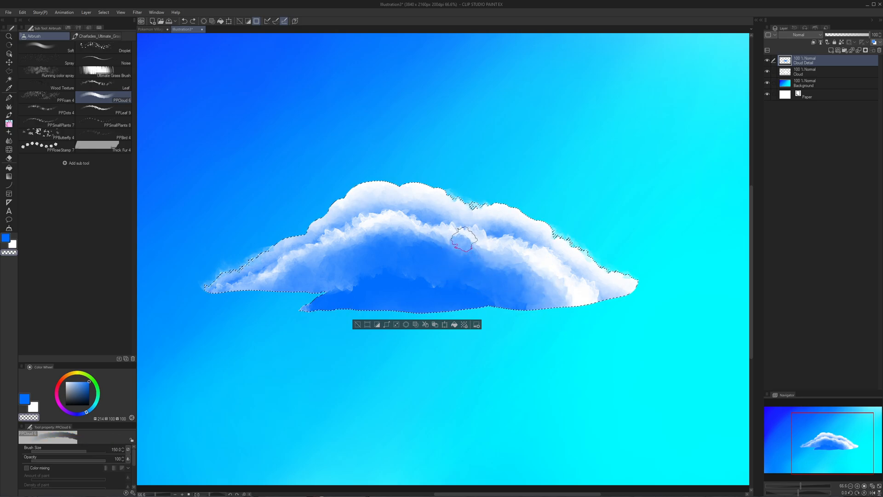
pyautogui.press('[')
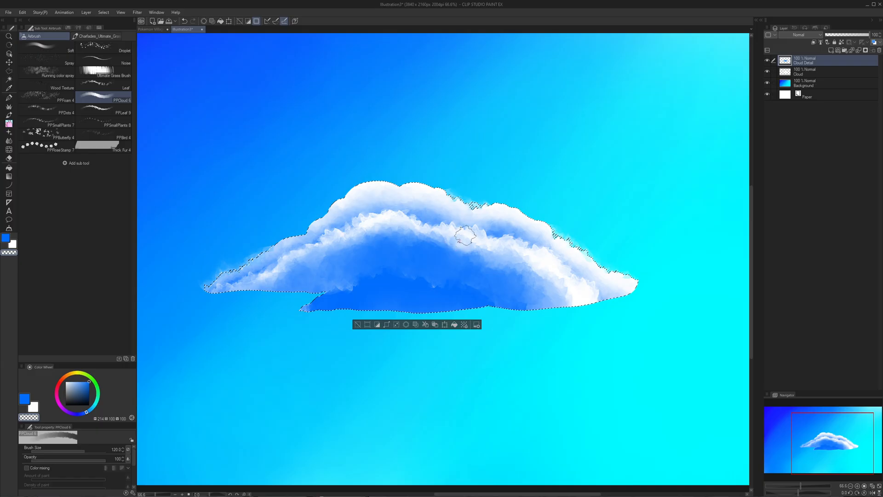
pyautogui.hotkey('ctrl', 'space')
pyautogui.moveTo(531, 264)
pyautogui.mouseDown()
pyautogui.moveTo(509, 263)
pyautogui.moveTo(535, 251)
pyautogui.moveTo(524, 251)
pyautogui.mouseUp()
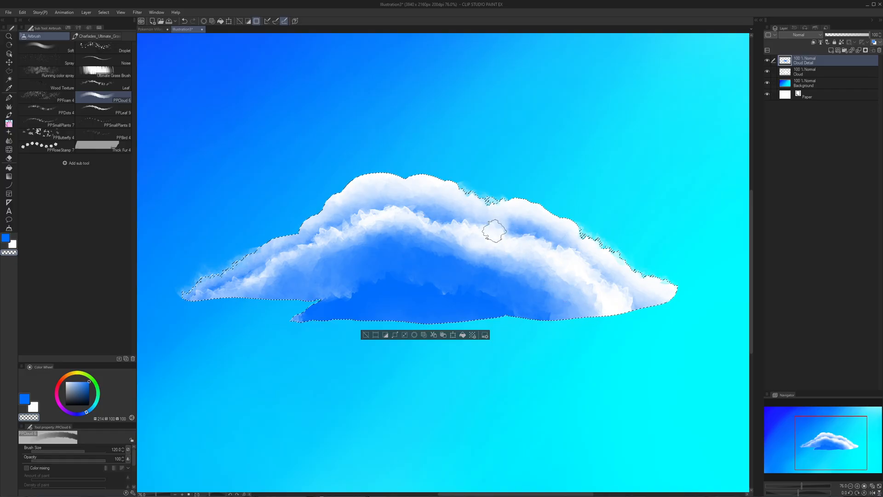
pyautogui.moveTo(507, 241); pyautogui.dragTo(512, 240)
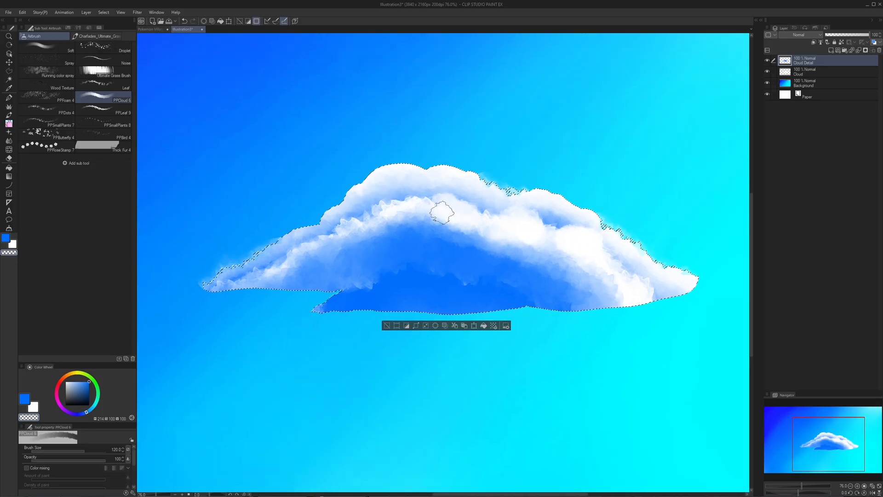
# - Refine the inner rim's crest and right side into separate puffs, alternating blue and transparent PPCloud strokes
pyautogui.press('c')
pyautogui.moveTo(436, 206)
pyautogui.mouseDown()
pyautogui.moveTo(424, 221)
pyautogui.moveTo(458, 233)
pyautogui.moveTo(429, 215)
pyautogui.mouseUp()
pyautogui.press('c')
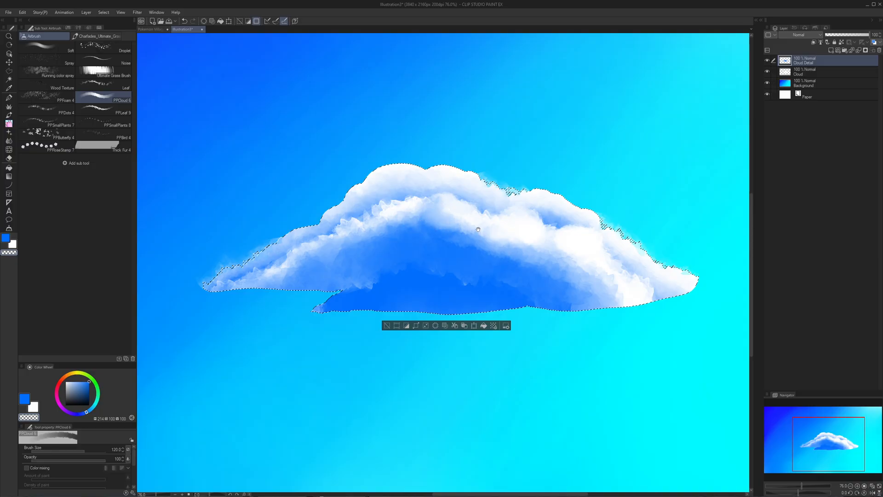
pyautogui.moveTo(478, 229); pyautogui.dragTo(437, 227)
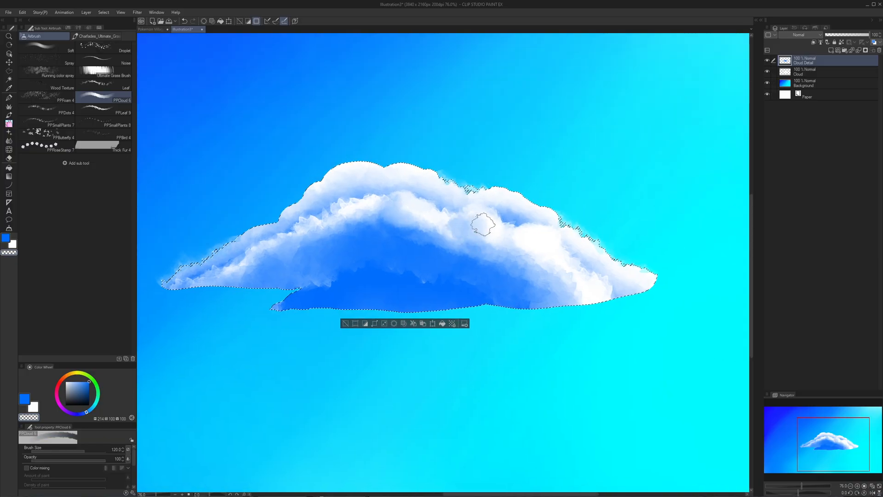
pyautogui.moveTo(505, 237)
pyautogui.mouseDown()
pyautogui.moveTo(480, 235)
pyautogui.moveTo(510, 251)
pyautogui.moveTo(512, 271)
pyautogui.moveTo(504, 271)
pyautogui.moveTo(533, 265)
pyautogui.moveTo(499, 264)
pyautogui.moveTo(507, 244)
pyautogui.moveTo(589, 269)
pyautogui.mouseUp()
pyautogui.press('c')
pyautogui.press('c')
# - Touch up the blue shading between the cloud's upper and inner rims with the PPCloud brush
pyautogui.hotkey('ctrl', 'space')
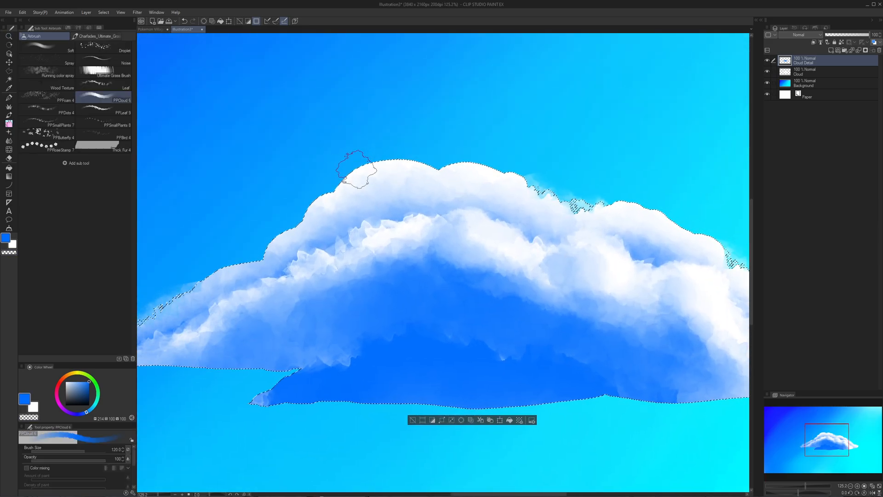
pyautogui.moveTo(349, 195); pyautogui.dragTo(346, 200)
pyautogui.moveTo(435, 189)
pyautogui.mouseDown()
pyautogui.moveTo(418, 188)
pyautogui.moveTo(451, 184)
pyautogui.moveTo(436, 183)
pyautogui.mouseUp()
pyautogui.moveTo(295, 222)
pyautogui.mouseDown()
pyautogui.moveTo(347, 211)
pyautogui.moveTo(300, 233)
pyautogui.moveTo(272, 233)
pyautogui.mouseUp()
pyautogui.moveTo(507, 204)
pyautogui.mouseDown()
pyautogui.moveTo(470, 205)
pyautogui.moveTo(485, 207)
pyautogui.moveTo(474, 222)
pyautogui.moveTo(503, 226)
pyautogui.mouseUp()
pyautogui.moveTo(568, 247)
pyautogui.mouseDown()
pyautogui.moveTo(494, 233)
pyautogui.moveTo(525, 244)
pyautogui.mouseUp()
# - Break up the lower right edge of the inner rim with transparent PPCloud strokes on the Cloud Detail layer
pyautogui.hotkey('ctrl', 'a')
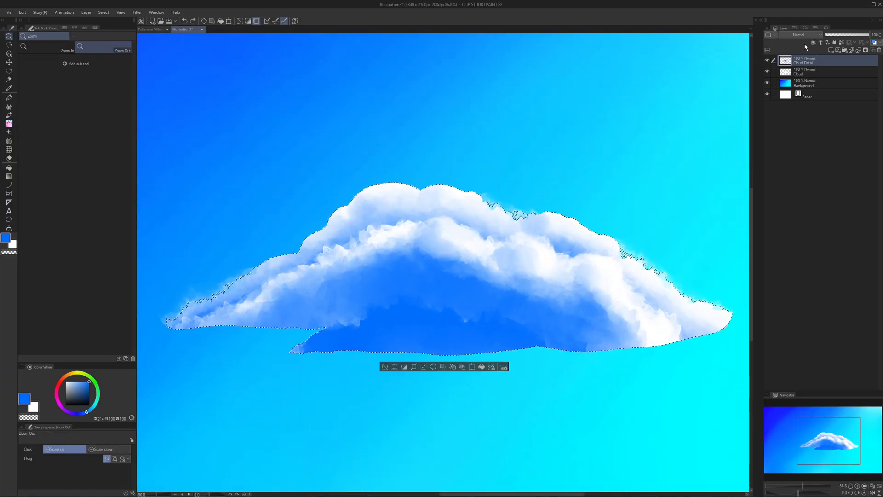
pyautogui.hotkey('ctrl', 'd')
pyautogui.keyDown('ctrl'); pyautogui.click(790, 63); pyautogui.keyUp('ctrl')
pyautogui.press('b')
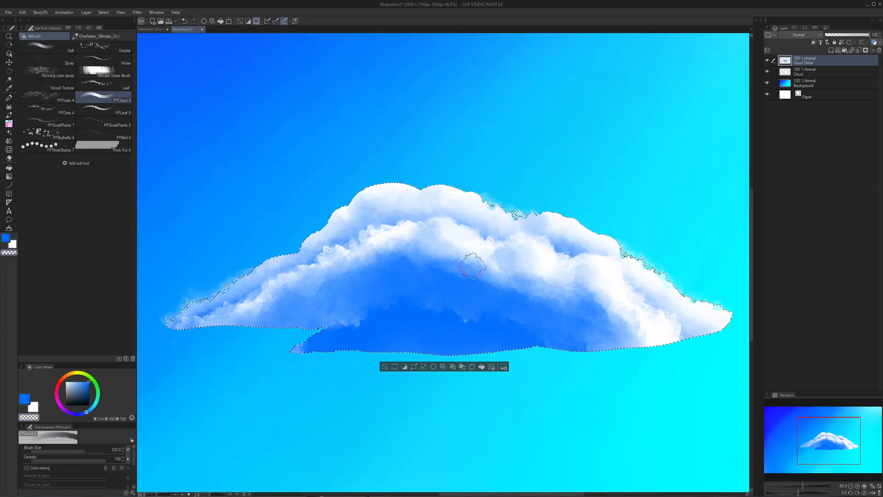
pyautogui.moveTo(538, 271); pyautogui.dragTo(537, 279)
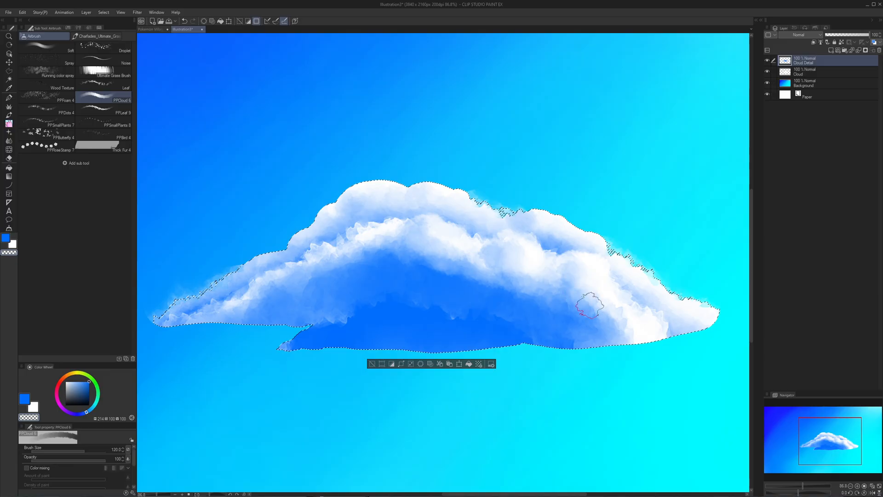
pyautogui.keyDown('ctrl'); pyautogui.keyDown('alt'); pyautogui.click(597, 323); pyautogui.keyUp('alt'); pyautogui.keyUp('ctrl')
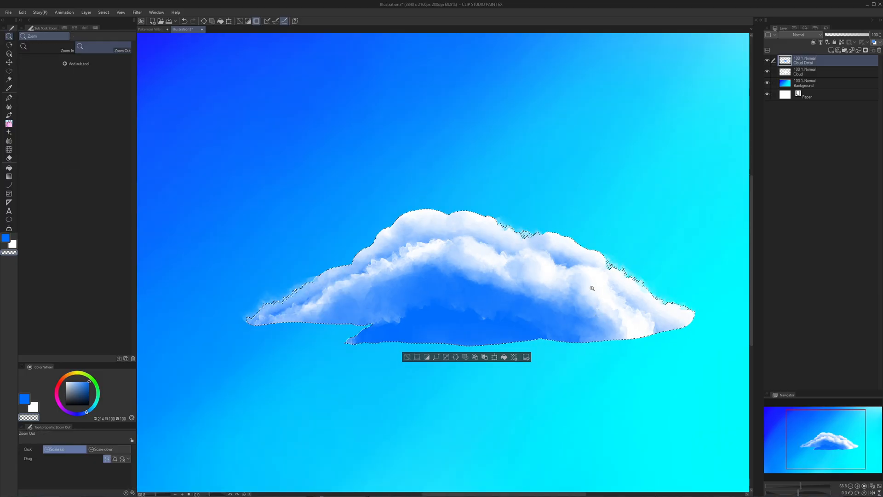
# - Select the Cloud Detail shading's outline, delete that area from the Cloud layer with Cloud Detail hidden, and clear the selection
pyautogui.keyDown('ctrl'); pyautogui.click(788, 65); pyautogui.keyUp('ctrl')
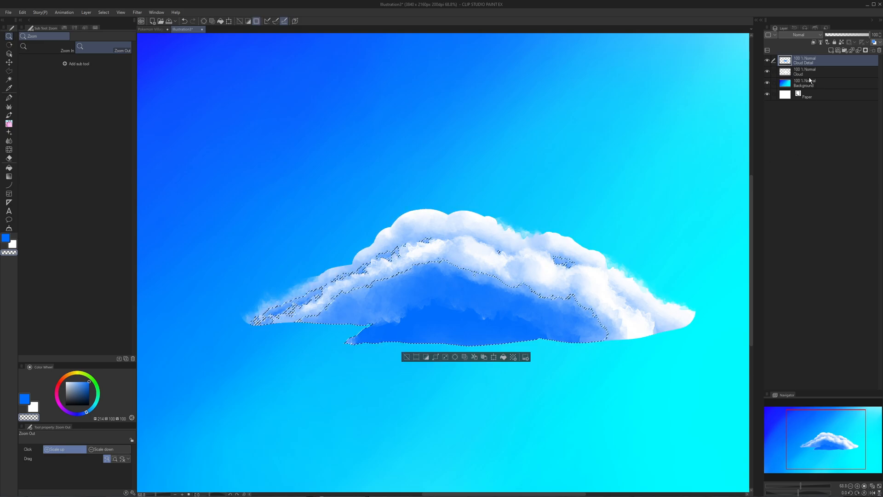
pyautogui.click(800, 72)
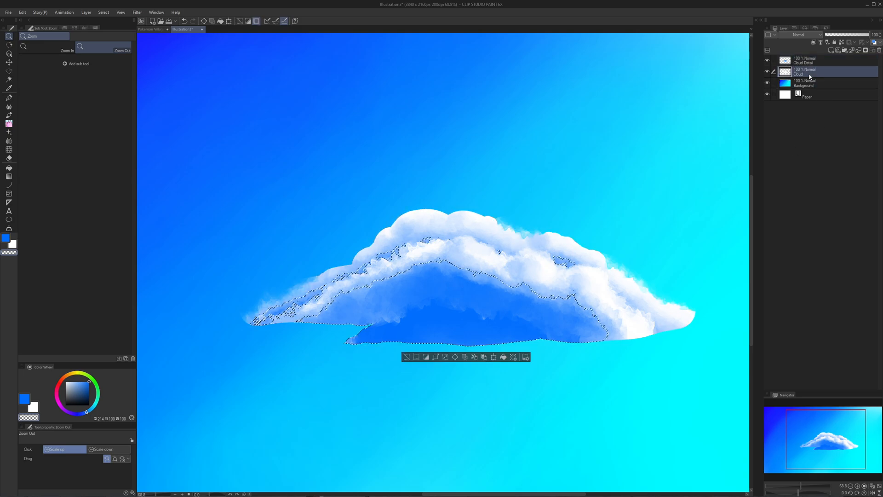
pyautogui.click(767, 60)
pyautogui.hotkey('ctrl', 'd')
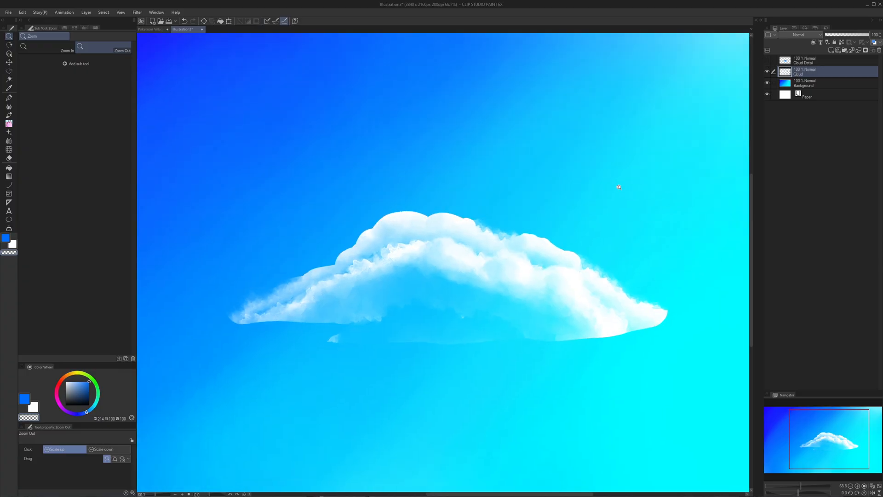
pyautogui.scroll(-1, 577, 251)
pyautogui.moveTo(577, 250)
pyautogui.mouseDown()
pyautogui.moveTo(609, 252)
pyautogui.moveTo(550, 251)
pyautogui.moveTo(570, 258)
pyautogui.mouseUp()
pyautogui.scroll(-3, 543, 276)
pyautogui.hotkey('ctrl', 'z')
pyautogui.scroll(8, 355, 340)
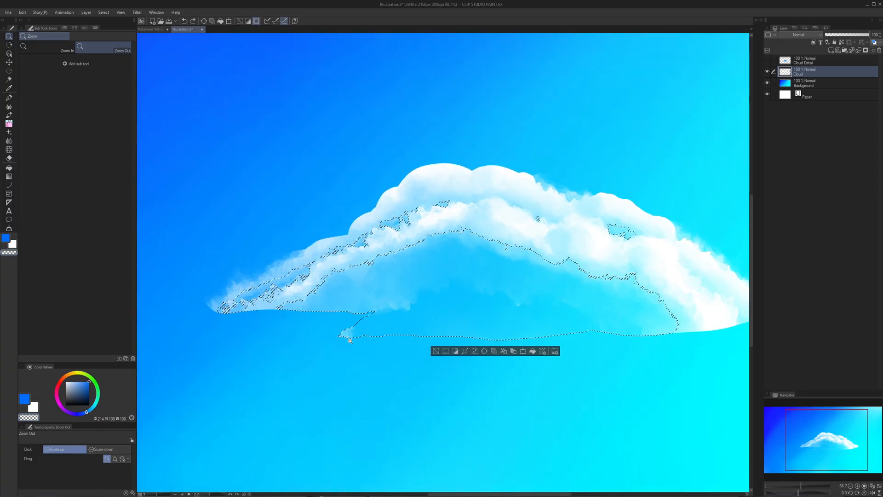
pyautogui.hotkey('ctrl', 'd')
# - Erase the leftover white fragment below the cloud's left underside on the Cloud layer with the transparent PPCloud brush
pyautogui.moveTo(357, 340); pyautogui.dragTo(366, 341)
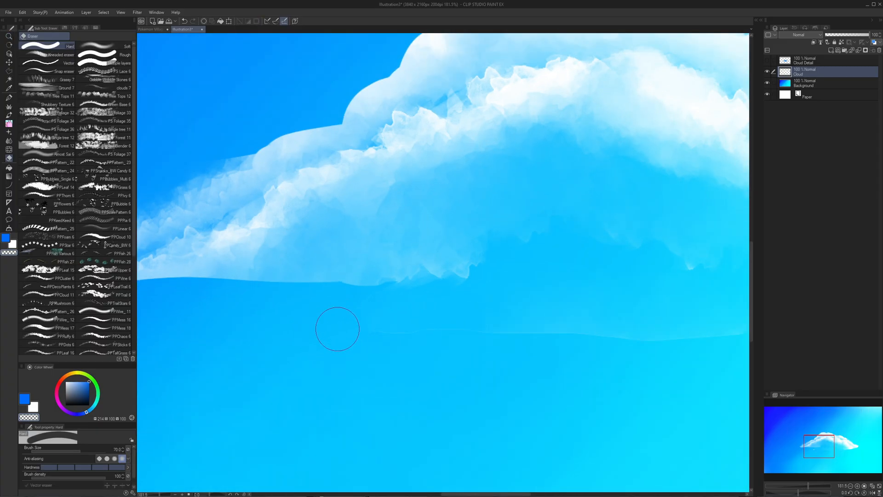
pyautogui.scroll(-2, 438, 337)
pyautogui.press('b')
pyautogui.press('c')
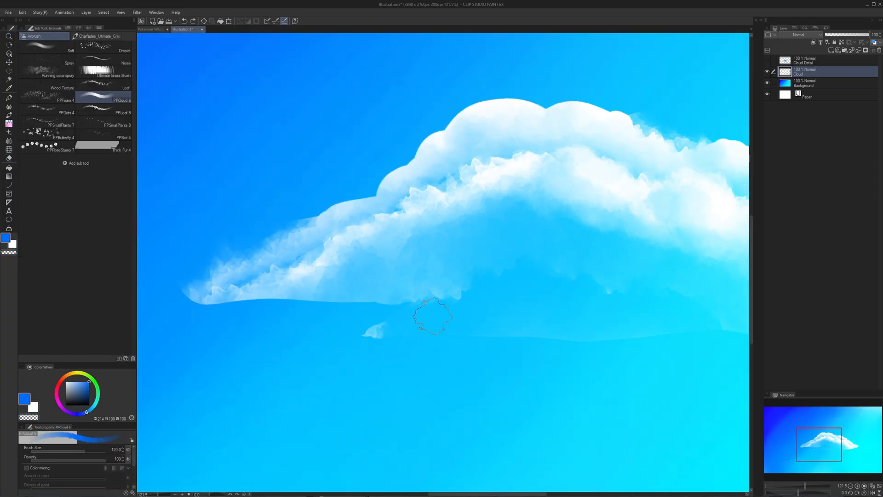
pyautogui.moveTo(376, 337); pyautogui.dragTo(380, 332)
pyautogui.hotkey('ctrl', 'z')
pyautogui.press('c')
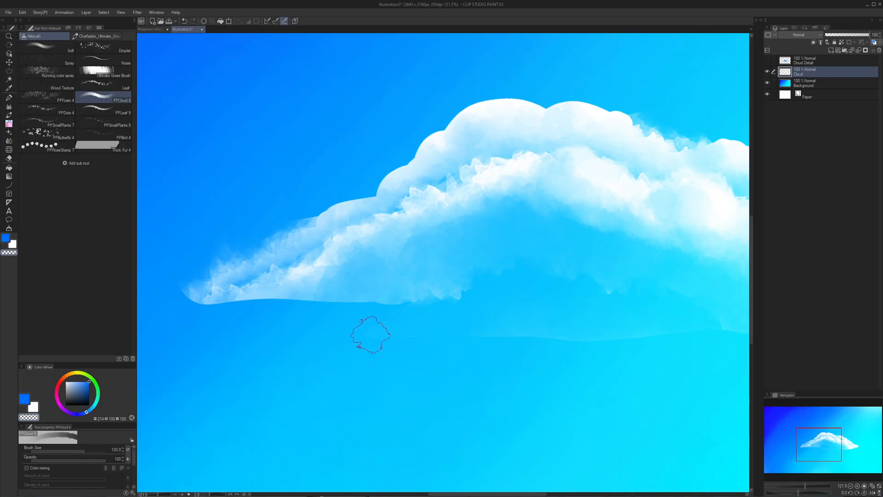
# - Fade the faint base line and the hard left underside of the cloud with transparent PPCloud strokes
pyautogui.moveTo(497, 328); pyautogui.dragTo(433, 350)
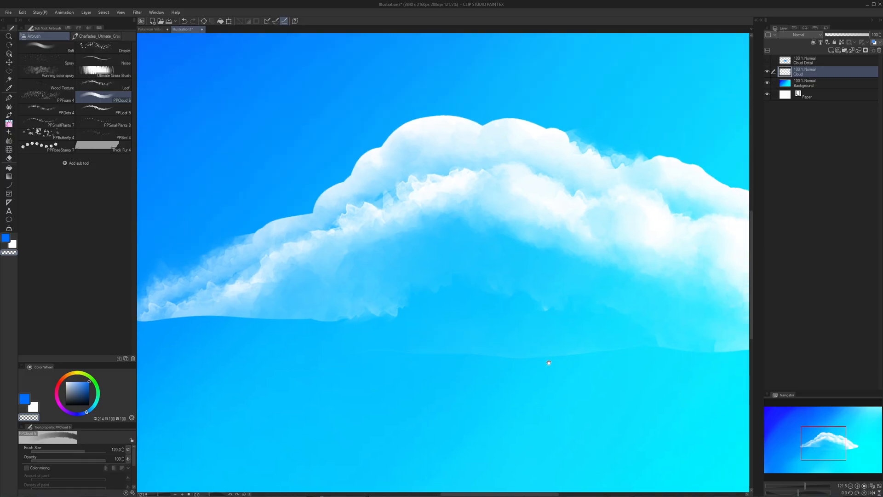
pyautogui.moveTo(549, 362); pyautogui.dragTo(534, 351)
pyautogui.moveTo(403, 338); pyautogui.dragTo(433, 335)
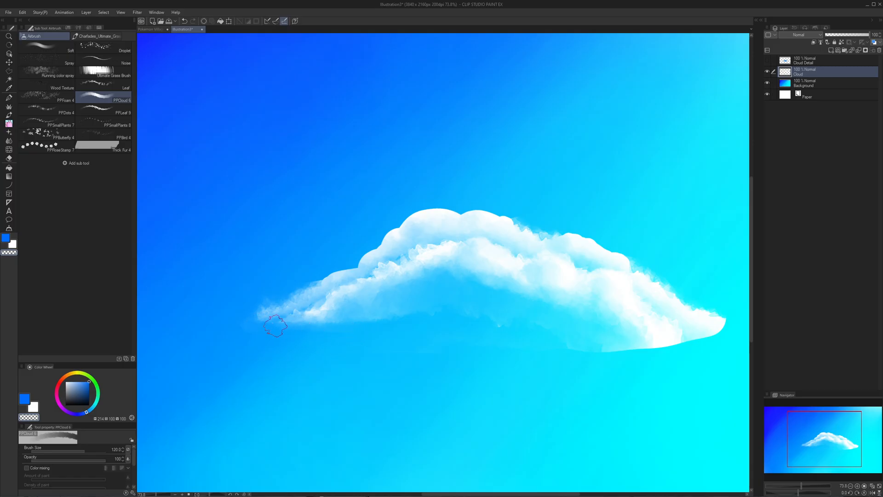
pyautogui.hotkey('ctrl', 'space')
pyautogui.moveTo(391, 365)
pyautogui.mouseDown()
pyautogui.moveTo(363, 345)
pyautogui.moveTo(381, 333)
pyautogui.mouseUp()
pyautogui.moveTo(325, 320)
pyautogui.mouseDown()
pyautogui.moveTo(334, 329)
pyautogui.moveTo(399, 310)
pyautogui.moveTo(339, 307)
pyautogui.mouseUp()
pyautogui.hotkey('ctrl', 'space')
pyautogui.moveTo(403, 311); pyautogui.dragTo(394, 310)
pyautogui.moveTo(522, 301); pyautogui.dragTo(498, 291)
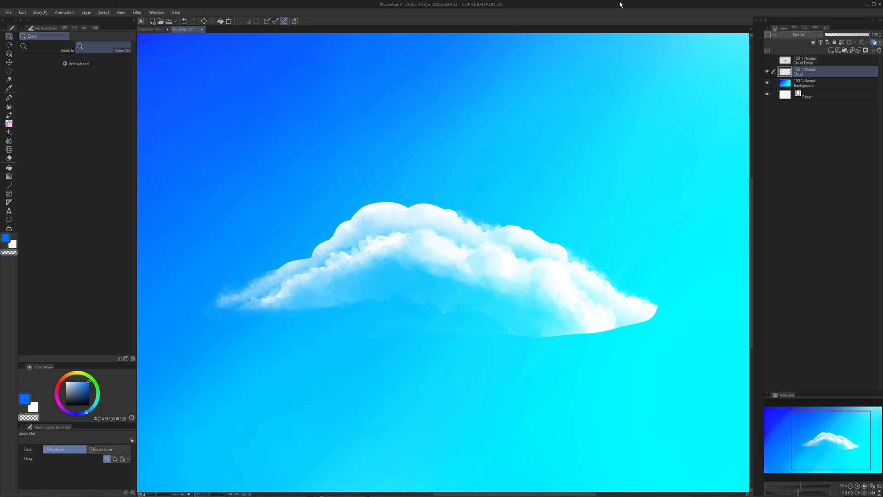
# - Undo the last softening strokes along the cloud's left underside
pyautogui.moveTo(521, 223); pyautogui.dragTo(559, 232)
pyautogui.click(588, 259)
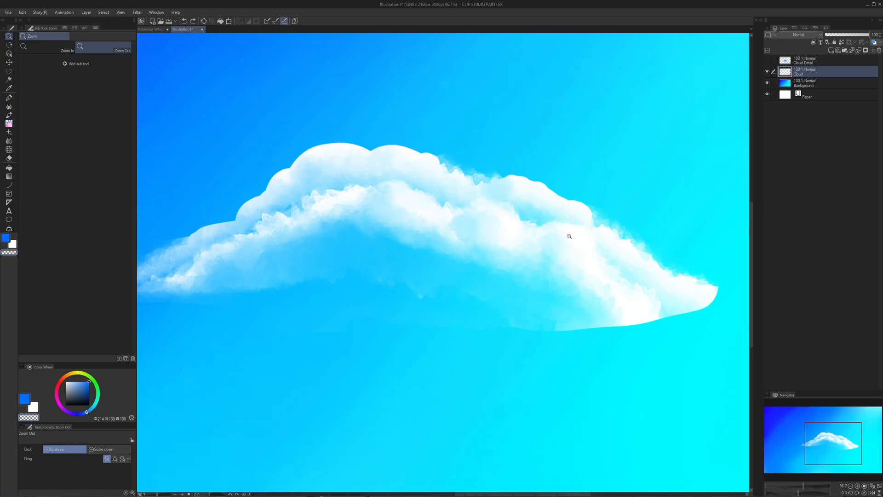
pyautogui.moveTo(569, 236); pyautogui.dragTo(560, 244)
pyautogui.hotkey('ctrl', 'z')
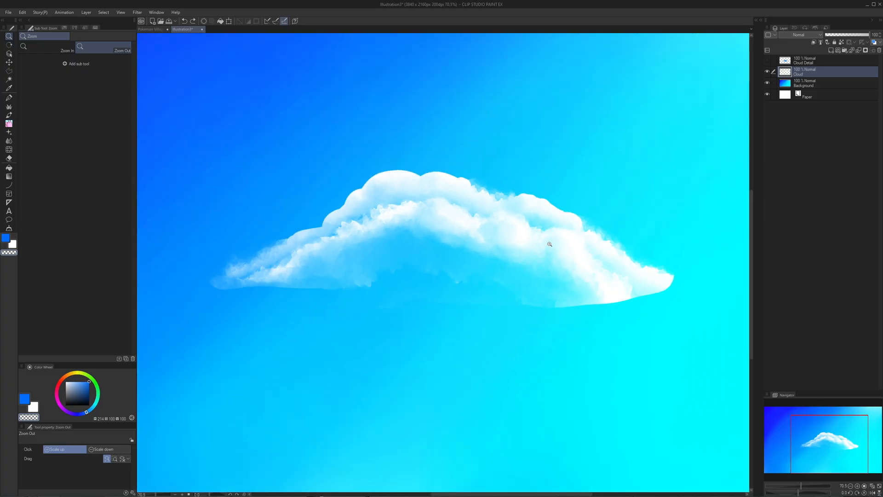
pyautogui.hotkey('ctrl', 'z')
pyautogui.hotkey('ctrl', 'z')
pyautogui.hotkey('ctrl', 'z')
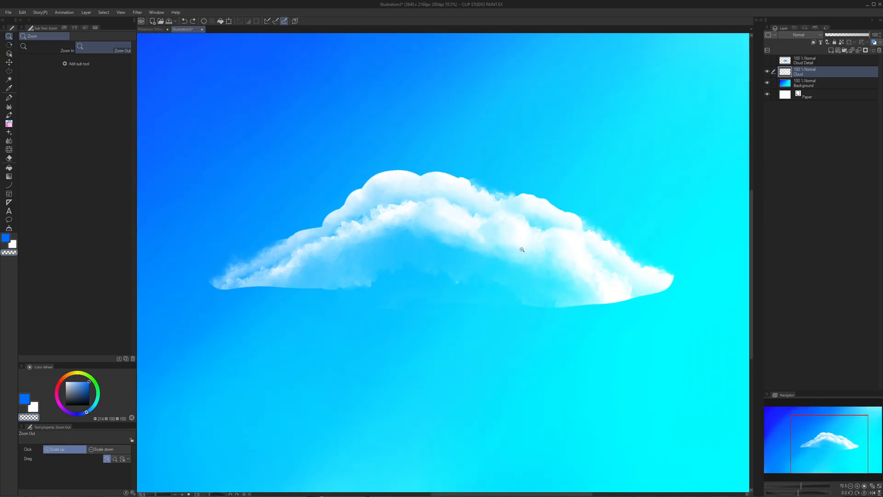
# - Undo the Cloud layer's shading cutout and edge softening back to the solid white cloud with its outline selected
pyautogui.hotkey('ctrl', 'y')
pyautogui.hotkey('ctrl', 'y')
pyautogui.hotkey('ctrl', 'y')
pyautogui.hotkey('ctrl', 'y')
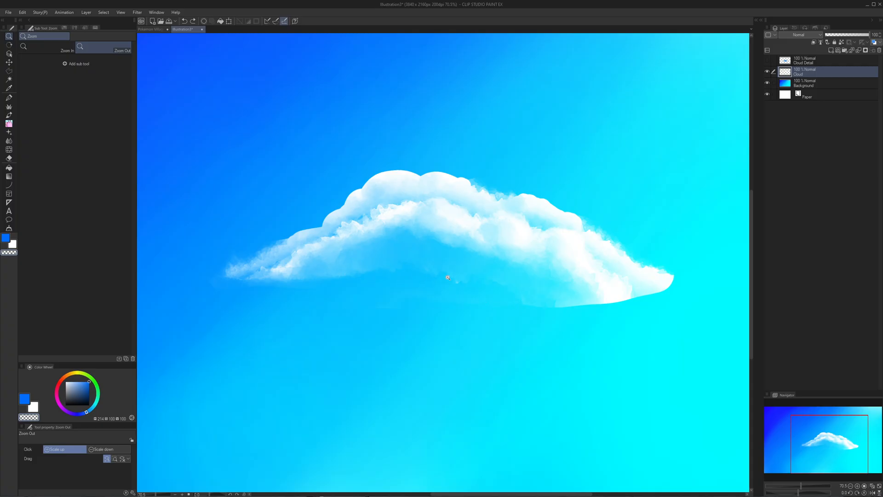
pyautogui.hotkey('ctrl', 'z')
pyautogui.hotkey('ctrl', 'z')
pyautogui.hotkey('ctrl', 'z')
pyautogui.hotkey('ctrl', 'z')
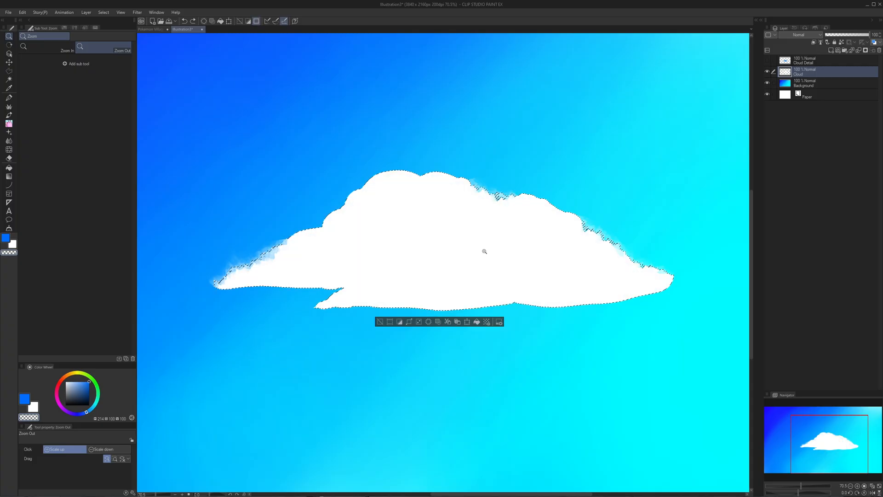
# - Show the Cloud Detail layer again and clear the selection
pyautogui.click(768, 60)
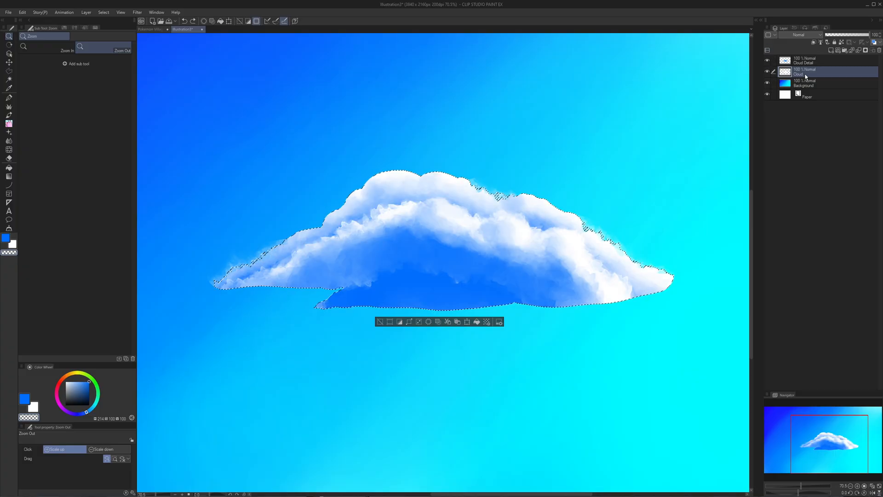
pyautogui.hotkey('ctrl', 'd')
pyautogui.moveTo(560, 265); pyautogui.dragTo(552, 240)
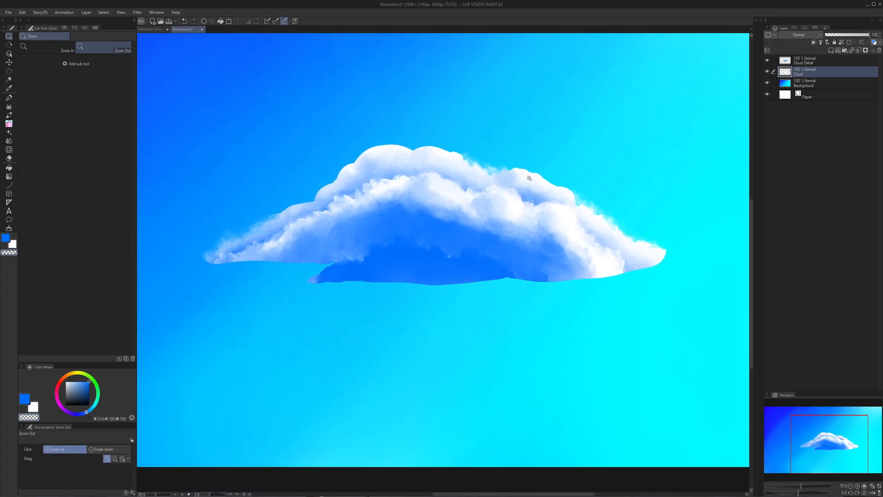
pyautogui.scroll(2, 552, 241)
# - Within the cloud's selected outline, erase Cloud Detail's lower blue shading into billowing white lobes using the PPCloud brush with transparent colour
pyautogui.press('b')
pyautogui.press('c')
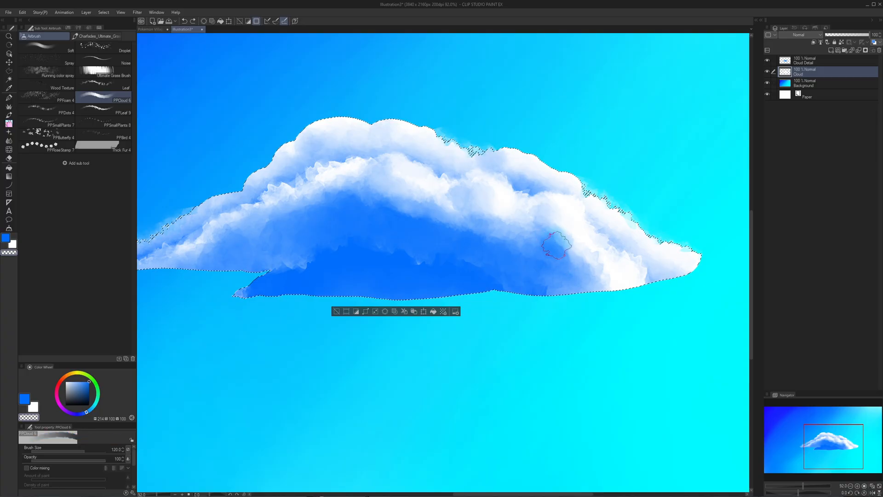
pyautogui.hotkey('alt', ']')
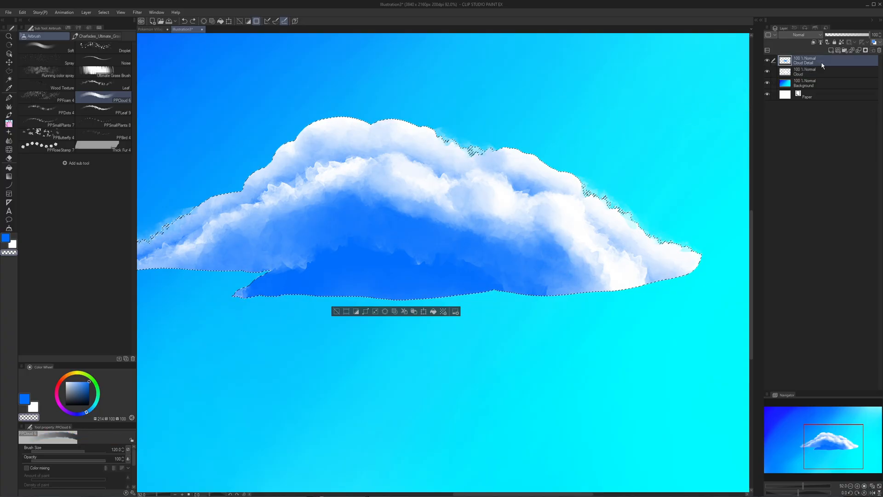
pyautogui.moveTo(431, 221); pyautogui.dragTo(462, 225)
pyautogui.moveTo(382, 225)
pyautogui.mouseDown()
pyautogui.moveTo(387, 243)
pyautogui.moveTo(410, 247)
pyautogui.moveTo(415, 227)
pyautogui.moveTo(431, 254)
pyautogui.moveTo(450, 243)
pyautogui.moveTo(456, 218)
pyautogui.moveTo(465, 251)
pyautogui.moveTo(483, 259)
pyautogui.moveTo(484, 247)
pyautogui.moveTo(484, 259)
pyautogui.moveTo(518, 276)
pyautogui.moveTo(531, 266)
pyautogui.moveTo(563, 299)
pyautogui.moveTo(575, 298)
pyautogui.moveTo(542, 252)
pyautogui.moveTo(579, 293)
pyautogui.mouseUp()
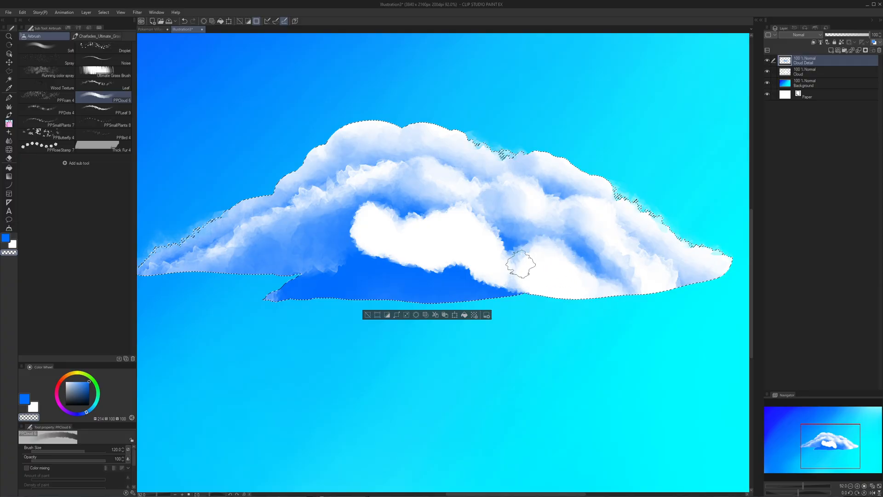
pyautogui.moveTo(518, 272); pyautogui.dragTo(521, 270)
pyautogui.moveTo(417, 221)
pyautogui.mouseDown()
pyautogui.moveTo(414, 244)
pyautogui.moveTo(402, 237)
pyautogui.moveTo(359, 271)
pyautogui.moveTo(274, 285)
pyautogui.moveTo(343, 260)
pyautogui.moveTo(351, 240)
pyautogui.moveTo(346, 249)
pyautogui.moveTo(357, 256)
pyautogui.moveTo(398, 228)
pyautogui.moveTo(388, 234)
pyautogui.moveTo(397, 245)
pyautogui.moveTo(329, 270)
pyautogui.moveTo(337, 262)
pyautogui.moveTo(294, 260)
pyautogui.moveTo(298, 250)
pyautogui.moveTo(287, 274)
pyautogui.moveTo(267, 282)
pyautogui.moveTo(318, 285)
pyautogui.moveTo(283, 304)
pyautogui.moveTo(408, 272)
pyautogui.moveTo(484, 305)
pyautogui.moveTo(535, 297)
pyautogui.mouseUp()
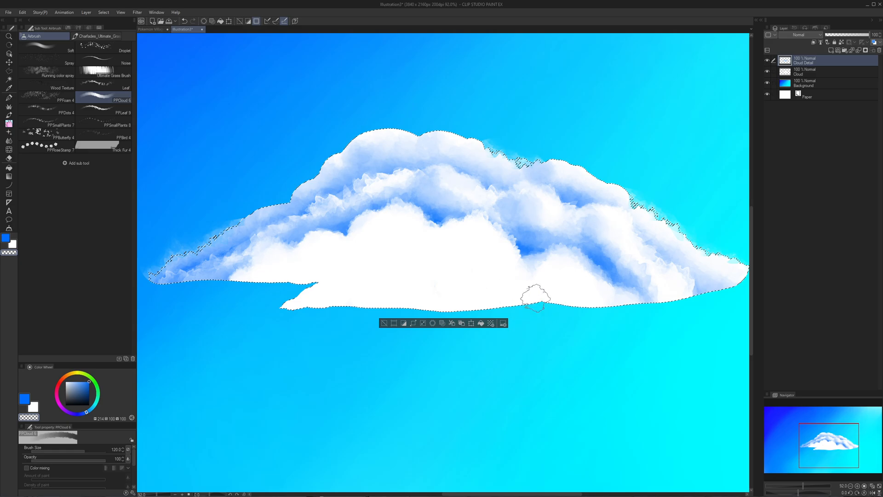
# - Paint blue PPCloud shading beneath the new white lobes on Cloud Detail, leaving bright rims along their upper edges
pyautogui.press('x')
pyautogui.press('x')
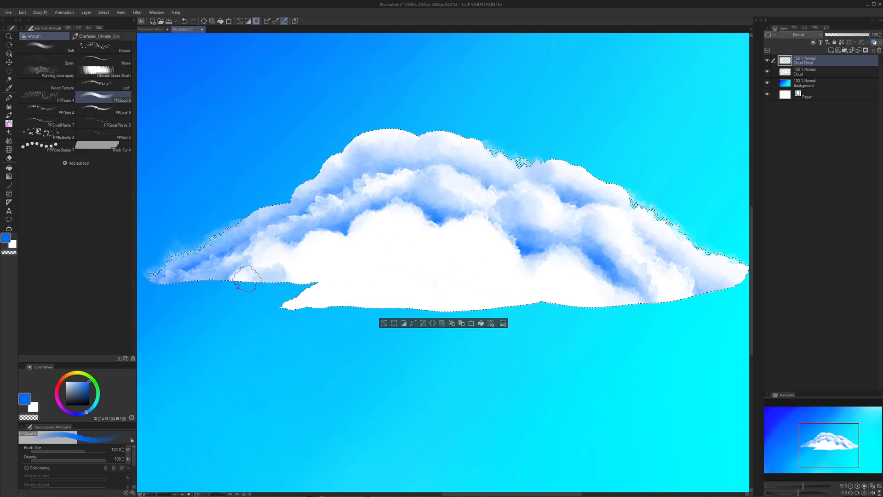
pyautogui.moveTo(237, 290)
pyautogui.mouseDown()
pyautogui.moveTo(292, 276)
pyautogui.moveTo(314, 260)
pyautogui.moveTo(339, 266)
pyautogui.moveTo(327, 255)
pyautogui.moveTo(273, 265)
pyautogui.moveTo(273, 281)
pyautogui.moveTo(236, 284)
pyautogui.moveTo(267, 252)
pyautogui.moveTo(334, 236)
pyautogui.moveTo(297, 245)
pyautogui.moveTo(247, 280)
pyautogui.moveTo(228, 281)
pyautogui.moveTo(311, 264)
pyautogui.mouseUp()
pyautogui.moveTo(317, 263)
pyautogui.mouseDown()
pyautogui.moveTo(280, 278)
pyautogui.moveTo(300, 294)
pyautogui.moveTo(288, 316)
pyautogui.moveTo(292, 307)
pyautogui.moveTo(283, 304)
pyautogui.moveTo(331, 256)
pyautogui.moveTo(347, 264)
pyautogui.moveTo(389, 250)
pyautogui.moveTo(351, 228)
pyautogui.moveTo(342, 246)
pyautogui.moveTo(375, 237)
pyautogui.moveTo(382, 225)
pyautogui.moveTo(338, 252)
pyautogui.moveTo(322, 303)
pyautogui.moveTo(279, 302)
pyautogui.moveTo(344, 278)
pyautogui.moveTo(373, 319)
pyautogui.moveTo(391, 299)
pyautogui.moveTo(388, 308)
pyautogui.moveTo(340, 295)
pyautogui.moveTo(399, 291)
pyautogui.moveTo(433, 243)
pyautogui.moveTo(446, 240)
pyautogui.moveTo(476, 284)
pyautogui.moveTo(440, 296)
pyautogui.mouseUp()
pyautogui.moveTo(430, 287)
pyautogui.mouseDown()
pyautogui.moveTo(418, 278)
pyautogui.moveTo(484, 299)
pyautogui.mouseUp()
pyautogui.moveTo(488, 306)
pyautogui.mouseDown()
pyautogui.moveTo(456, 305)
pyautogui.moveTo(479, 290)
pyautogui.moveTo(469, 287)
pyautogui.moveTo(528, 310)
pyautogui.mouseUp()
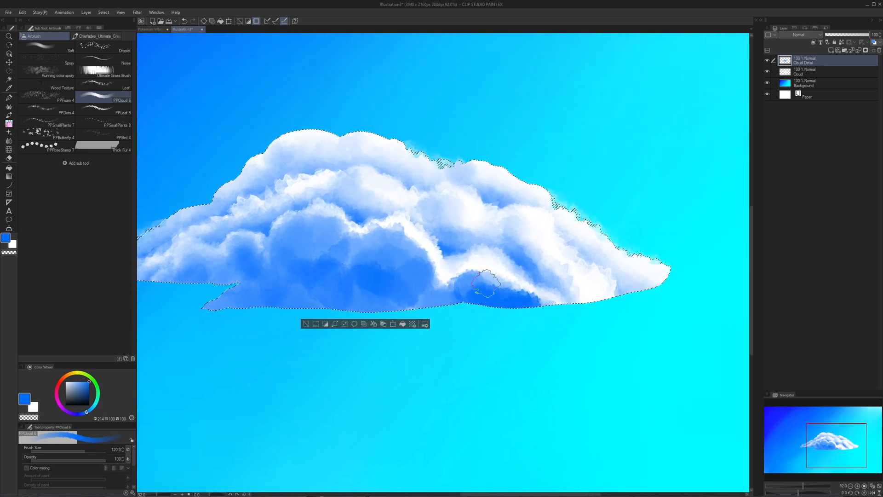
pyautogui.moveTo(486, 283)
pyautogui.mouseDown()
pyautogui.moveTo(396, 276)
pyautogui.moveTo(376, 299)
pyautogui.moveTo(331, 309)
pyautogui.moveTo(301, 290)
pyautogui.moveTo(293, 274)
pyautogui.moveTo(315, 267)
pyautogui.moveTo(307, 224)
pyautogui.moveTo(343, 233)
pyautogui.moveTo(318, 219)
pyautogui.moveTo(340, 220)
pyautogui.moveTo(300, 223)
pyautogui.mouseUp()
# - Round and soften the lower lobes' rims with transparent PPCloud strokes, touching up the gaps between them in blue
pyautogui.press('c')
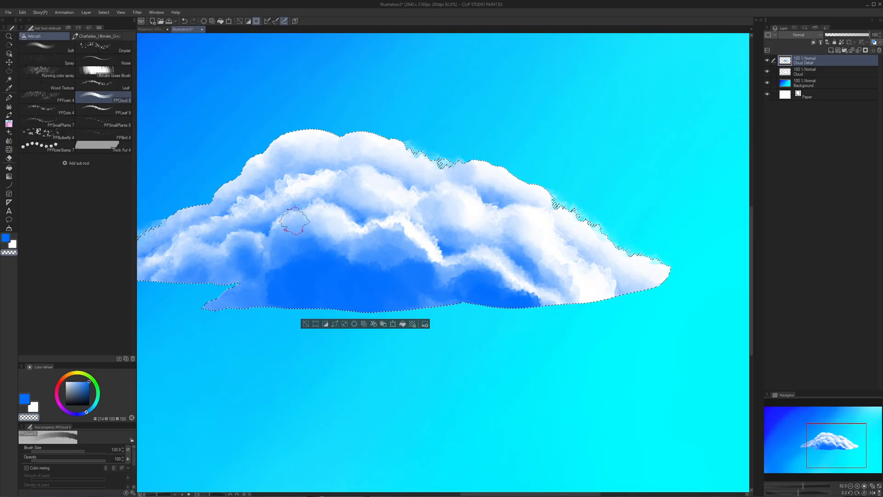
pyautogui.moveTo(277, 241)
pyautogui.mouseDown()
pyautogui.moveTo(316, 242)
pyautogui.moveTo(240, 259)
pyautogui.mouseUp()
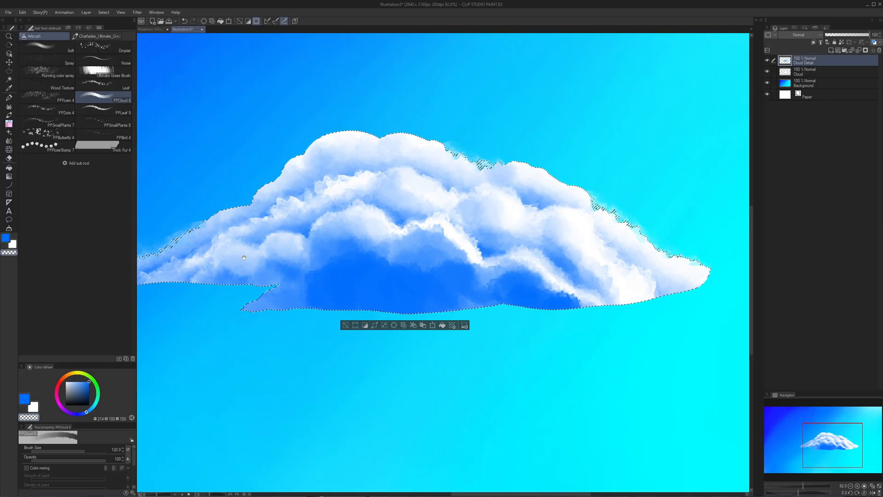
pyautogui.moveTo(375, 247); pyautogui.dragTo(341, 243)
pyautogui.moveTo(392, 228)
pyautogui.mouseDown()
pyautogui.moveTo(414, 239)
pyautogui.moveTo(386, 230)
pyautogui.mouseUp()
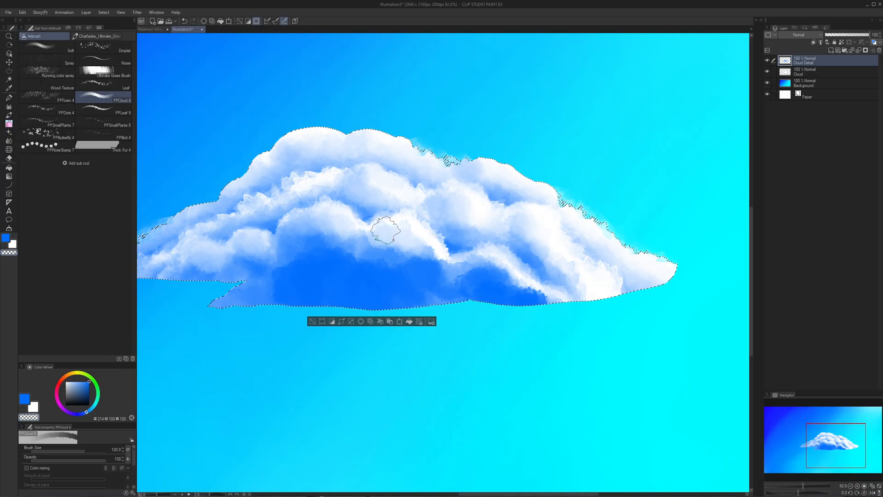
pyautogui.press('c')
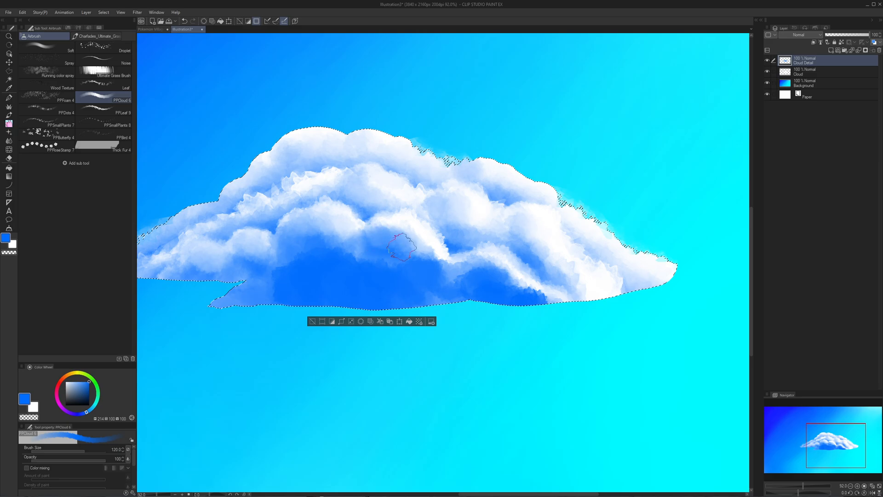
pyautogui.press('c')
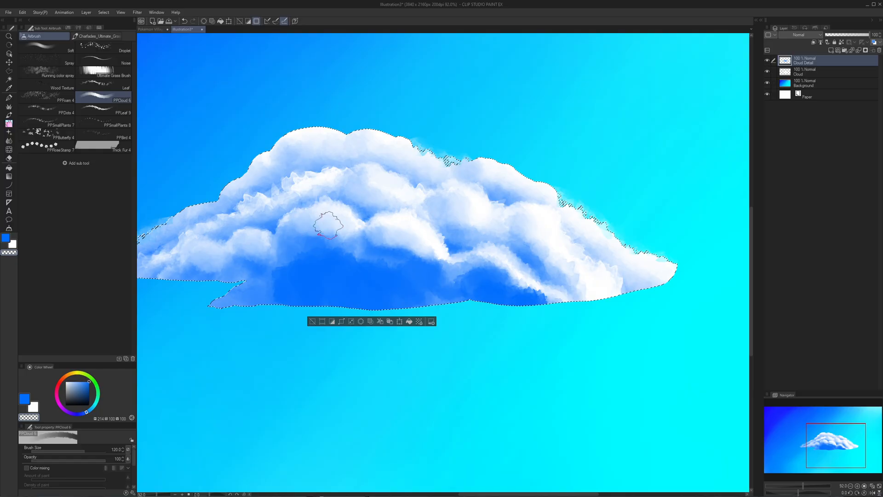
pyautogui.moveTo(329, 225); pyautogui.dragTo(370, 244)
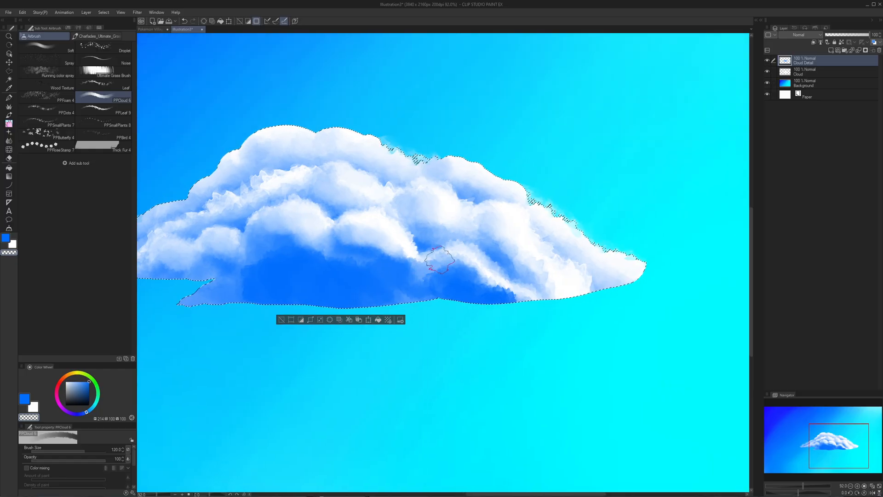
pyautogui.moveTo(463, 266); pyautogui.dragTo(503, 289)
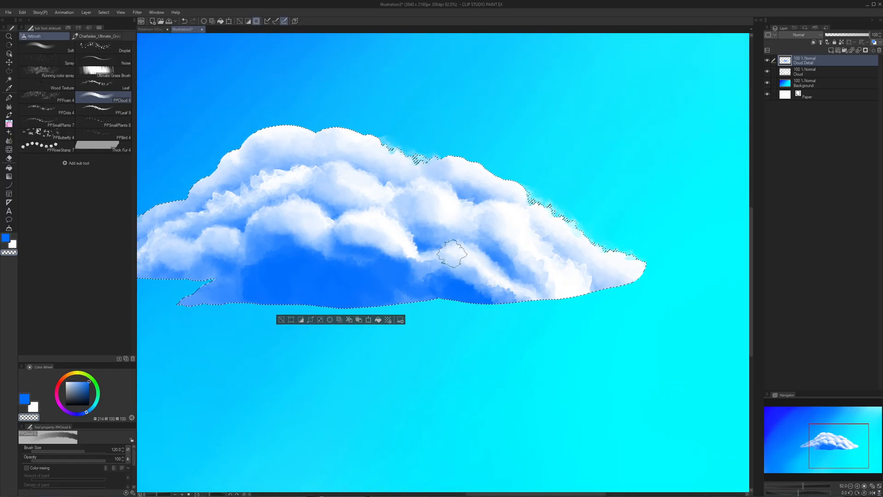
# - Examine the cloud's overall form and compare it with the painted clouds in the Pokemon Village In The Clouds Animation CLOUDS document
pyautogui.moveTo(392, 168); pyautogui.dragTo(415, 192)
pyautogui.moveTo(407, 107); pyautogui.dragTo(420, 160)
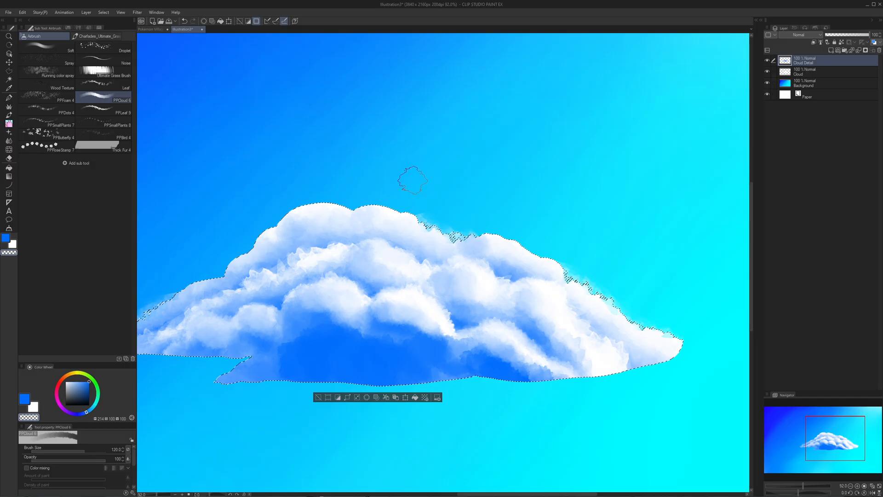
pyautogui.moveTo(421, 225); pyautogui.dragTo(376, 203)
pyautogui.moveTo(447, 275); pyautogui.dragTo(409, 277)
pyautogui.moveTo(451, 314); pyautogui.dragTo(474, 313)
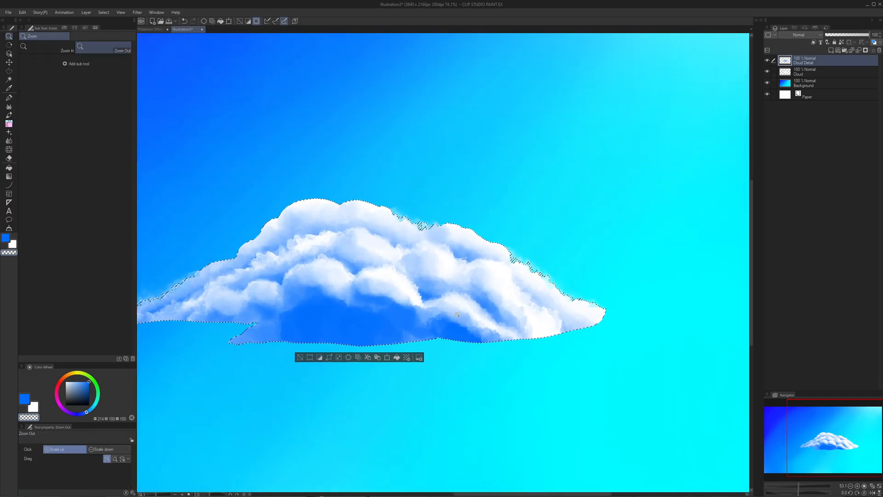
pyautogui.click(156, 30)
pyautogui.moveTo(395, 148); pyautogui.dragTo(482, 99)
pyautogui.moveTo(477, 340); pyautogui.dragTo(506, 253)
pyautogui.moveTo(508, 309)
pyautogui.mouseDown()
pyautogui.moveTo(474, 98)
pyautogui.moveTo(516, 195)
pyautogui.mouseUp()
pyautogui.moveTo(511, 239); pyautogui.dragTo(480, 240)
pyautogui.moveTo(368, 441); pyautogui.dragTo(450, 302)
pyautogui.moveTo(421, 363); pyautogui.dragTo(491, 308)
pyautogui.moveTo(266, 281); pyautogui.dragTo(433, 287)
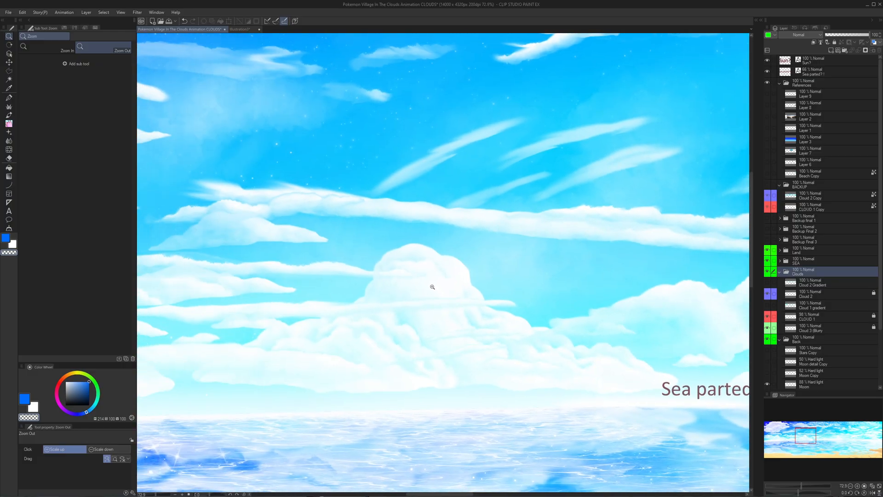
pyautogui.click(433, 287)
pyautogui.moveTo(382, 297); pyautogui.dragTo(625, 305)
pyautogui.moveTo(276, 281); pyautogui.dragTo(644, 299)
pyautogui.moveTo(211, 302); pyautogui.dragTo(643, 287)
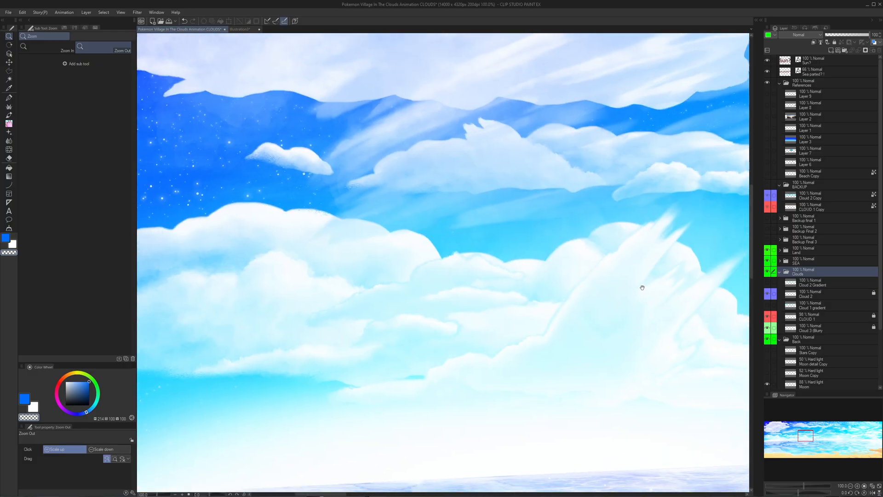
pyautogui.moveTo(379, 300); pyautogui.dragTo(556, 300)
pyautogui.scroll(-1, 557, 299)
pyautogui.moveTo(644, 282); pyautogui.dragTo(350, 216)
pyautogui.moveTo(460, 262); pyautogui.dragTo(201, 233)
pyautogui.moveTo(792, 222); pyautogui.dragTo(191, 236)
pyautogui.scroll(3, 407, 227)
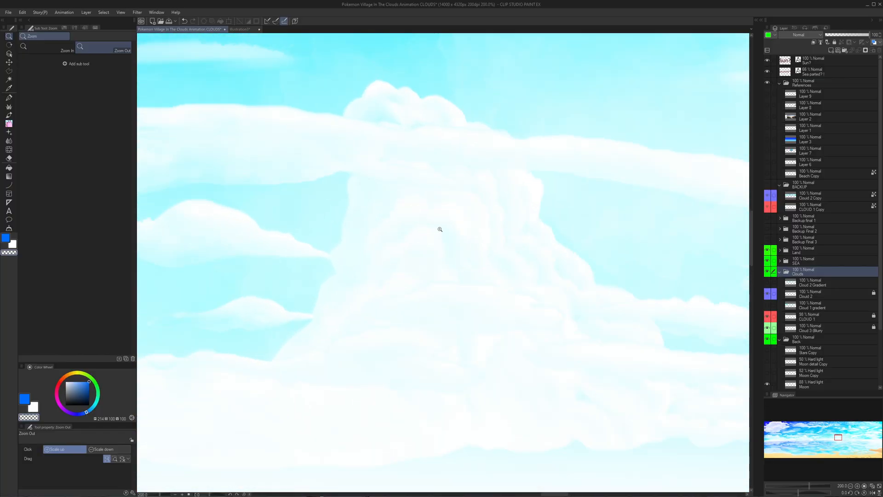
# - Return to the Illustration document and build up soft white lobes along the cloud's lower right on Cloud Detail with PPCloud strokes
pyautogui.click(250, 31)
pyautogui.press('b')
pyautogui.scroll(2, 427, 284)
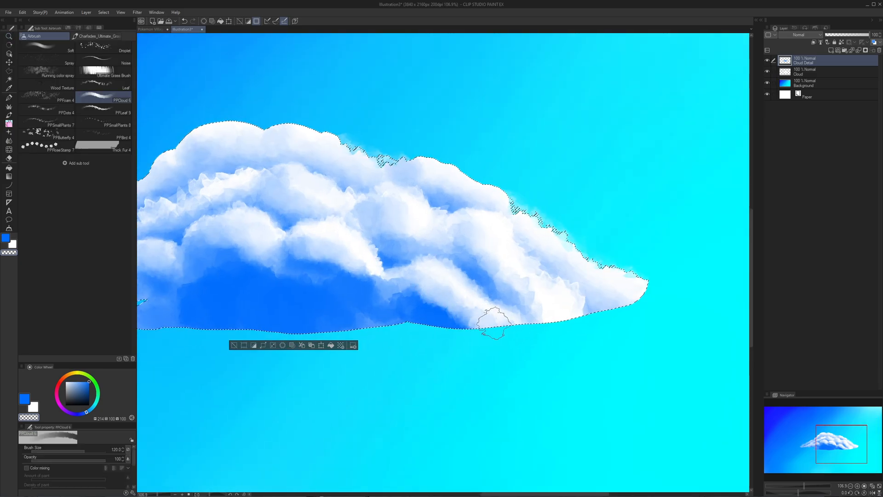
pyautogui.moveTo(406, 293)
pyautogui.mouseDown()
pyautogui.moveTo(396, 292)
pyautogui.moveTo(436, 294)
pyautogui.moveTo(458, 320)
pyautogui.moveTo(405, 314)
pyautogui.moveTo(391, 296)
pyautogui.moveTo(444, 309)
pyautogui.moveTo(429, 296)
pyautogui.moveTo(453, 318)
pyautogui.moveTo(390, 308)
pyautogui.moveTo(399, 301)
pyautogui.moveTo(463, 330)
pyautogui.moveTo(480, 322)
pyautogui.moveTo(474, 305)
pyautogui.moveTo(437, 313)
pyautogui.moveTo(390, 285)
pyautogui.moveTo(417, 293)
pyautogui.mouseUp()
pyautogui.press('c')
pyautogui.press('c')
pyautogui.moveTo(416, 293)
pyautogui.mouseDown()
pyautogui.moveTo(437, 302)
pyautogui.moveTo(344, 269)
pyautogui.moveTo(394, 270)
pyautogui.moveTo(423, 328)
pyautogui.moveTo(354, 288)
pyautogui.moveTo(363, 294)
pyautogui.mouseUp()
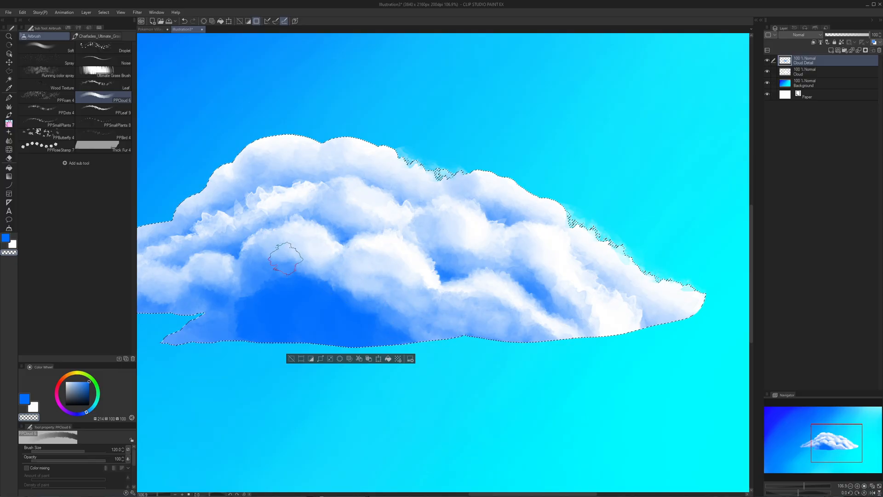
# - Brighten and enlarge the middle lobes above the cloud's blue base with transparent PPCloud strokes
pyautogui.moveTo(260, 261)
pyautogui.mouseDown()
pyautogui.moveTo(331, 294)
pyautogui.moveTo(306, 294)
pyautogui.moveTo(304, 280)
pyautogui.moveTo(277, 270)
pyautogui.moveTo(310, 264)
pyautogui.mouseUp()
pyautogui.hotkey('ctrl', 'space')
pyautogui.moveTo(335, 285); pyautogui.dragTo(299, 281)
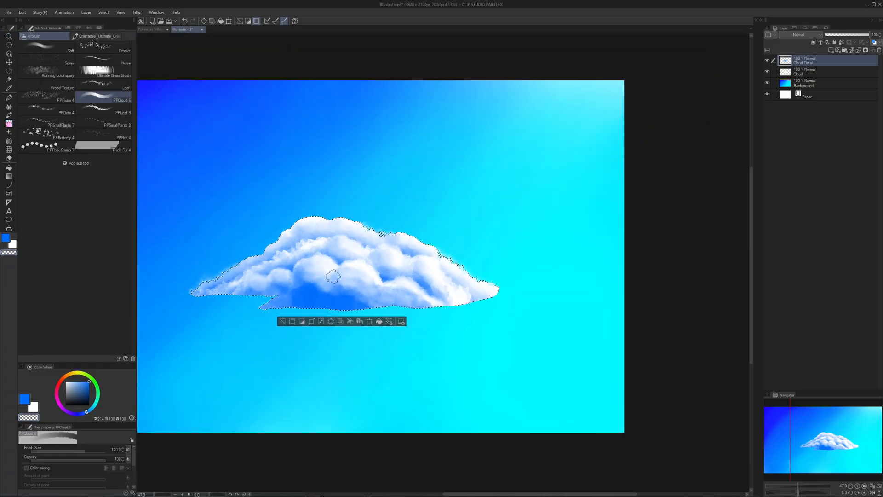
pyautogui.hotkey('ctrl', 'space')
pyautogui.click(346, 283)
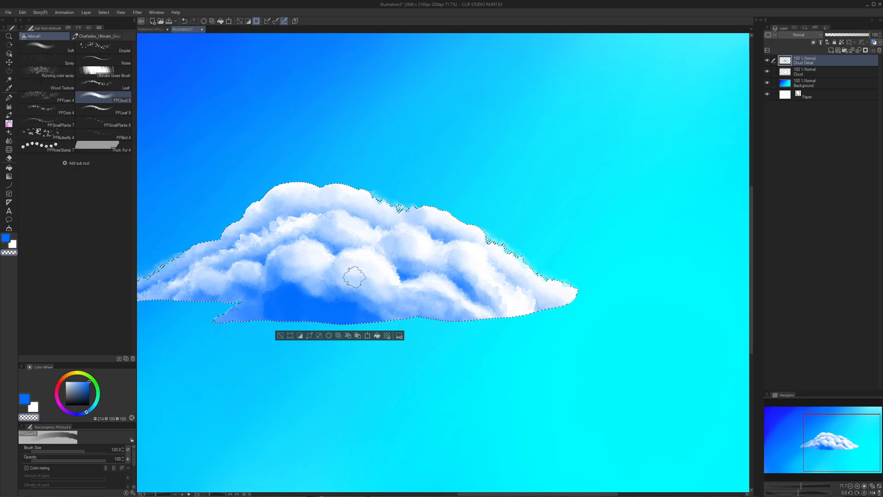
pyautogui.moveTo(390, 284); pyautogui.dragTo(462, 313)
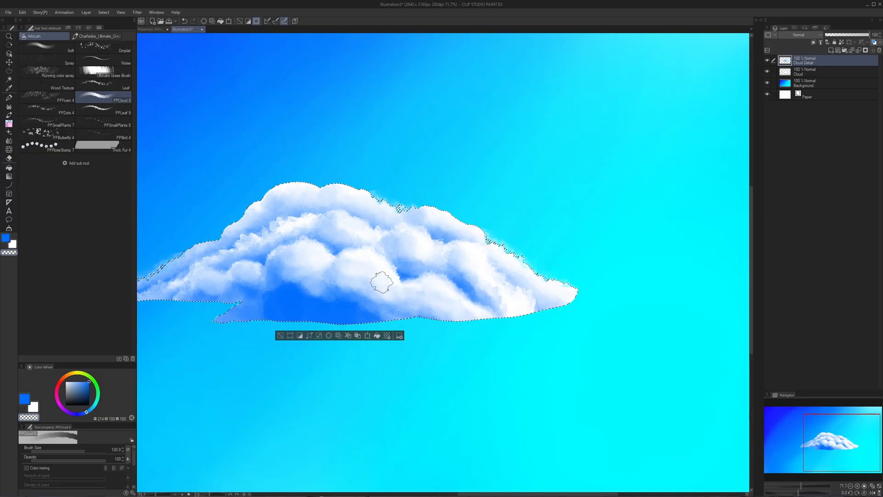
# - Lighten the solid blue shading along the cloud's base with transparent PPCloud strokes, blending it into the lobes
pyautogui.press('c')
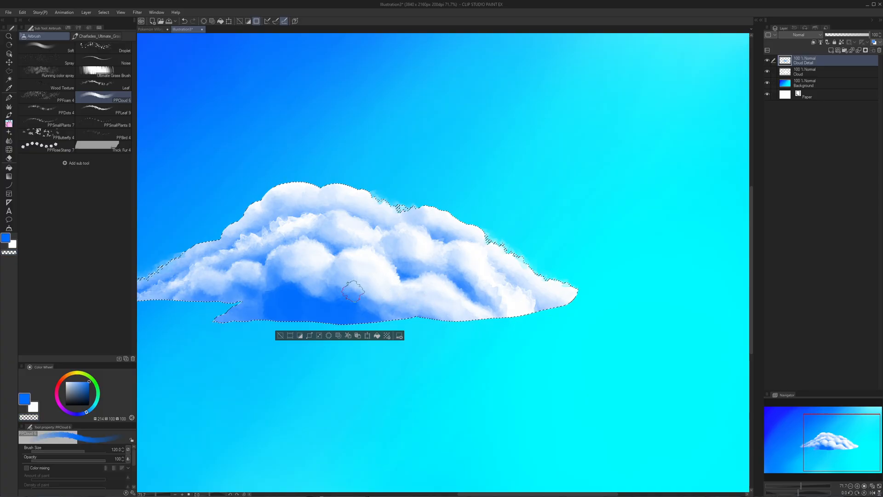
pyautogui.press('c')
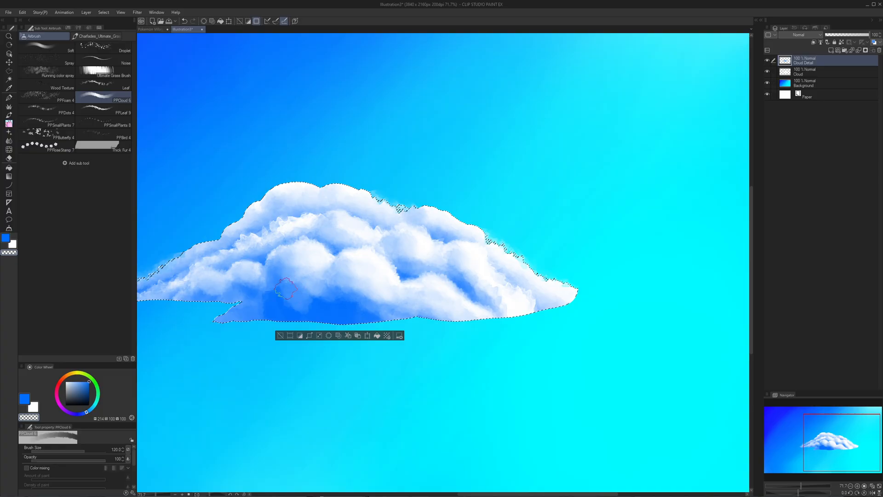
pyautogui.moveTo(285, 288)
pyautogui.mouseDown()
pyautogui.moveTo(274, 308)
pyautogui.moveTo(323, 297)
pyautogui.moveTo(356, 309)
pyautogui.moveTo(284, 314)
pyautogui.mouseUp()
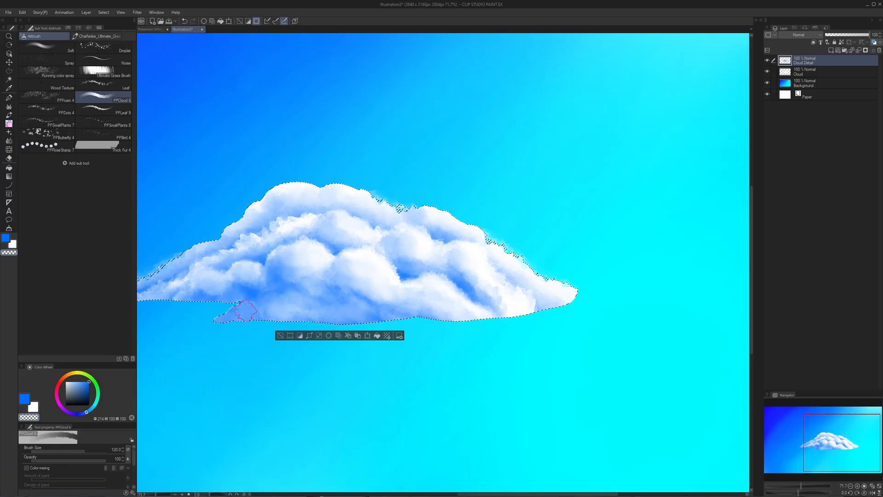
pyautogui.moveTo(235, 293)
pyautogui.mouseDown()
pyautogui.moveTo(269, 295)
pyautogui.moveTo(283, 278)
pyautogui.moveTo(428, 314)
pyautogui.moveTo(372, 318)
pyautogui.mouseUp()
# - Shade the cloud's base and lower left underside with soft blue PPCloud strokes, undoing one stray stroke
pyautogui.press('c')
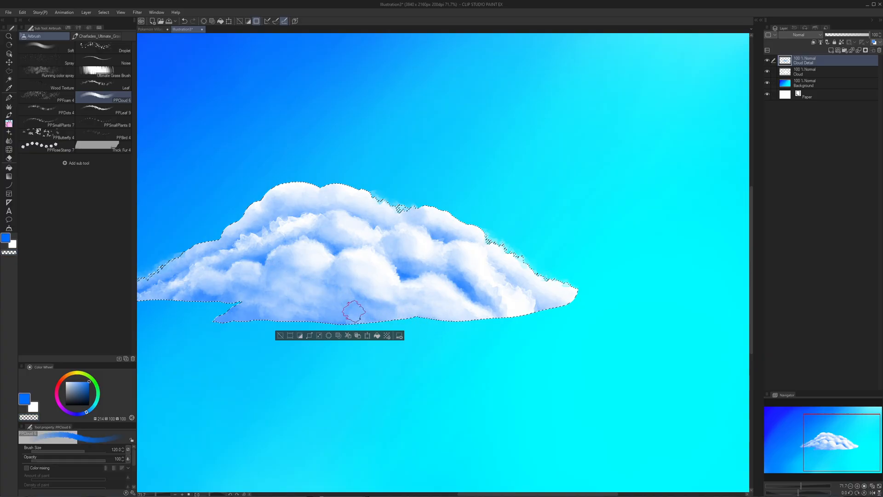
pyautogui.moveTo(372, 294); pyautogui.dragTo(457, 318)
pyautogui.hotkey('ctrl', 'z')
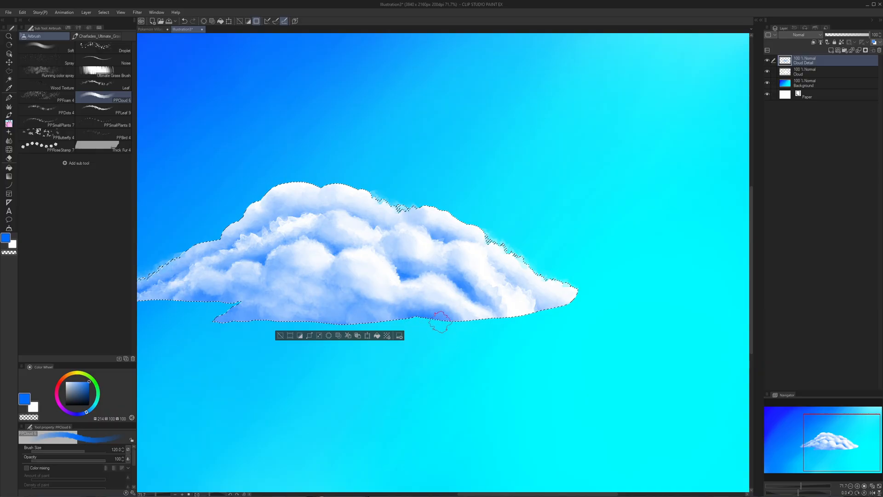
pyautogui.moveTo(353, 308)
pyautogui.mouseDown()
pyautogui.moveTo(345, 310)
pyautogui.moveTo(377, 301)
pyautogui.moveTo(260, 309)
pyautogui.moveTo(262, 296)
pyautogui.mouseUp()
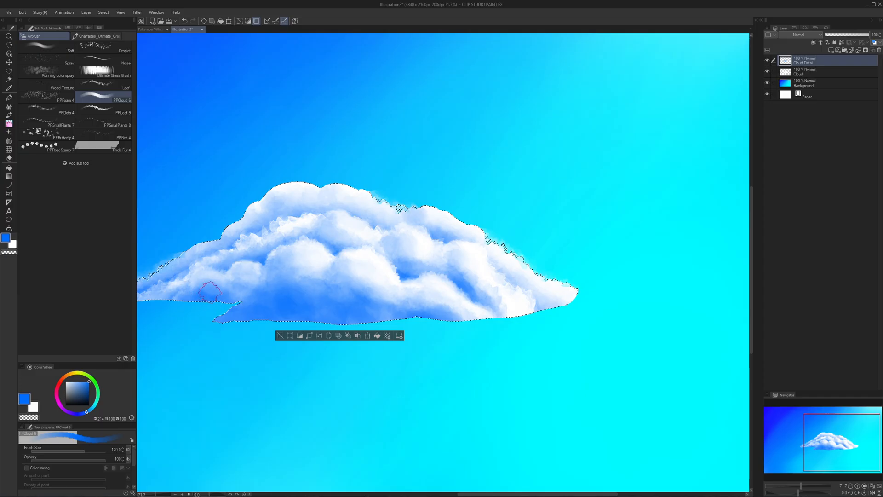
pyautogui.moveTo(210, 292); pyautogui.dragTo(189, 296)
pyautogui.moveTo(380, 310)
pyautogui.mouseDown()
pyautogui.moveTo(343, 298)
pyautogui.moveTo(401, 294)
pyautogui.moveTo(386, 292)
pyautogui.mouseUp()
pyautogui.hotkey('ctrl', 'space')
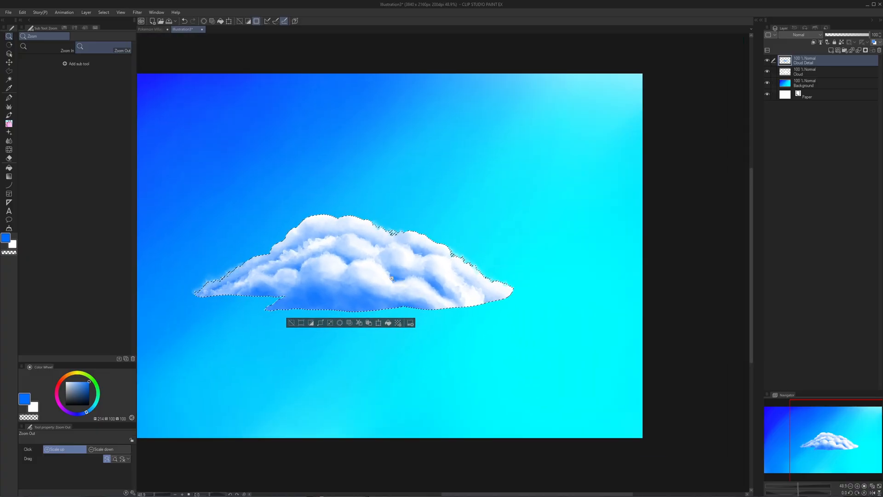
pyautogui.moveTo(516, 189); pyautogui.dragTo(591, 184)
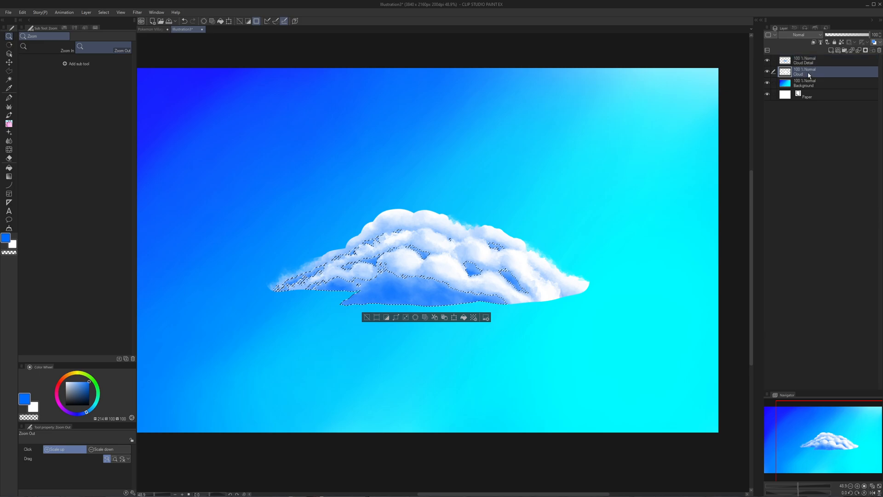
pyautogui.click(767, 61)
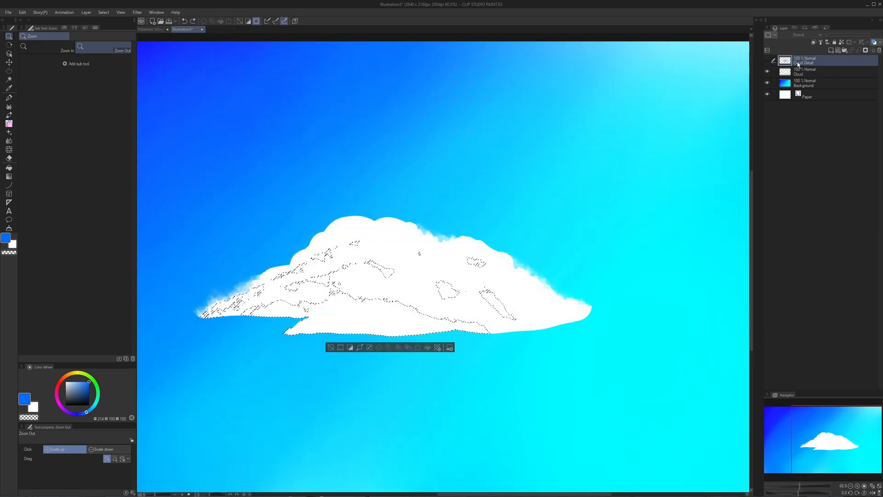
pyautogui.hotkey('ctrl', 'd')
pyautogui.click(768, 61)
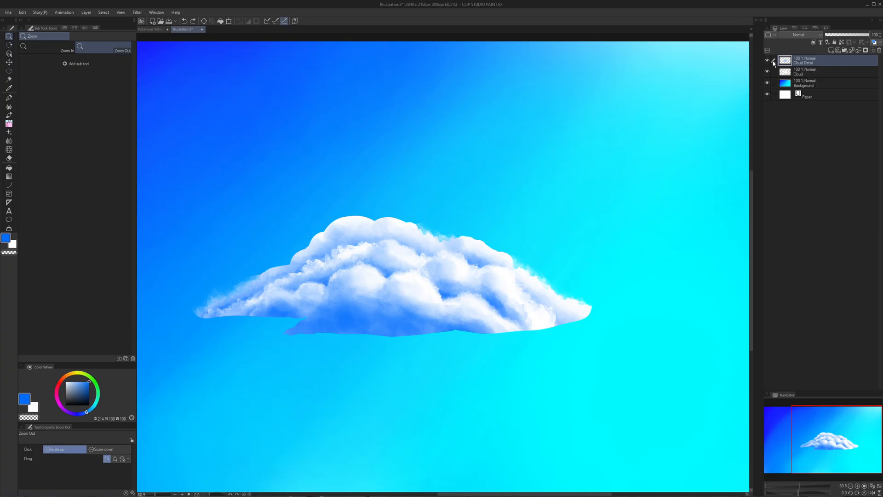
# - Load Cloud Detail's painted area as a selection, delete it from the Cloud layer, hide Cloud Detail, and deselect
pyautogui.keyDown('ctrl'); pyautogui.click(785, 60); pyautogui.keyUp('ctrl')
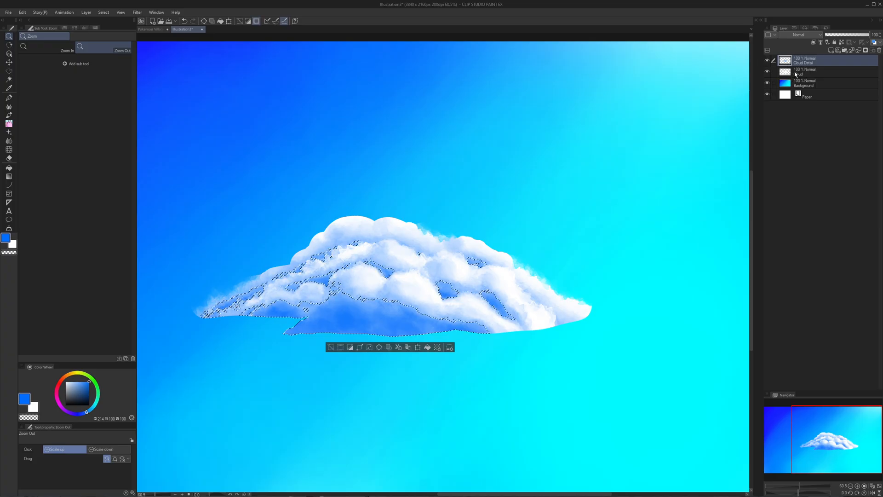
pyautogui.click(795, 72)
pyautogui.click(772, 61)
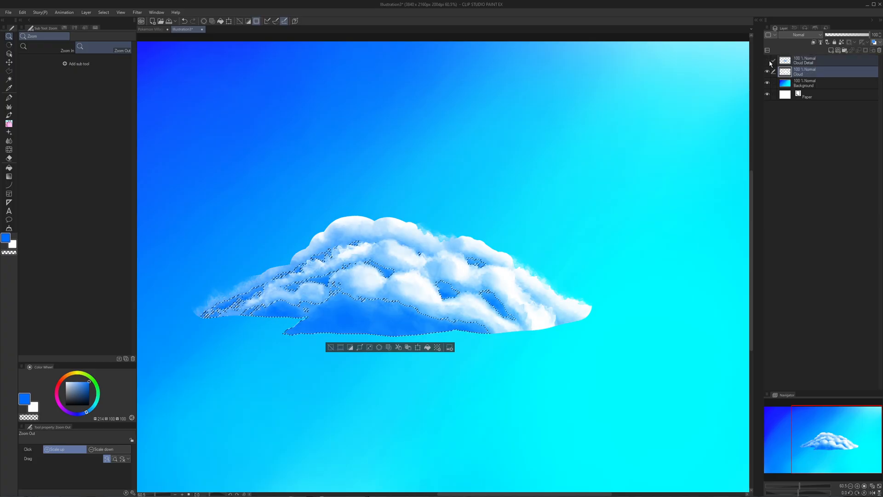
pyautogui.click(767, 61)
pyautogui.hotkey('ctrl', 'd')
pyautogui.moveTo(517, 180); pyautogui.dragTo(609, 160)
pyautogui.scroll(-3, 611, 160)
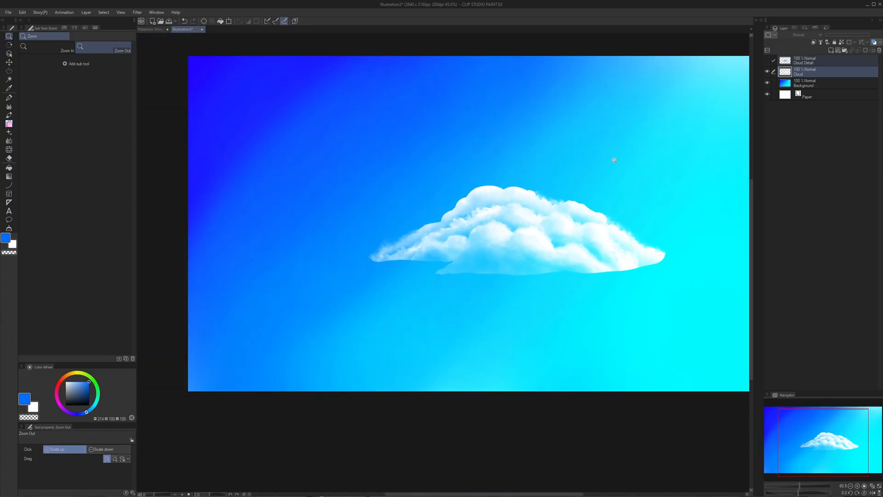
pyautogui.scroll(2, 613, 162)
pyautogui.moveTo(382, 219); pyautogui.dragTo(352, 229)
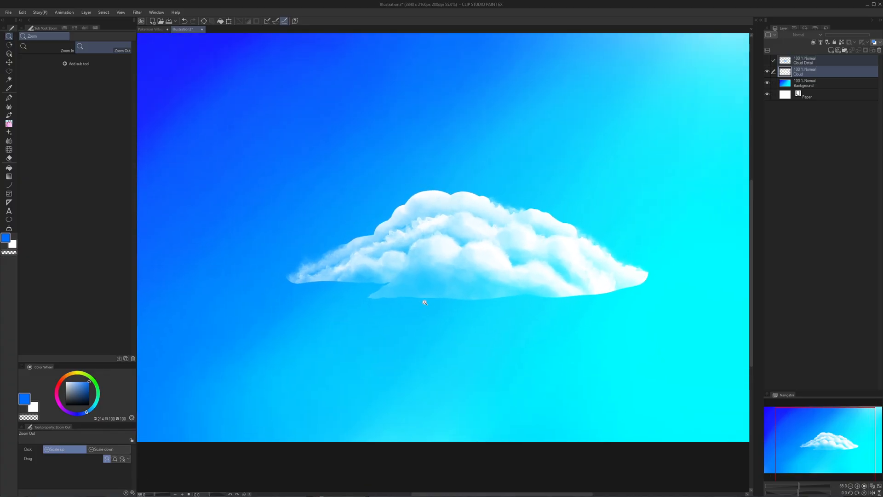
# - Fade the hard base edge of the Cloud layer into the sky with transparent PPCloud strokes, undoing the first attempt
pyautogui.hotkey('ctrl', 'z')
pyautogui.moveTo(421, 288); pyautogui.dragTo(453, 290)
pyautogui.hotkey('ctrl', 'd')
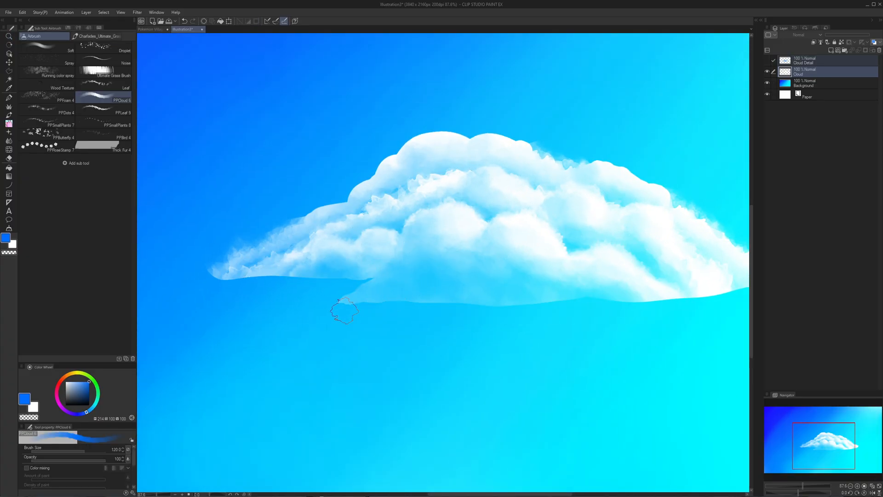
pyautogui.hotkey('ctrl', 'z')
pyautogui.press('c')
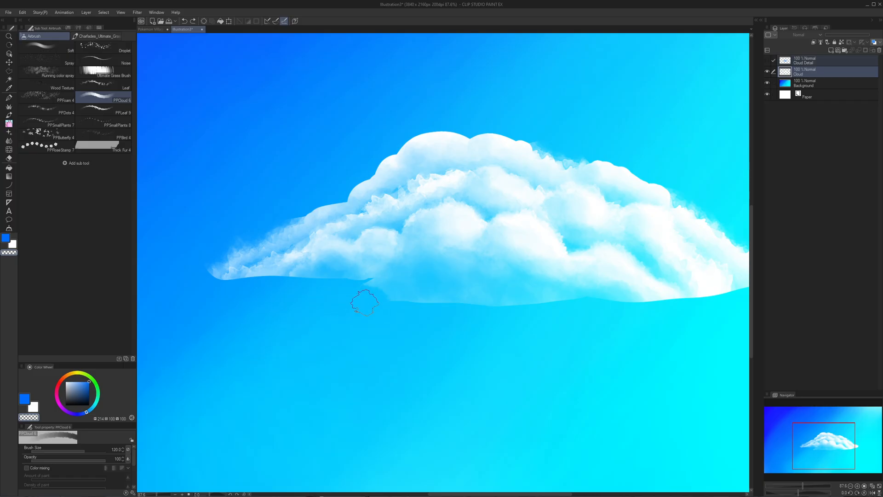
pyautogui.moveTo(484, 308); pyautogui.dragTo(410, 319)
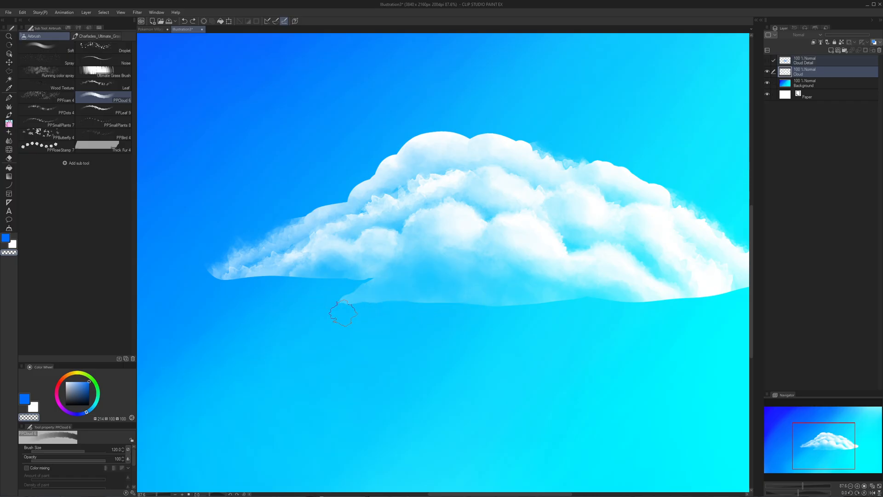
pyautogui.moveTo(336, 311); pyautogui.dragTo(404, 302)
pyautogui.moveTo(472, 314)
pyautogui.mouseDown()
pyautogui.moveTo(557, 306)
pyautogui.moveTo(529, 312)
pyautogui.mouseUp()
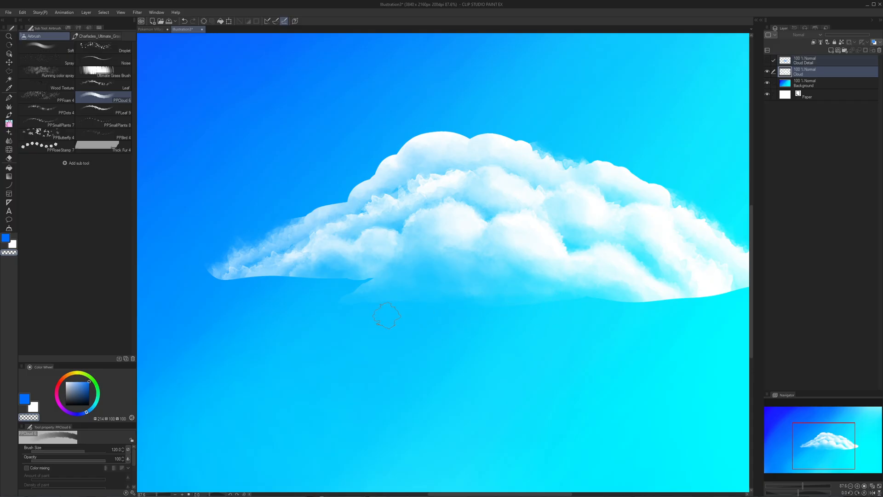
pyautogui.moveTo(529, 314); pyautogui.dragTo(446, 321)
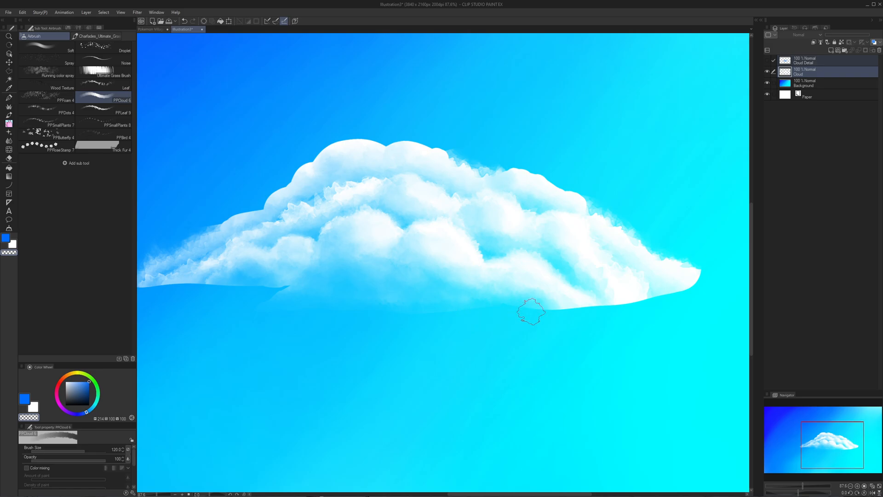
pyautogui.moveTo(587, 315); pyautogui.dragTo(548, 322)
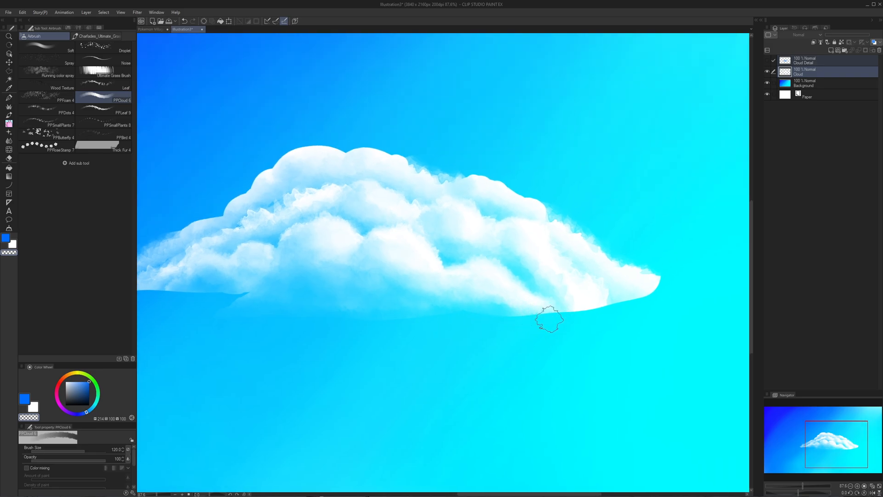
# - Break up the smooth underside near the cloud's right tip with transparent PPCloud strokes
pyautogui.hotkey('ctrl', 'space')
pyautogui.keyDown('ctrl'); pyautogui.click(500, 324); pyautogui.keyUp('ctrl')
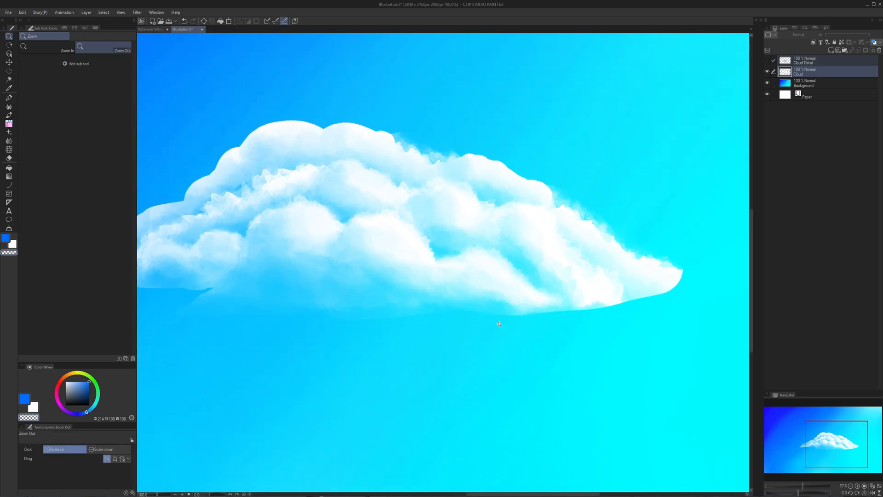
pyautogui.moveTo(499, 325); pyautogui.dragTo(522, 328)
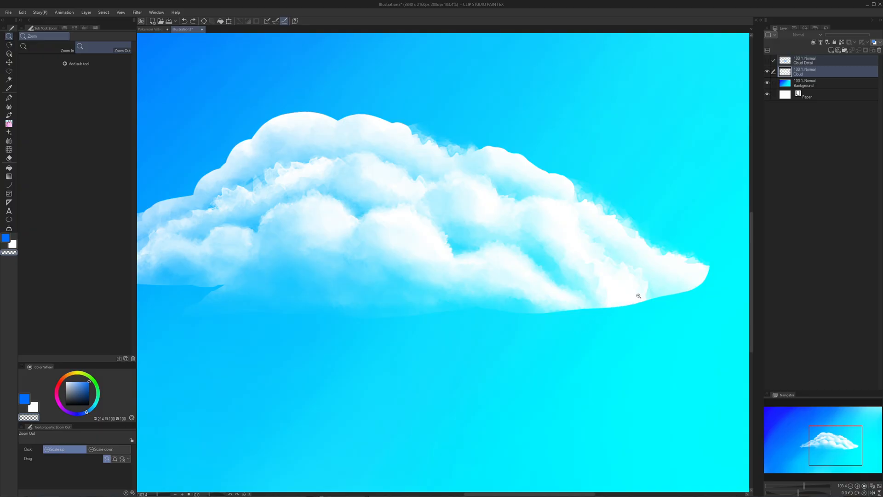
pyautogui.moveTo(638, 296)
pyautogui.mouseDown()
pyautogui.moveTo(603, 295)
pyautogui.moveTo(601, 305)
pyautogui.moveTo(558, 309)
pyautogui.mouseUp()
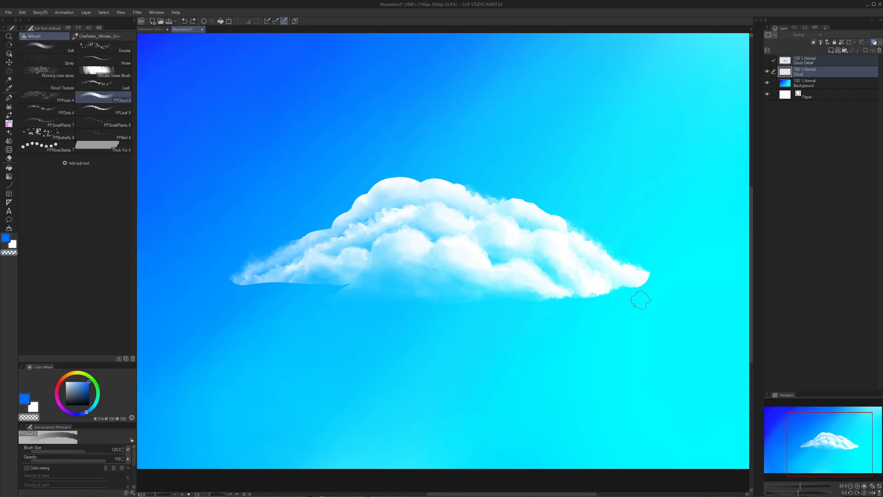
pyautogui.moveTo(638, 294)
pyautogui.mouseDown()
pyautogui.moveTo(629, 295)
pyautogui.moveTo(650, 293)
pyautogui.mouseUp()
# - Try erasing the cloud's lower left underside with large transparent PPCloud strokes, and undo the last stroke
pyautogui.moveTo(387, 298); pyautogui.dragTo(491, 283)
pyautogui.moveTo(411, 278); pyautogui.dragTo(417, 279)
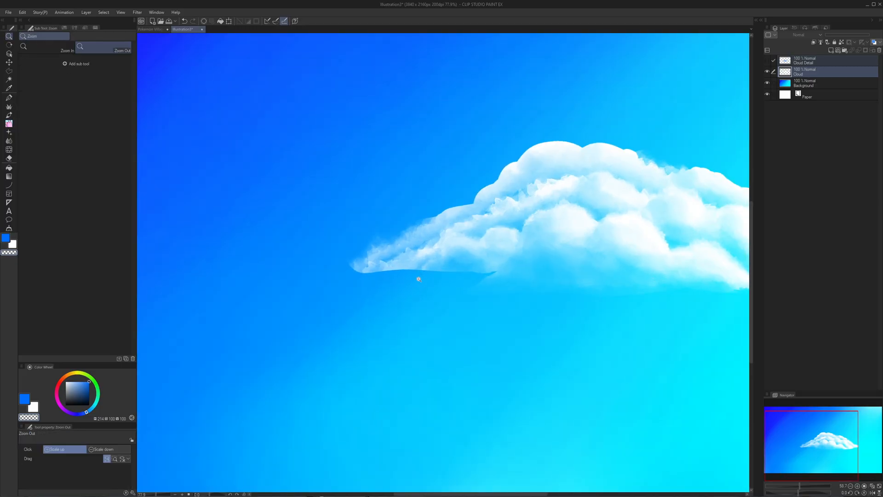
pyautogui.moveTo(363, 284)
pyautogui.mouseDown()
pyautogui.moveTo(478, 281)
pyautogui.moveTo(365, 282)
pyautogui.mouseUp()
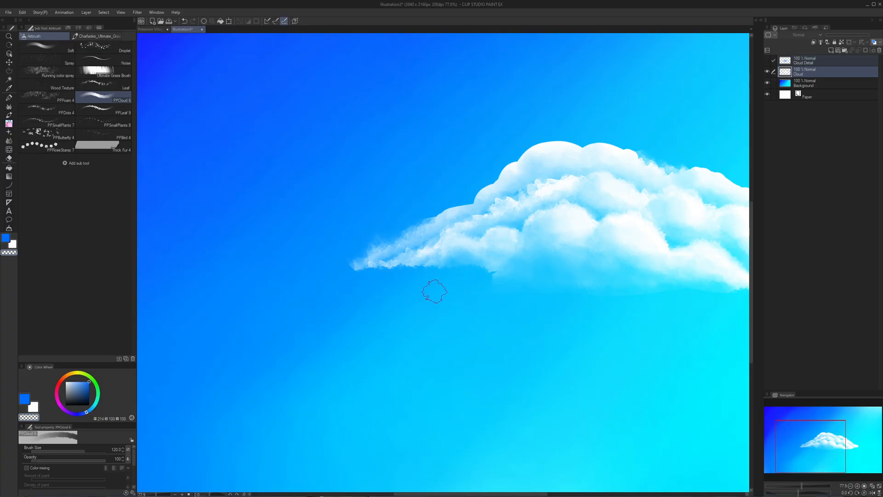
pyautogui.moveTo(490, 278)
pyautogui.mouseDown()
pyautogui.moveTo(462, 277)
pyautogui.moveTo(492, 275)
pyautogui.moveTo(470, 263)
pyautogui.moveTo(432, 260)
pyautogui.mouseUp()
pyautogui.hotkey('ctrl', 'z')
# - Reduce the PPCloud brush size to 25, undo the remaining large stroke, and finely erase the hard edge beneath the cloud's left tip
pyautogui.press('[')
pyautogui.press('[')
pyautogui.press('[')
pyautogui.press('[')
pyautogui.press('[')
pyautogui.press('[')
pyautogui.press('[')
pyautogui.press('[')
pyautogui.hotkey('ctrl', 'z')
pyautogui.moveTo(360, 271)
pyautogui.mouseDown()
pyautogui.moveTo(406, 269)
pyautogui.moveTo(349, 253)
pyautogui.moveTo(297, 254)
pyautogui.moveTo(481, 226)
pyautogui.moveTo(422, 217)
pyautogui.moveTo(332, 226)
pyautogui.moveTo(357, 229)
pyautogui.moveTo(389, 226)
pyautogui.moveTo(251, 221)
pyautogui.mouseUp()
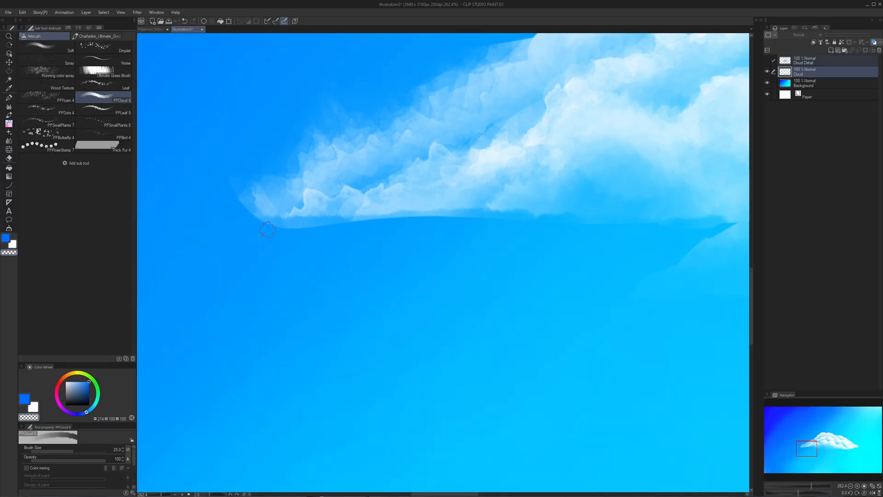
pyautogui.moveTo(349, 253)
pyautogui.mouseDown()
pyautogui.moveTo(326, 248)
pyautogui.moveTo(343, 247)
pyautogui.mouseUp()
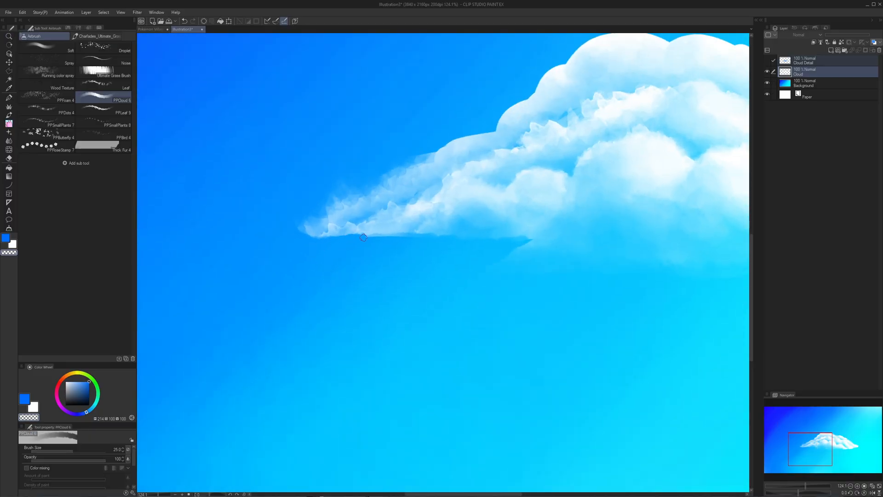
pyautogui.moveTo(477, 247); pyautogui.dragTo(462, 247)
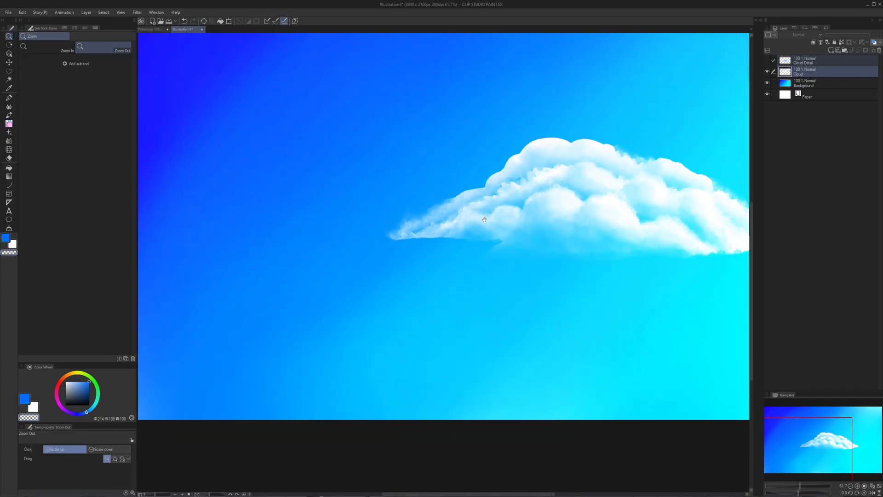
# - Move the Cloud layer across the sky with a transform and apply it near the canvas center
pyautogui.moveTo(595, 205); pyautogui.dragTo(484, 216)
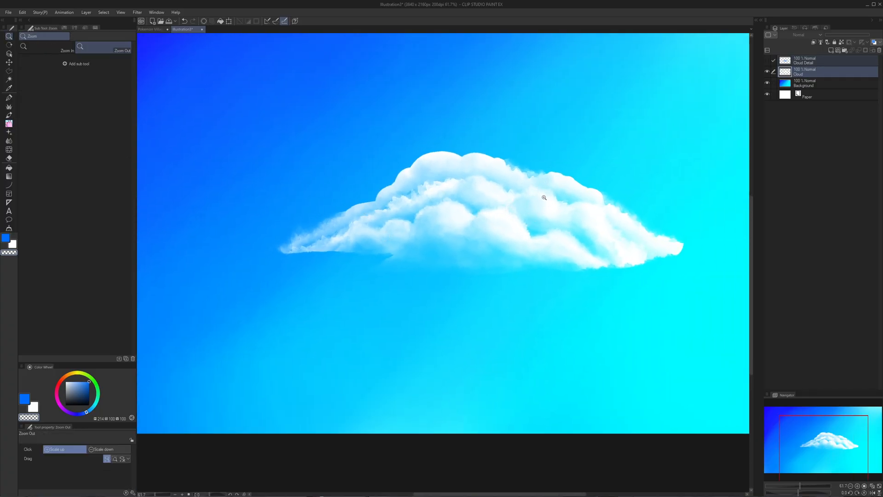
pyautogui.moveTo(496, 177); pyautogui.dragTo(542, 235)
pyautogui.hotkey('ctrl', 't')
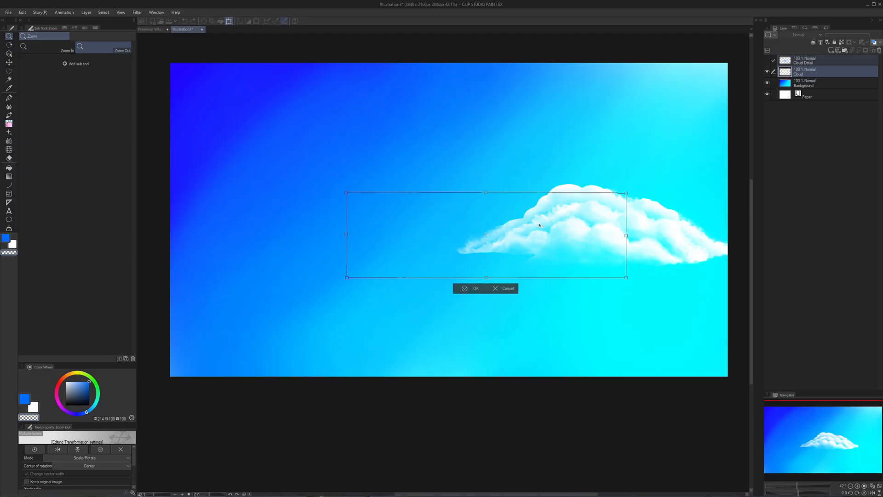
pyautogui.click(477, 288)
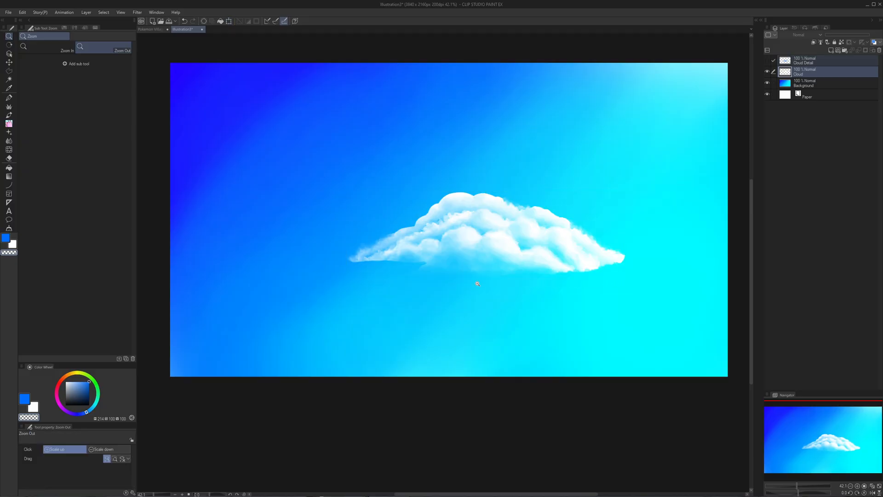
# - Shift the Background layer's hue so the blue side of the sky becomes violet, and apply the color adjustment
pyautogui.click(827, 85)
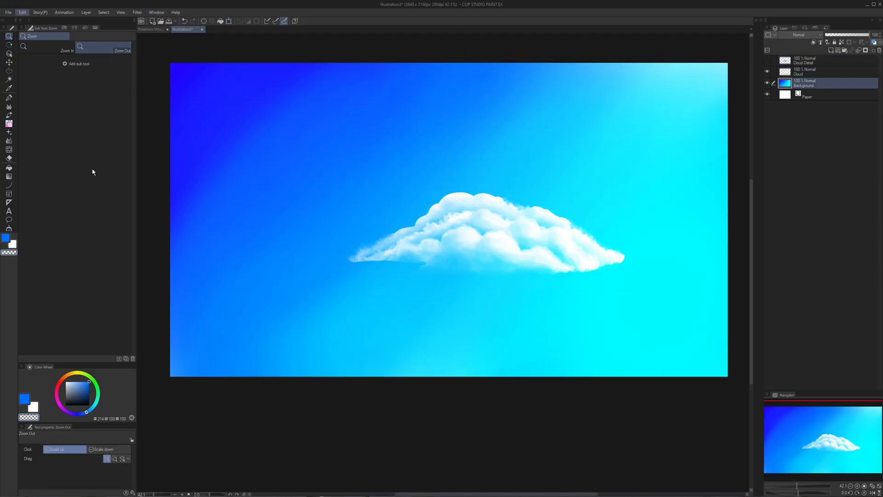
pyautogui.click(167, 232)
pyautogui.moveTo(709, 127); pyautogui.dragTo(715, 126)
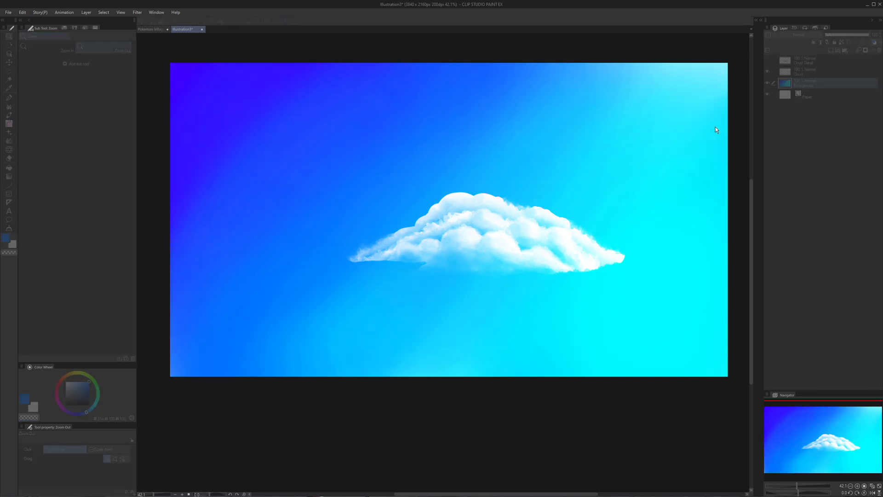
pyautogui.moveTo(645, 137); pyautogui.dragTo(726, 143)
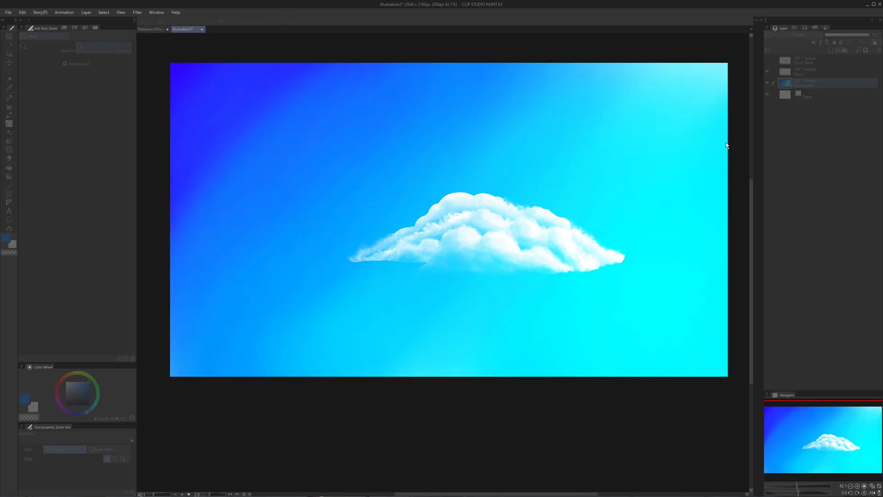
pyautogui.moveTo(663, 150); pyautogui.dragTo(700, 139)
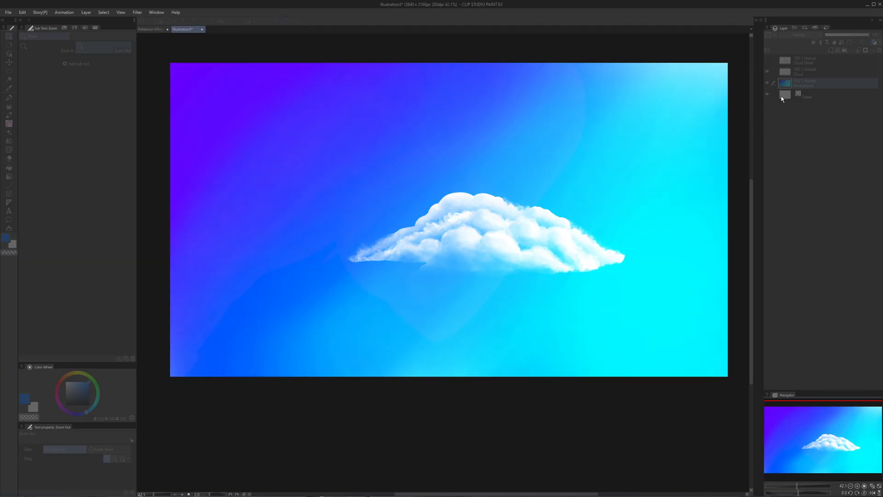
pyautogui.click(785, 109)
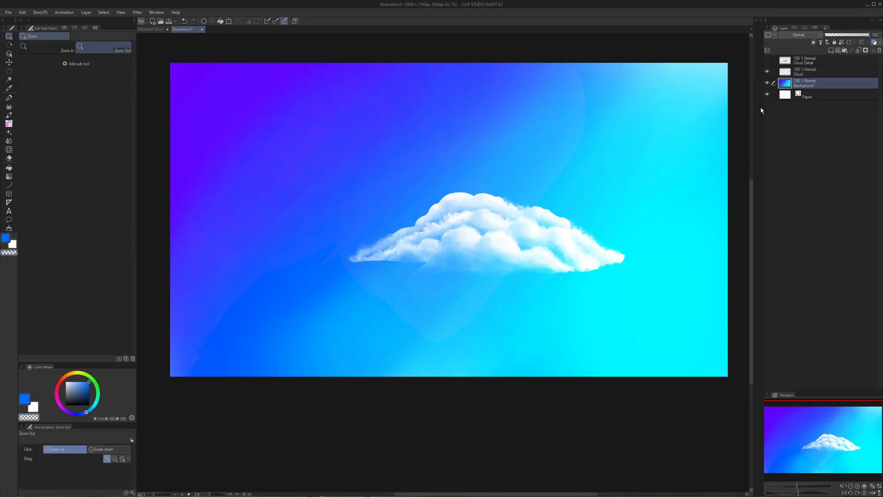
# - Cover the sky with a diagonal magenta-cyan-magenta gradient below the Cloud layer, using the Foreground to transparent gradient
pyautogui.press('g')
pyautogui.moveTo(177, 67); pyautogui.dragTo(757, 375)
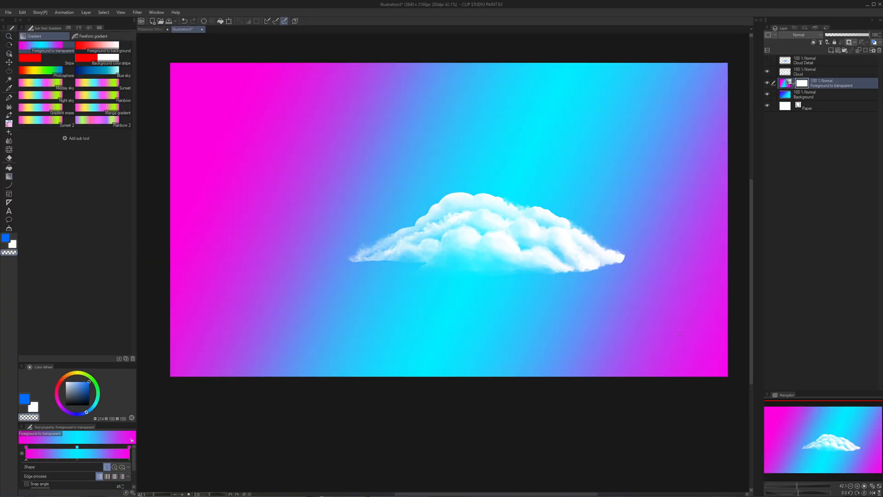
pyautogui.click(810, 97)
pyautogui.hotkey('ctrl', 't')
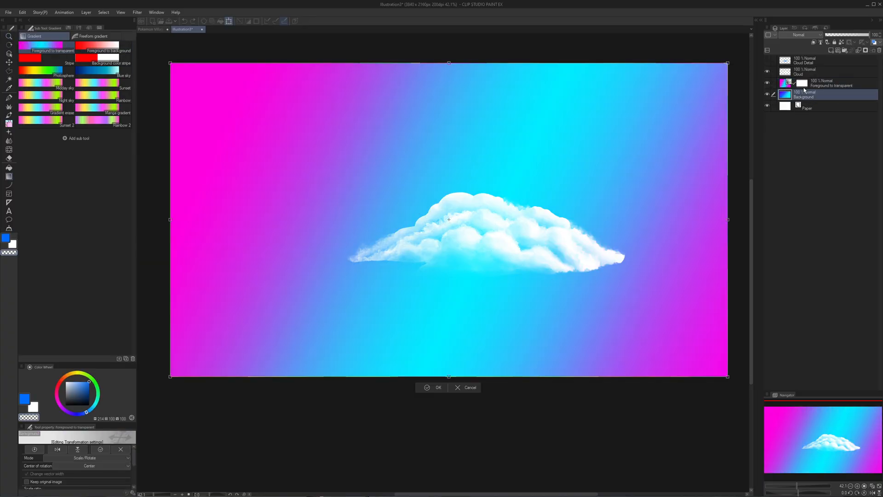
pyautogui.press('Return')
# - Move the Cloud layer over the purple area at the canvas's right edge and apply the transform
pyautogui.click(812, 69)
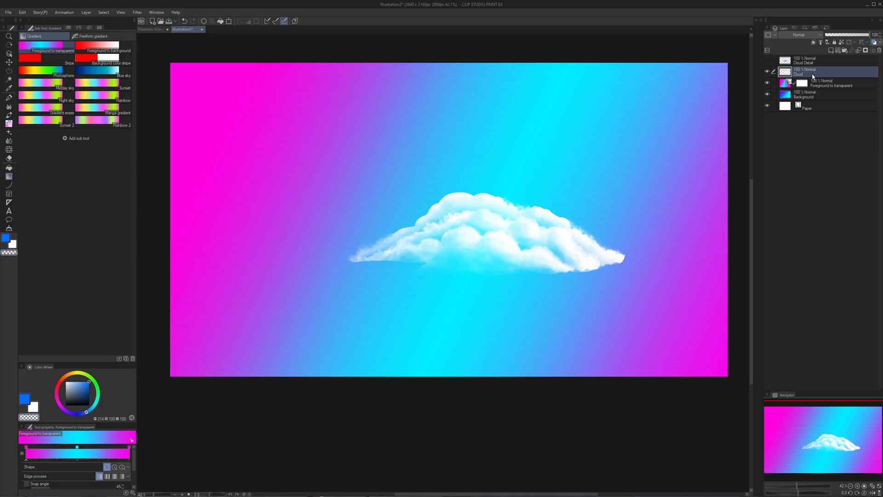
pyautogui.hotkey('ctrl', 't')
pyautogui.moveTo(554, 223); pyautogui.dragTo(637, 249)
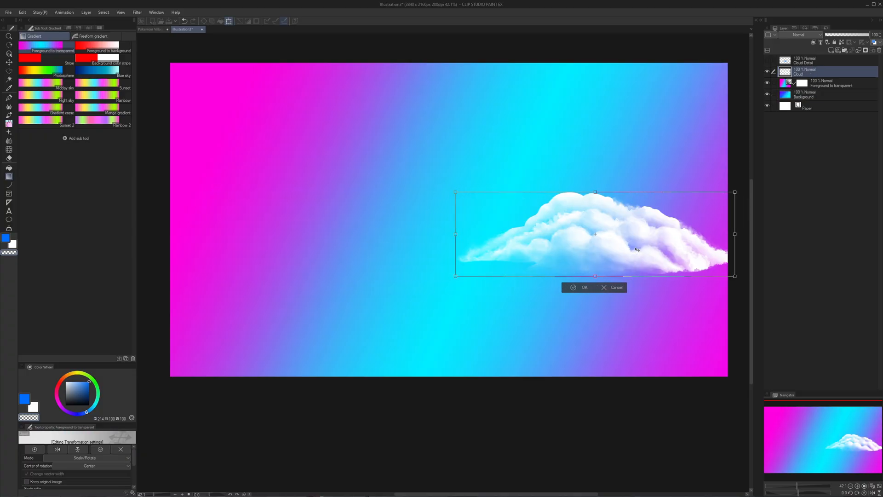
pyautogui.click(582, 288)
pyautogui.scroll(-5, 585, 276)
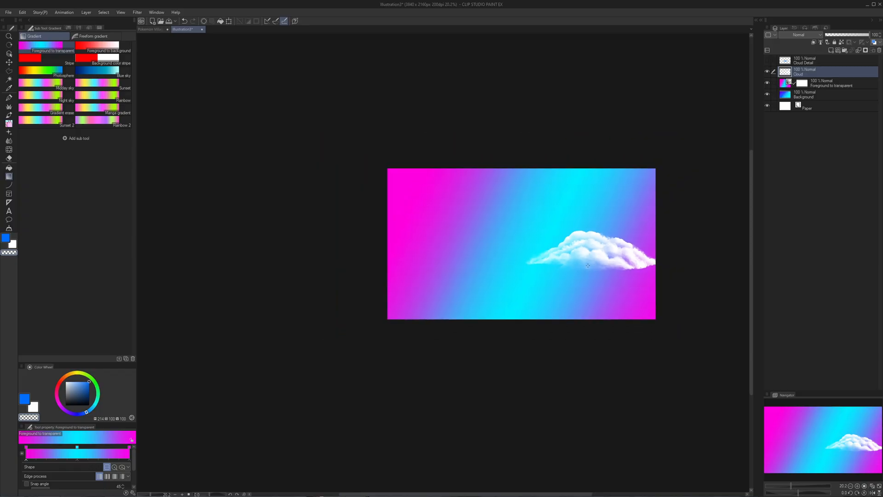
# - Show the Cloud Detail layer briefly to compare it with the translucent cloud, and hide it again
pyautogui.scroll(5, 615, 268)
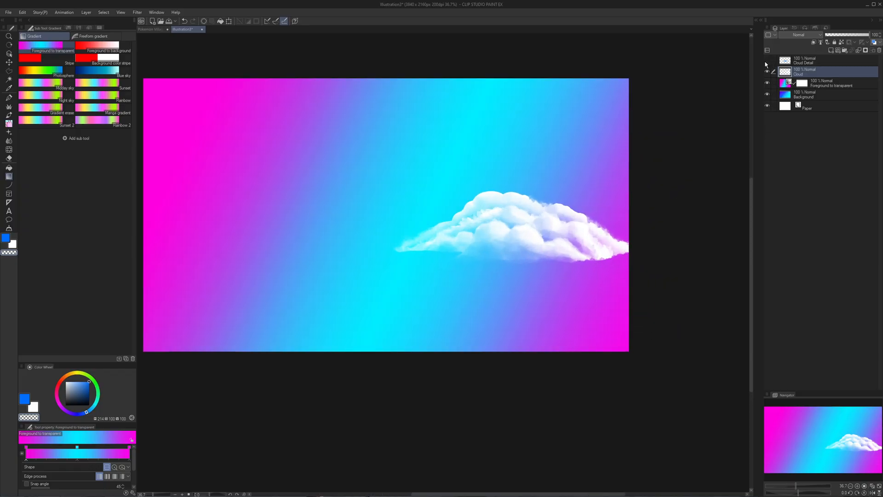
pyautogui.click(766, 62)
pyautogui.click(767, 62)
# - Try a diagonal Photosphere gradient on the Foreground to transparent layer, and merge that layer down into Background
pyautogui.click(820, 85)
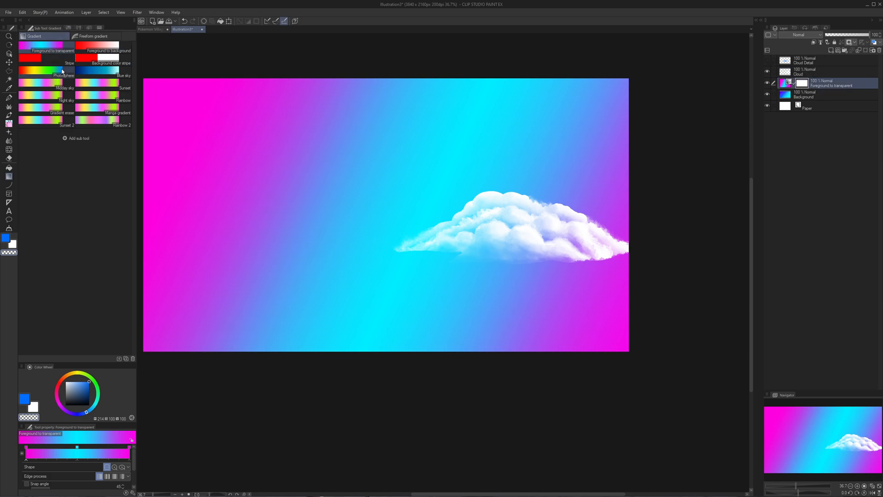
pyautogui.click(46, 70)
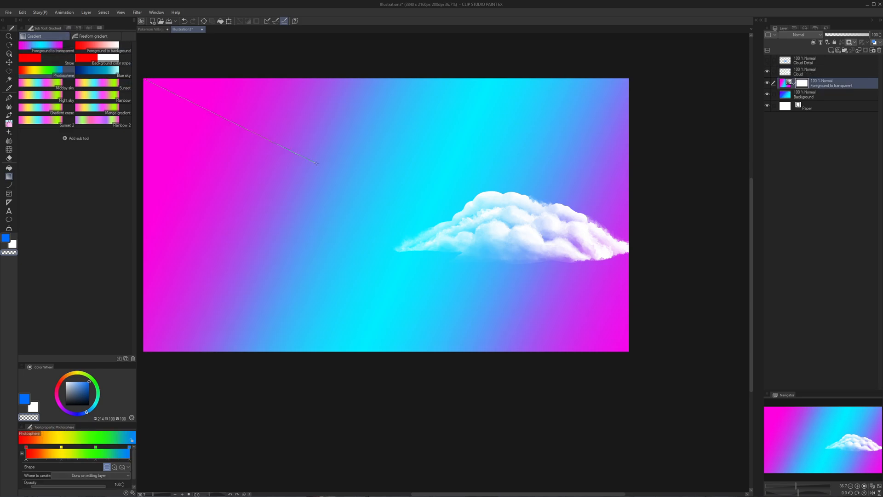
pyautogui.moveTo(316, 164); pyautogui.dragTo(630, 363)
pyautogui.moveTo(478, 254); pyautogui.dragTo(556, 274)
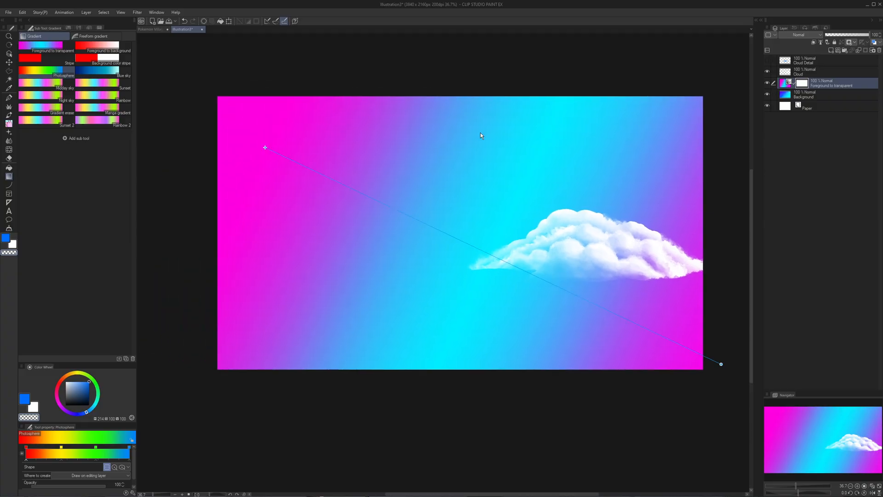
pyautogui.hotkey('ctrl', 'e')
pyautogui.moveTo(200, 92); pyautogui.dragTo(686, 369)
pyautogui.moveTo(294, 111); pyautogui.dragTo(696, 331)
pyautogui.hotkey('ctrl', 'z')
pyautogui.hotkey('ctrl', 'z')
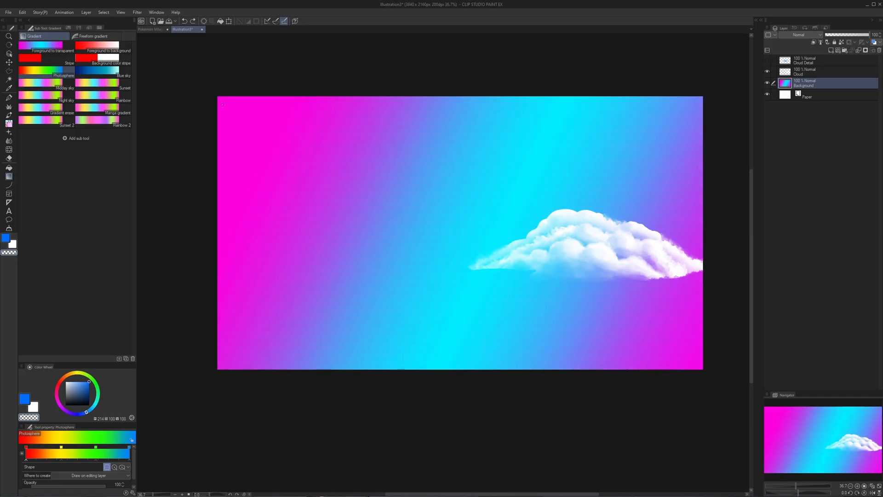
# - Cover the Background layer with a diagonal red-yellow-green-blue gradient from the upper left to the lower right, using Photosphere
pyautogui.moveTo(271, 158); pyautogui.dragTo(700, 362)
# - Move the Cloud layer to the canvas center, over the yellow-to-green transition, and apply the transform
pyautogui.click(810, 65)
pyautogui.click(807, 73)
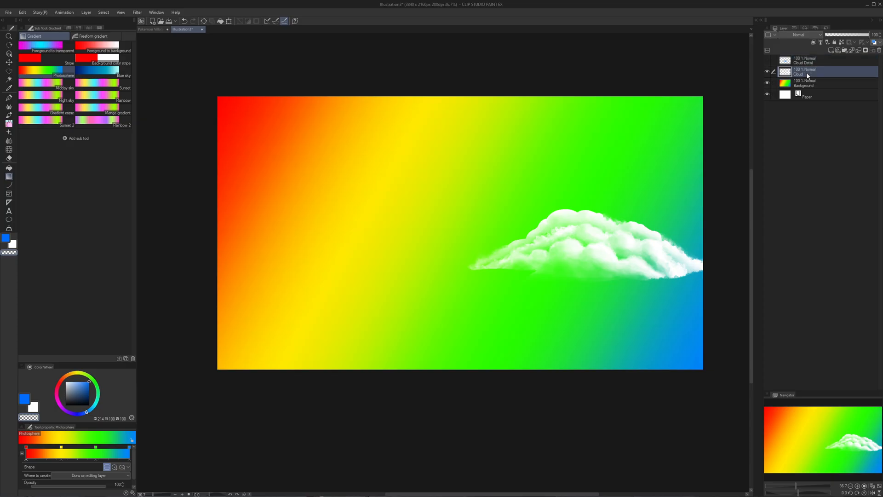
pyautogui.hotkey('ctrl', 't')
pyautogui.moveTo(628, 251); pyautogui.dragTo(490, 246)
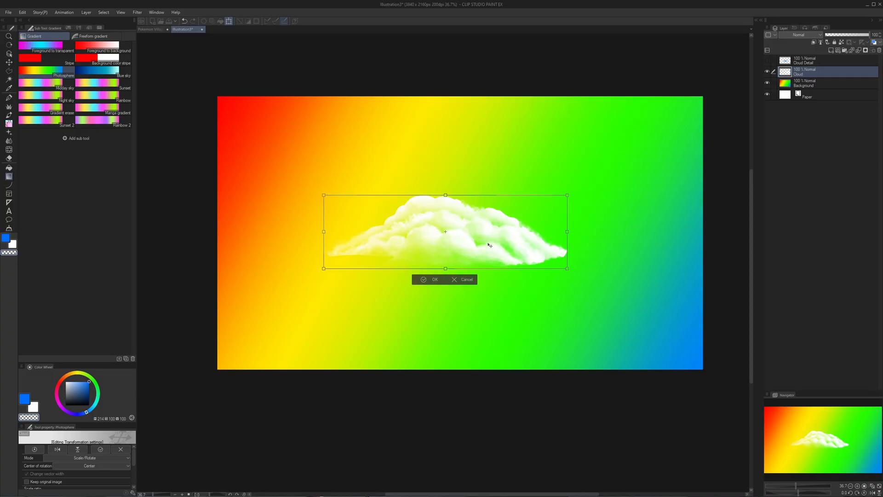
pyautogui.click(443, 281)
pyautogui.scroll(-1, 344, 206)
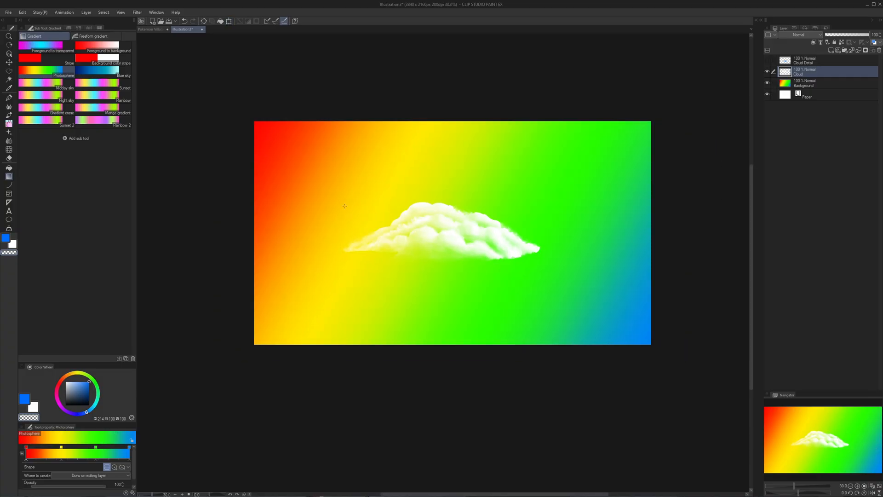
pyautogui.scroll(1, 353, 153)
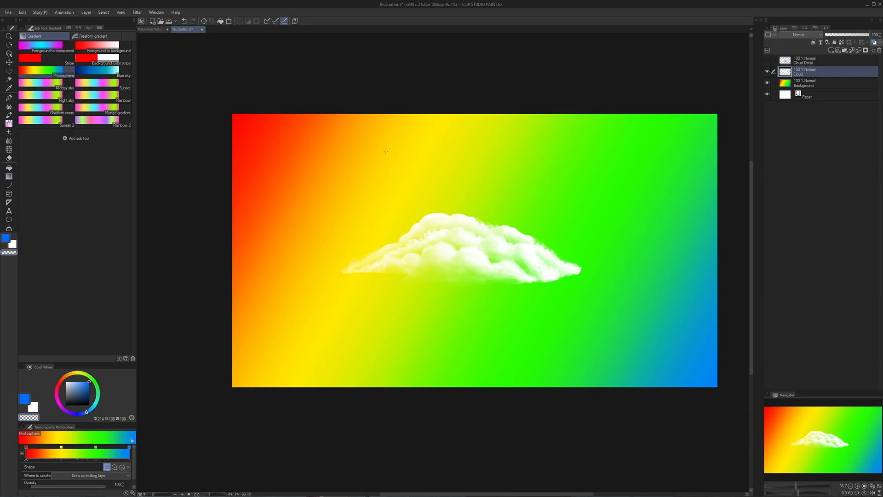